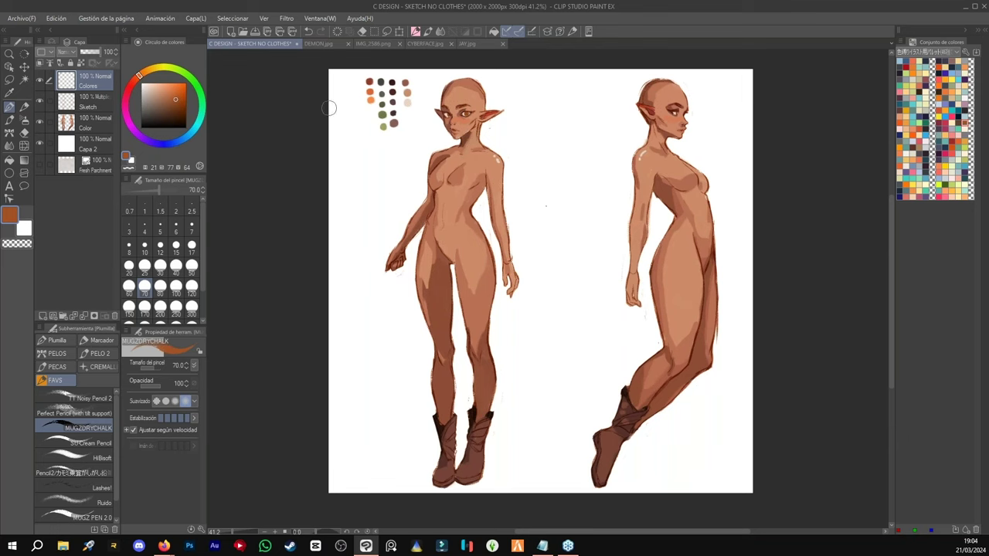
- Review the finished illustrations DEMON, IMG_2586, CYBERFACE and JAY, and return to the character sketch document
click(329, 43)
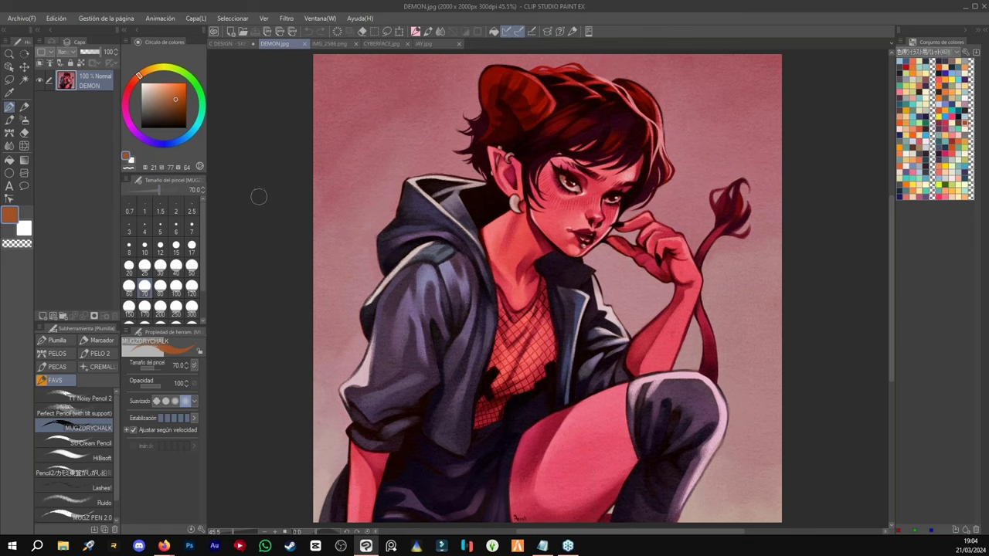
scroll(259, 196, down, 1)
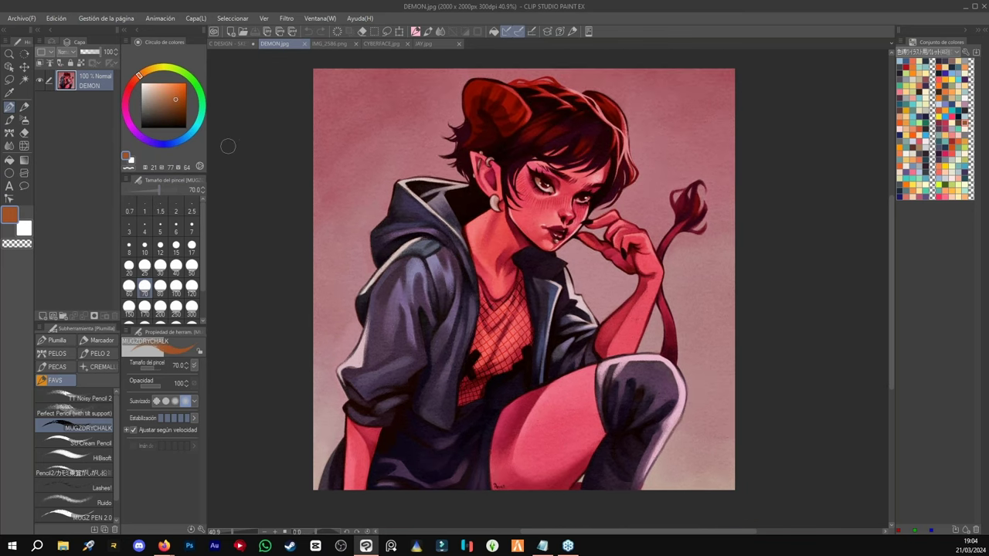
click(324, 43)
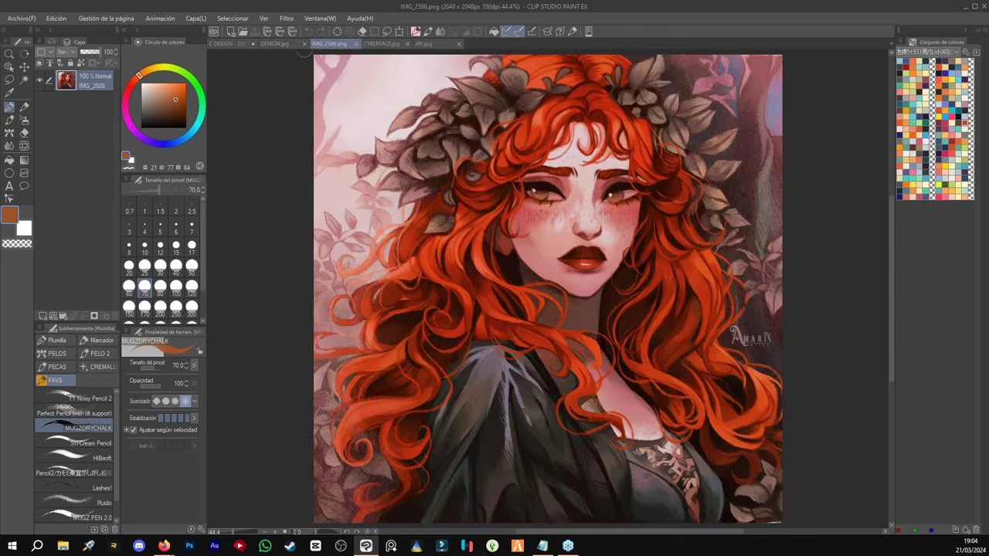
scroll(539, 182, down, 1)
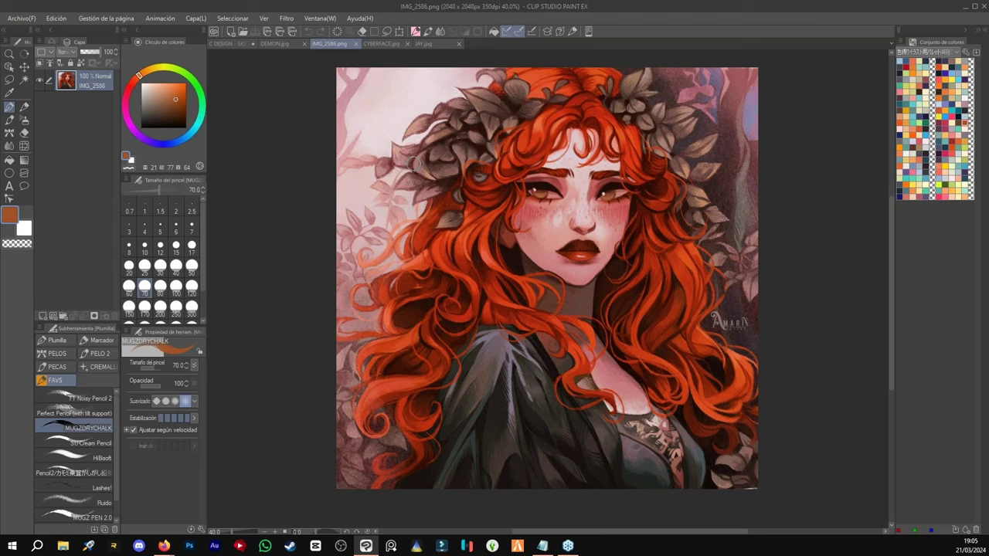
click(392, 44)
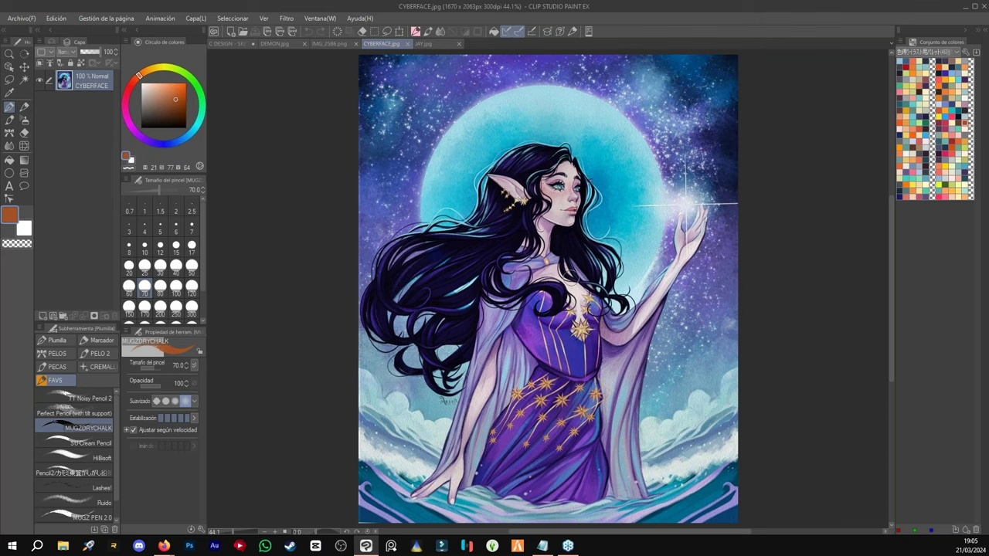
click(423, 43)
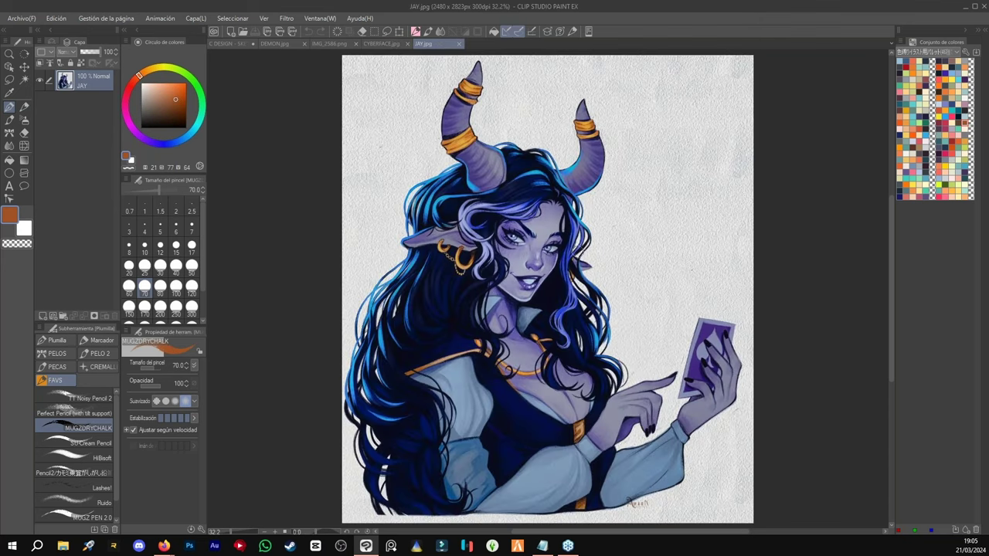
click(238, 46)
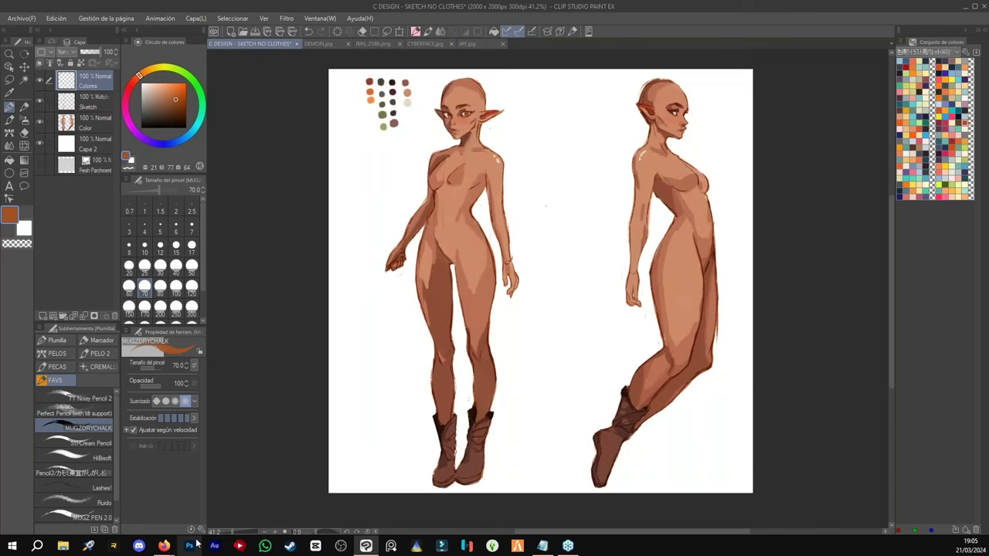
- Browse the INSPIRACIÓN board on Pinterest, viewing the green-clad elf character sheet pin, and return to Clip Studio Paint
mouse_move(163, 545)
click(127, 519)
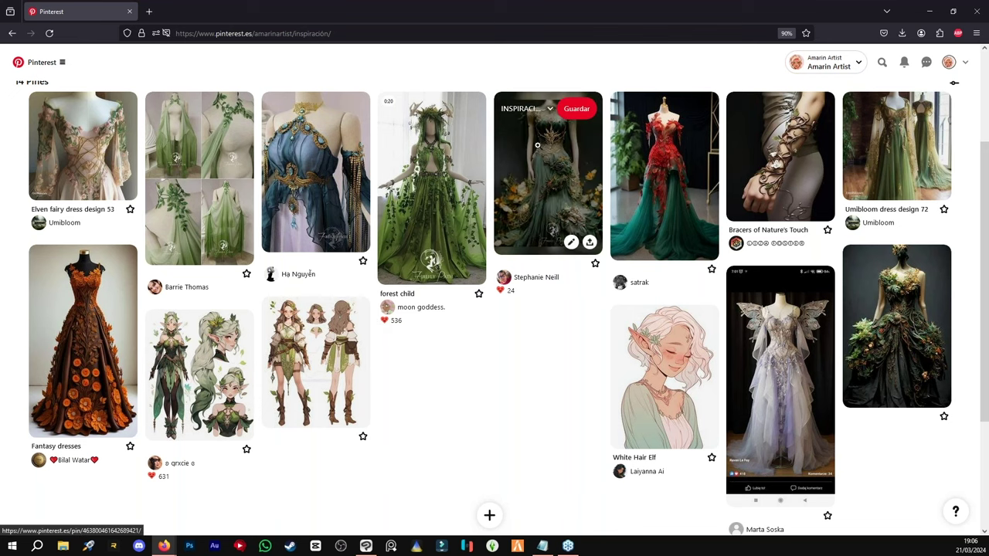
click(198, 372)
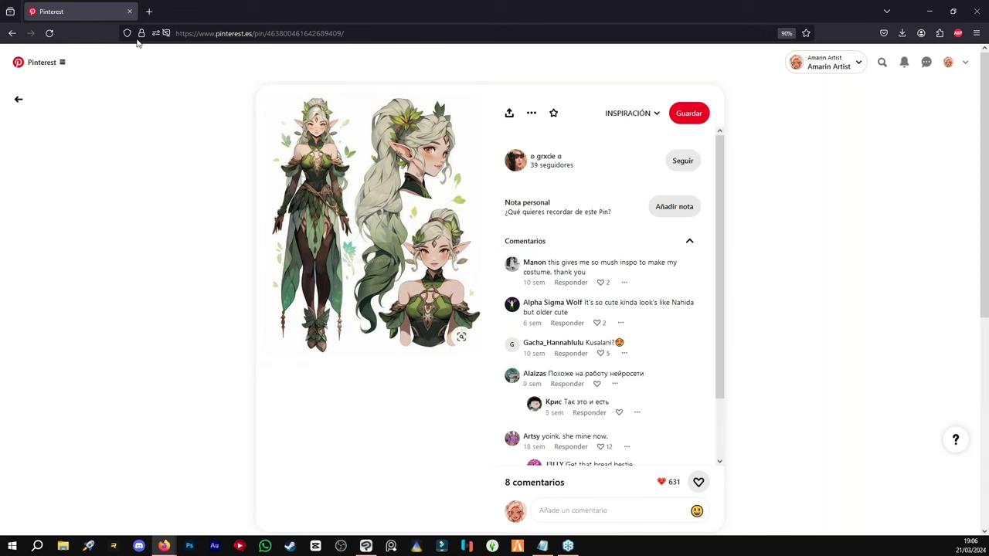
click(12, 33)
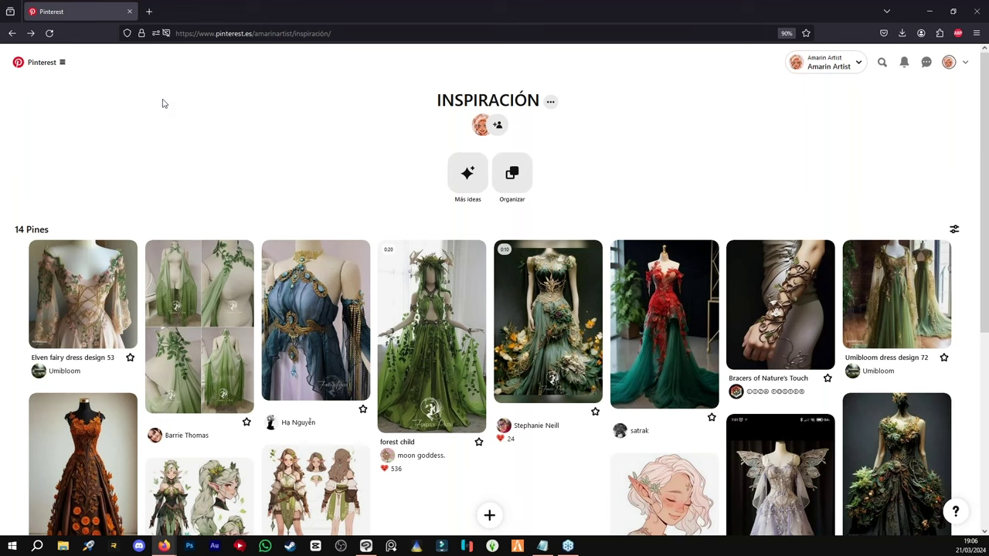
scroll(159, 66, down, 2)
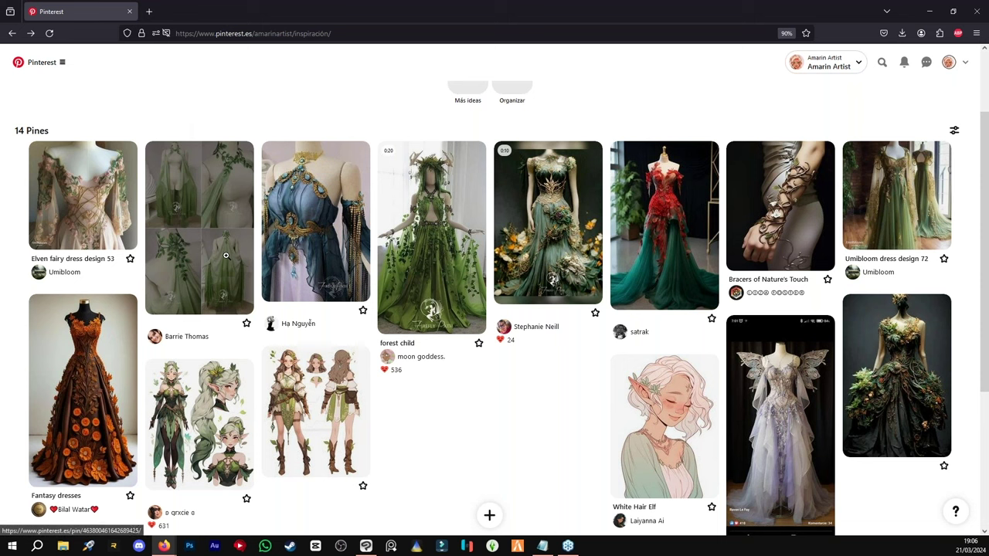
mouse_move(366, 545)
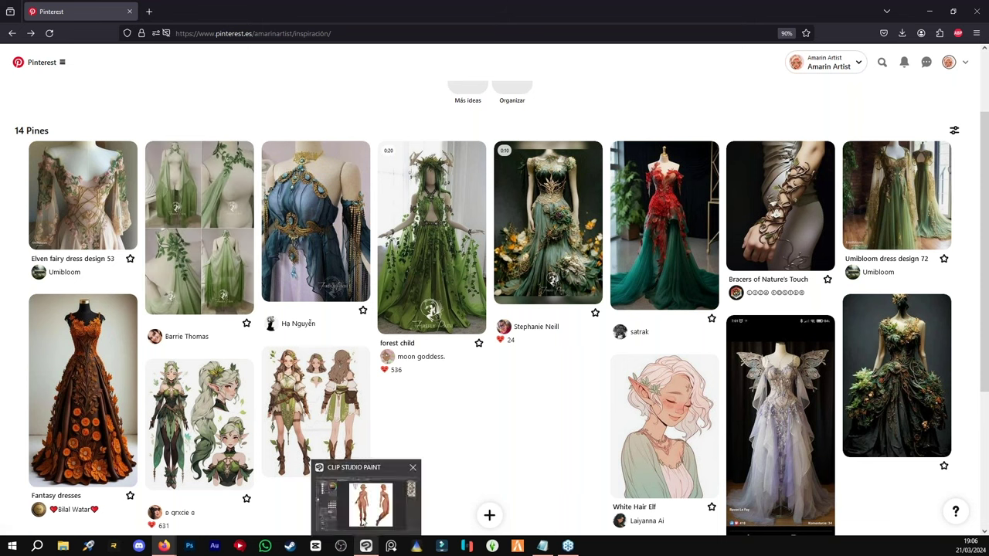
click(363, 506)
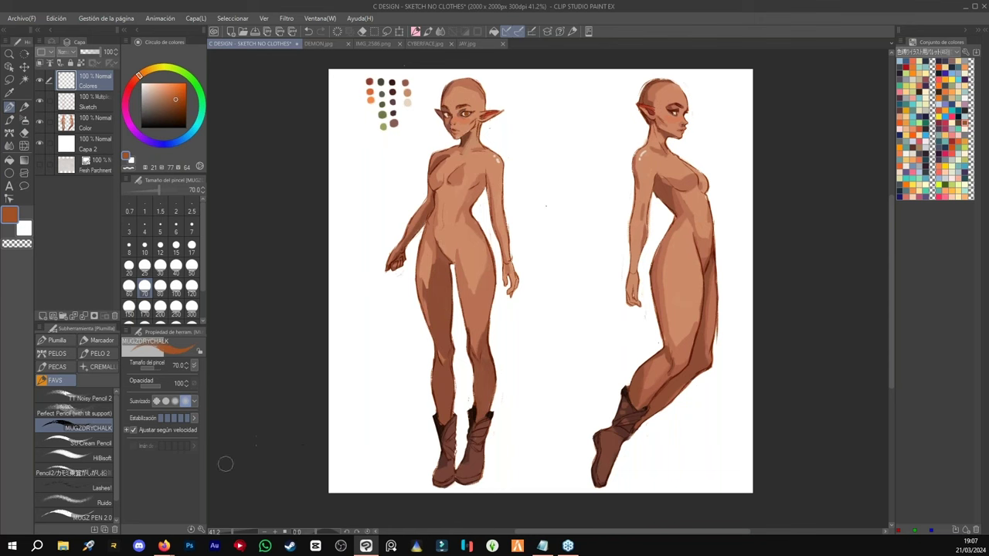
- Copy the four-photo collage of the green leafy cape dress from the INSPIRACIÓN board on Pinterest
mouse_move(164, 545)
click(145, 510)
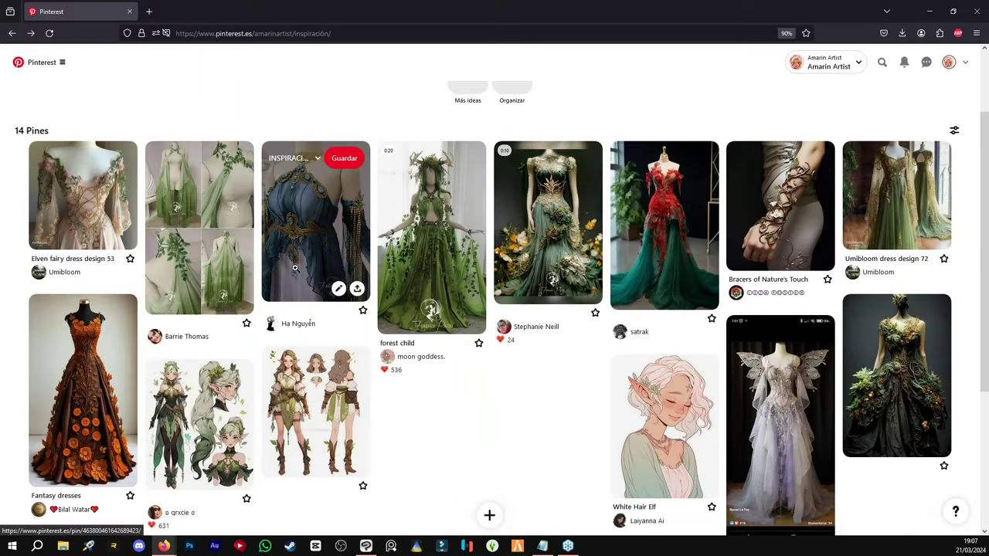
click(232, 227)
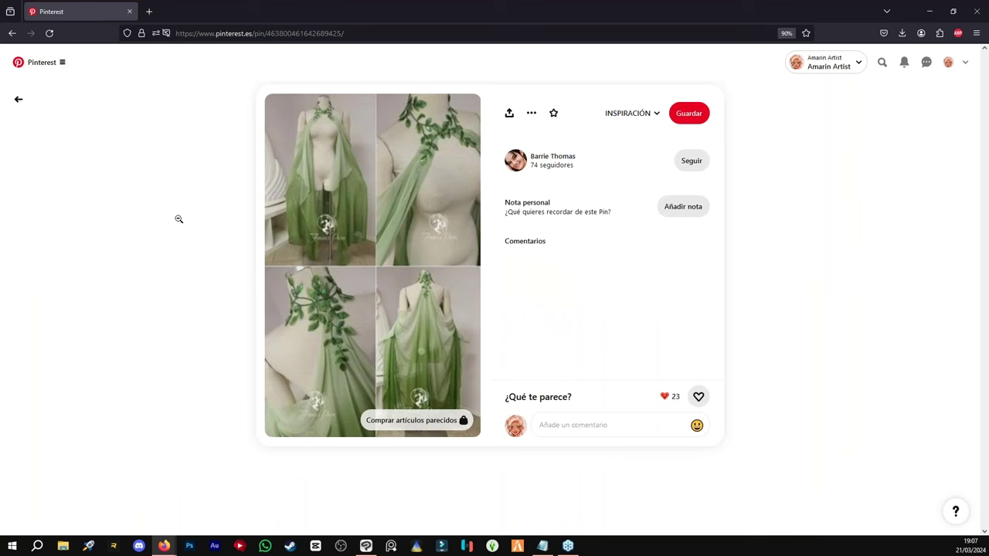
right_click(335, 239)
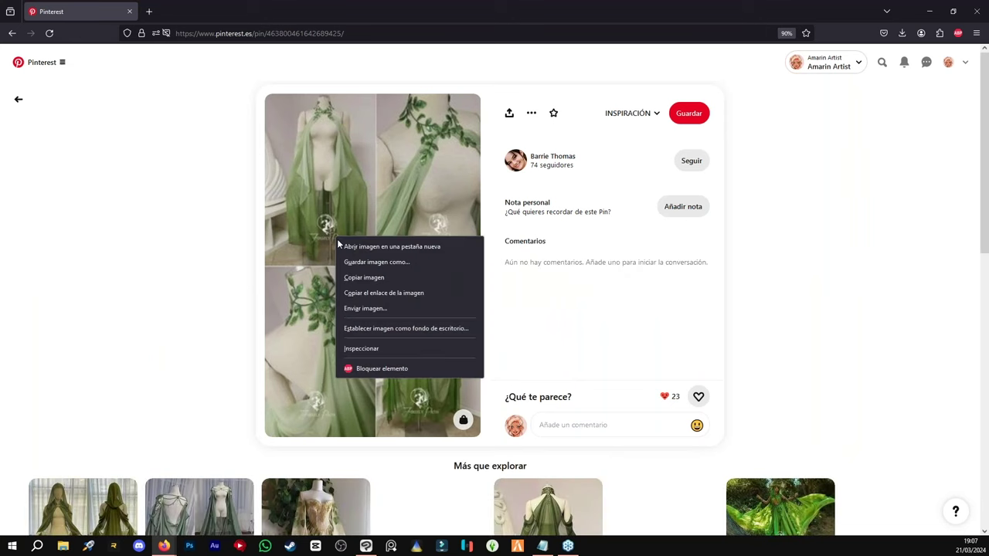
click(375, 278)
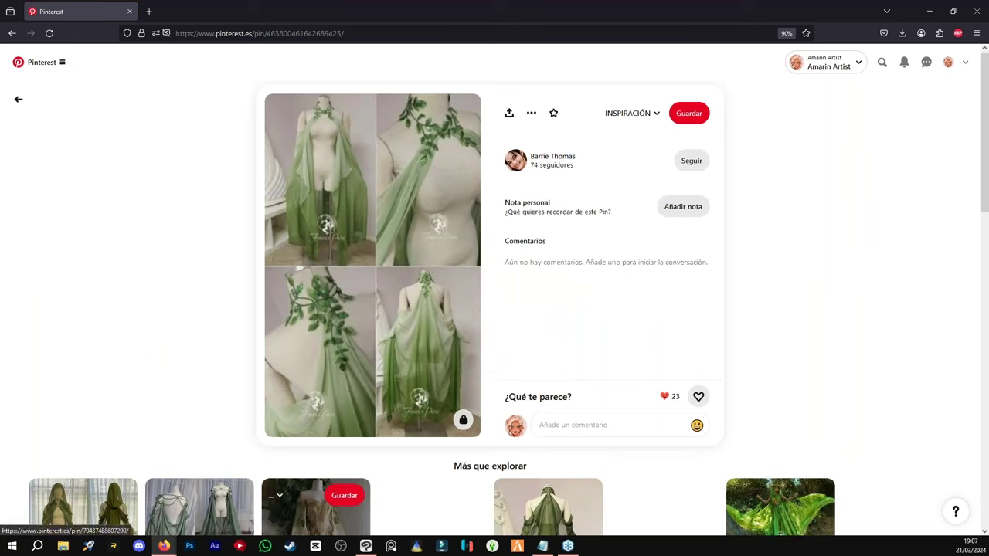
- Paste the cape dress collage into the Clip Studio Paint sketch, enlarge it to 161% and place it between the two figures' heads
mouse_move(366, 545)
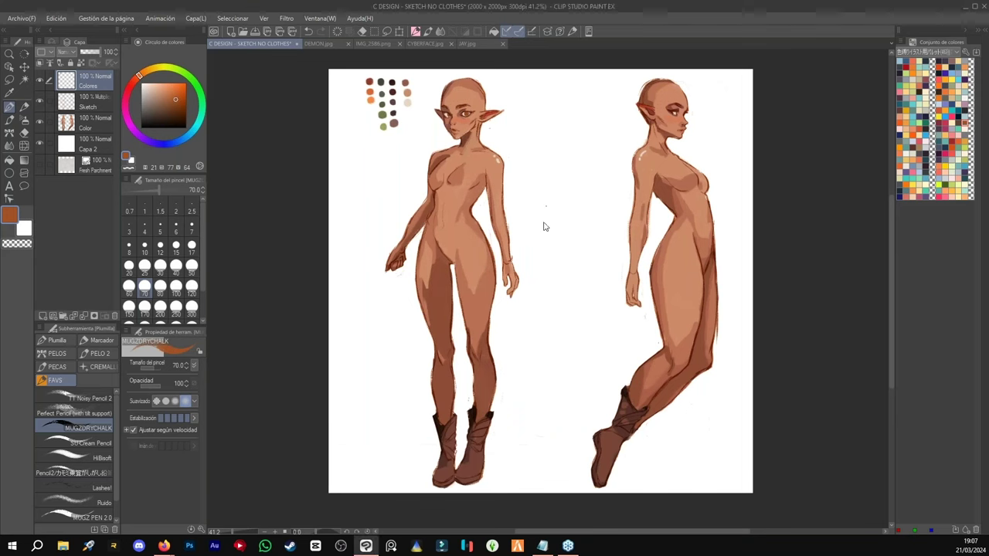
key(ctrl+v)
key(ctrl+t)
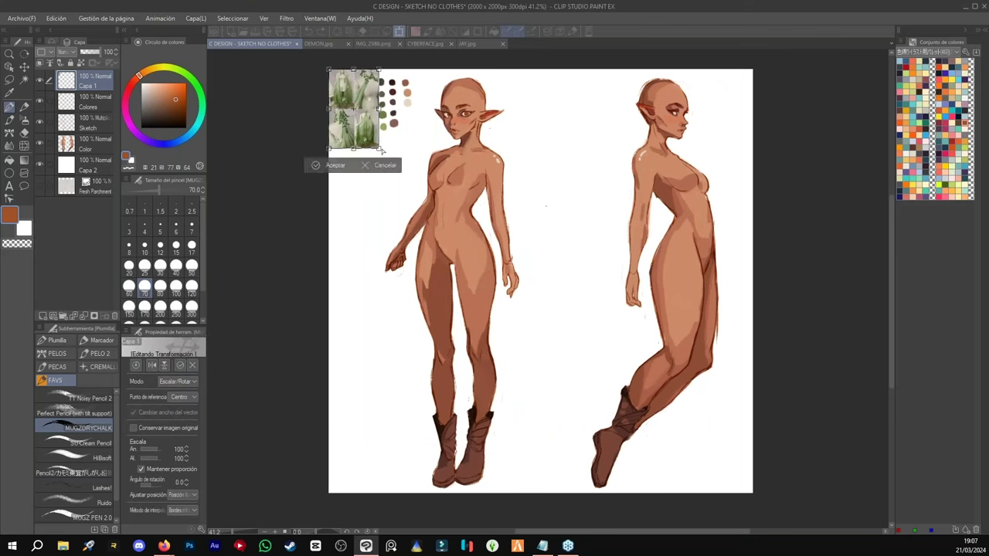
drag(380, 148, 409, 197)
drag(333, 152, 520, 154)
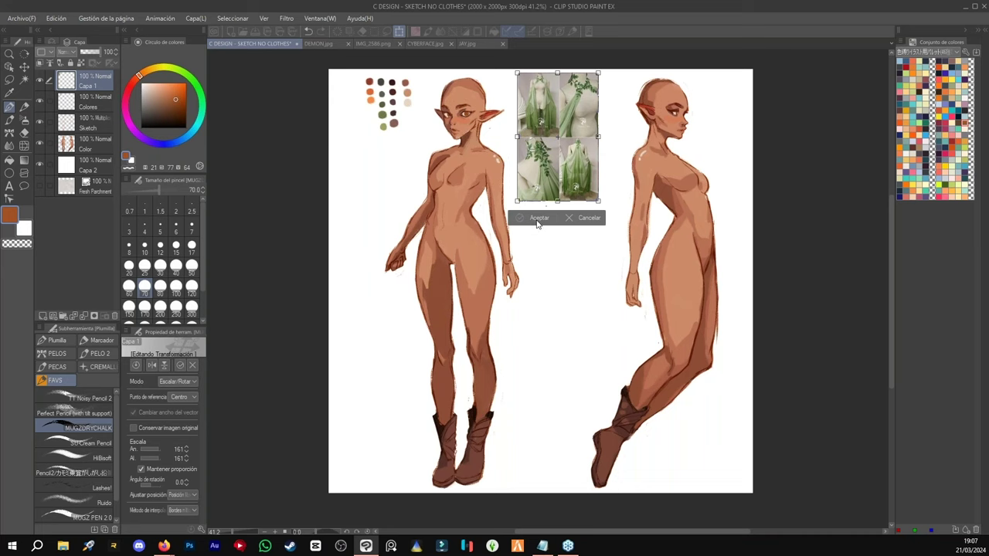
click(536, 219)
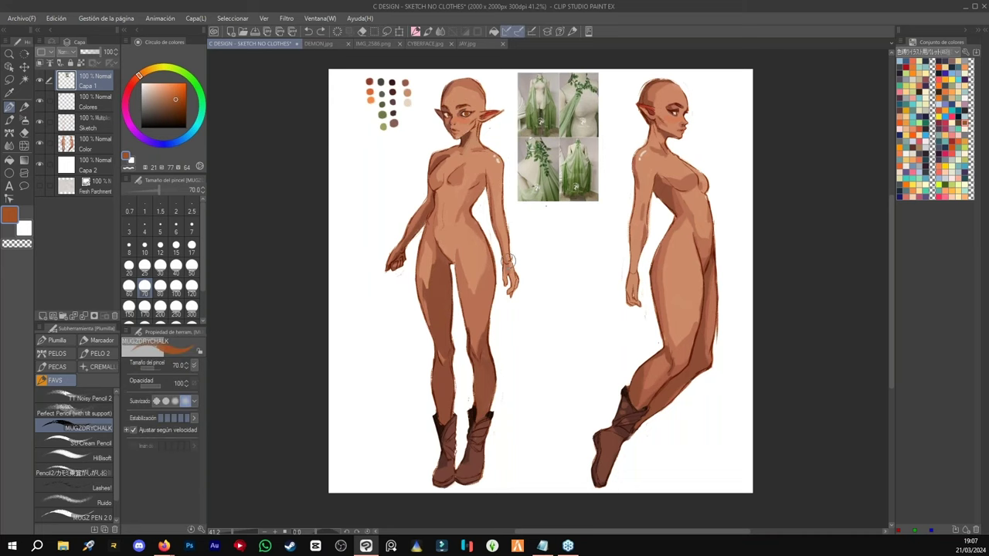
- Return to the Pinterest board and copy the image of the "forest child" green ivy dress
mouse_move(173, 546)
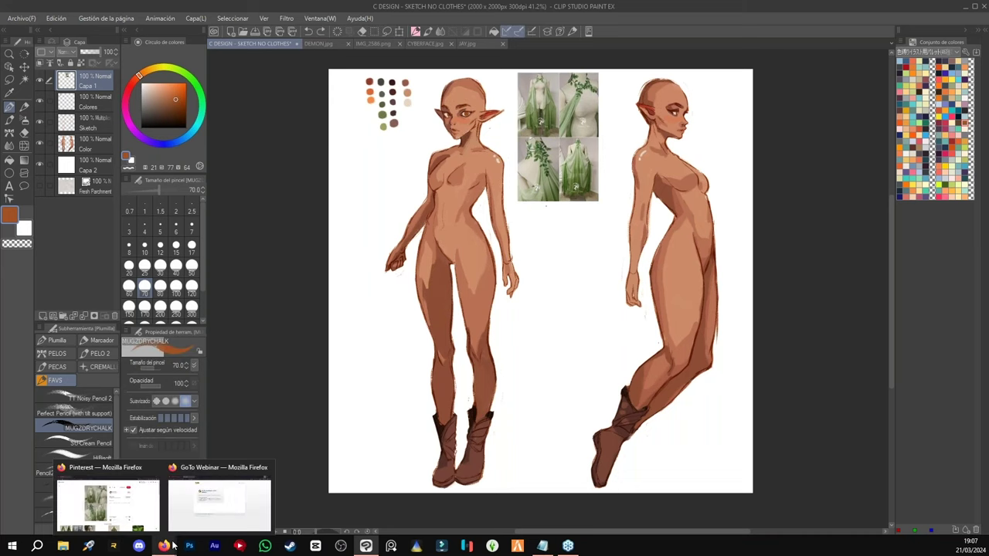
click(108, 502)
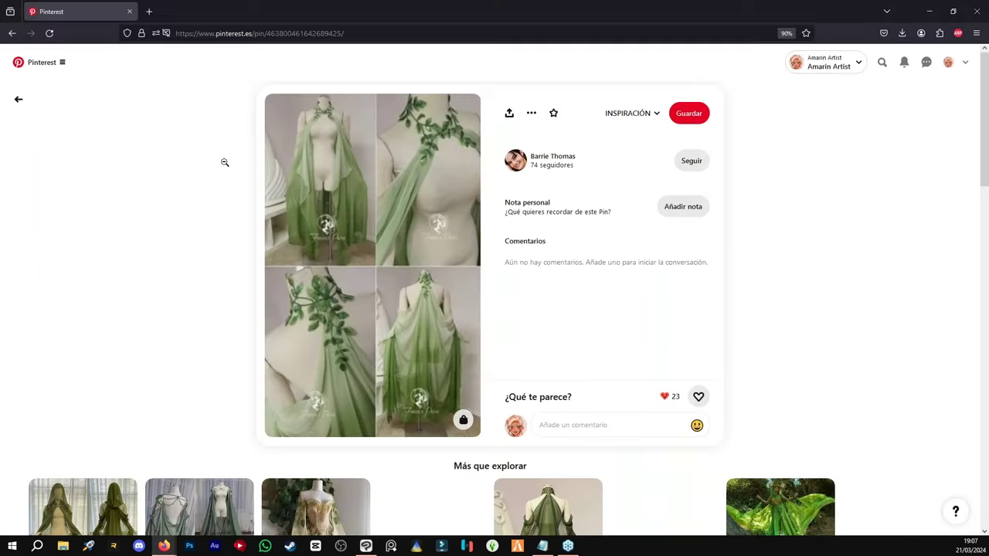
click(12, 34)
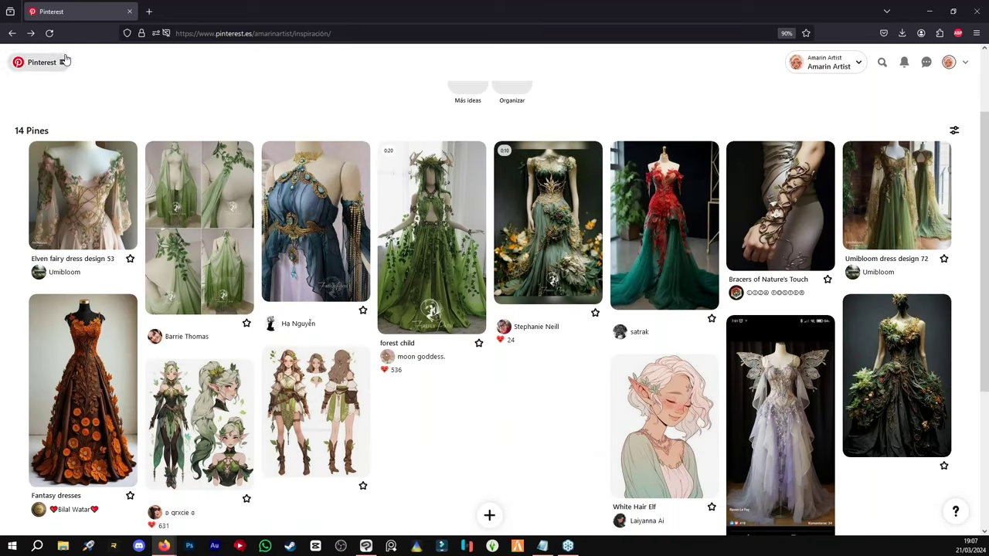
click(456, 203)
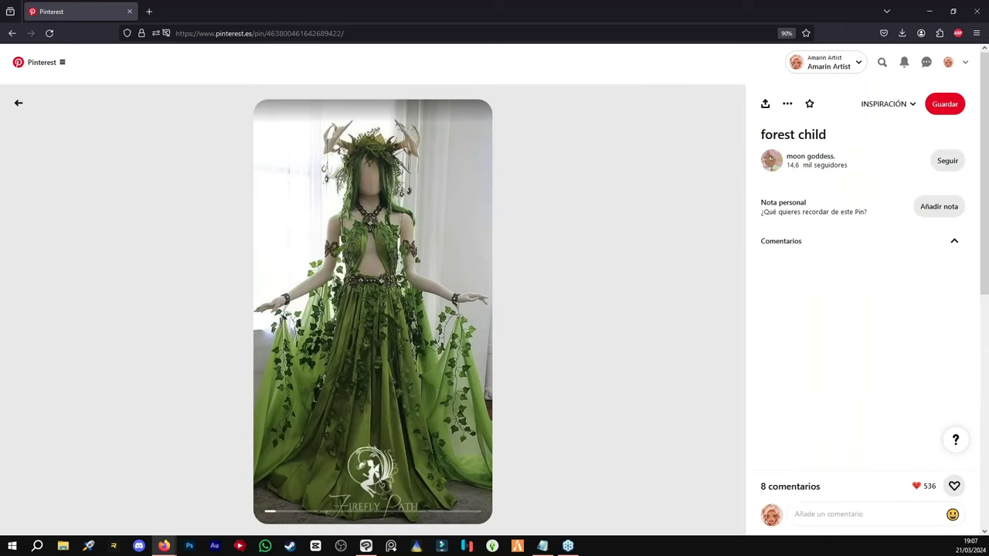
right_click(437, 289)
click(467, 330)
- Paste the forest child image into the Clip Studio Paint sketch, scale it to 62% and place it beneath the dress collage between the figures
mouse_move(369, 548)
click(359, 498)
key(ctrl+v)
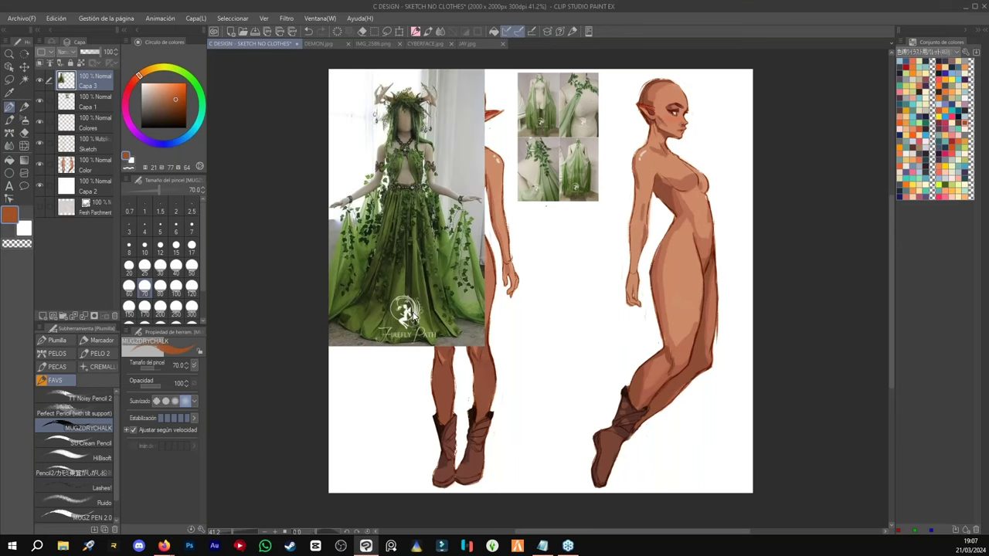
key(ctrl+t)
drag(396, 168, 392, 173)
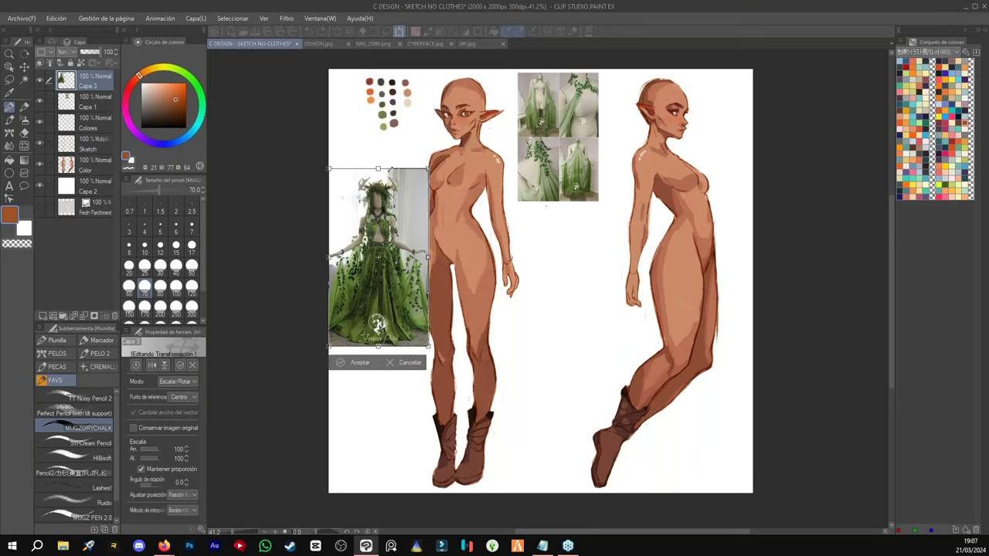
drag(381, 224, 572, 254)
click(548, 396)
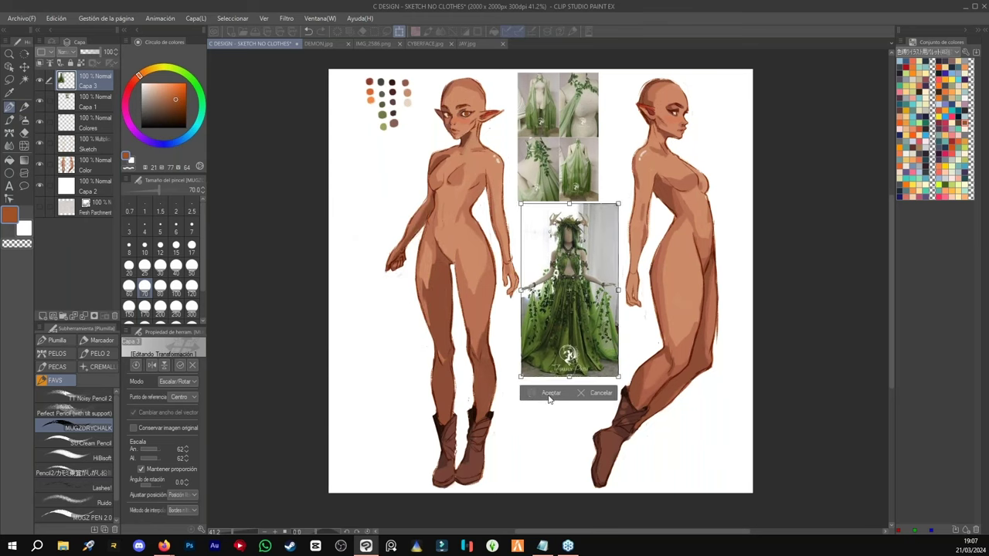
click(550, 395)
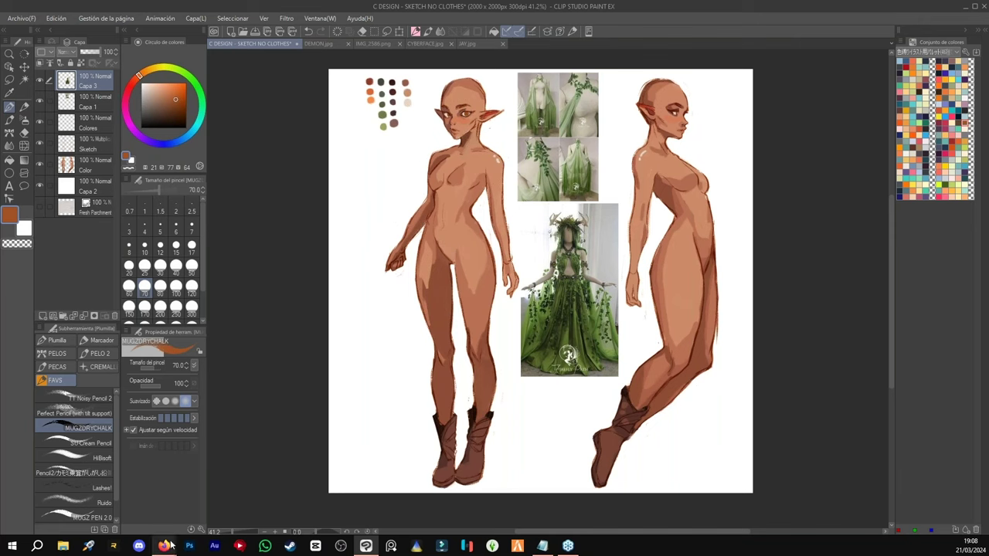
- Return to the Pinterest board and copy the image of the pin "Umibloom dress design 53"
mouse_move(164, 545)
click(142, 500)
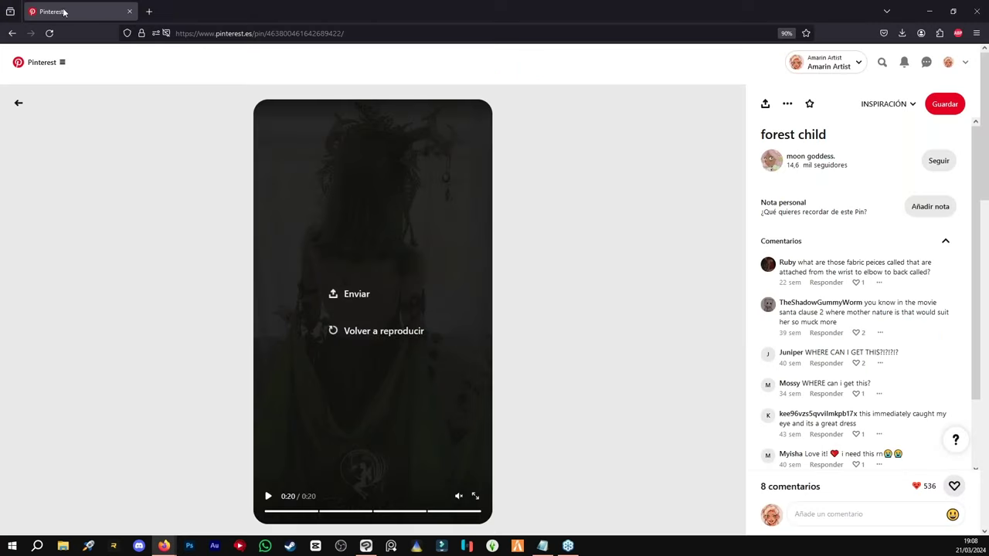
click(12, 33)
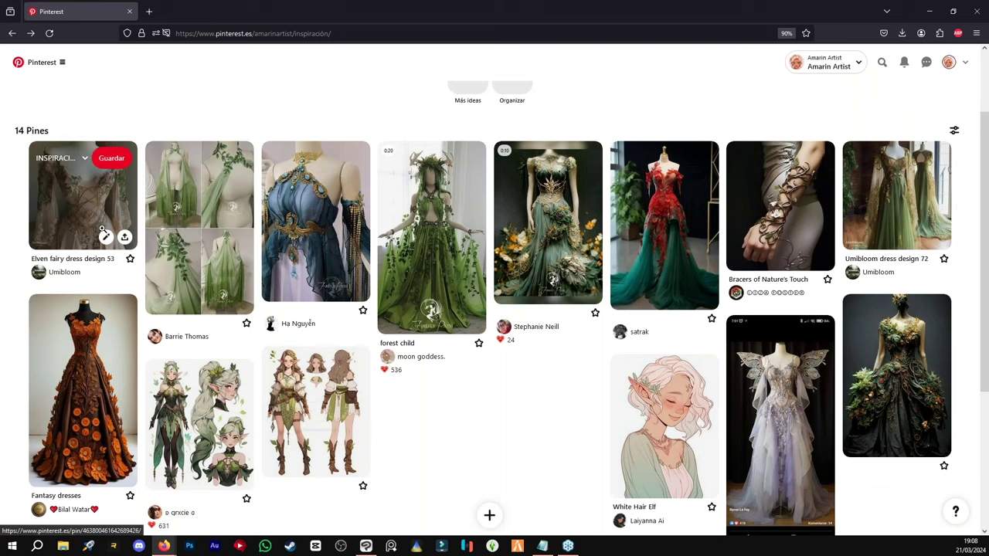
click(108, 220)
right_click(329, 190)
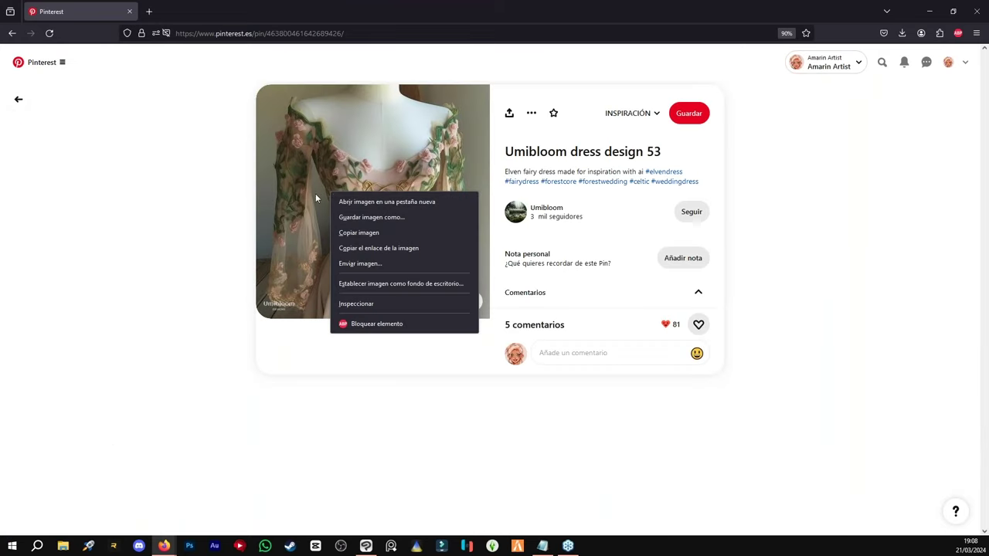
click(347, 230)
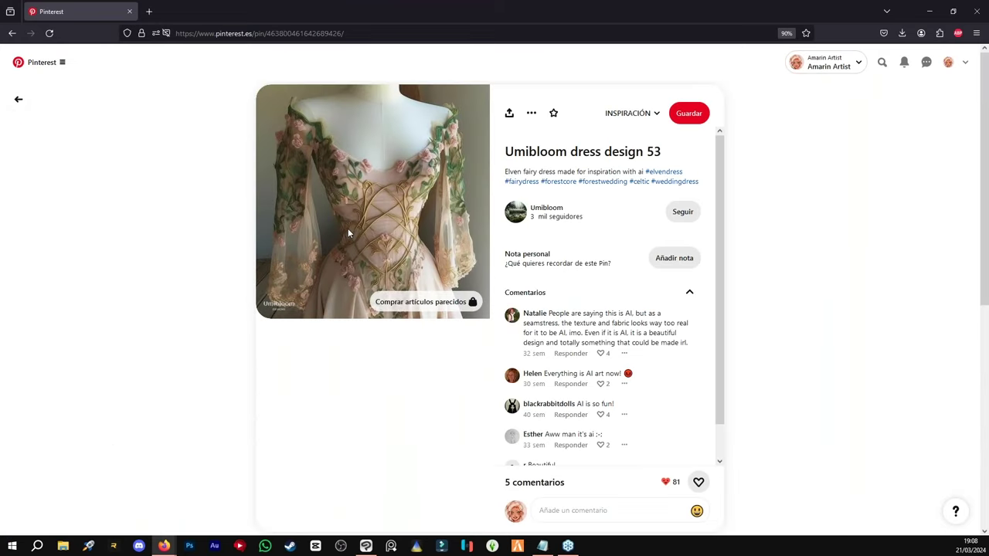
- Paste the Umibloom dress image into the Clip Studio Paint sketch, scale it to 66% and place it beneath the forest child image
click(366, 546)
key(ctrl+v)
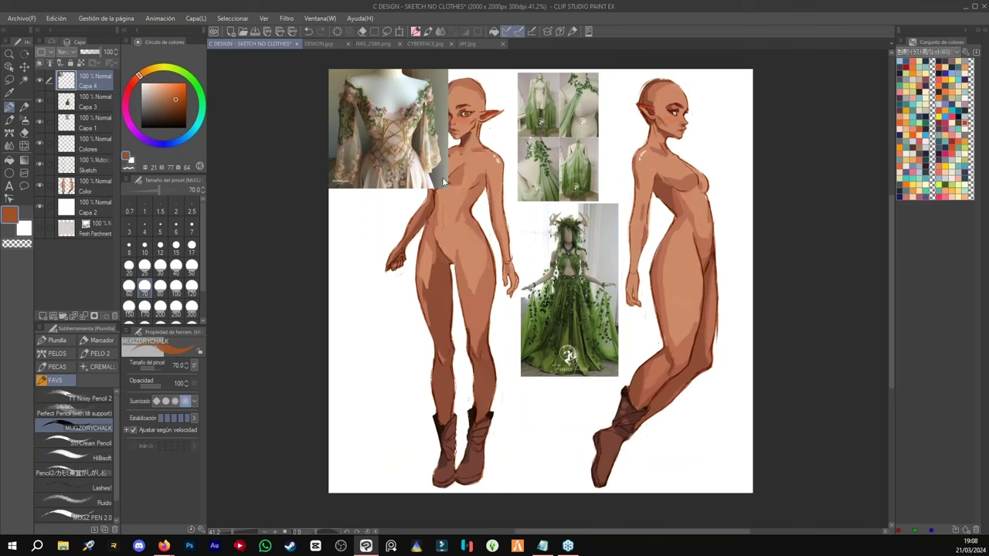
key(ctrl+t)
drag(442, 183, 408, 149)
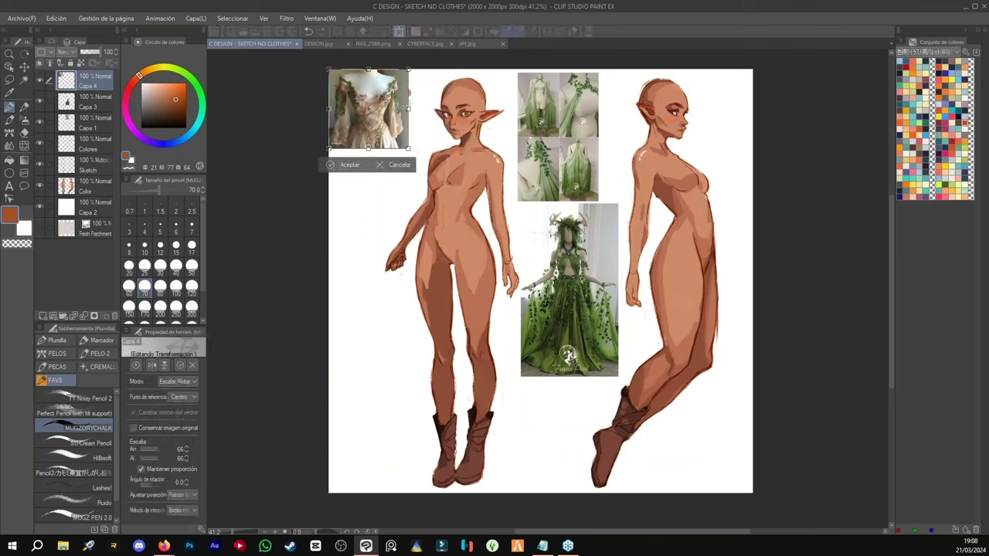
mouse_move(378, 102)
mouse_down()
mouse_move(577, 408)
mouse_move(561, 417)
mouse_up()
click(531, 484)
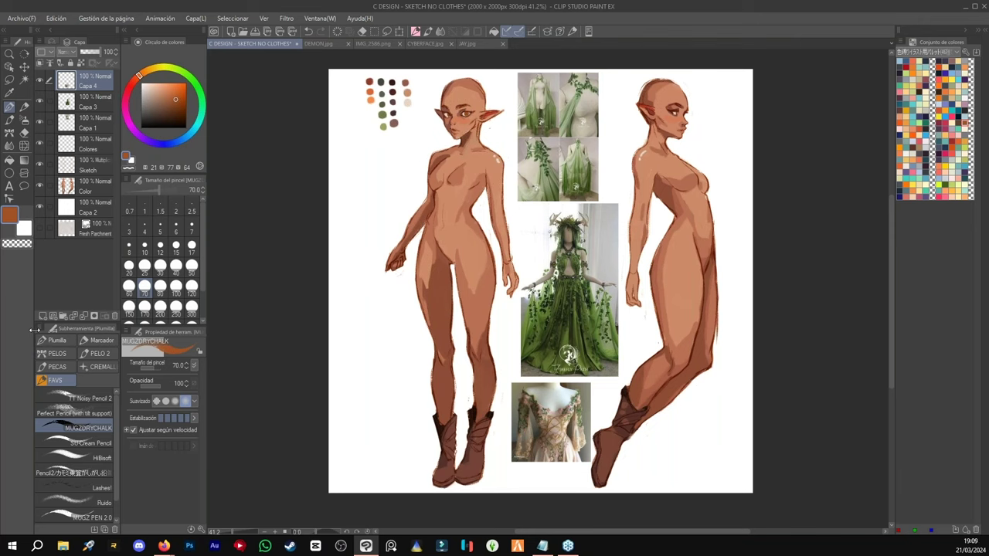
- Check what the Colores, Sketch and Color layers contain by hiding and reshowing each one
click(39, 144)
click(40, 143)
click(39, 164)
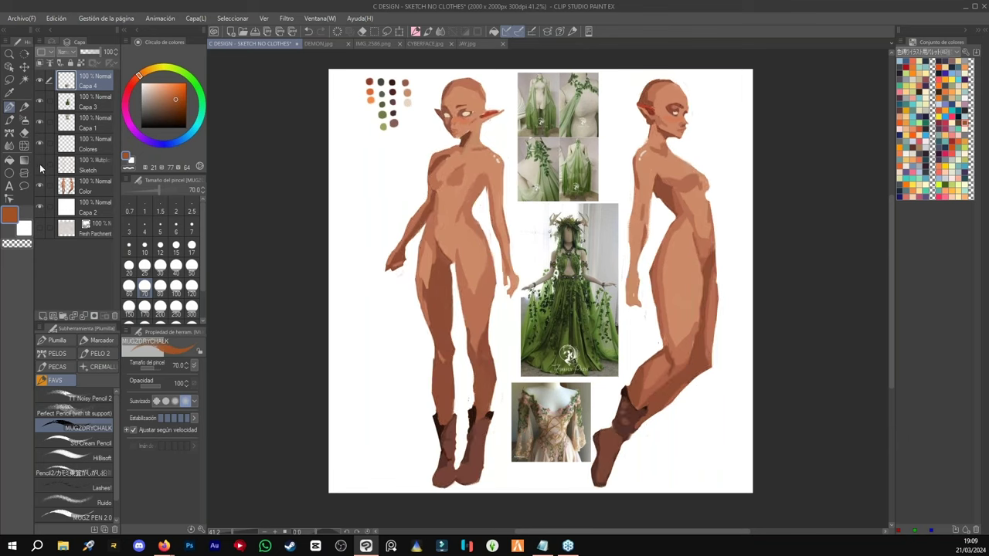
click(39, 165)
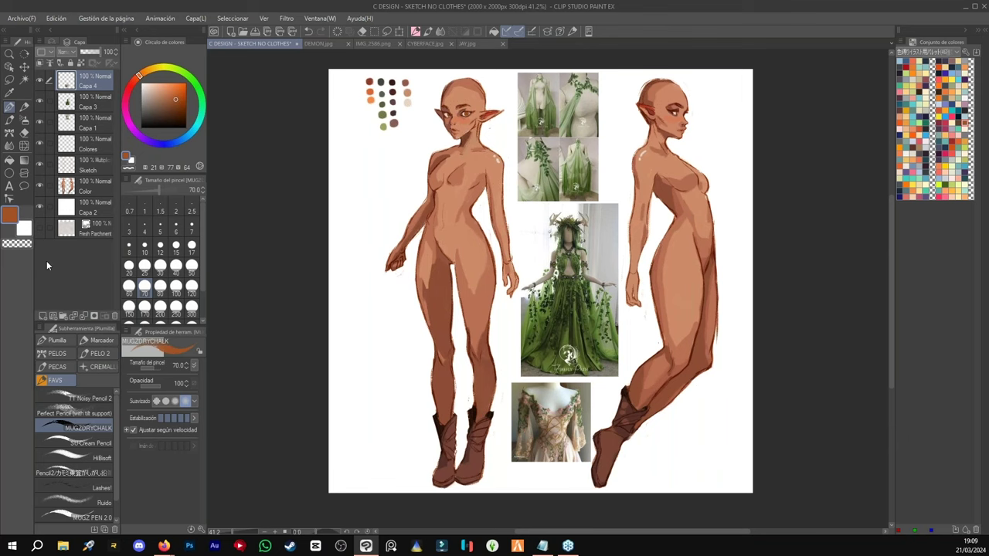
click(40, 186)
click(40, 187)
- Set the blending mode of the Sketch layer to Superponer
click(102, 161)
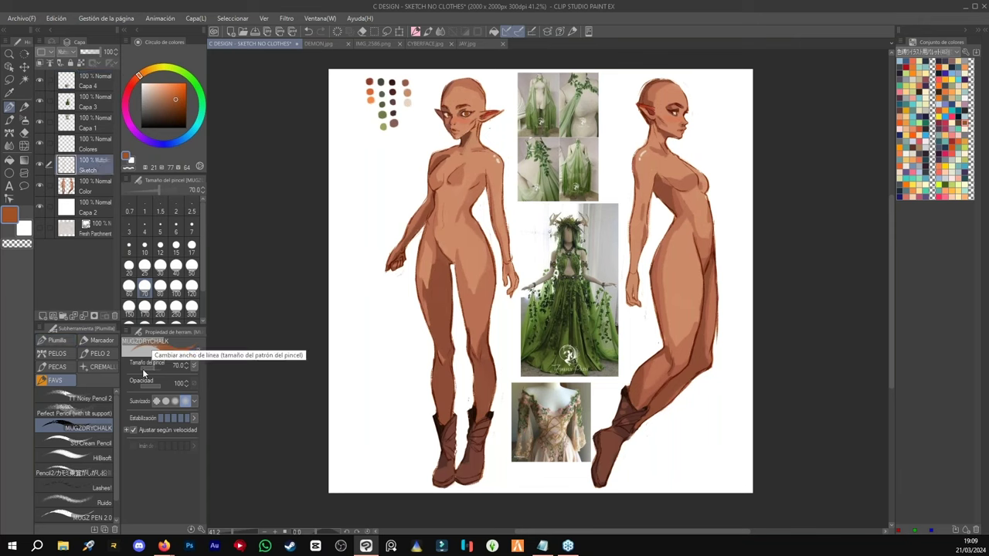
key(ctrl+space)
drag(483, 127, 540, 127)
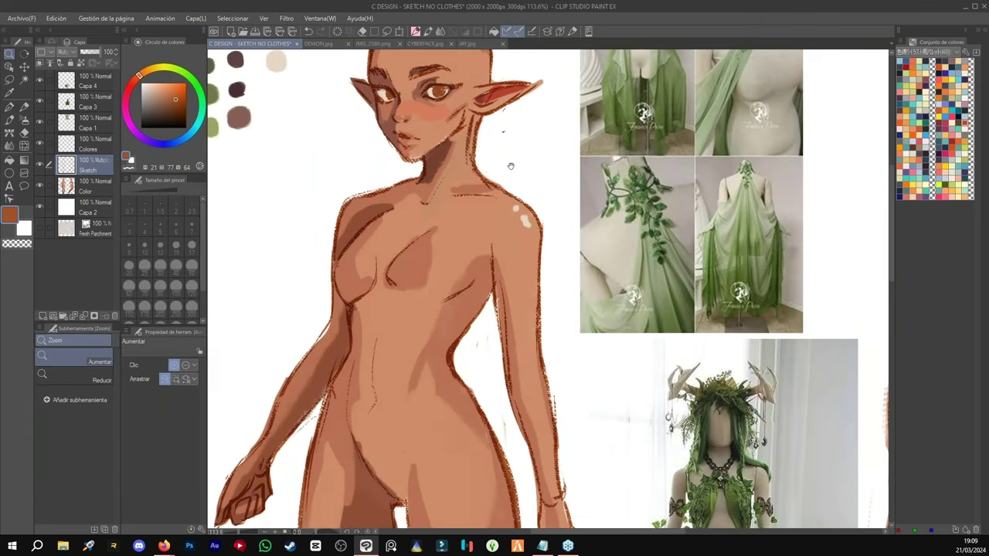
drag(510, 165, 524, 213)
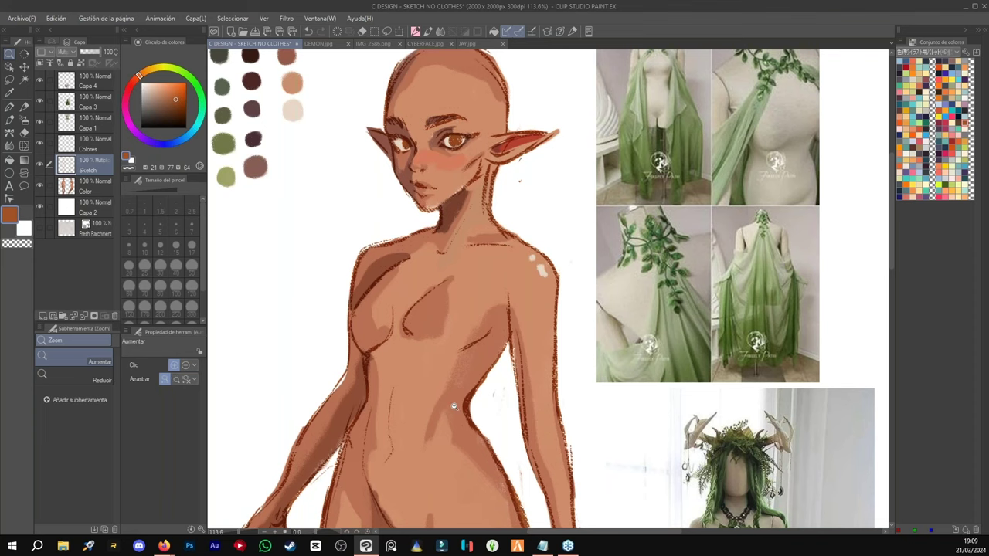
drag(453, 407, 410, 406)
drag(603, 435, 542, 353)
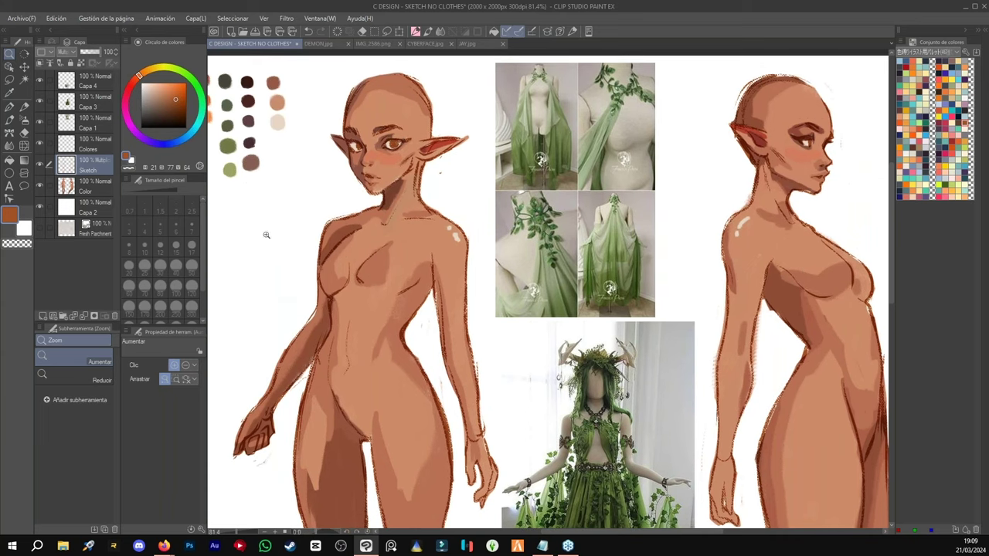
click(67, 52)
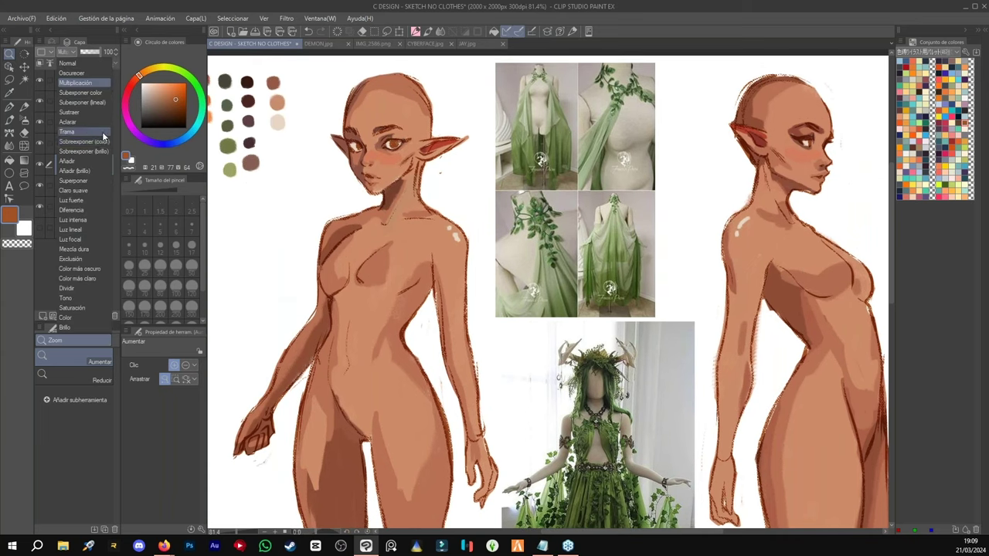
click(87, 180)
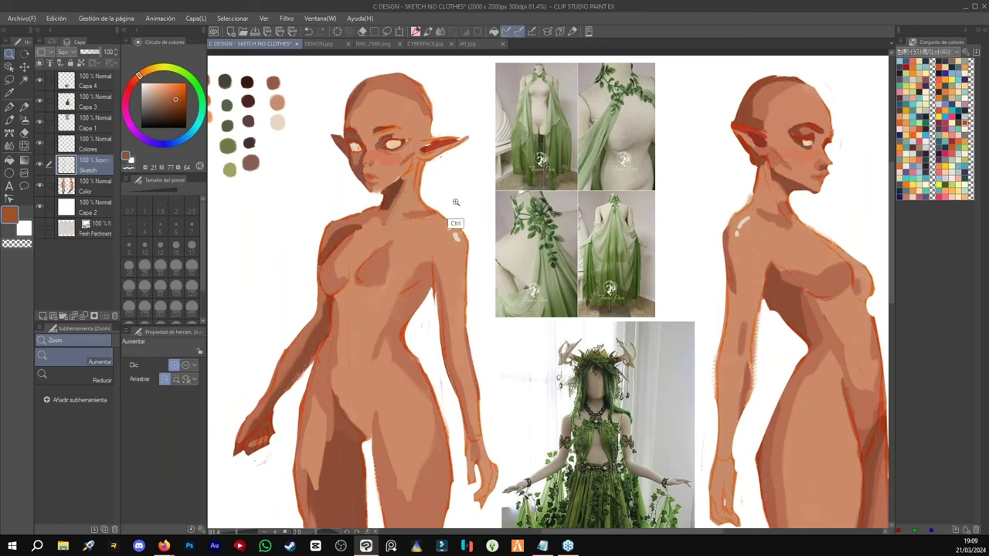
- Desaturate the Sketch layer's lines by setting the saturation to -100
key(ctrl+u)
drag(803, 306, 705, 304)
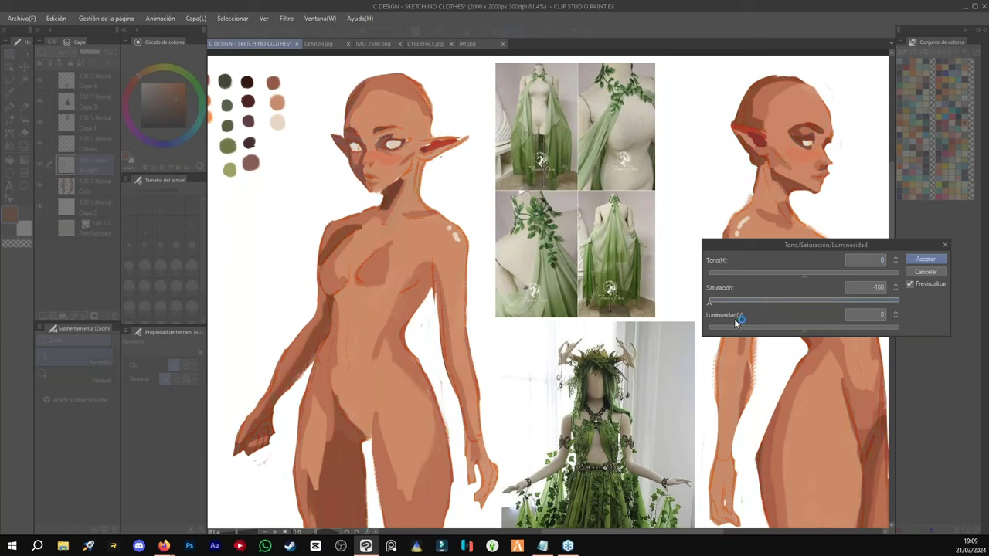
drag(865, 247, 664, 164)
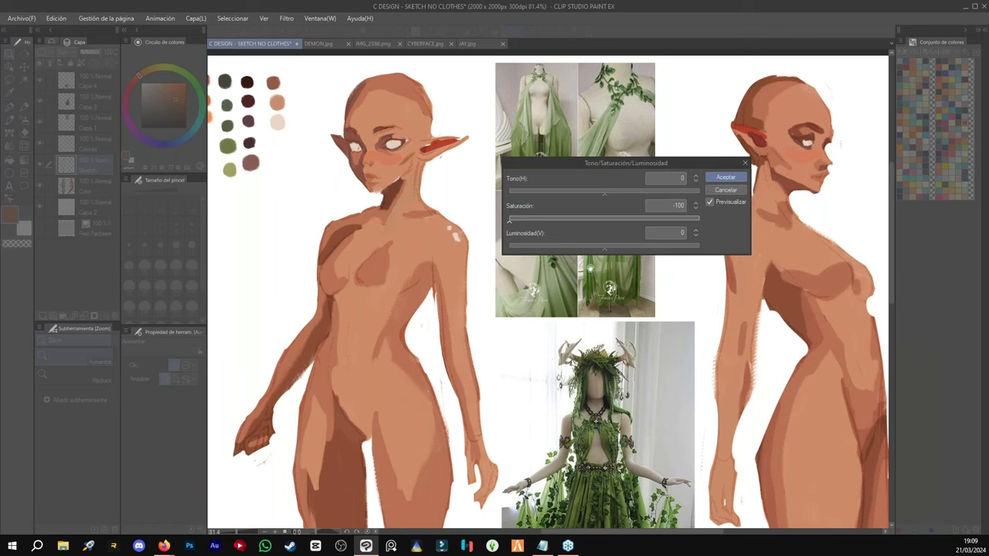
click(726, 180)
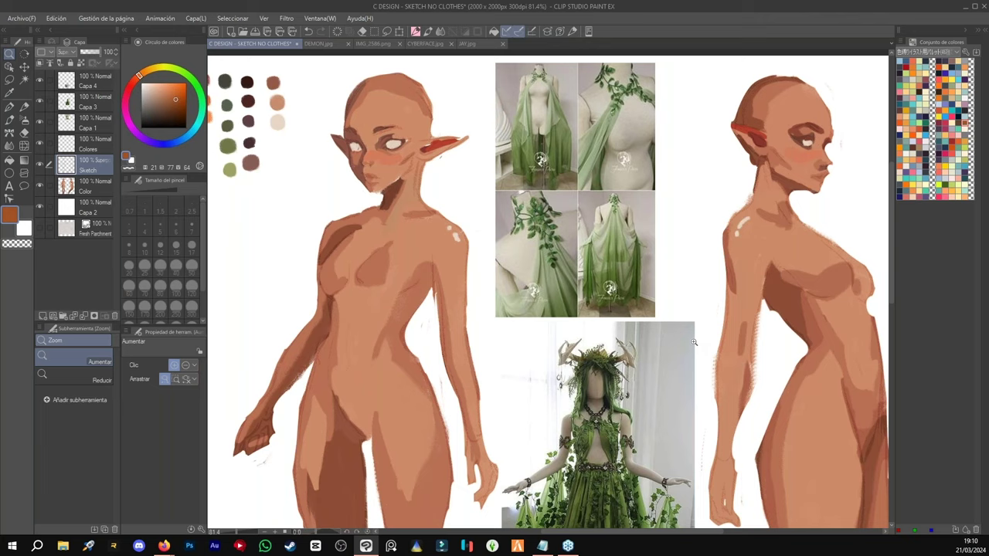
- Add a new raster layer above the Sketch layer and switch to the MUGZDRYCHALK pen
drag(717, 362, 628, 297)
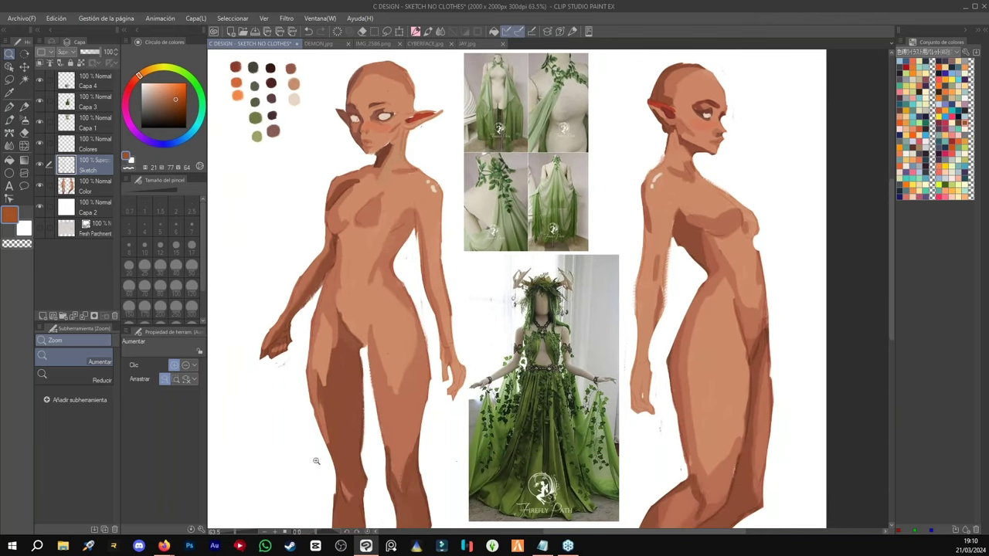
click(43, 316)
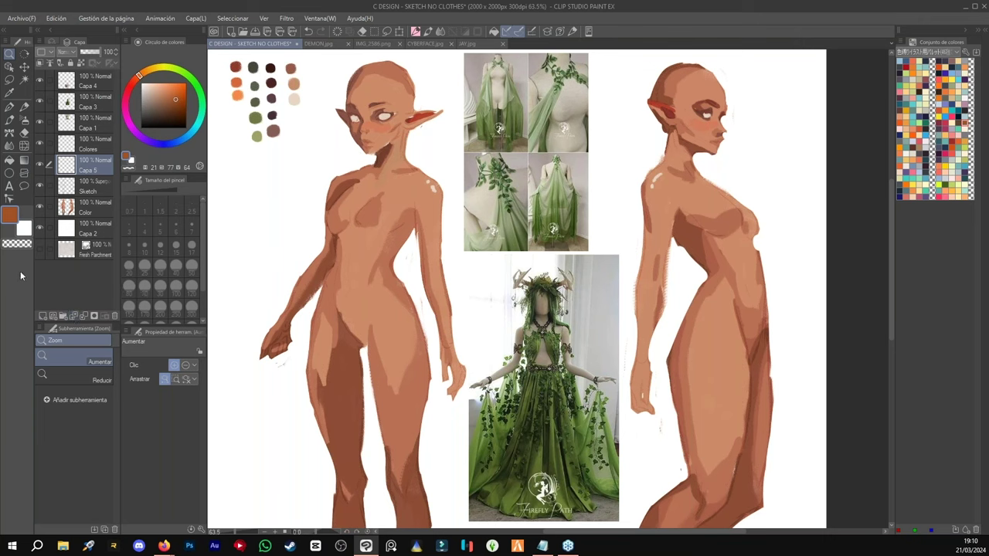
click(10, 107)
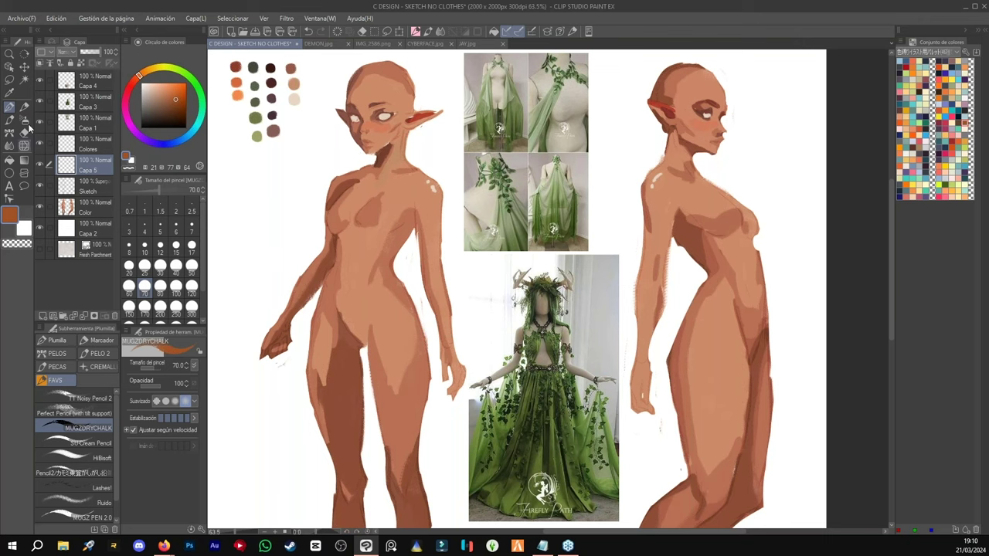
- Browse the FAVS brushes and enlarge their list so the whole group fits
scroll(115, 437, down, 1)
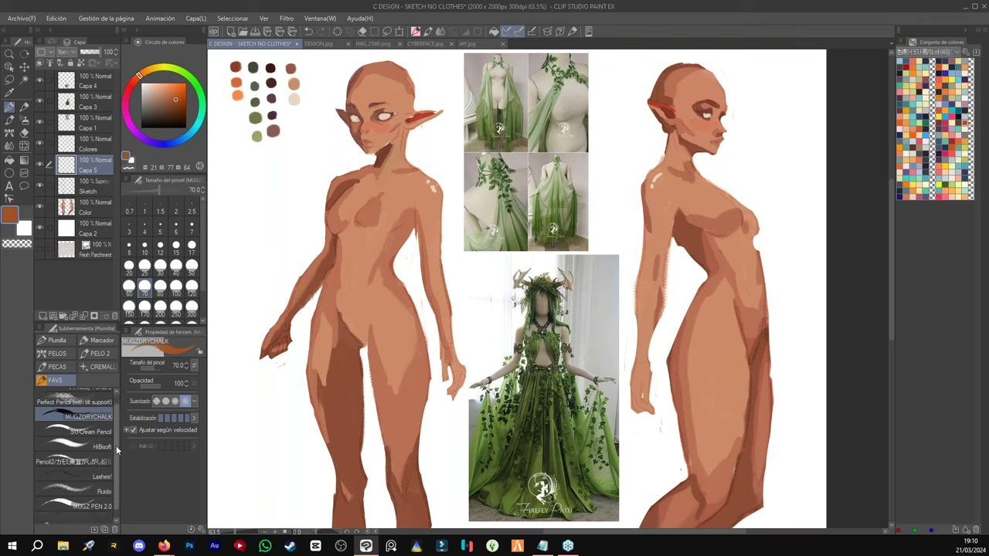
drag(114, 440, 115, 441)
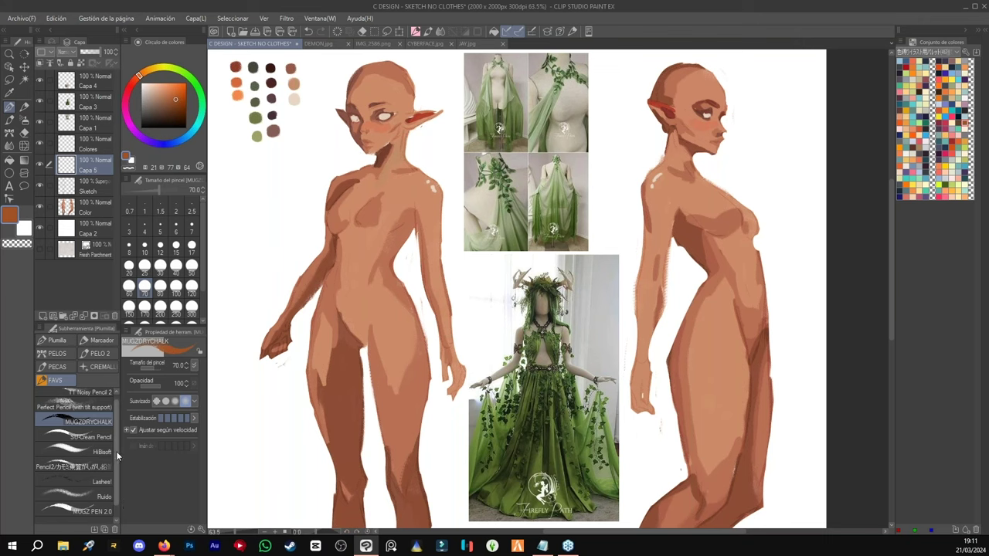
scroll(116, 438, up, 1)
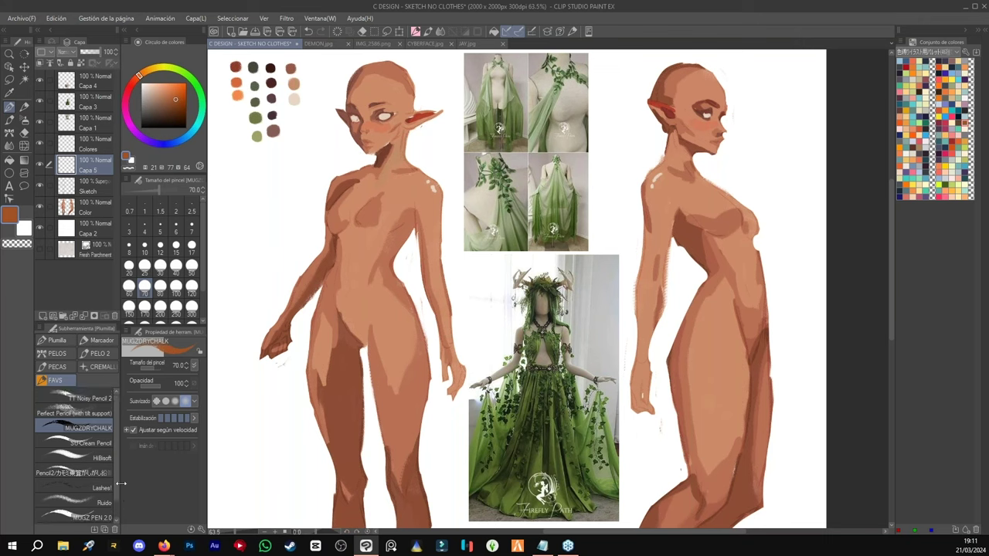
drag(94, 320, 98, 267)
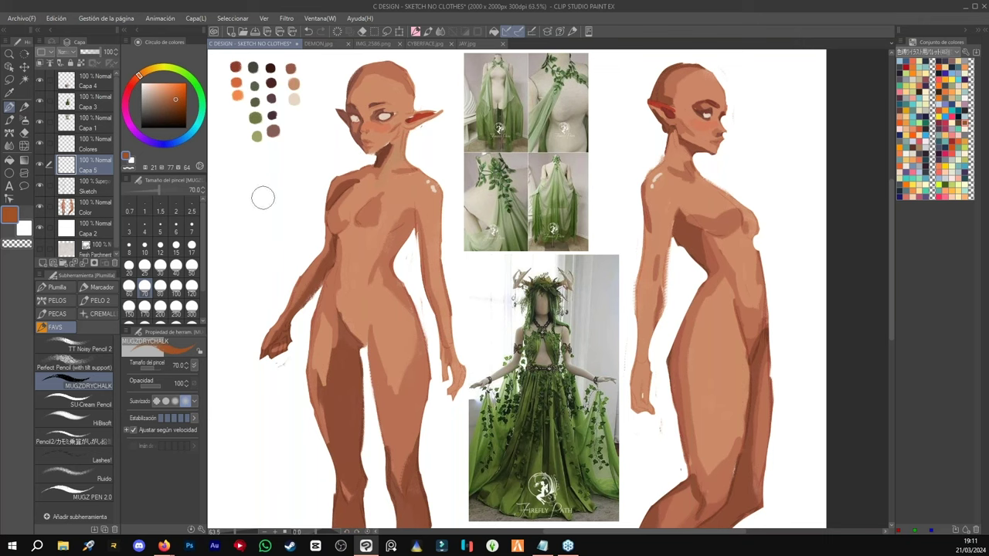
- Try a test scribble with the MUGZDRYCHALK brush beside the front-facing figure and undo it
mouse_move(176, 99)
mouse_down()
mouse_move(179, 115)
mouse_move(220, 148)
mouse_up()
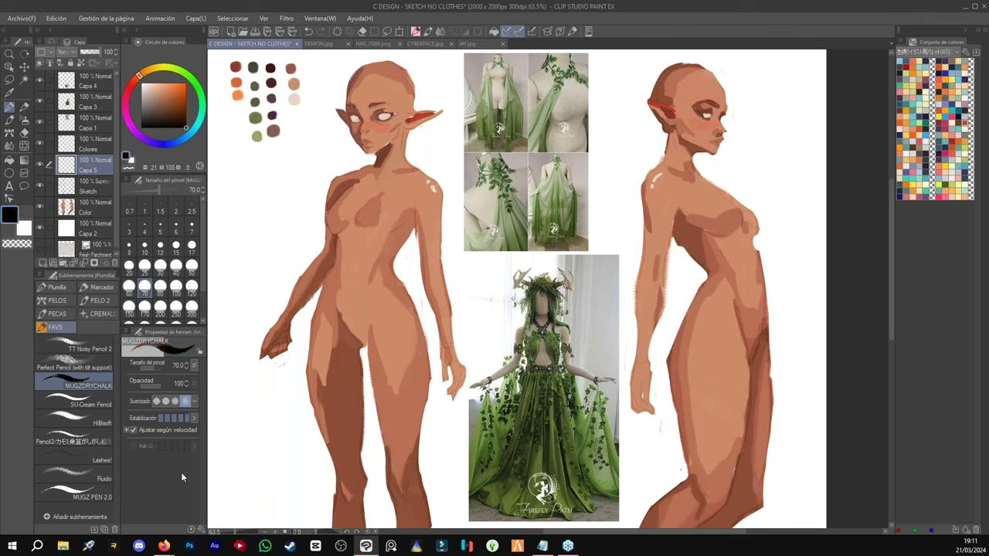
click(132, 430)
click(930, 159)
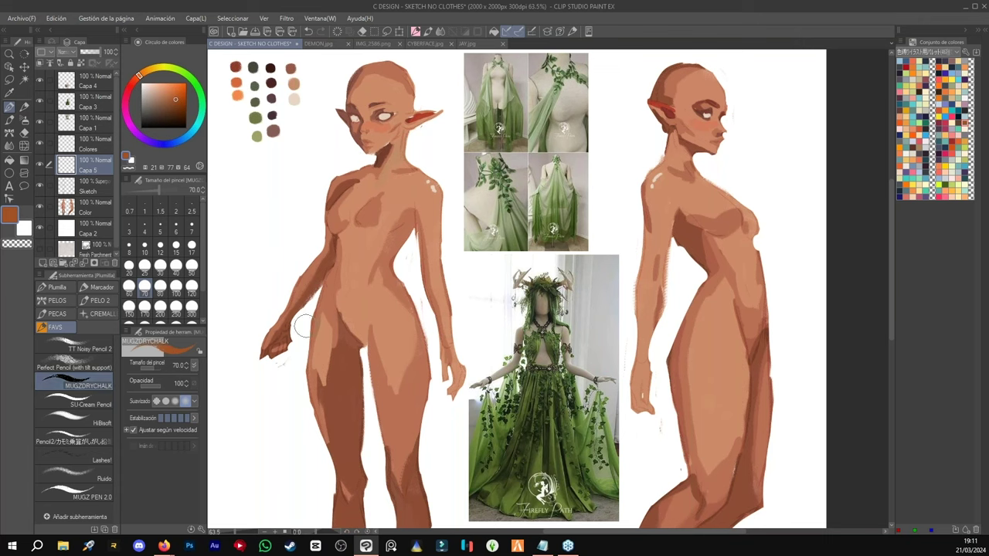
drag(276, 185, 310, 198)
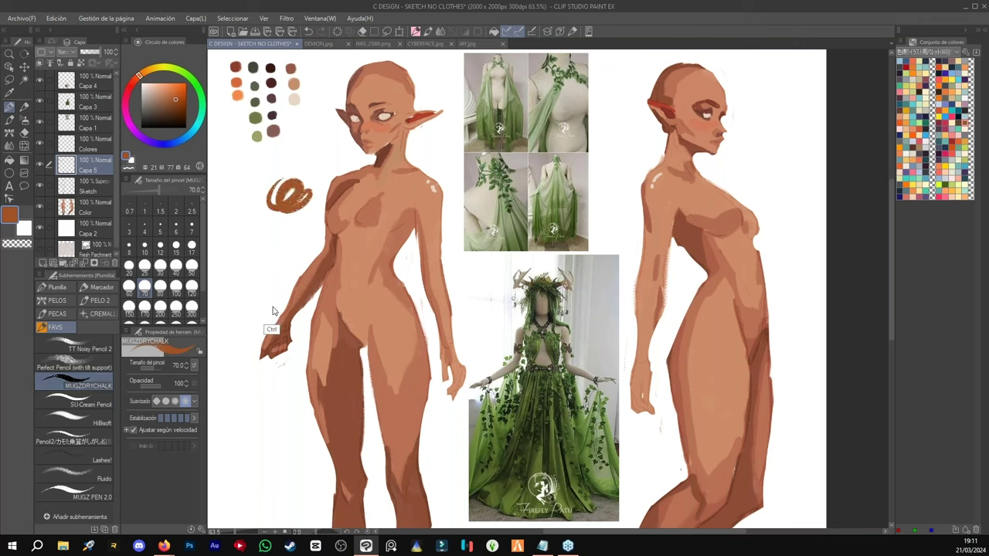
key(ctrl+z)
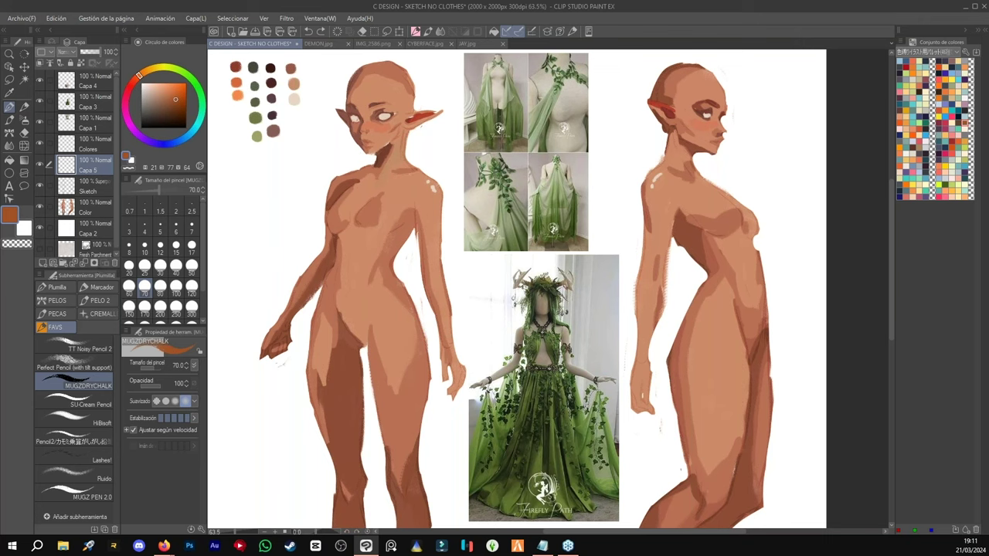
- Set the blending mode of the new layer above Sketch to Multiplicación
click(71, 53)
click(90, 83)
key(ctrl+space)
drag(666, 358, 623, 270)
drag(627, 199, 653, 201)
key(p)
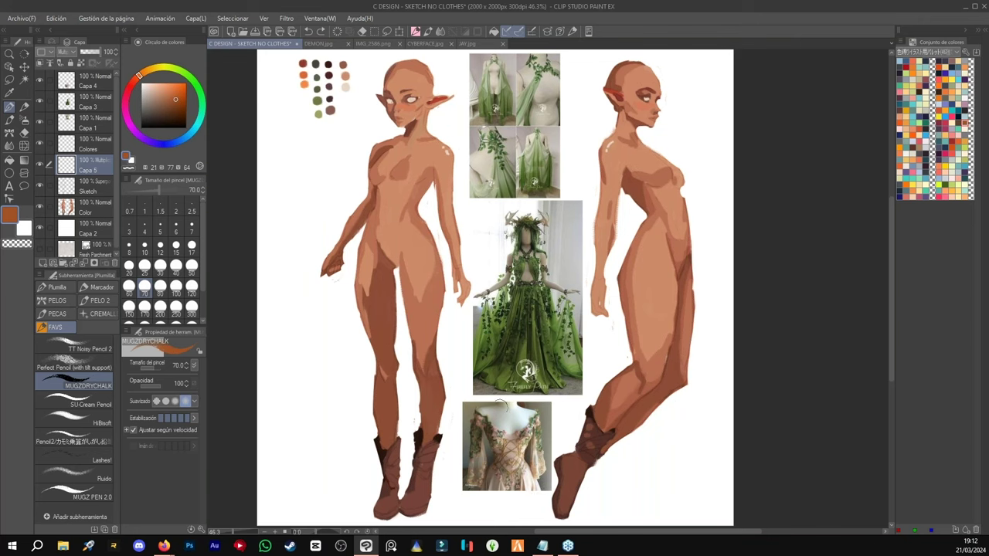
- Draw temporary arrows pointing at the dress references and undo them
mouse_move(519, 448)
mouse_down()
mouse_move(544, 421)
mouse_move(519, 398)
mouse_move(520, 490)
mouse_move(542, 403)
mouse_move(494, 462)
mouse_up()
key(ctrl+z)
drag(479, 502, 488, 516)
mouse_move(583, 136)
mouse_down()
mouse_move(570, 186)
mouse_move(590, 174)
mouse_up()
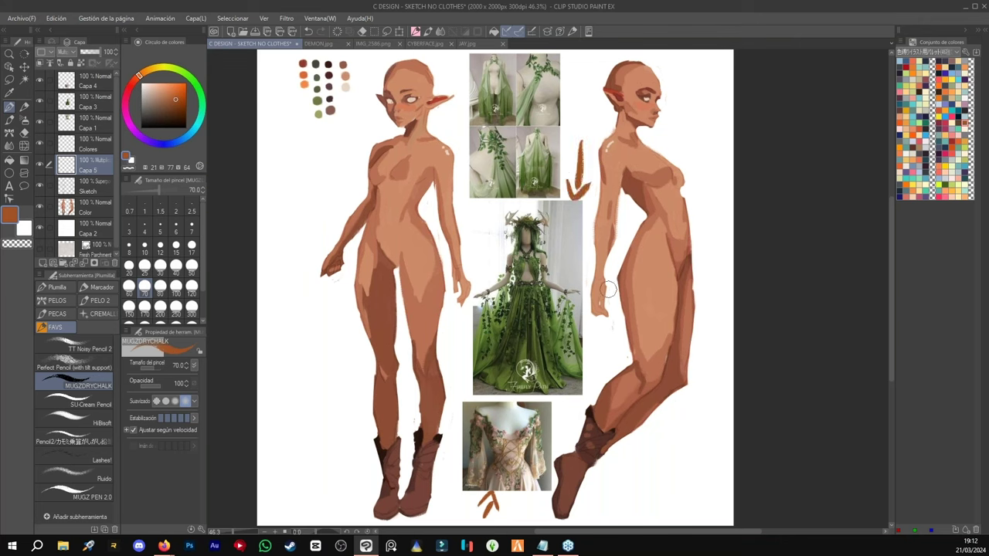
key(ctrl+z)
key(ctrl+z)
key(ctrl+z)
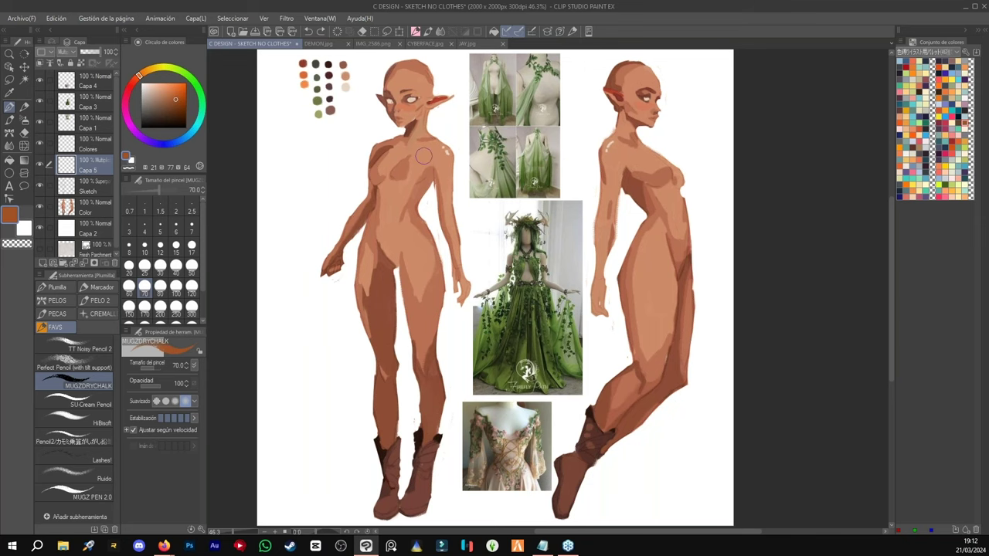
- Sketch the off-the-shoulder neckline of the dress across the front-facing figure's chest
drag(421, 157, 408, 164)
drag(602, 238, 632, 239)
drag(613, 322, 634, 278)
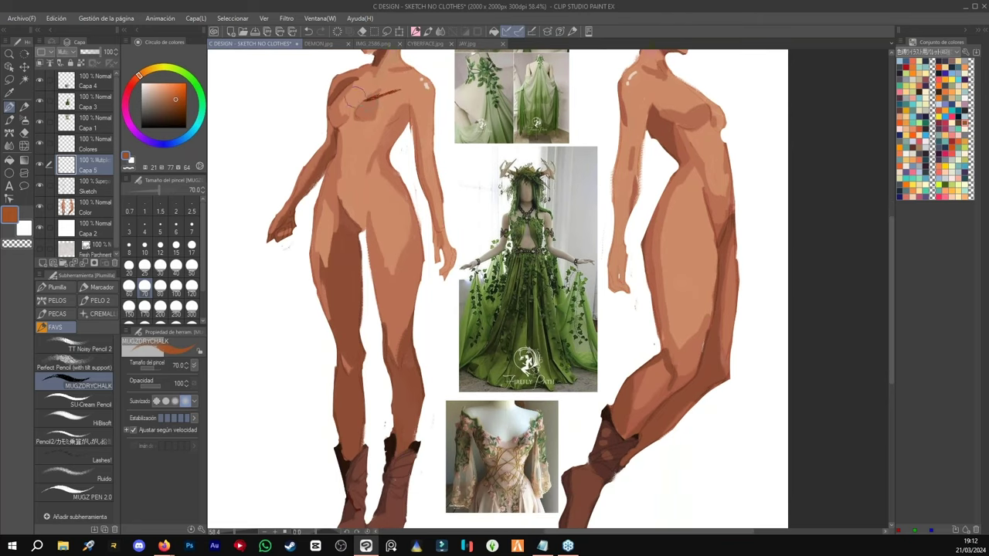
mouse_move(367, 98)
mouse_down()
mouse_move(343, 75)
mouse_move(353, 90)
mouse_move(426, 87)
mouse_up()
- Outline both sides of the bodice down to a pointed V waistline and reinforce the neckline
drag(336, 87, 333, 127)
drag(402, 133, 393, 164)
drag(340, 139, 330, 164)
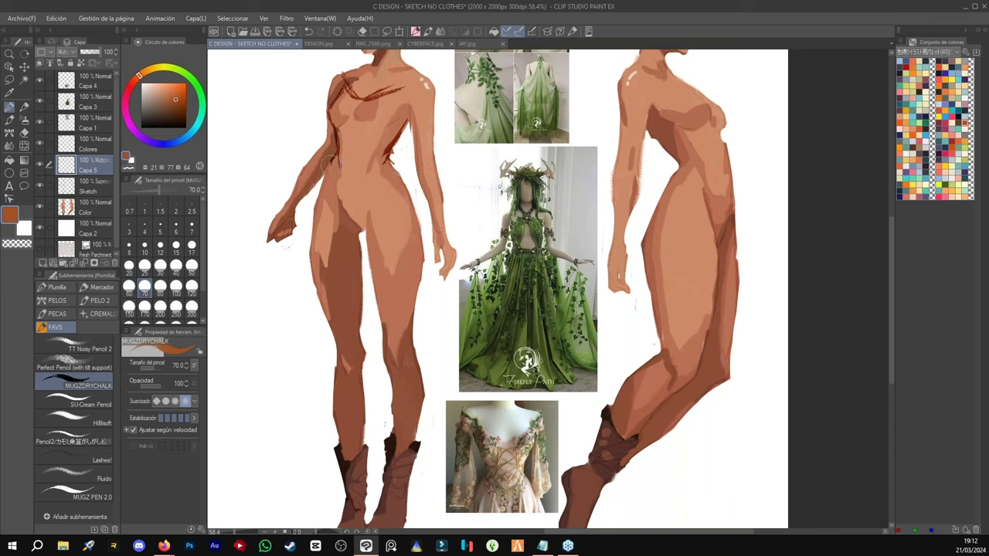
mouse_move(371, 180)
mouse_down()
mouse_move(394, 161)
mouse_move(357, 189)
mouse_up()
drag(380, 93, 427, 81)
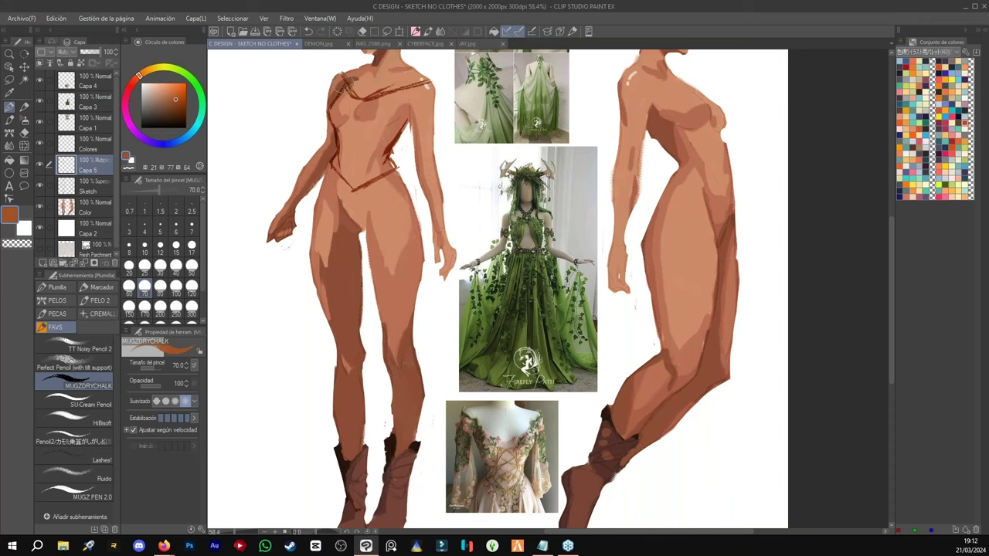
- Decorate the shoulders and neckline with curled flower shapes and add small leaves on the upper bodice
mouse_move(337, 73)
mouse_down()
mouse_move(329, 89)
mouse_move(324, 81)
mouse_move(332, 93)
mouse_up()
drag(366, 61, 385, 54)
mouse_move(421, 87)
mouse_down()
mouse_move(437, 76)
mouse_move(403, 105)
mouse_move(432, 83)
mouse_move(425, 108)
mouse_move(441, 93)
mouse_up()
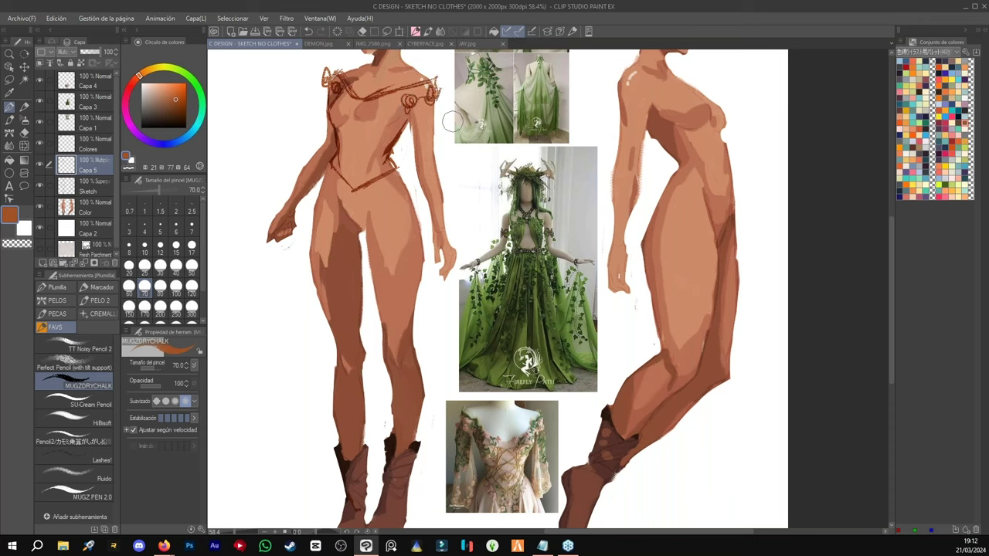
mouse_move(411, 86)
mouse_down()
mouse_move(380, 104)
mouse_move(343, 96)
mouse_up()
drag(385, 109, 382, 118)
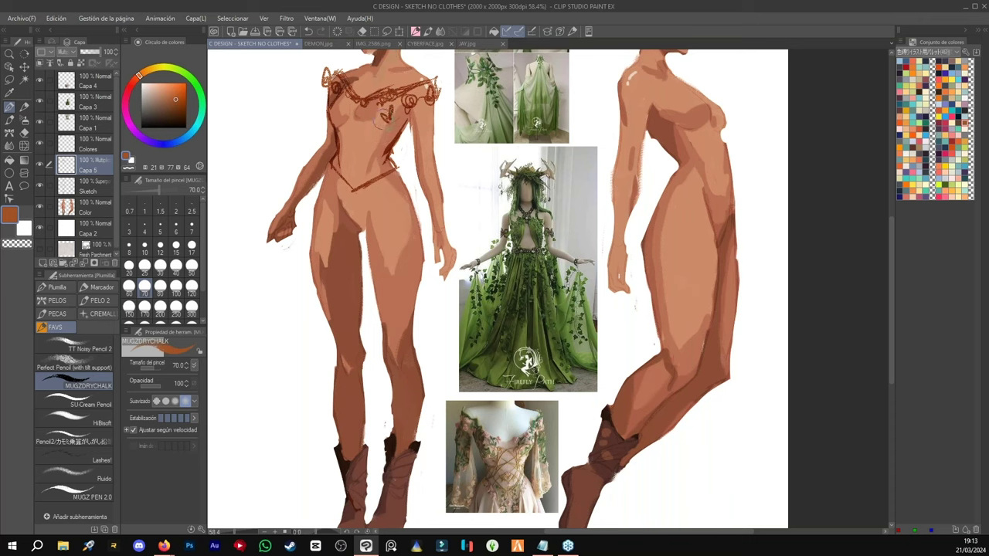
mouse_move(335, 96)
mouse_down()
mouse_move(335, 119)
mouse_move(341, 113)
mouse_up()
- Sketch a long loose sleeve with leaf details over the front-facing figure's straight arm, ending at the wrist
drag(437, 91, 437, 218)
mouse_move(436, 124)
mouse_down()
mouse_move(443, 204)
mouse_move(424, 229)
mouse_up()
mouse_move(415, 118)
mouse_down()
mouse_move(411, 214)
mouse_move(429, 210)
mouse_up()
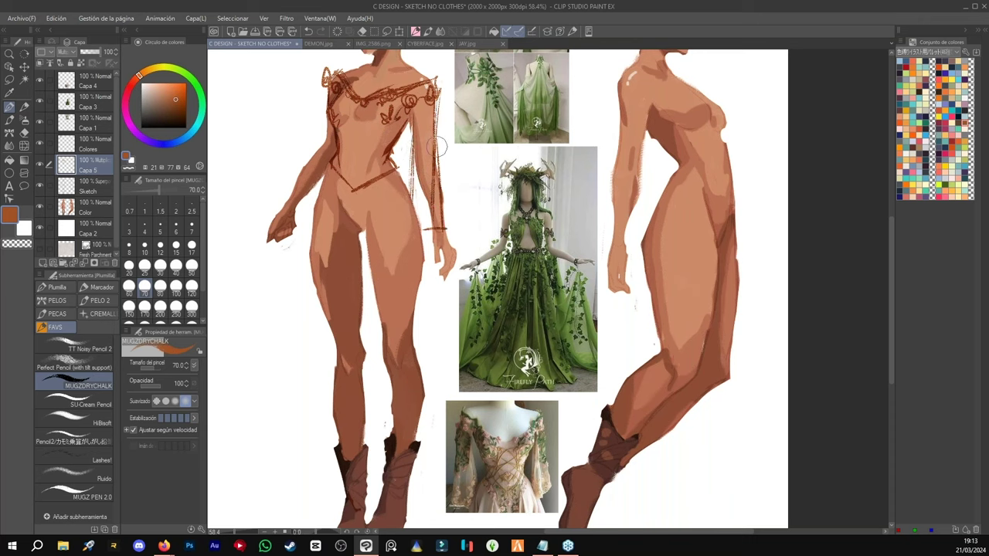
drag(431, 118, 423, 132)
mouse_move(440, 99)
mouse_down()
mouse_move(423, 139)
mouse_move(437, 152)
mouse_up()
- Sketch a loose draped sleeve over the front-facing figure's outstretched arm and add leaf details to the opposite sleeve
drag(332, 112, 306, 174)
mouse_move(321, 131)
mouse_down()
mouse_move(290, 183)
mouse_move(301, 181)
mouse_up()
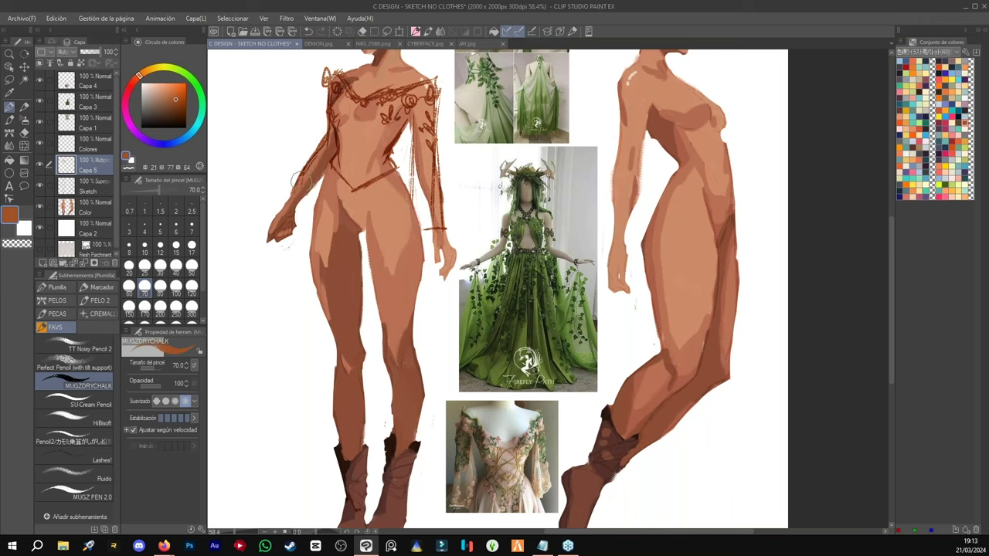
drag(312, 145, 304, 230)
drag(325, 116, 315, 143)
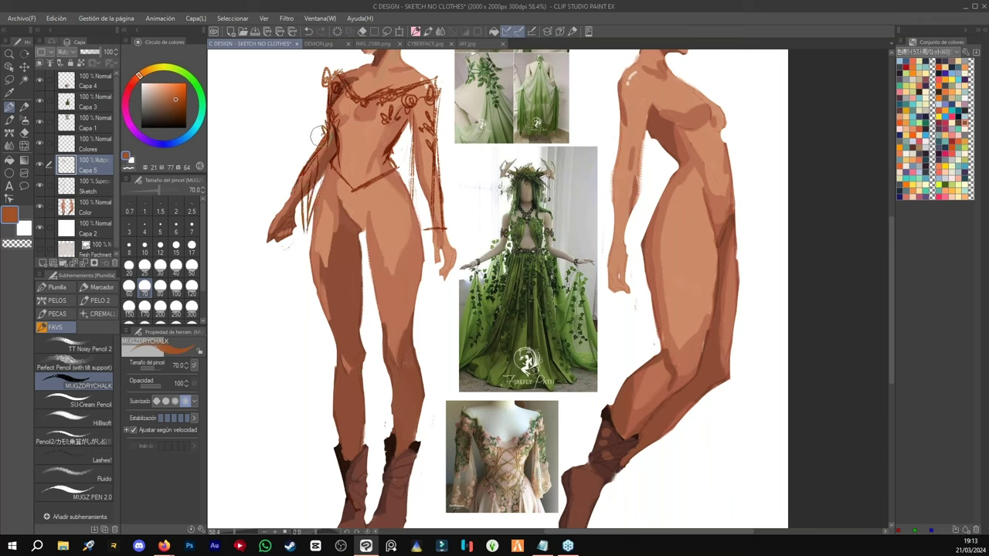
drag(423, 147, 446, 189)
- Sketch crisscross lacing over the front of the bodice down to the waist
drag(387, 122, 373, 139)
mouse_move(340, 107)
mouse_down()
mouse_move(337, 135)
mouse_move(371, 150)
mouse_up()
mouse_move(376, 113)
mouse_down()
mouse_move(372, 133)
mouse_move(350, 125)
mouse_move(338, 142)
mouse_up()
mouse_move(358, 126)
mouse_down()
mouse_move(334, 152)
mouse_move(414, 166)
mouse_move(412, 176)
mouse_move(341, 153)
mouse_move(397, 152)
mouse_move(356, 174)
mouse_move(376, 122)
mouse_move(401, 154)
mouse_move(354, 165)
mouse_up()
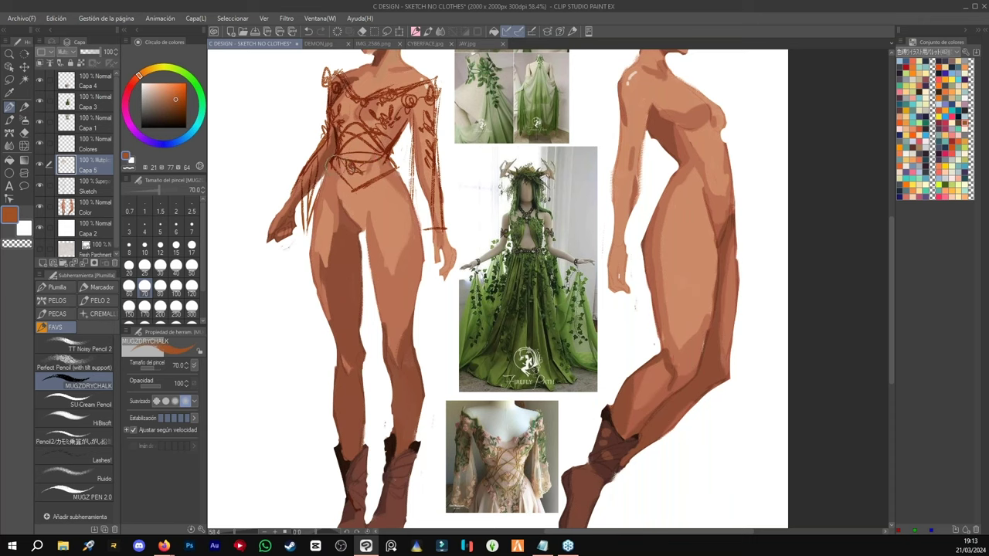
- Outline the waistline and draw long skirt folds falling from the hip and waist point over the figure's shaded leg
mouse_move(323, 185)
mouse_down()
mouse_move(346, 184)
mouse_move(352, 199)
mouse_move(368, 185)
mouse_move(375, 200)
mouse_up()
drag(318, 179, 314, 432)
drag(354, 181, 296, 485)
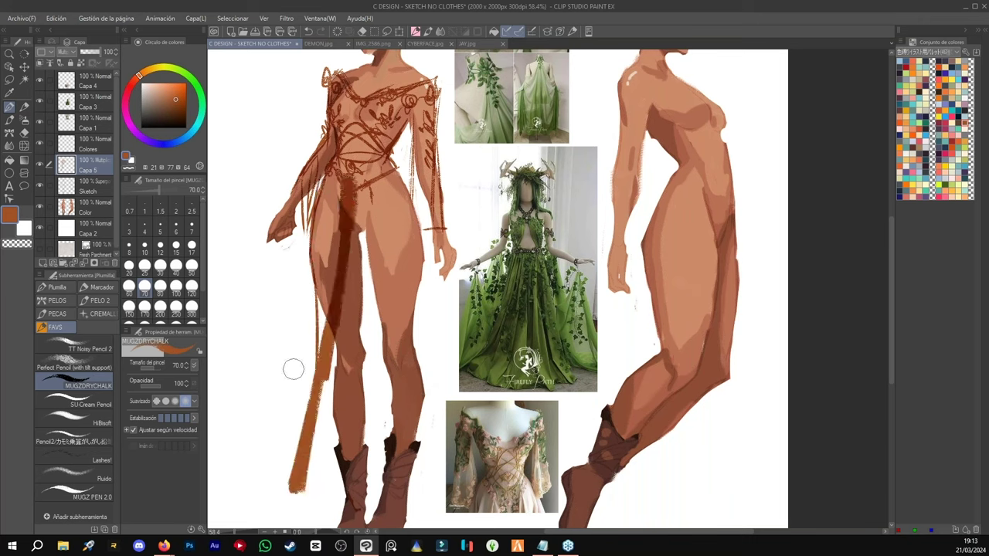
key(ctrl+z)
drag(351, 183, 304, 456)
mouse_move(344, 204)
mouse_down()
mouse_move(303, 447)
mouse_move(349, 462)
mouse_up()
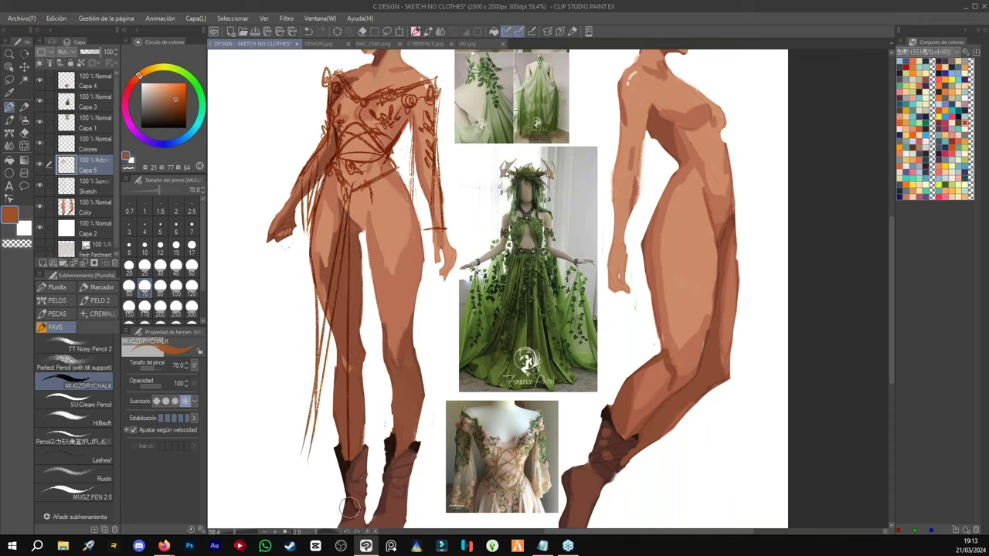
- Draw long flowing skirt folds from the opposite hip down past the knee
drag(402, 175, 445, 461)
drag(403, 216, 446, 408)
mouse_move(404, 182)
mouse_down()
mouse_move(451, 378)
mouse_move(441, 402)
mouse_up()
drag(377, 188, 403, 403)
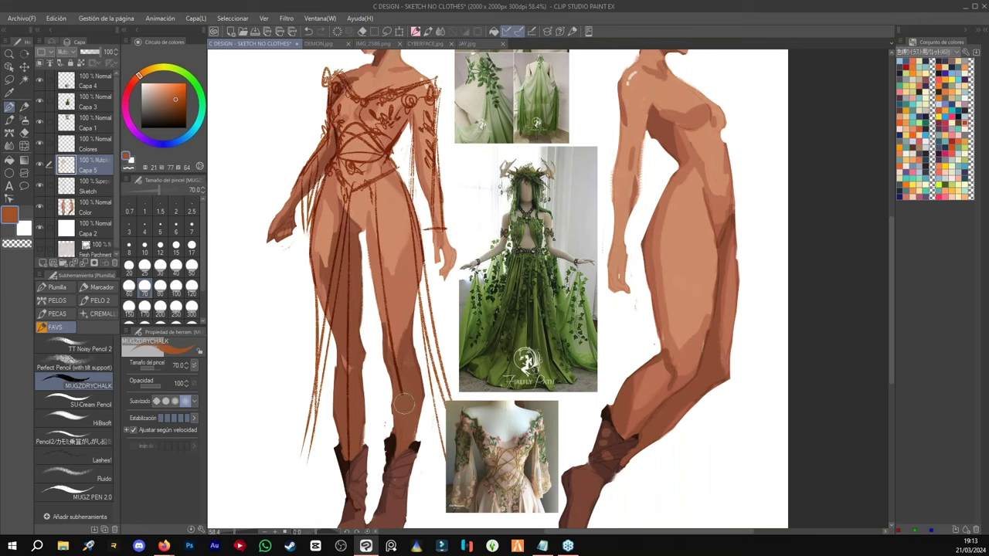
drag(318, 394, 246, 525)
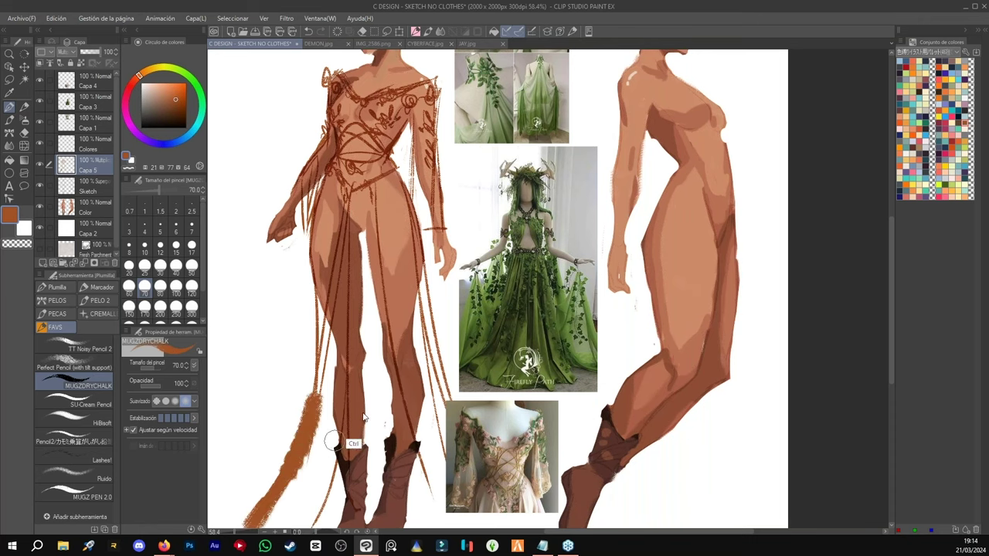
key(ctrl+z)
key(ctrl+space)
drag(521, 378, 487, 433)
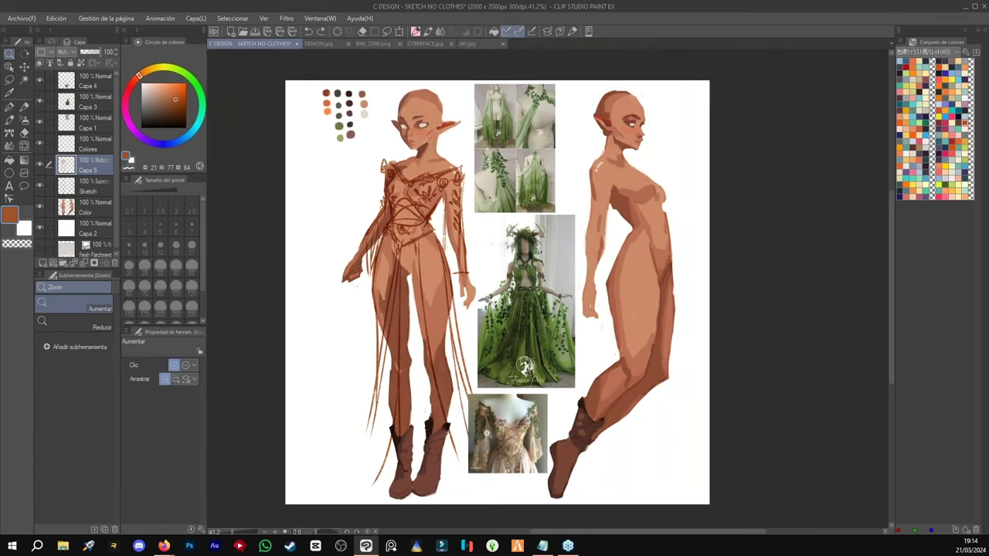
mouse_move(377, 385)
mouse_down()
mouse_move(342, 448)
mouse_move(382, 402)
mouse_up()
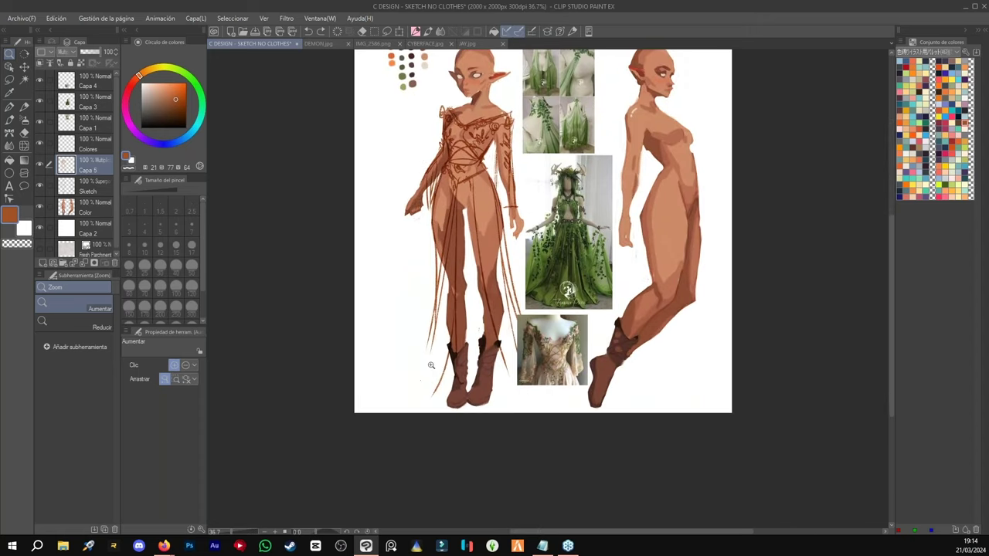
- Flare the skirt folds outward at the bottom and sketch the trailing hem across the ground around the boots
drag(444, 331, 404, 388)
mouse_move(451, 312)
mouse_down()
mouse_move(405, 390)
mouse_move(552, 394)
mouse_up()
mouse_move(470, 383)
mouse_down()
mouse_move(502, 399)
mouse_move(575, 390)
mouse_up()
drag(494, 394, 566, 395)
drag(470, 384, 382, 393)
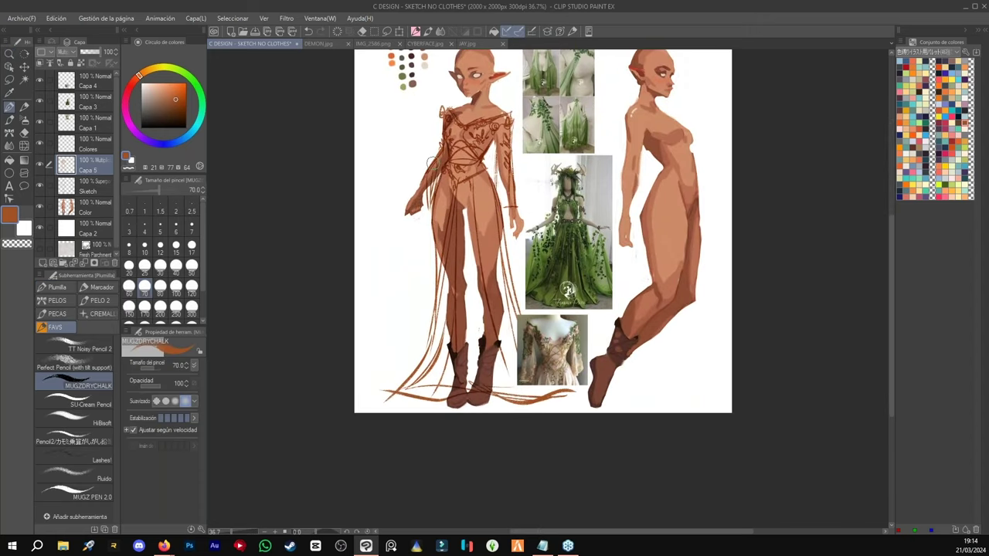
- Draw long fabric strands hanging from both wrists and add leaf shapes over the hips
mouse_move(420, 188)
mouse_down()
mouse_move(428, 181)
mouse_move(407, 377)
mouse_up()
drag(426, 202, 420, 361)
drag(514, 204, 520, 291)
mouse_move(477, 188)
mouse_down()
mouse_move(504, 248)
mouse_move(440, 207)
mouse_move(428, 241)
mouse_move(490, 183)
mouse_up()
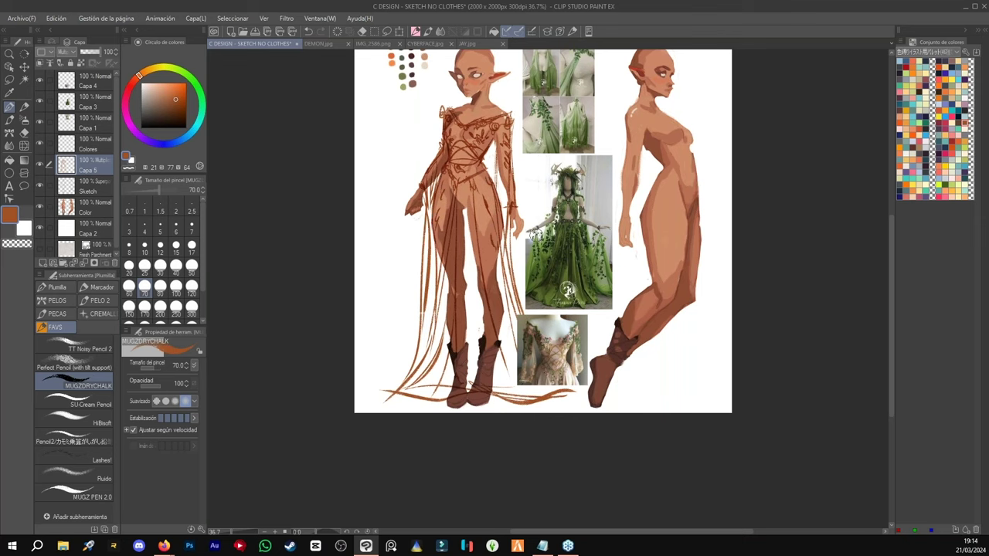
- Sketch vine strands from the side of the neck down across the chest and shoulders
drag(551, 269, 531, 316)
ctrl+click(529, 259)
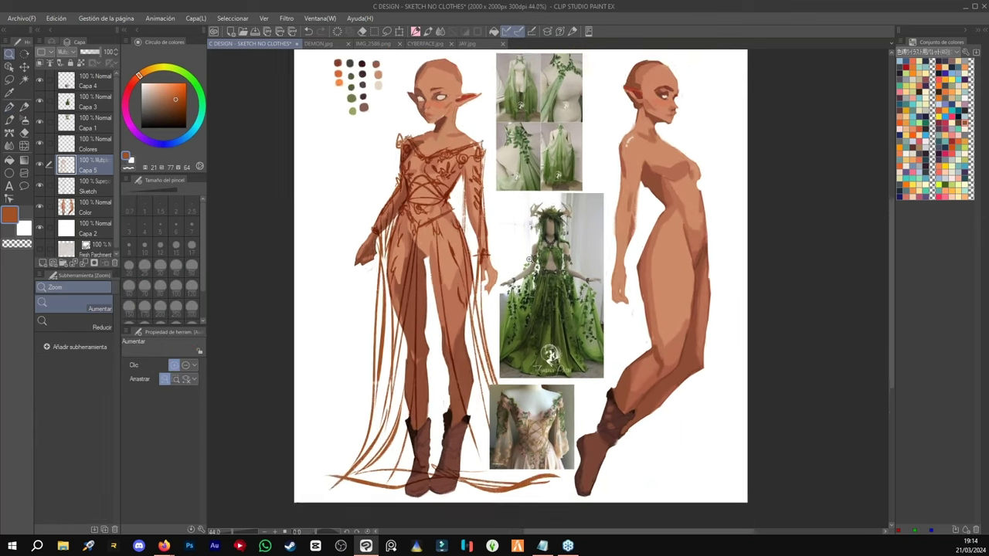
scroll(497, 256, up, 2)
drag(566, 190, 561, 253)
mouse_move(432, 154)
mouse_down()
mouse_move(408, 176)
mouse_move(432, 155)
mouse_move(427, 146)
mouse_move(435, 159)
mouse_move(415, 179)
mouse_move(397, 161)
mouse_move(412, 188)
mouse_move(409, 176)
mouse_move(368, 203)
mouse_move(472, 224)
mouse_move(477, 323)
mouse_up()
key(ctrl+z)
drag(420, 161, 441, 276)
drag(402, 165, 380, 196)
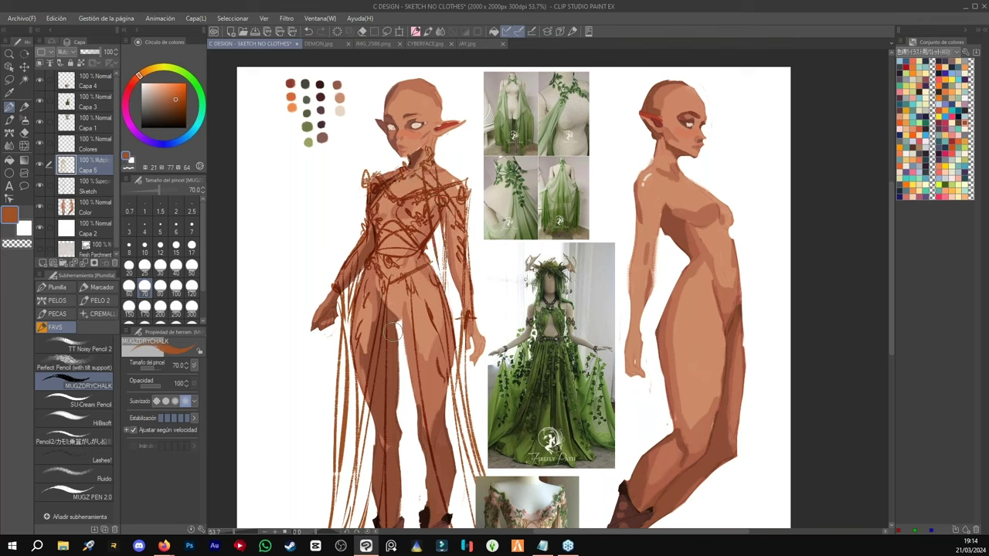
- Add a new layer between the Sketch layer and the dress sketch, and set the brush size to 80
click(93, 190)
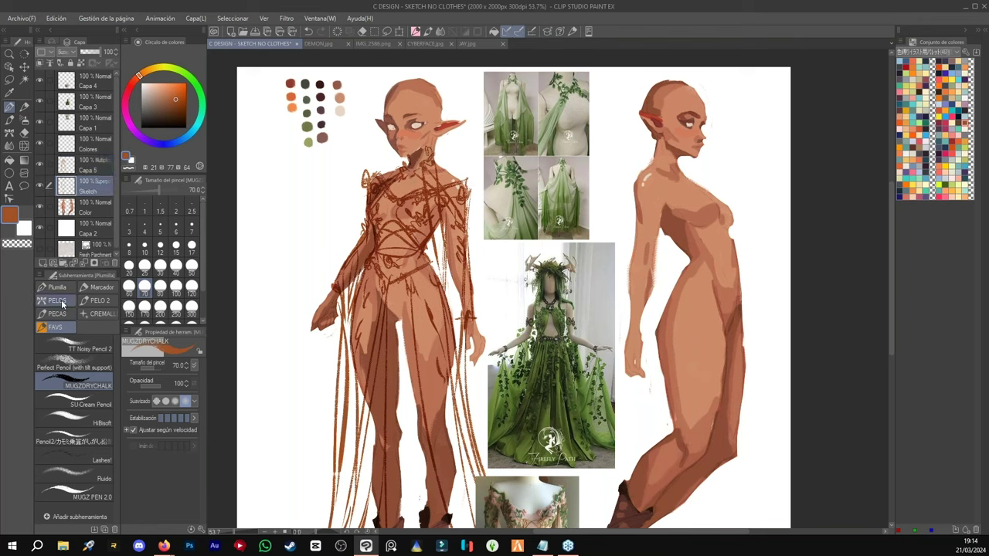
click(44, 263)
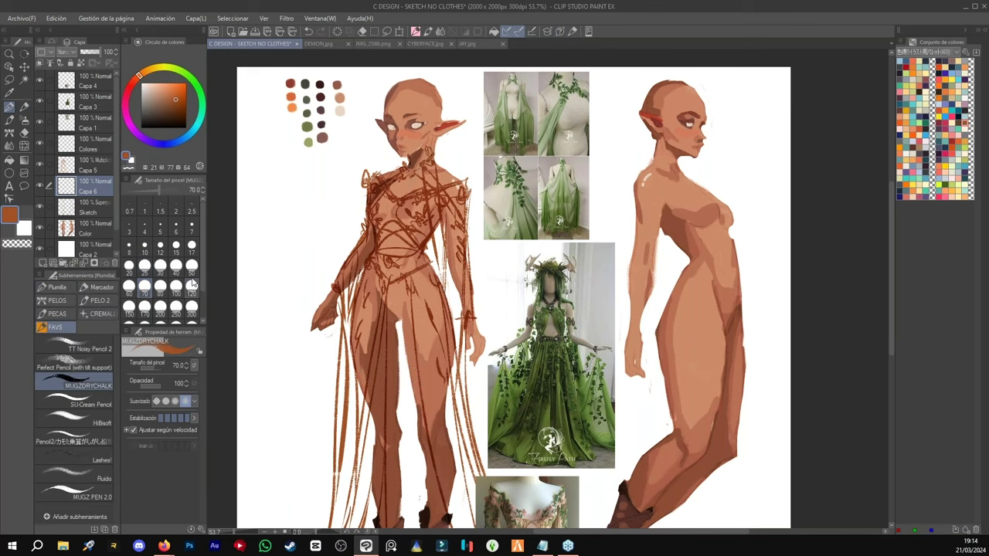
click(160, 287)
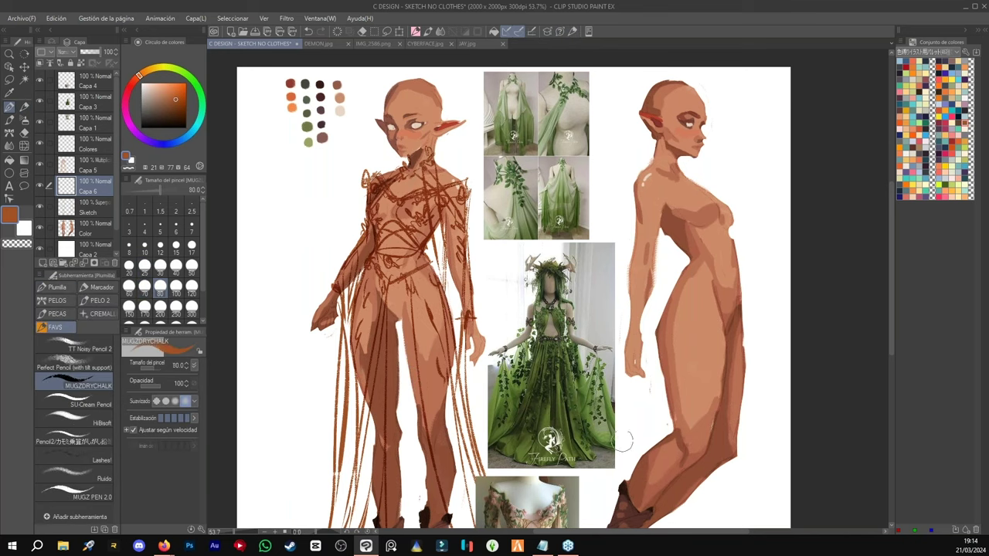
key(ctrl+space)
drag(624, 437, 573, 364)
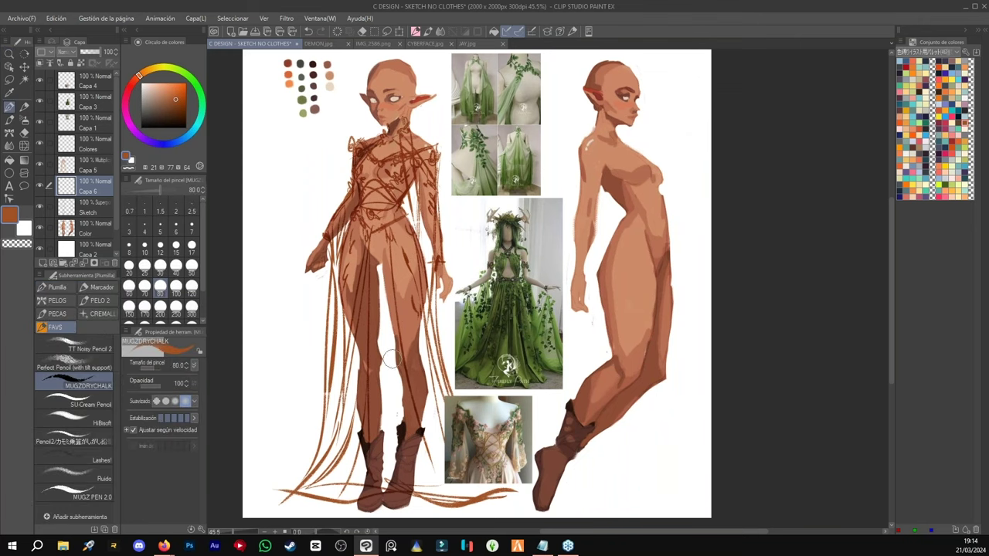
alt+click(486, 123)
drag(389, 145, 395, 157)
key(ctrl+z)
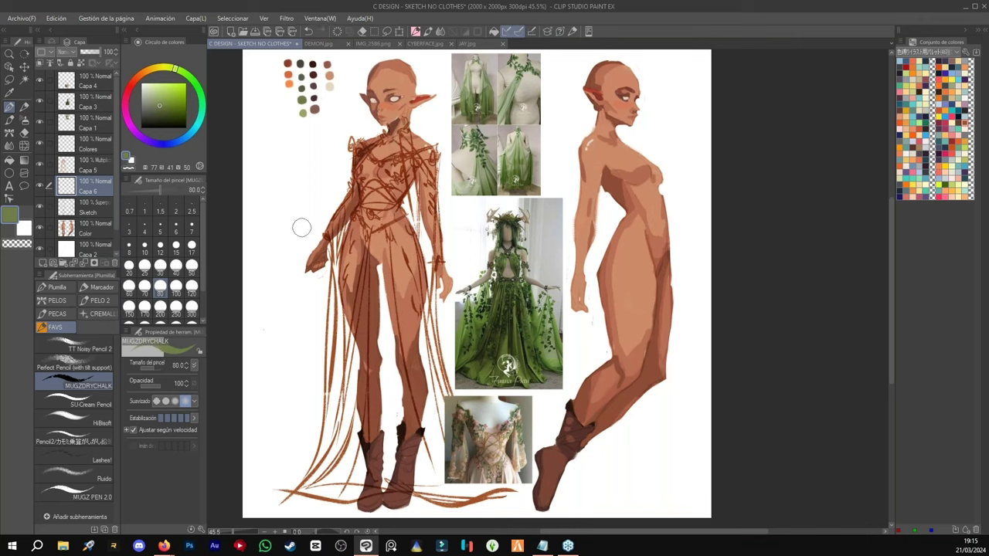
- Paint leaves over the neck, shoulders, bodice, sleeve and waistline with the green sampled from the color palette
alt+click(303, 112)
mouse_move(403, 133)
mouse_down()
mouse_move(389, 142)
mouse_move(384, 130)
mouse_up()
drag(432, 187, 433, 216)
mouse_move(375, 208)
mouse_down()
mouse_move(363, 231)
mouse_move(349, 232)
mouse_move(418, 246)
mouse_up()
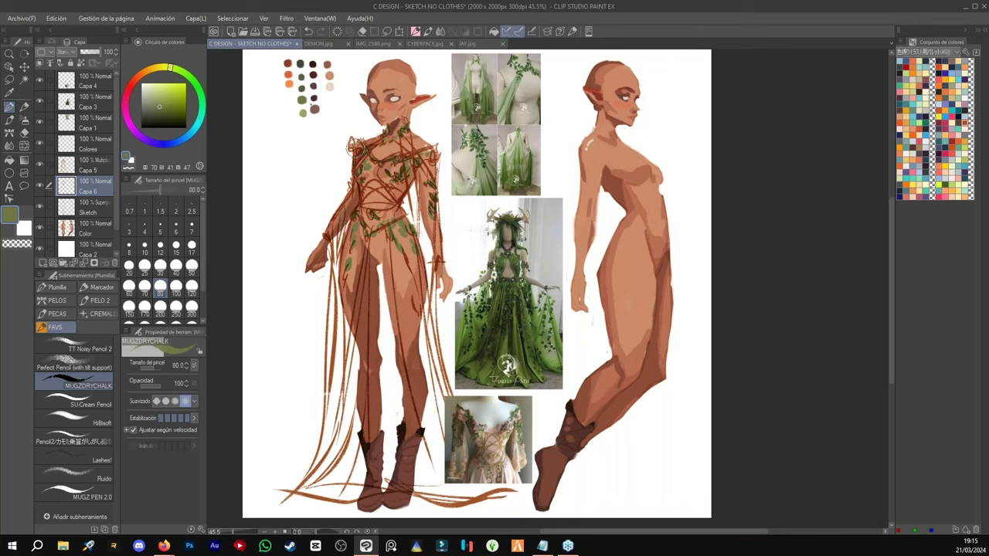
- Paint green leaves along the strands hanging from both wrists to form trailing vines
drag(331, 250, 334, 271)
mouse_move(329, 232)
mouse_down()
mouse_move(331, 273)
mouse_move(320, 380)
mouse_up()
drag(430, 257, 440, 380)
drag(425, 304, 426, 337)
- Block in the bodice, sleeve and long skirt panels with the cream color sampled from the palette
alt+click(330, 87)
mouse_move(374, 161)
mouse_down()
mouse_move(386, 182)
mouse_move(360, 198)
mouse_move(386, 215)
mouse_up()
mouse_move(415, 166)
mouse_down()
mouse_move(427, 263)
mouse_move(405, 464)
mouse_up()
mouse_move(379, 243)
mouse_down()
mouse_move(377, 436)
mouse_move(363, 460)
mouse_up()
drag(345, 262, 337, 487)
drag(412, 323, 413, 387)
drag(423, 293, 447, 486)
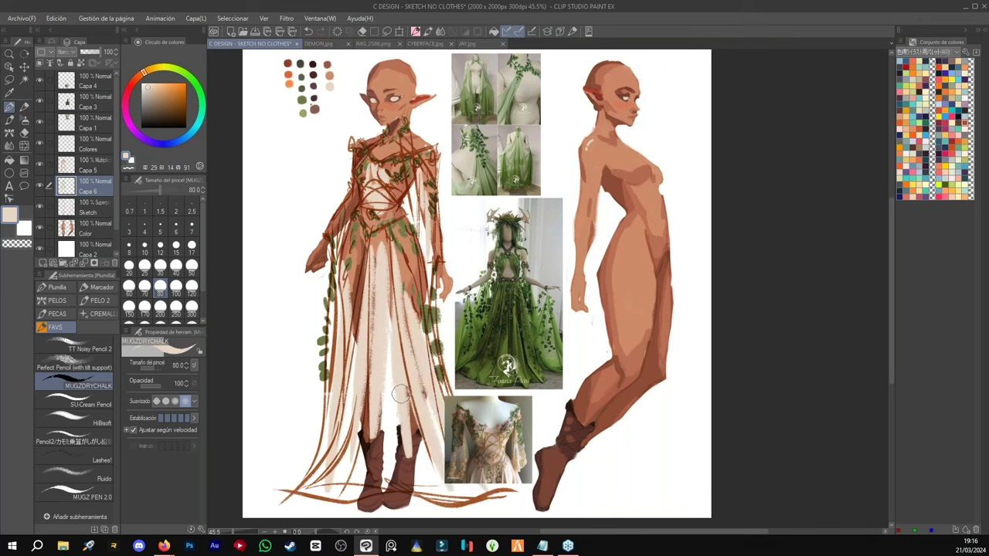
- Lower the dress sketch layer's opacity to 54% and hide the reference image layers
click(102, 165)
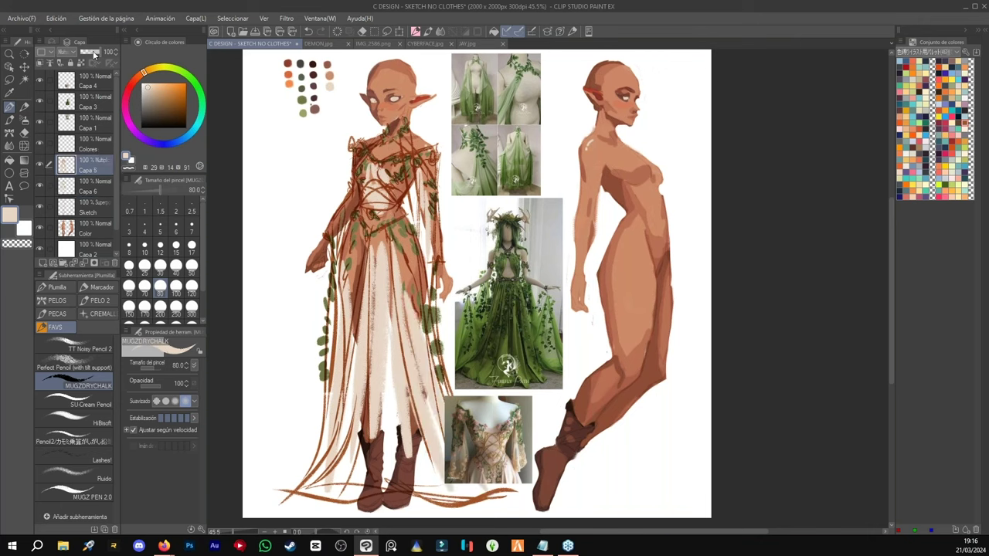
click(91, 52)
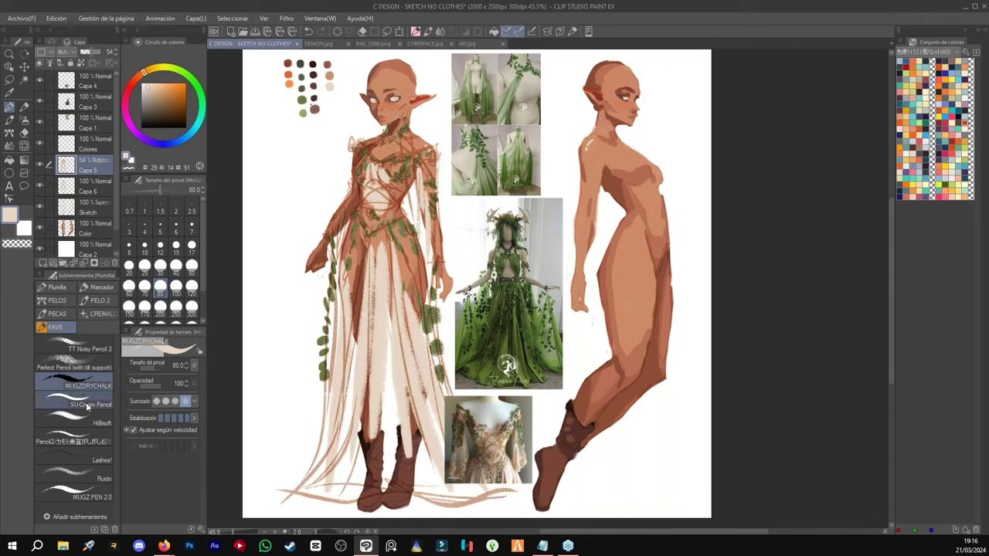
click(39, 121)
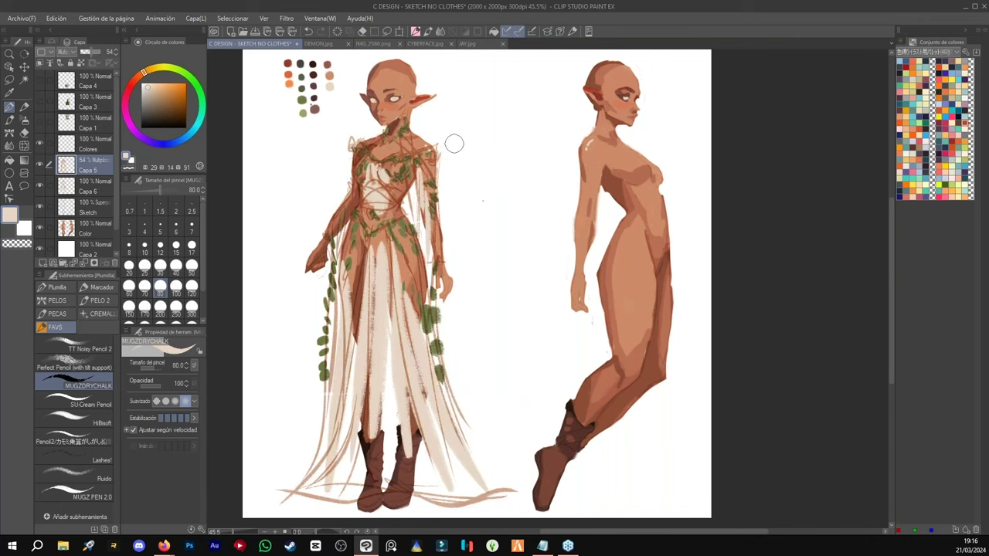
drag(437, 156, 446, 199)
drag(457, 112, 461, 135)
- Add a new layer above the dress sketch, set its blending mode to Multiply, and reduce the brush size to 40
click(43, 264)
click(129, 285)
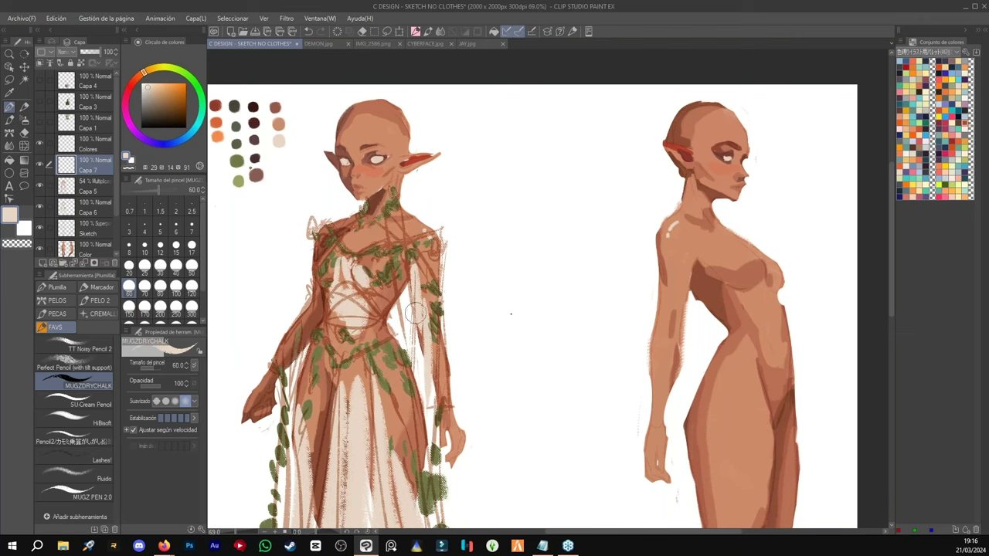
click(75, 54)
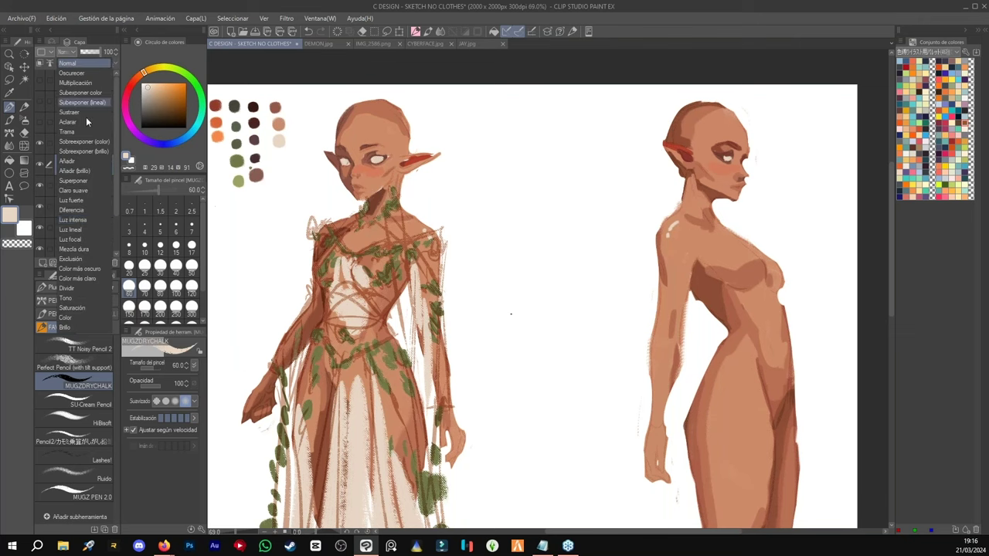
click(81, 83)
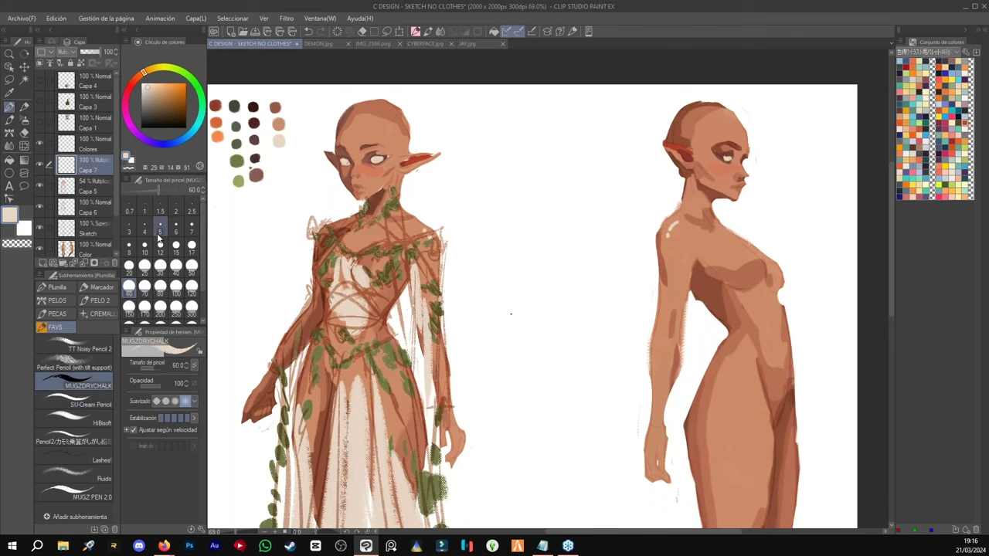
click(176, 265)
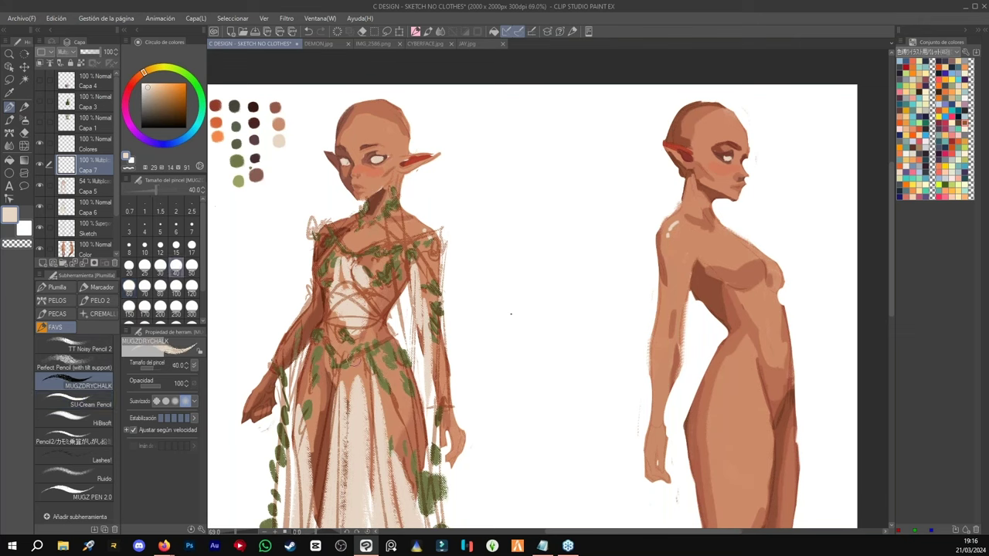
key(ctrl+space)
drag(599, 400, 589, 395)
drag(588, 387, 535, 251)
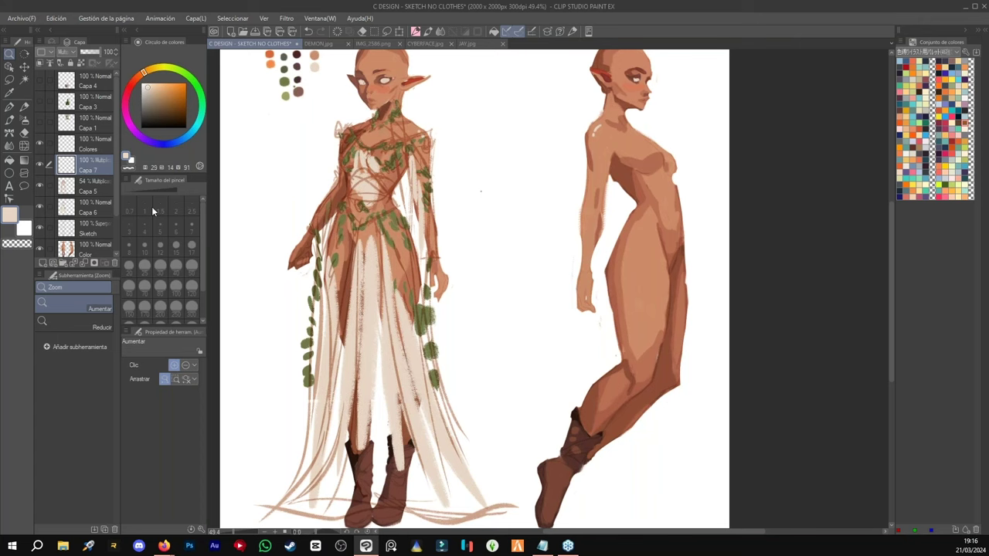
click(10, 107)
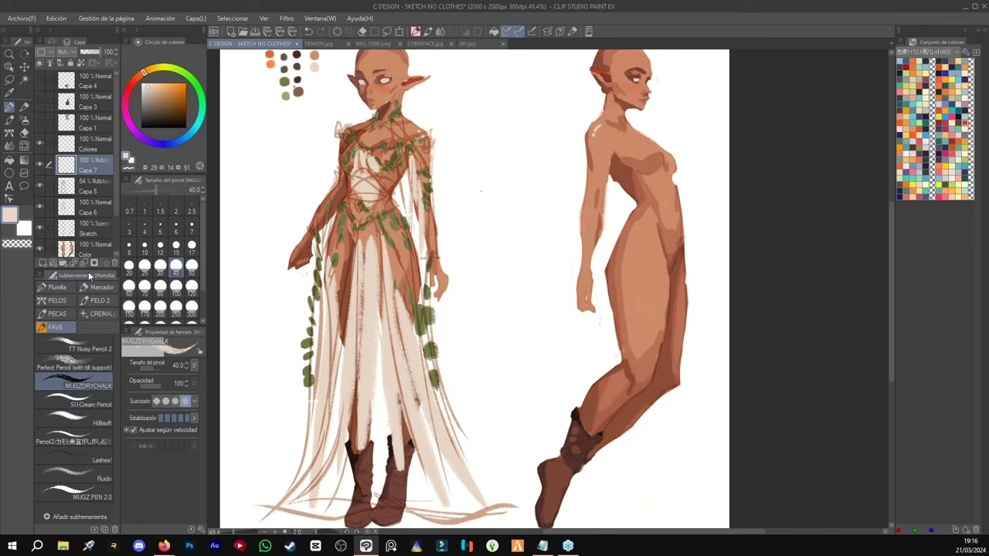
- Paint voluminous curly orange hair around the front-facing figure's head using the Curls 3 brush at size 80
click(57, 299)
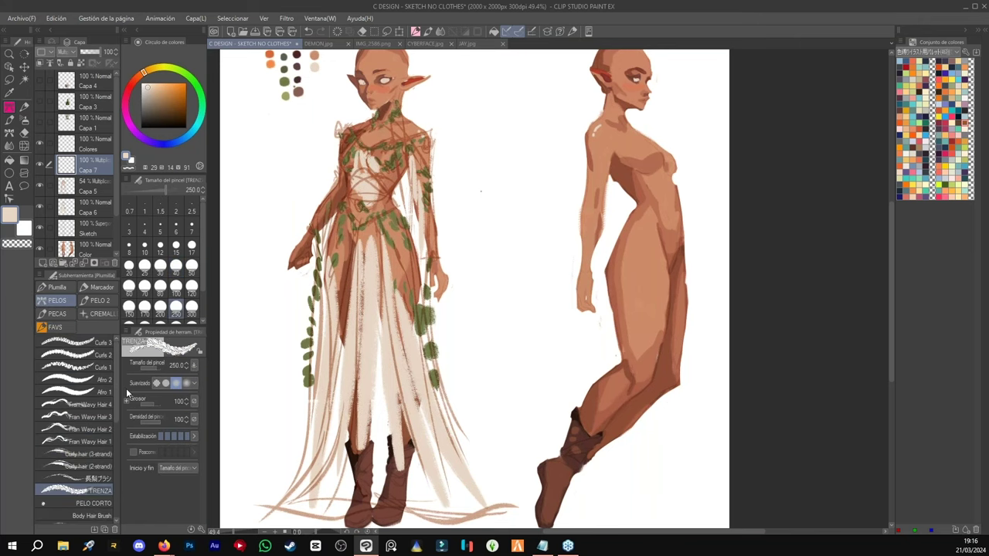
click(76, 342)
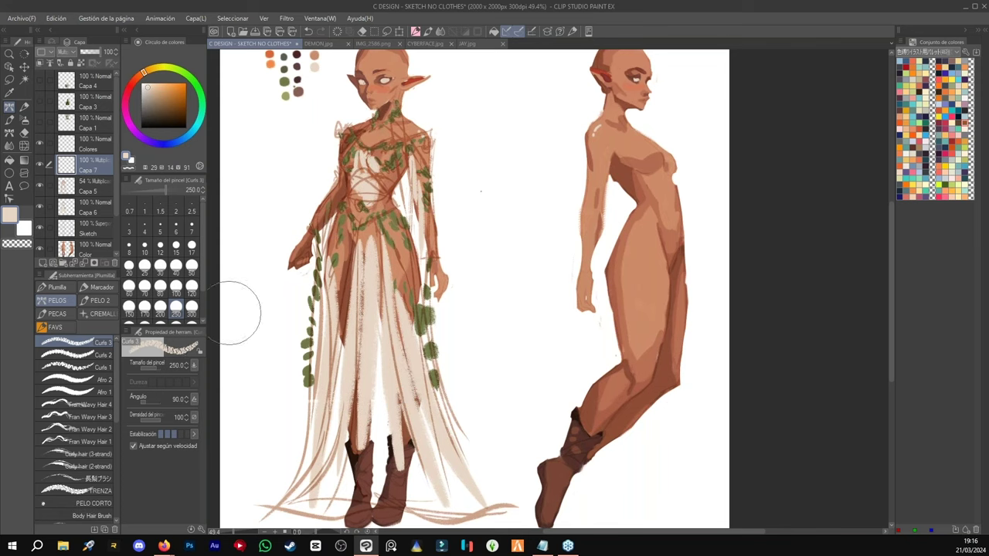
drag(448, 236, 446, 302)
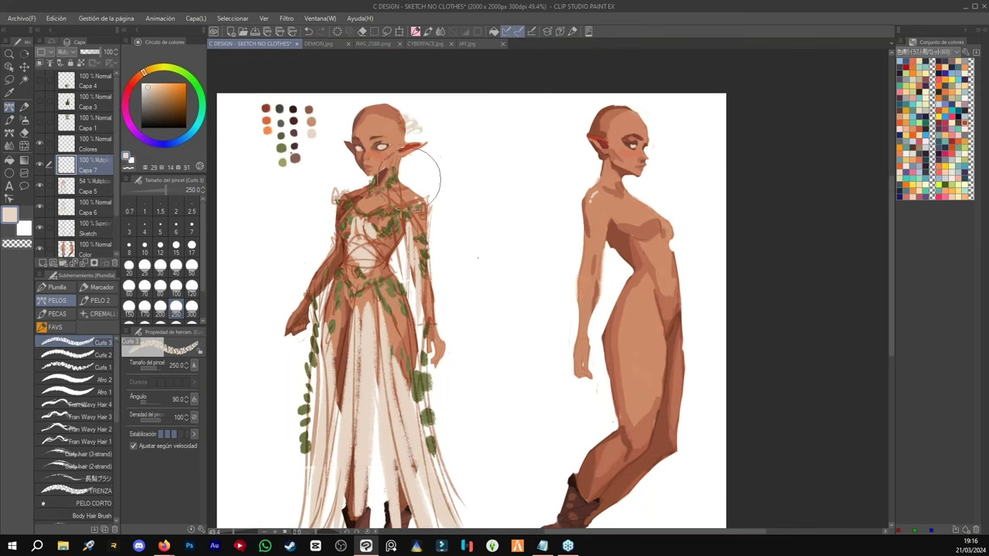
click(159, 293)
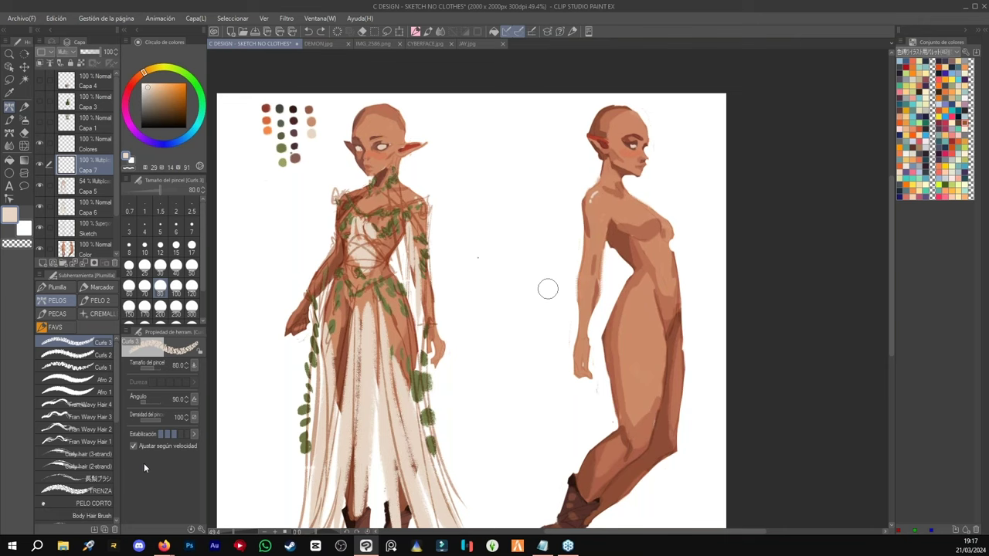
mouse_move(400, 118)
mouse_down()
mouse_move(417, 131)
mouse_move(396, 126)
mouse_move(421, 131)
mouse_move(428, 151)
mouse_move(390, 124)
mouse_move(406, 154)
mouse_move(420, 158)
mouse_move(425, 147)
mouse_move(357, 108)
mouse_move(341, 119)
mouse_move(335, 166)
mouse_up()
key(ctrl+z)
click(186, 84)
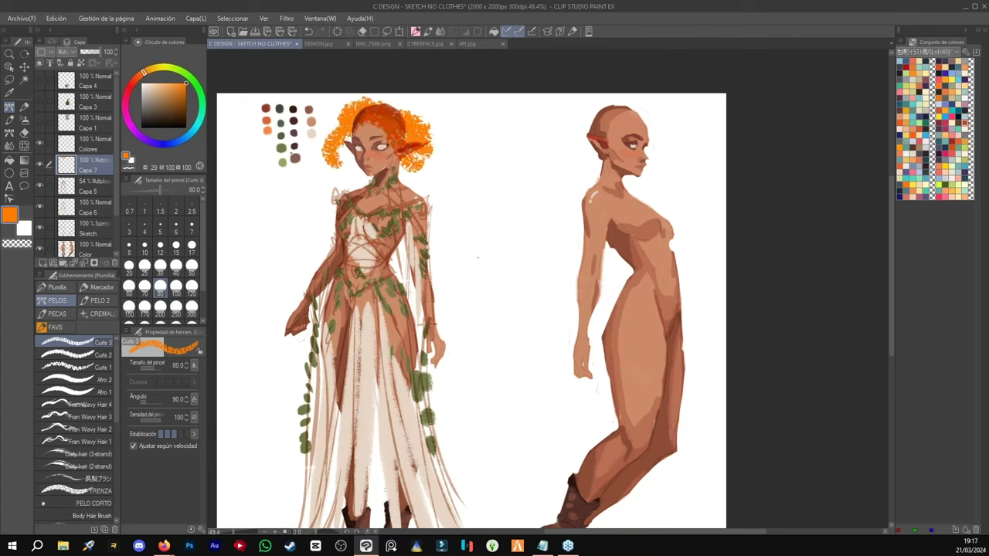
mouse_move(402, 115)
mouse_down()
mouse_move(381, 103)
mouse_move(344, 104)
mouse_move(333, 128)
mouse_move(347, 166)
mouse_move(375, 184)
mouse_up()
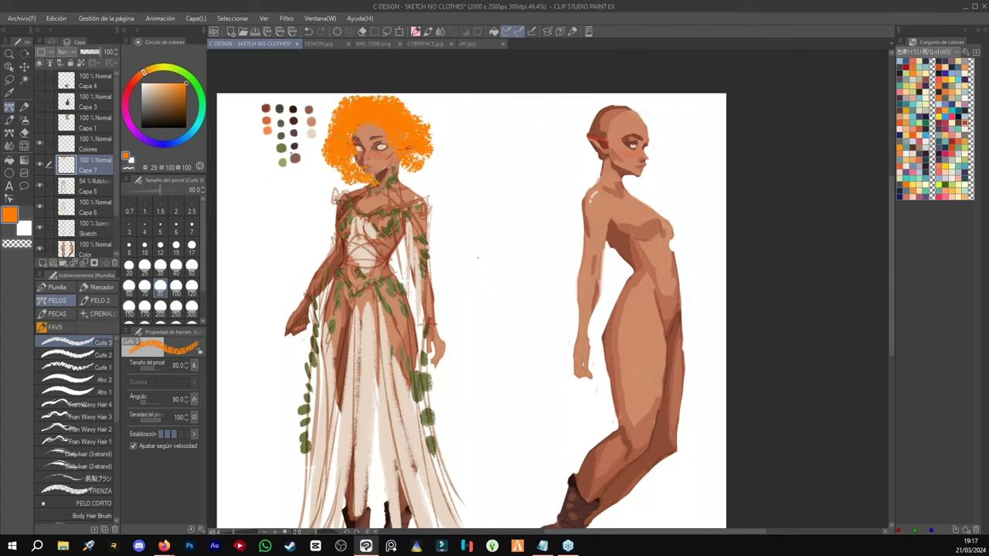
- Undo all the orange curly hair strokes around the front-facing figure's head
key(ctrl+z)
key(ctrl+z)
key(ctrl+z)
key(ctrl+z)
key(ctrl+z)
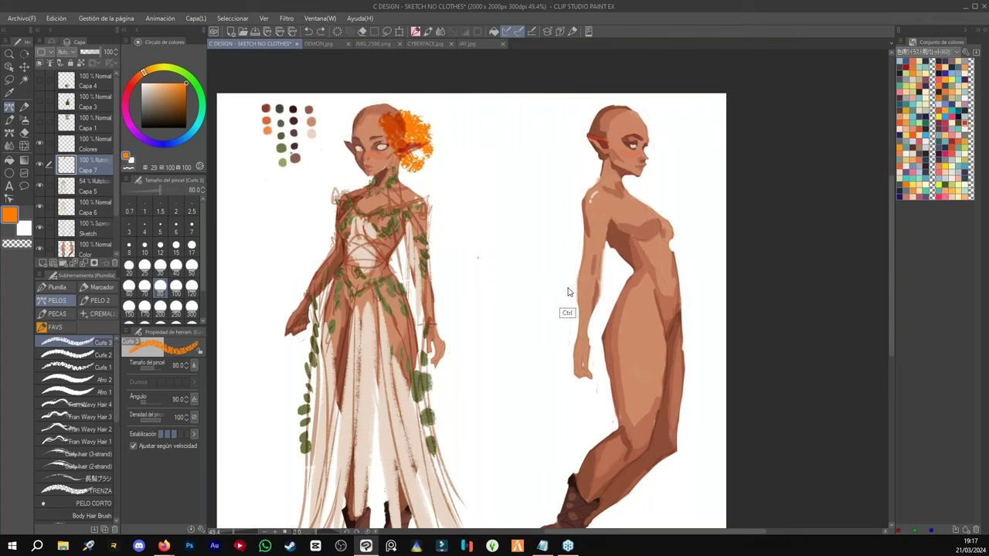
key(ctrl+z)
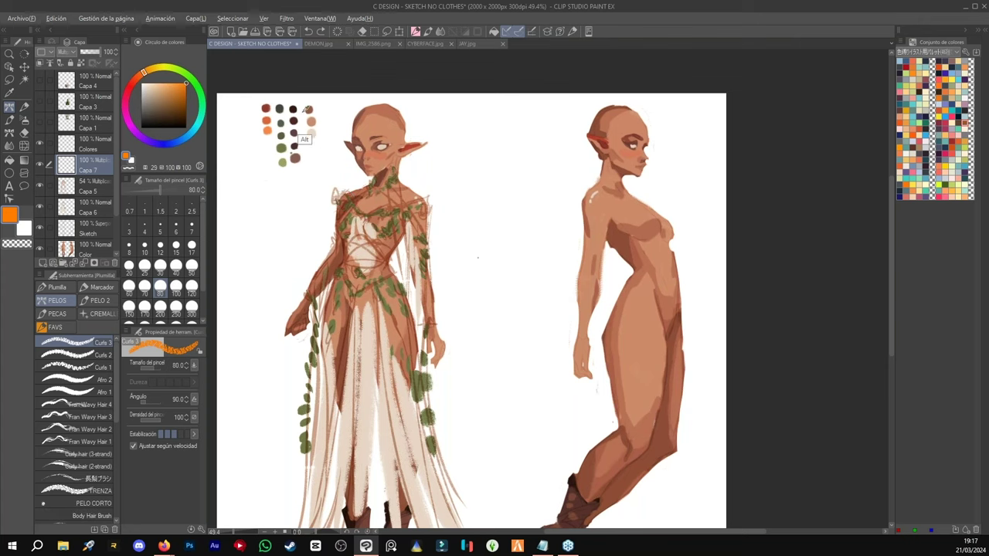
- Sample the mauve-brown swatch from the palette and choose the TRENZA braid brush at size 120
alt+click(294, 157)
click(101, 492)
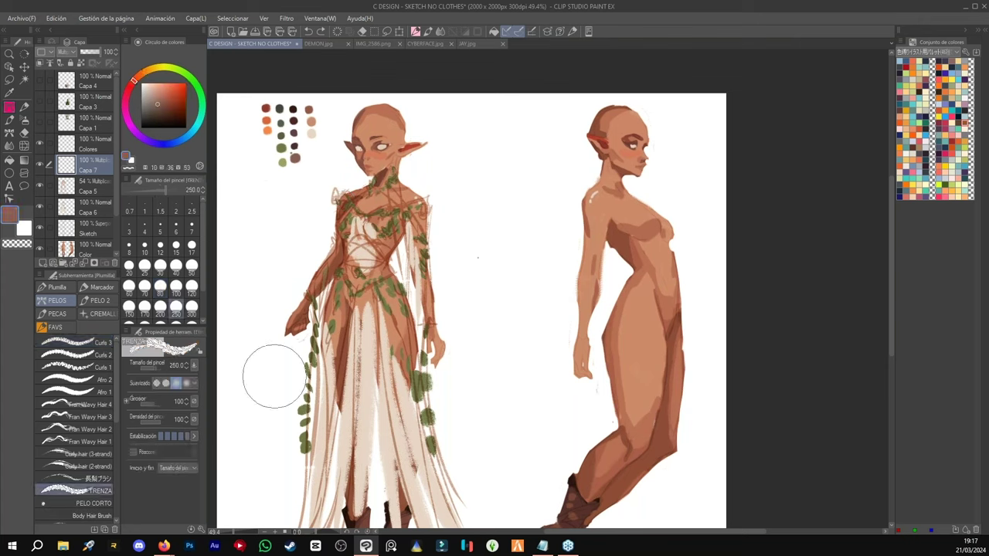
click(174, 291)
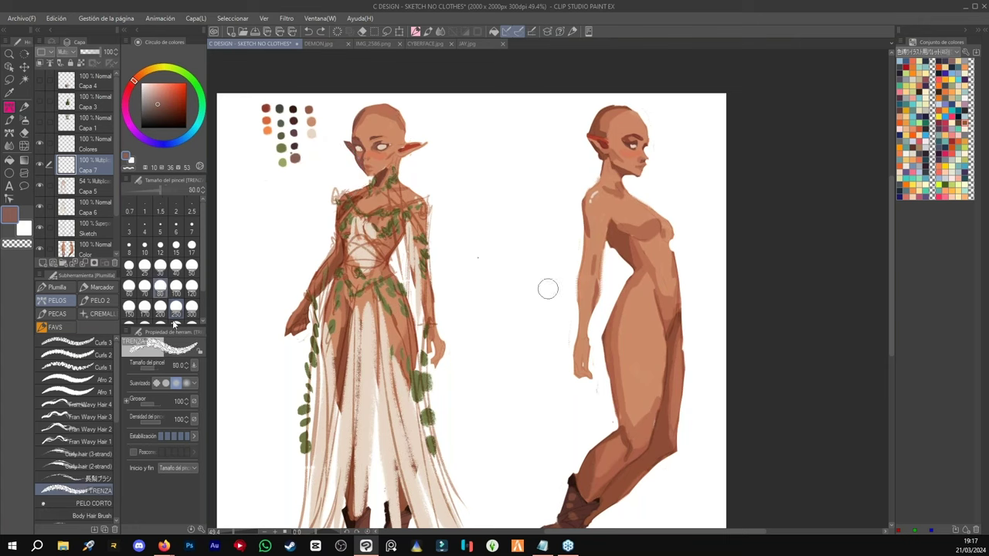
click(192, 286)
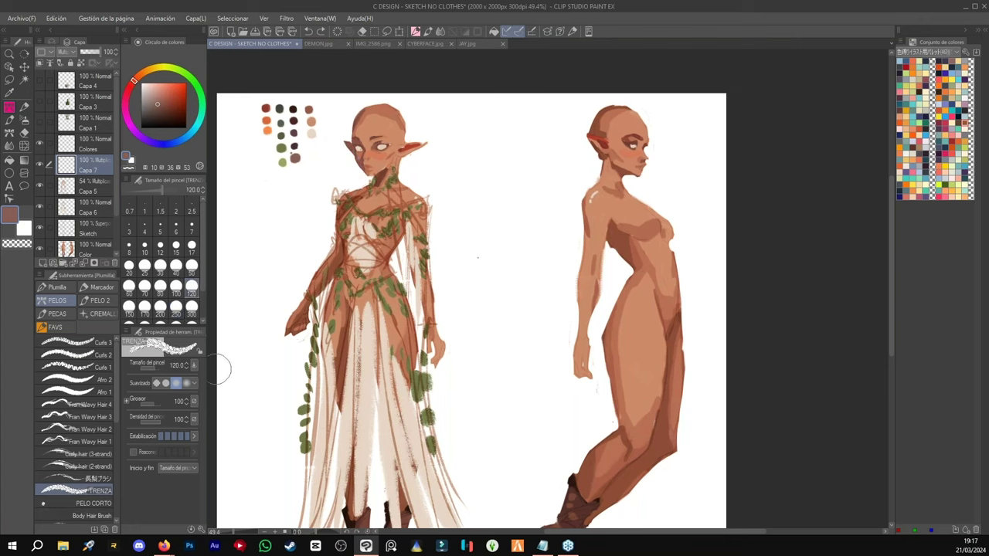
- Try drawing one long, thick braid from beside the front-facing figure's ear down over the dress
mouse_move(415, 121)
mouse_down()
mouse_move(403, 195)
mouse_move(454, 417)
mouse_move(456, 511)
mouse_up()
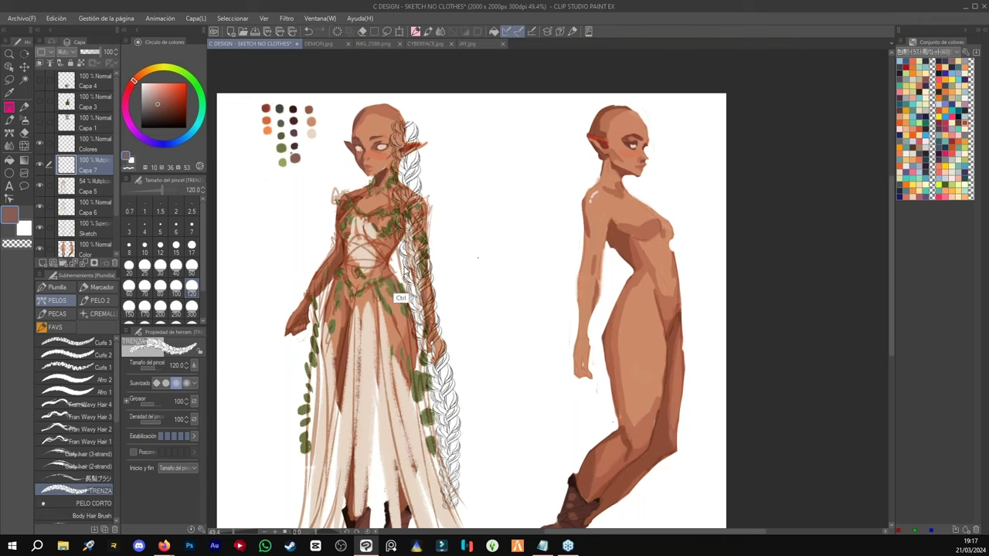
key(ctrl+z)
drag(406, 173, 424, 403)
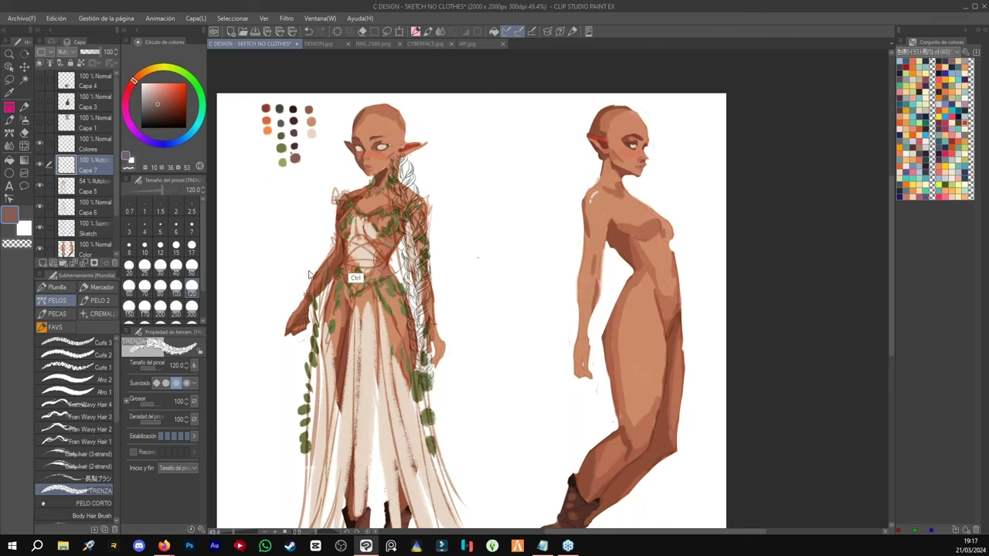
key(ctrl+z)
- Draw two long thin braids hanging from both sides of the head with the TRENZA brush at size 50, and erase the part overlapping the ear
click(191, 306)
click(176, 265)
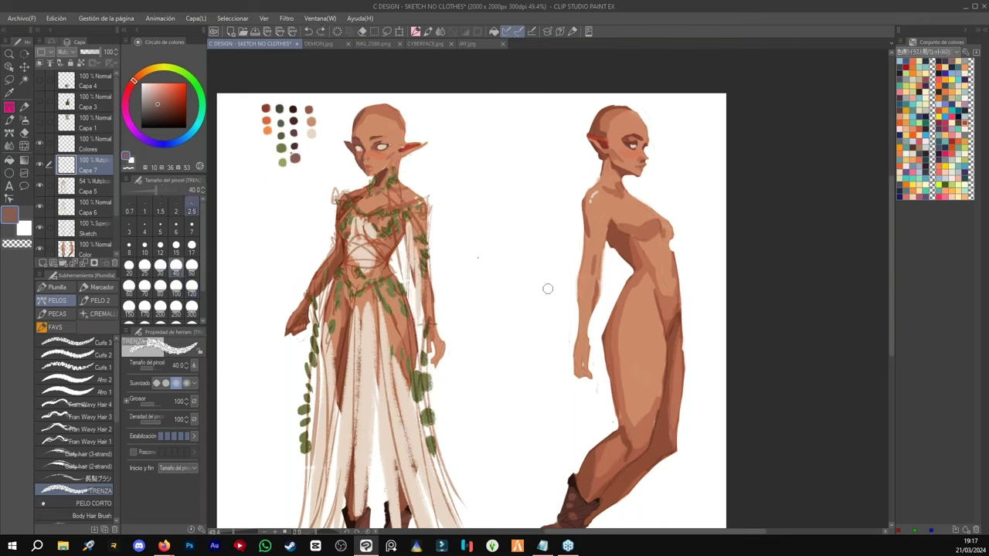
click(191, 265)
drag(404, 136, 381, 386)
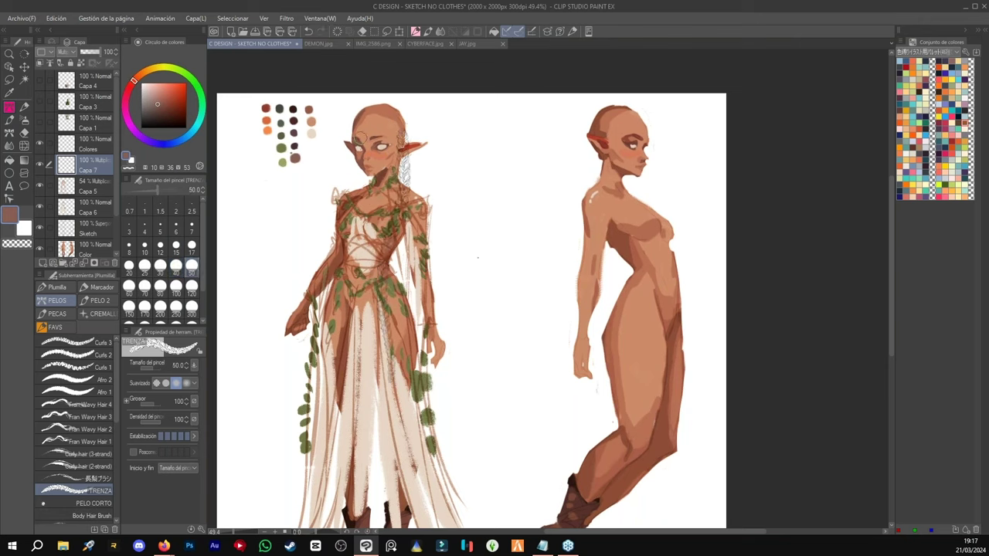
drag(362, 128, 346, 349)
key(ctrl+z)
drag(363, 158, 323, 376)
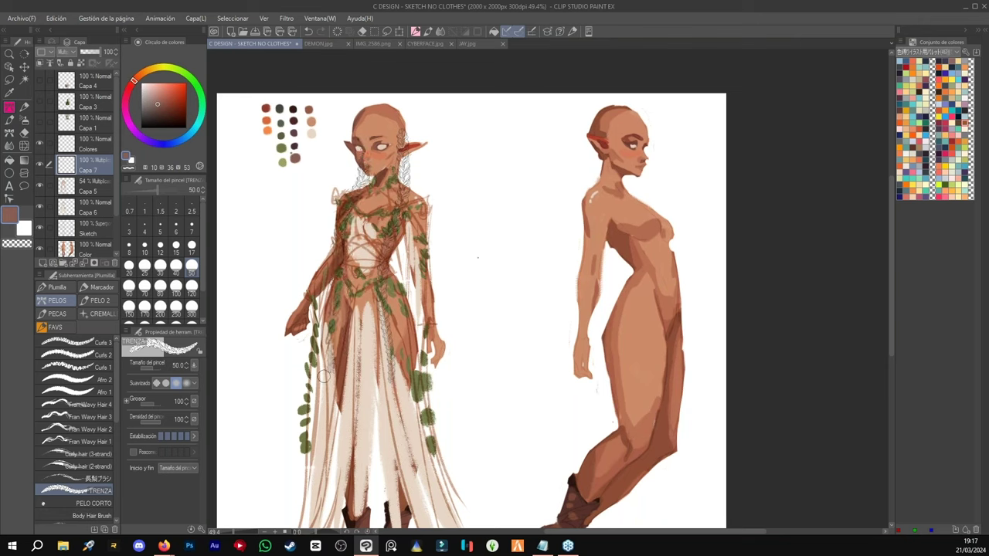
key(e)
mouse_move(403, 140)
mouse_down()
mouse_move(371, 160)
mouse_move(382, 151)
mouse_move(403, 159)
mouse_move(403, 174)
mouse_move(411, 146)
mouse_up()
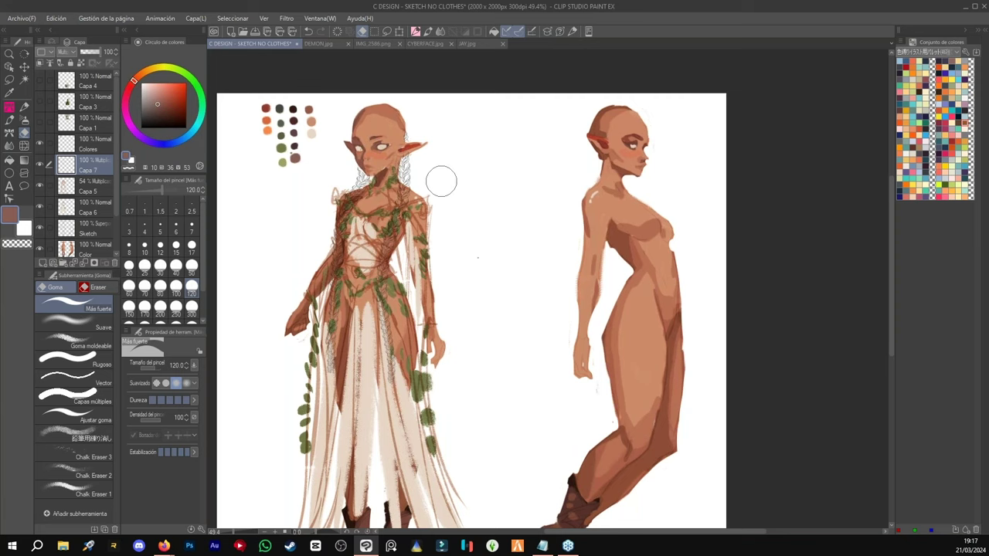
- Add a new layer between the dress sketch and the braid line art, and switch to the MUGZDRYCHALK brush
key(ctrl+space)
drag(411, 246, 424, 237)
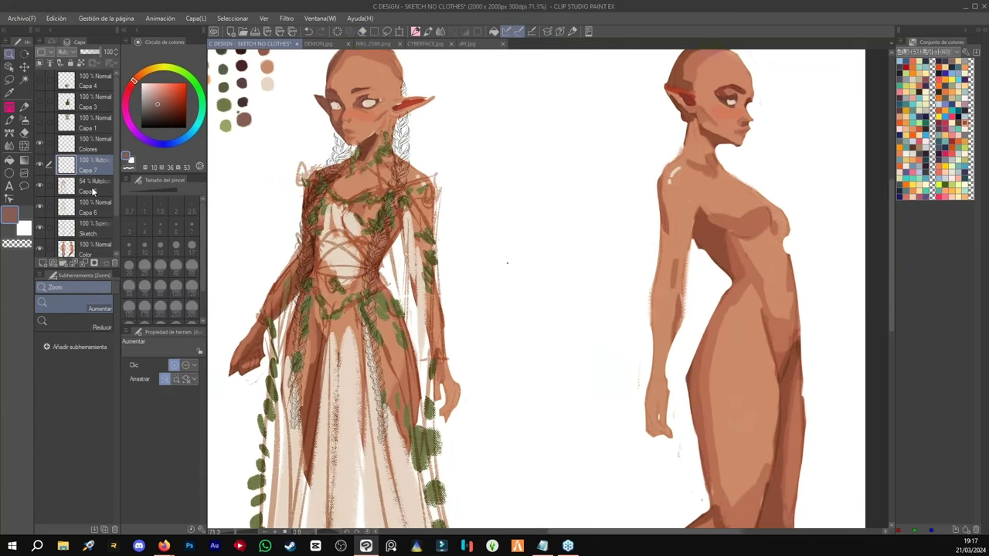
click(92, 191)
click(43, 263)
click(9, 107)
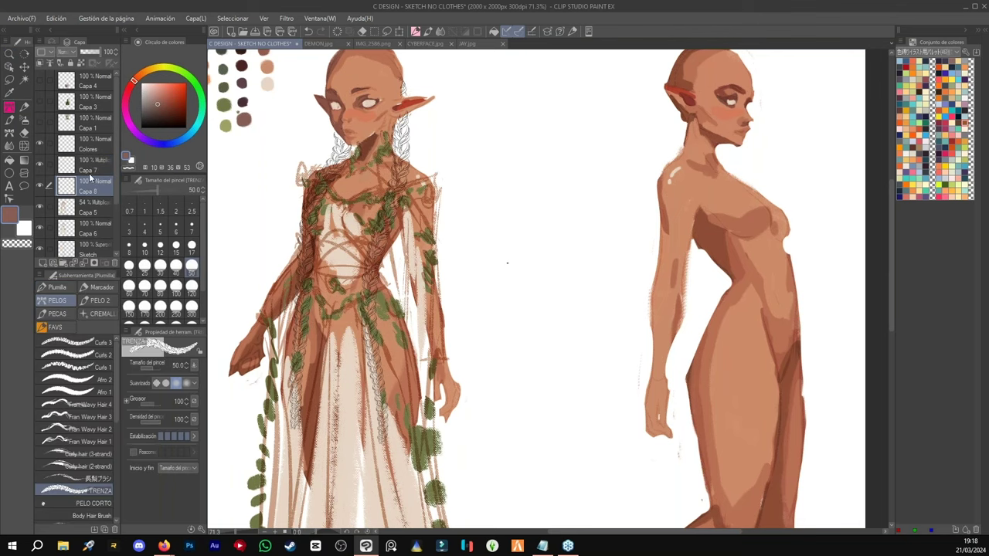
click(56, 327)
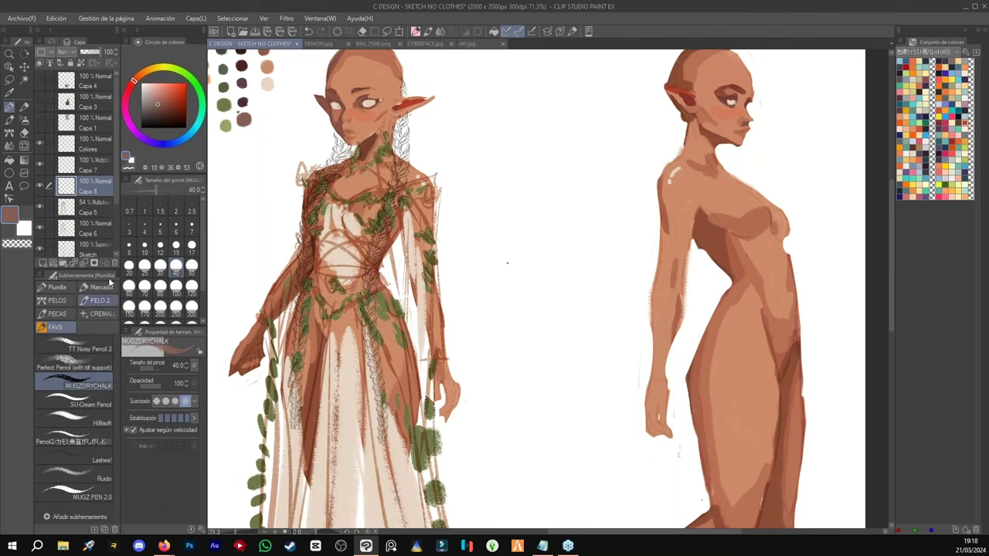
click(91, 165)
click(95, 188)
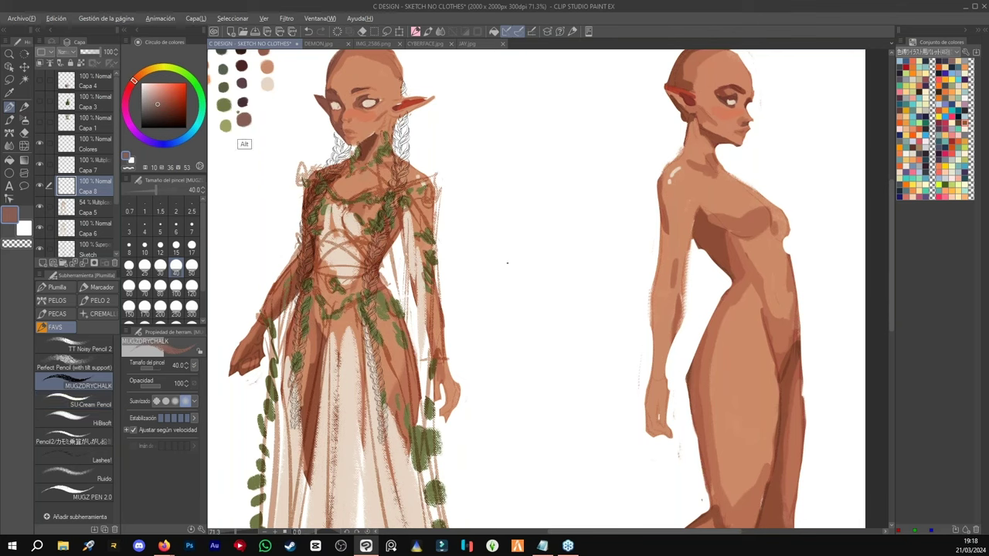
- Fill both braids with mauve-brown on the new layer, following their outlines from the ears down to the skirt
mouse_move(339, 153)
mouse_down()
mouse_move(339, 140)
mouse_move(309, 263)
mouse_move(302, 247)
mouse_move(293, 454)
mouse_up()
mouse_move(403, 118)
mouse_down()
mouse_move(397, 193)
mouse_move(371, 275)
mouse_move(381, 434)
mouse_move(372, 450)
mouse_up()
key(ctrl+space)
mouse_move(433, 187)
mouse_down()
mouse_move(478, 177)
mouse_move(535, 215)
mouse_move(605, 300)
mouse_up()
click(10, 107)
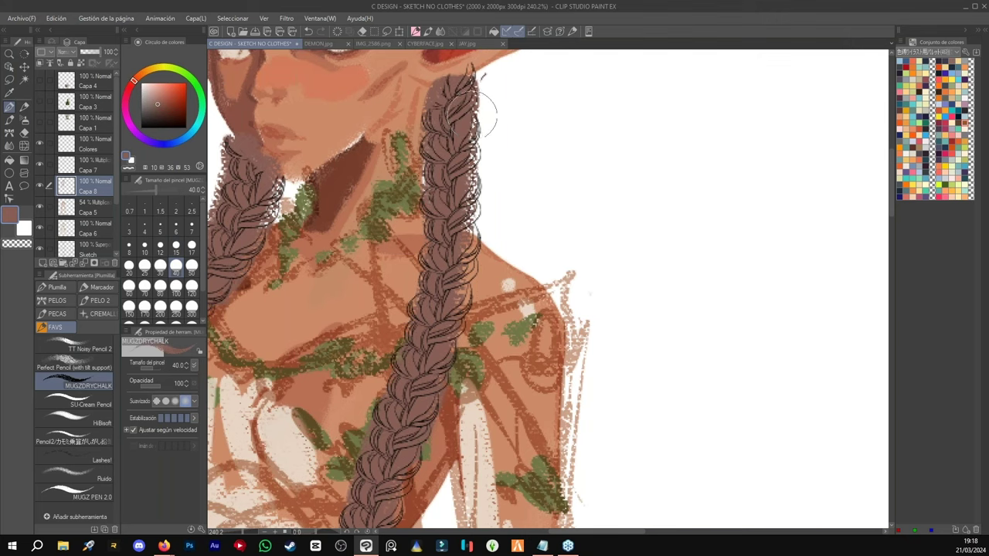
drag(462, 92, 479, 301)
drag(475, 215, 439, 374)
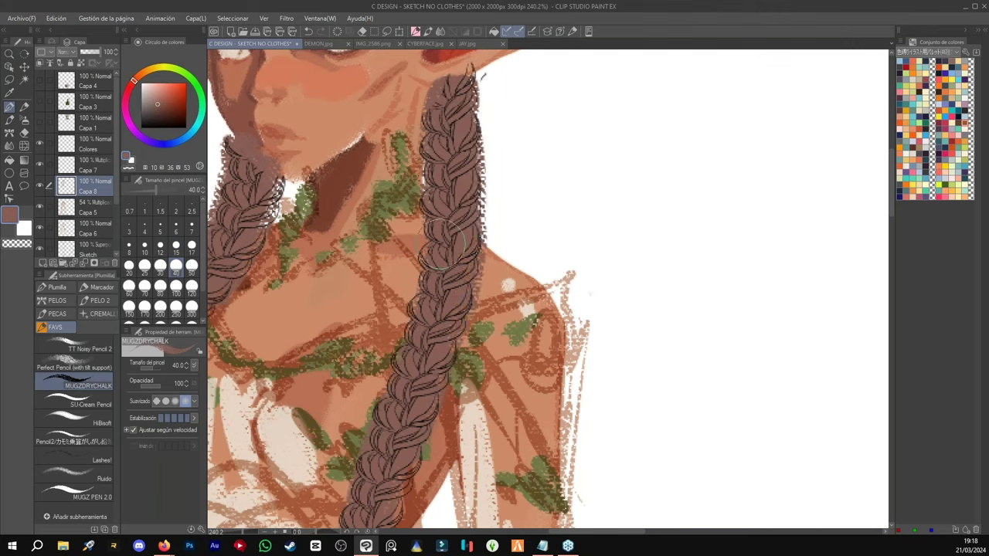
key(e)
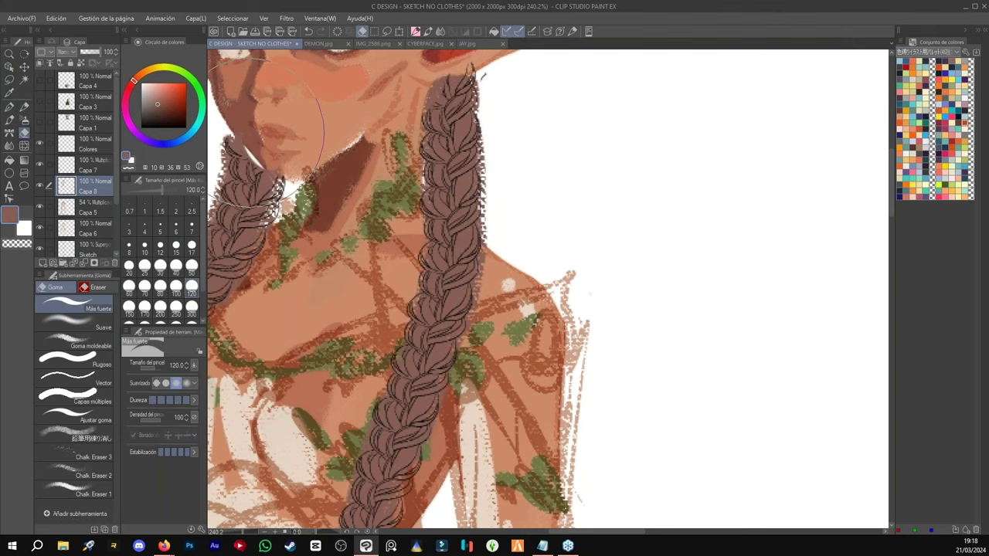
key(p)
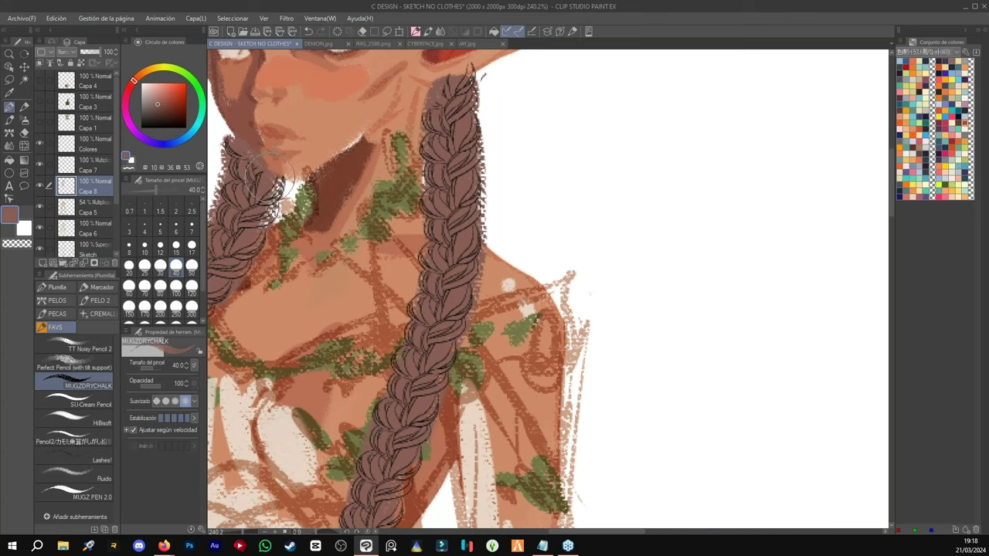
- Merge the braid line art layer Capa 7 into the braid color layer Capa 8
key(ctrl+space)
drag(539, 286, 448, 287)
drag(566, 228, 505, 263)
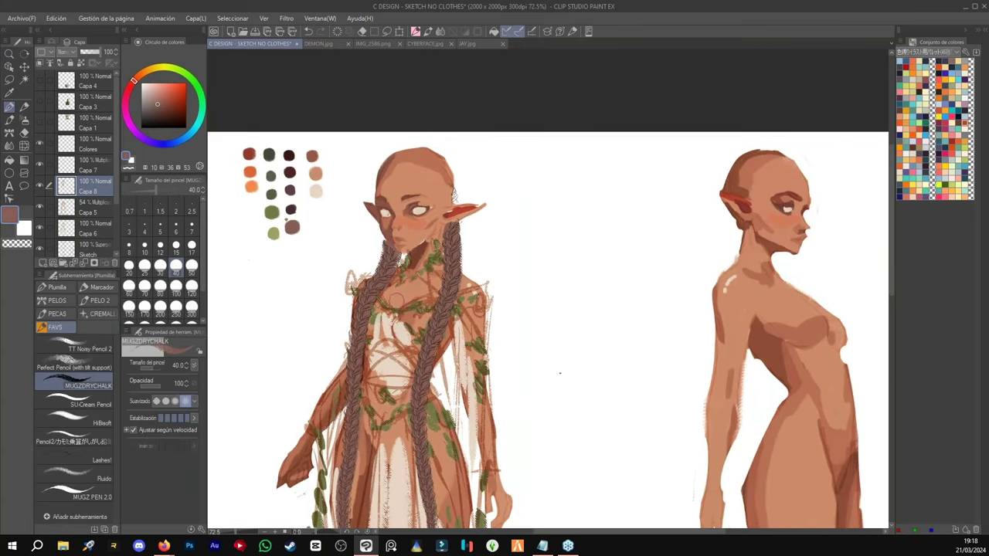
click(98, 169)
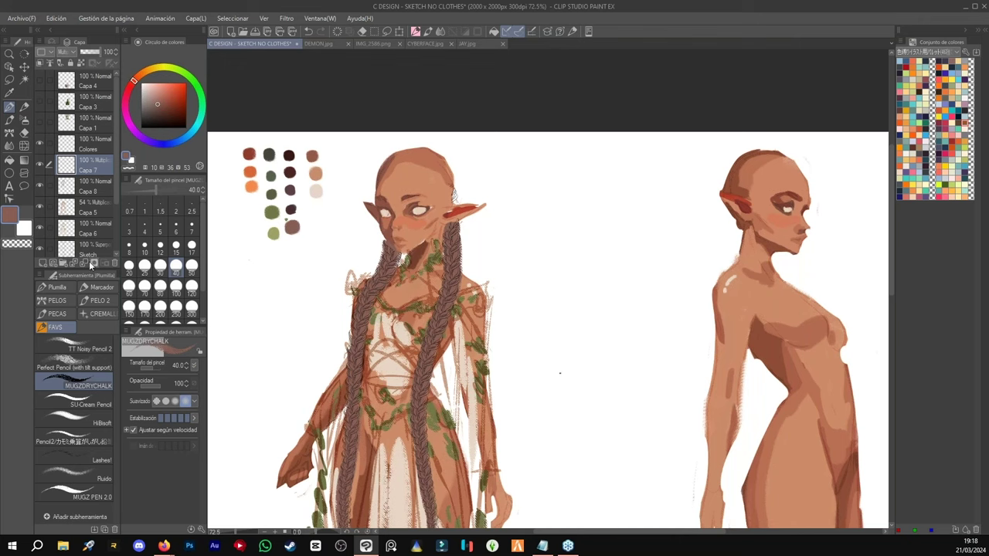
click(85, 264)
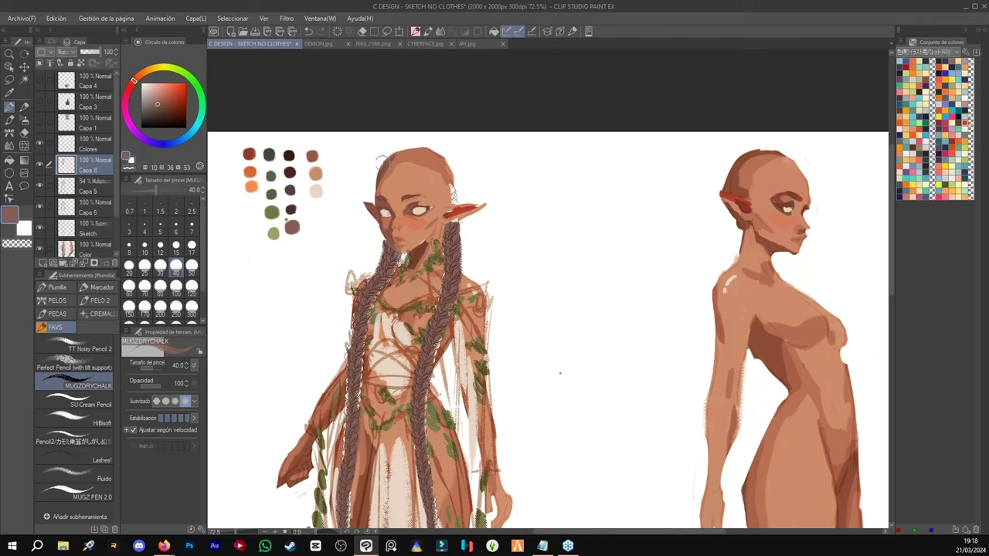
- Paint mauve-brown hair with a parted fringe over the scalp, and add a cream necklace and cream accents on the face and ear
mouse_move(398, 165)
mouse_down()
mouse_move(395, 204)
mouse_move(442, 201)
mouse_up()
mouse_move(397, 164)
mouse_down()
mouse_move(455, 210)
mouse_move(382, 154)
mouse_move(410, 156)
mouse_move(392, 195)
mouse_move(391, 165)
mouse_move(374, 180)
mouse_up()
alt+click(397, 359)
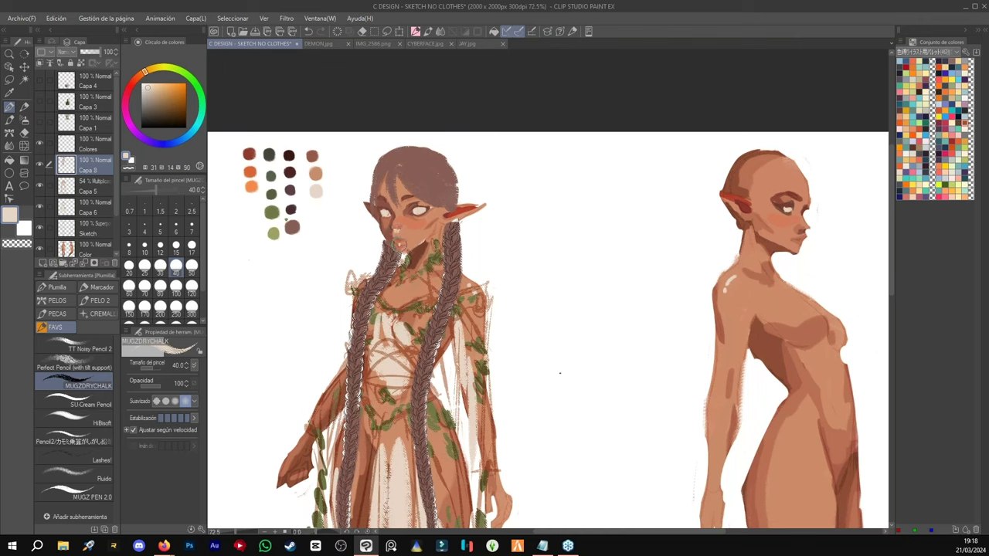
drag(403, 284, 399, 296)
drag(542, 421, 529, 283)
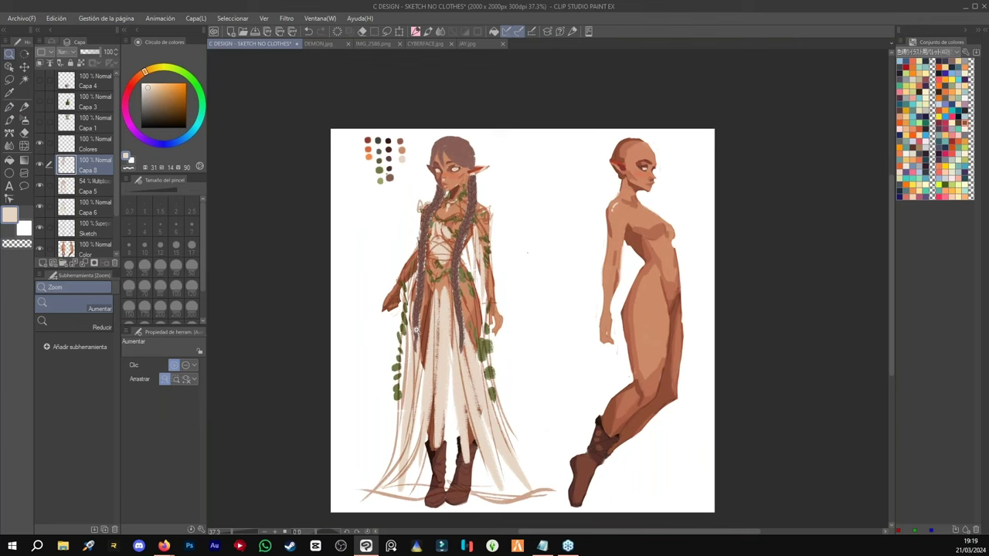
- Paint light green irises in both eyes with the green sampled from the palette
drag(464, 154, 580, 153)
alt+click(226, 201)
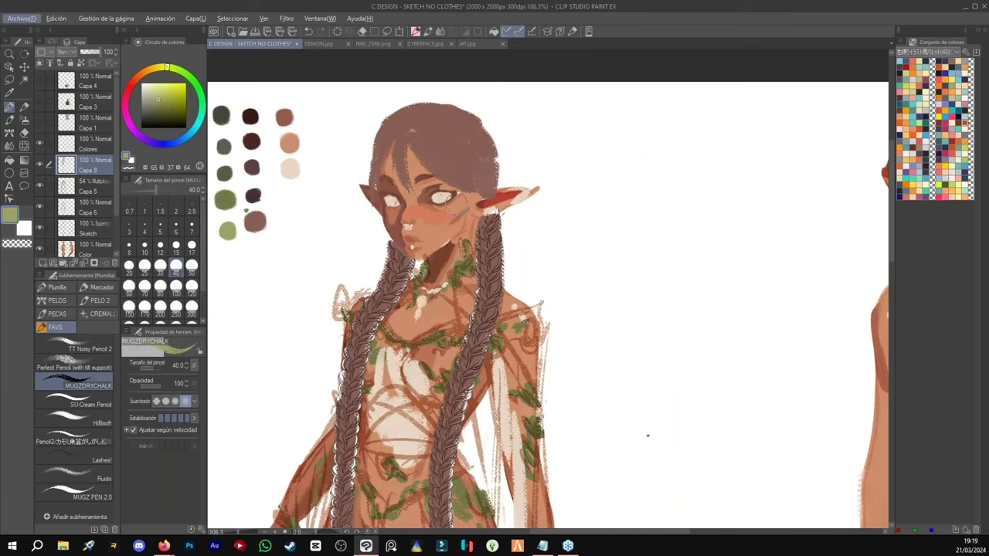
drag(438, 197, 447, 196)
drag(386, 200, 392, 197)
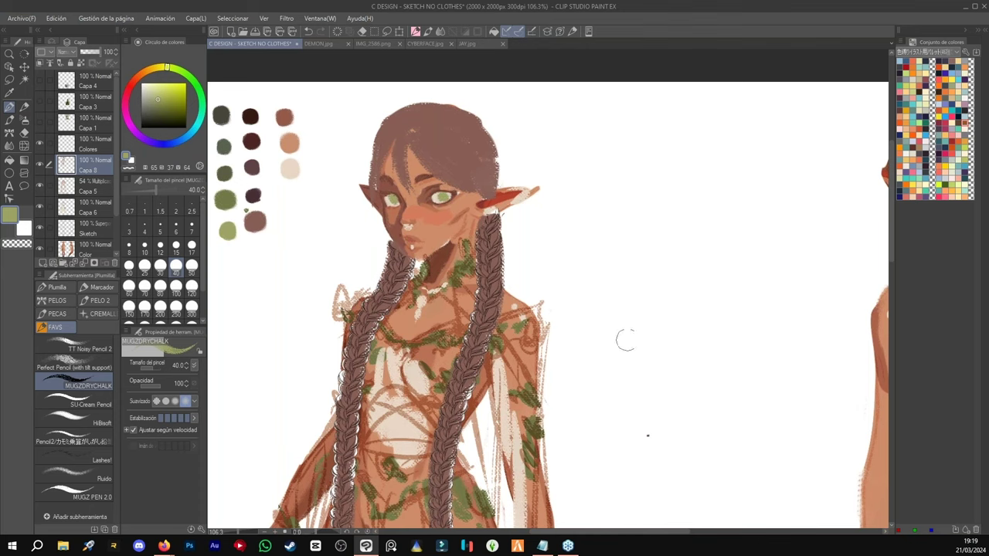
- Set the dress sketch layer Capa 5's blending mode to Superponer and adjust its hue, saturation and luminosity
key(ctrl+space)
drag(468, 233, 521, 233)
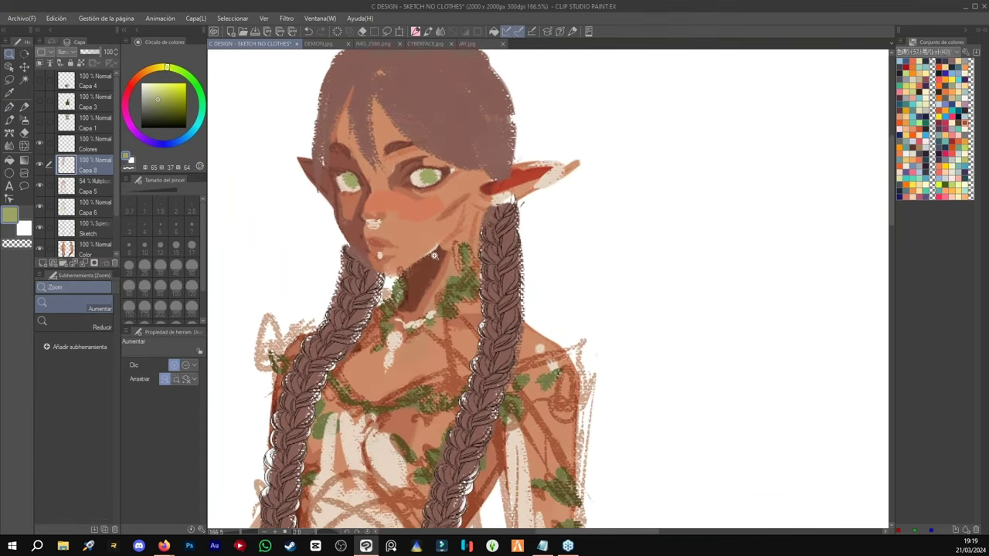
key(p)
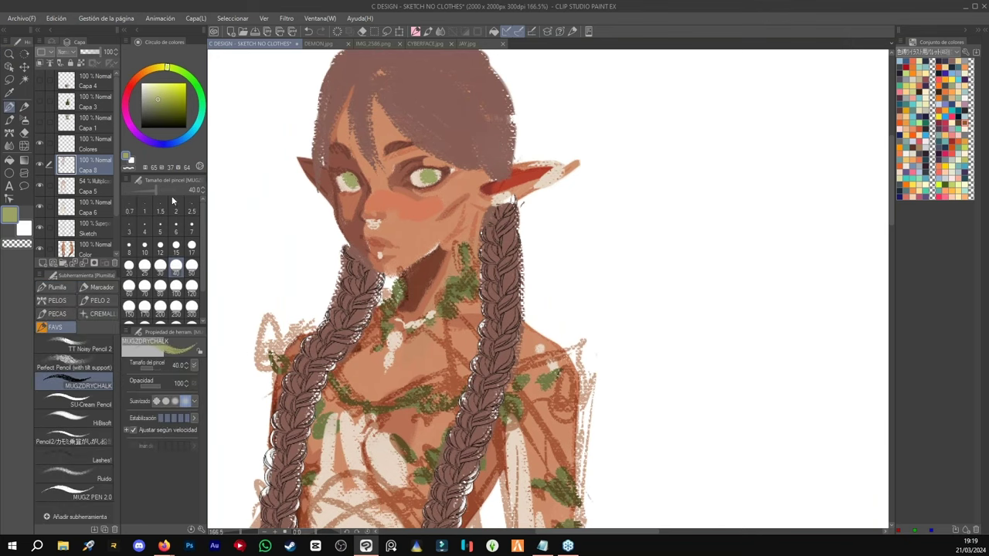
click(96, 191)
click(67, 52)
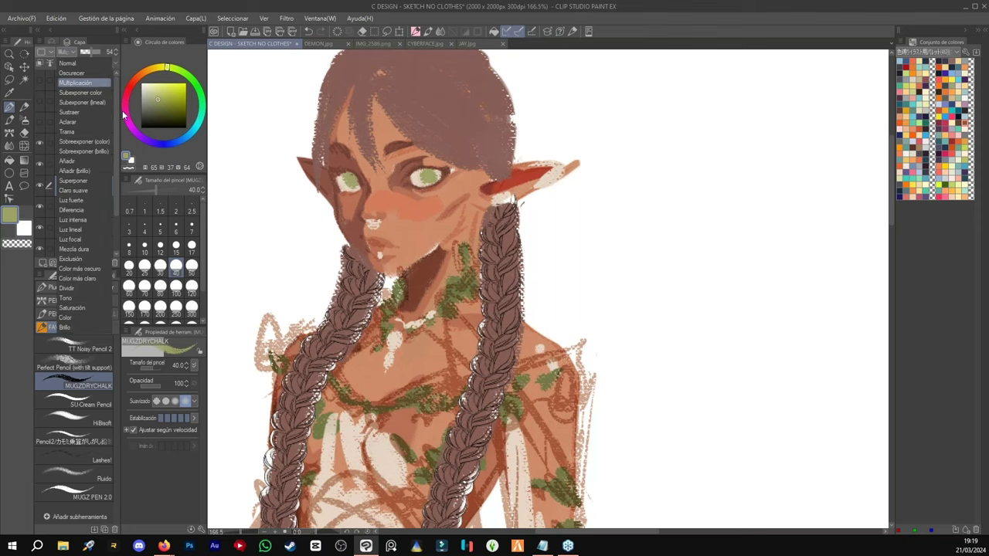
click(87, 158)
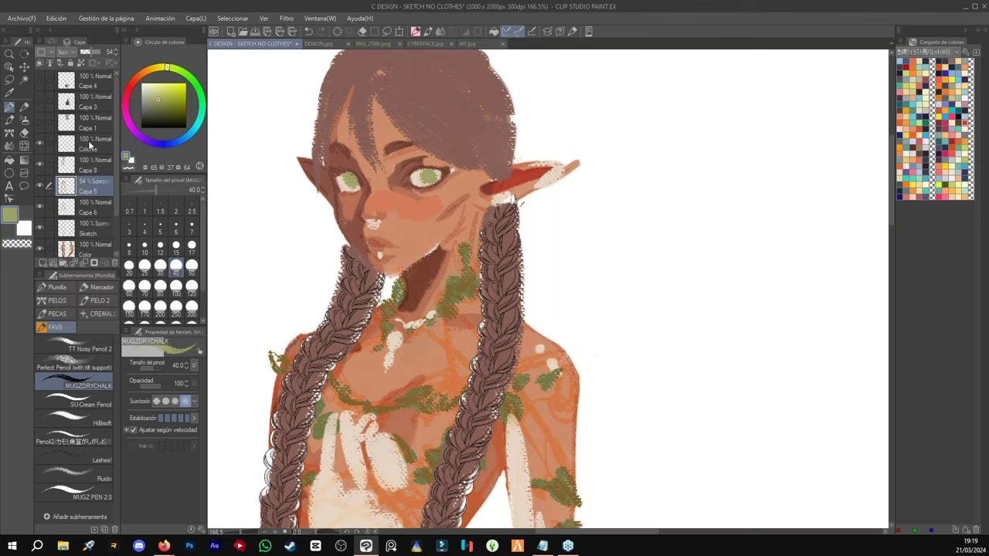
key(ctrl+u)
drag(604, 220, 470, 205)
click(725, 177)
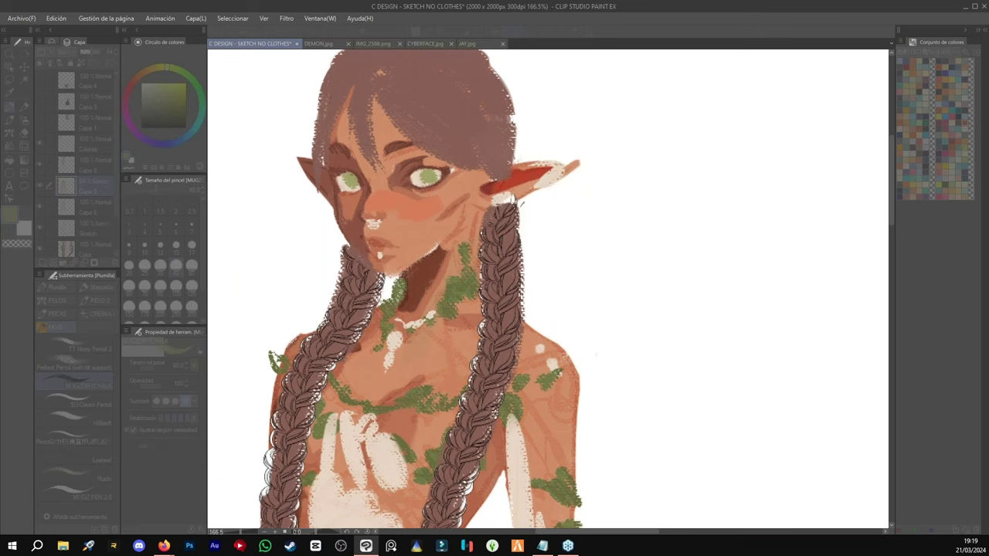
- Merge the Sketch layer down into the Color layer
click(94, 170)
key(ctrl+space)
drag(525, 305, 506, 307)
key(space)
drag(573, 352, 560, 257)
key(ctrl+space)
drag(579, 300, 570, 300)
drag(609, 345, 574, 281)
scroll(114, 208, down, 2)
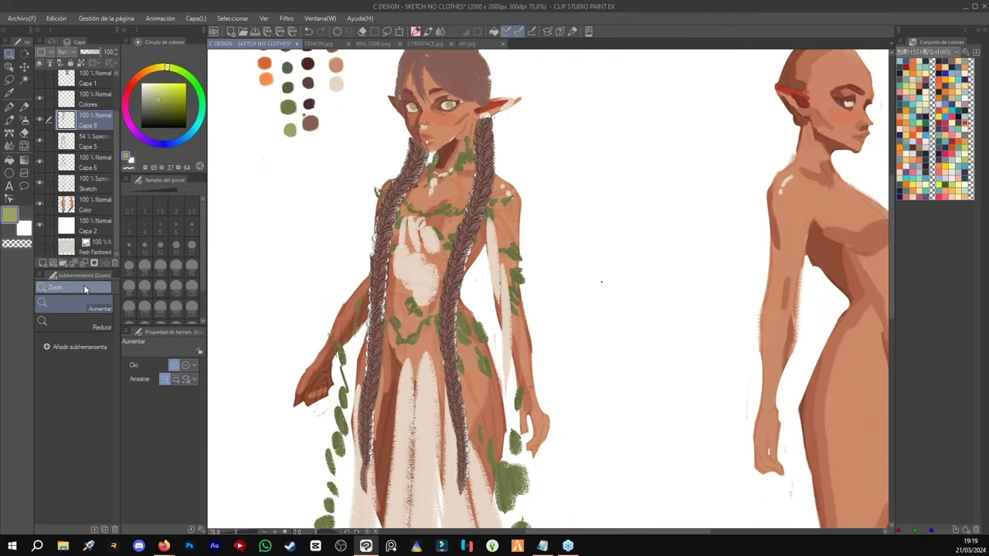
click(99, 192)
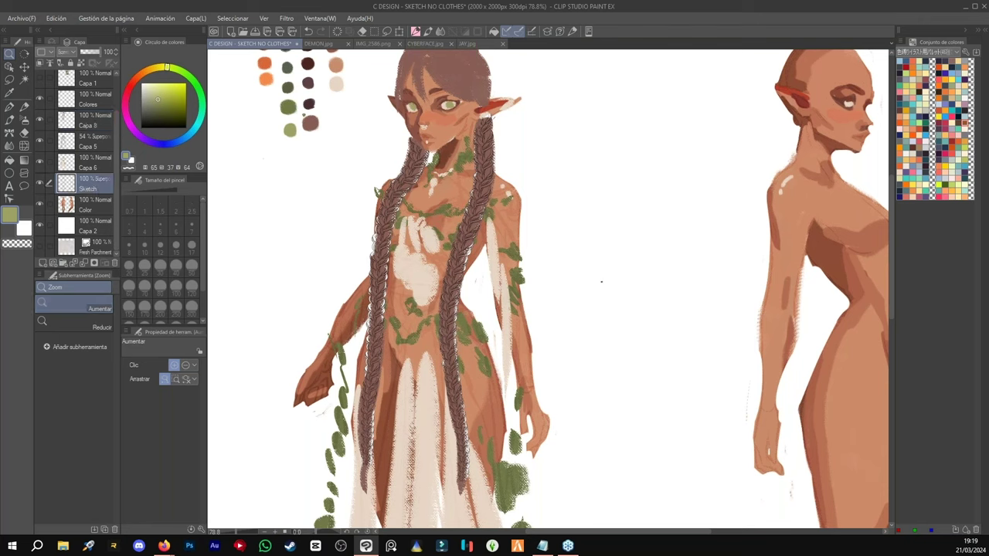
click(94, 260)
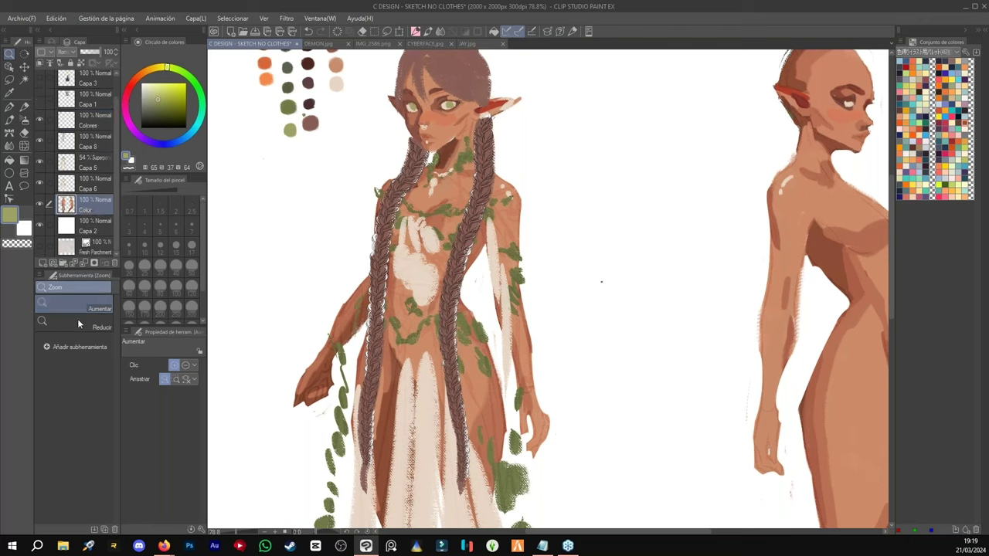
- Merge the Capa 6, Capa 5 and Capa 8 layers down into the Color layer one after another
click(93, 188)
click(84, 261)
click(100, 187)
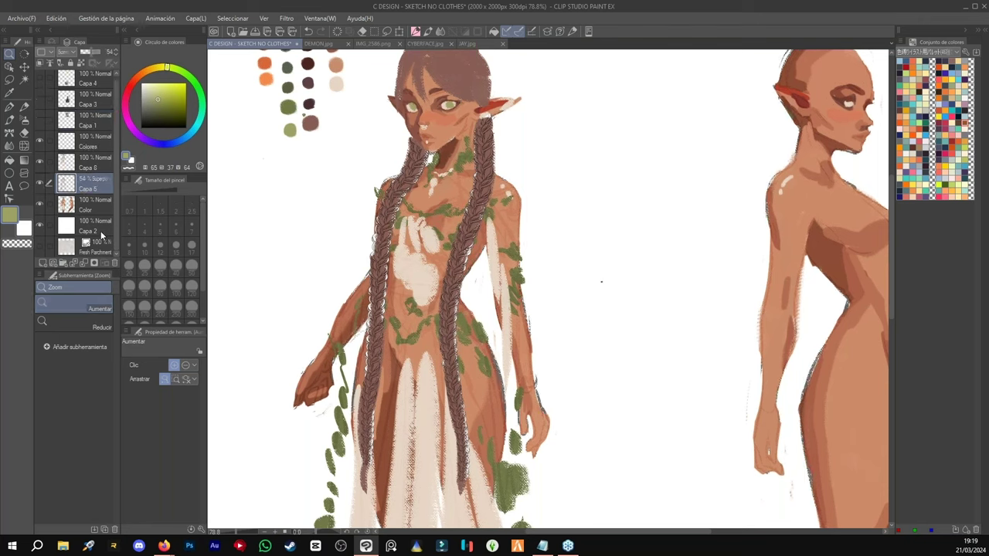
click(84, 262)
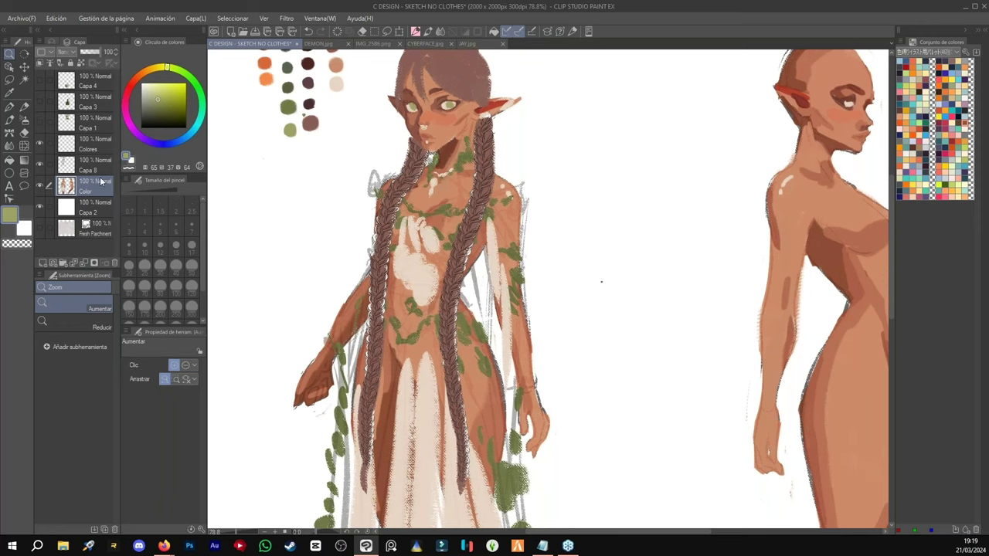
click(95, 172)
click(84, 262)
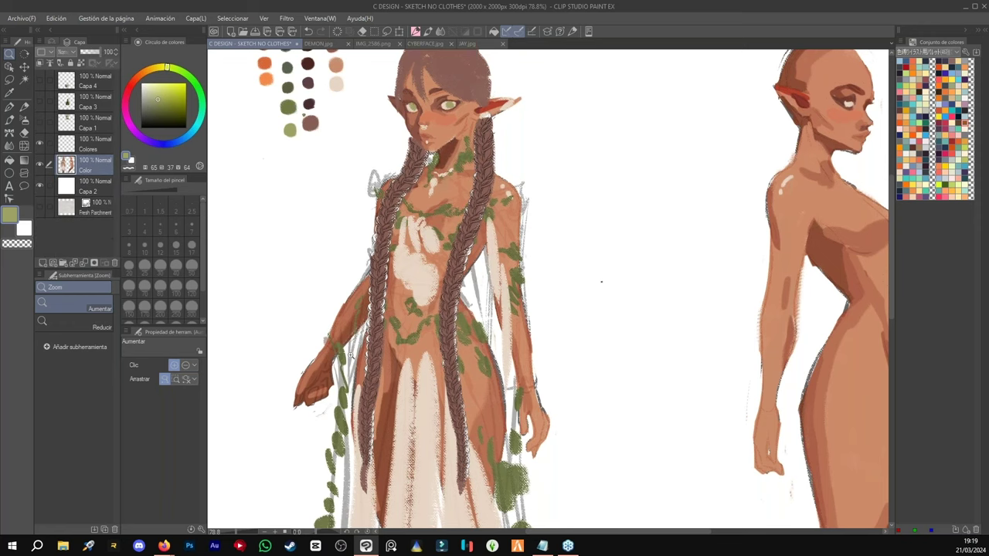
- Choose the TT Noisy Pencil 2 brush for rendering the front-facing elf's face
scroll(520, 319, down, 3)
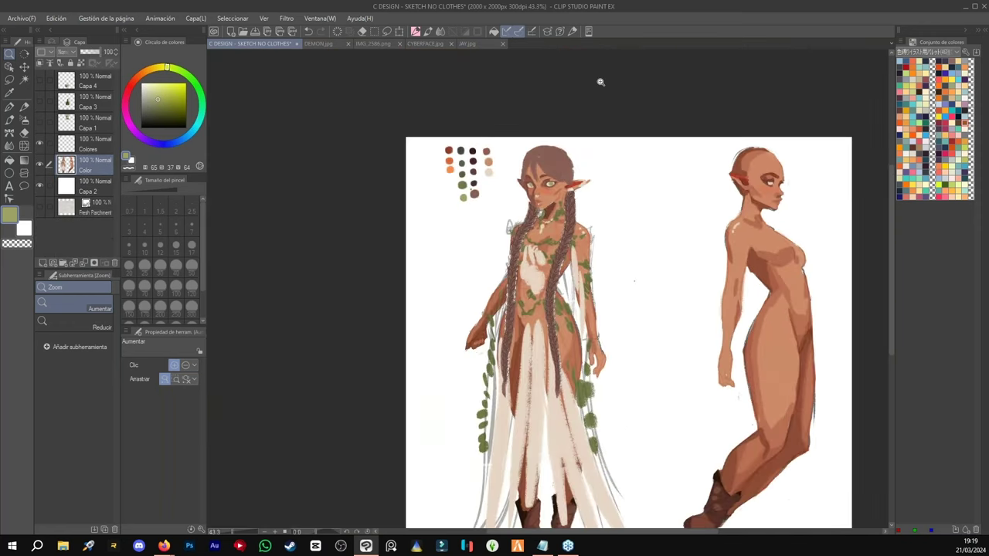
scroll(557, 194, up, 6)
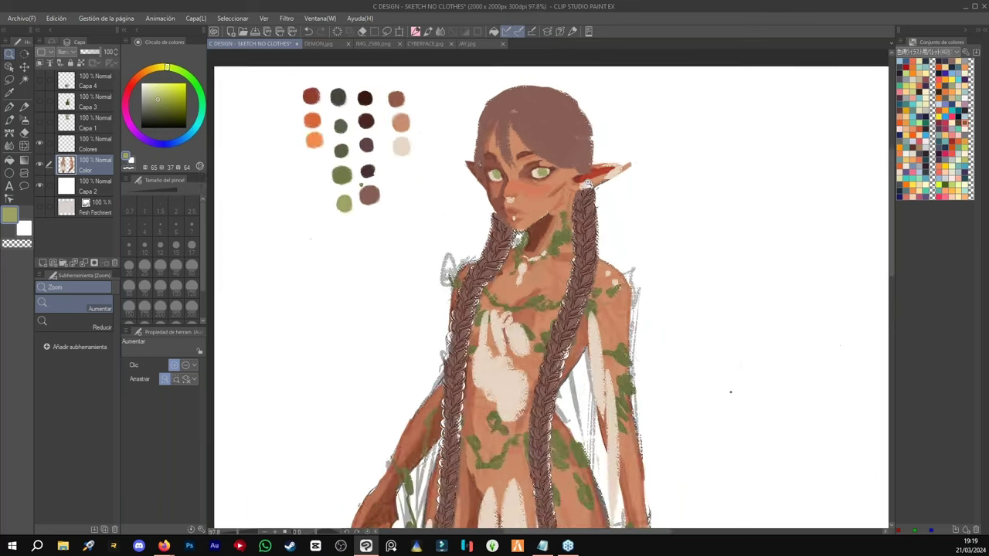
drag(429, 220, 333, 304)
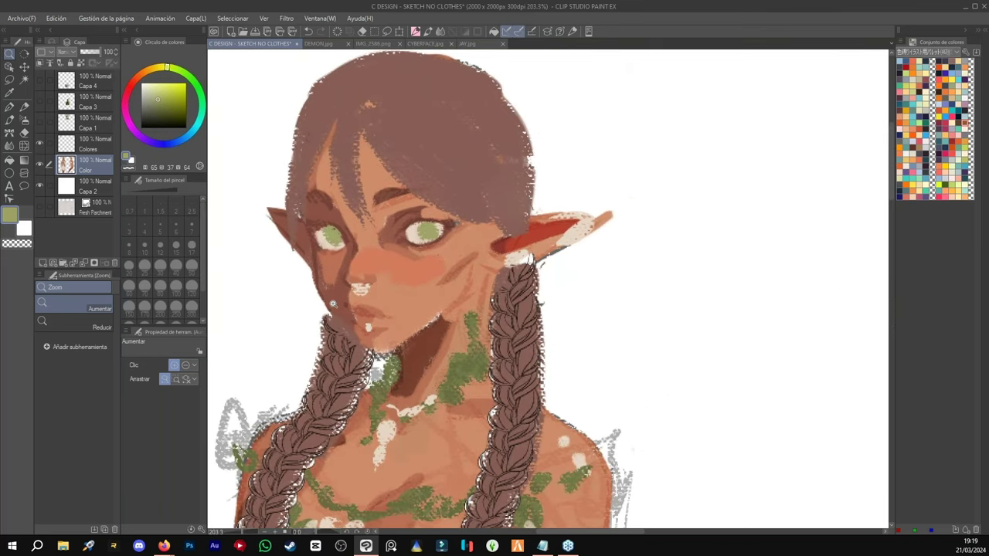
click(9, 107)
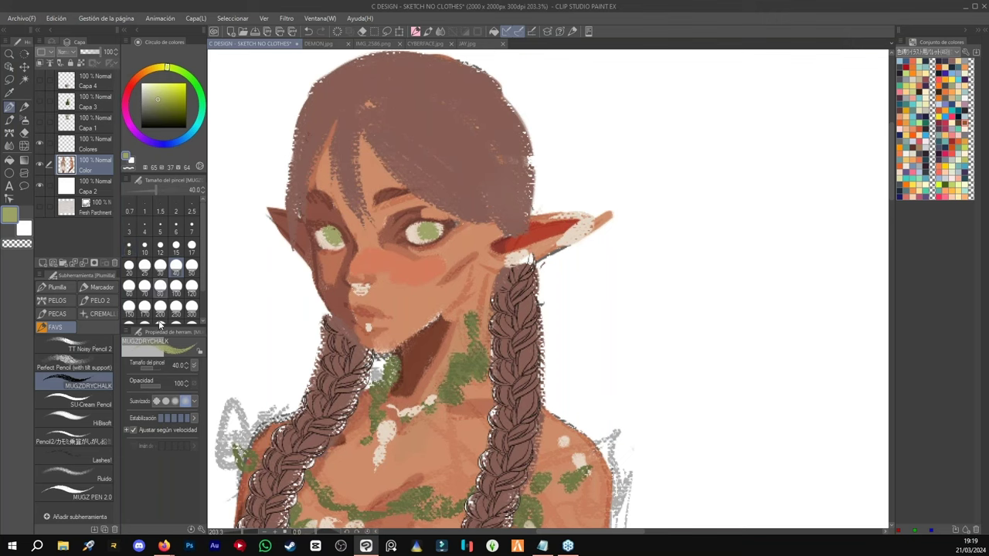
click(91, 348)
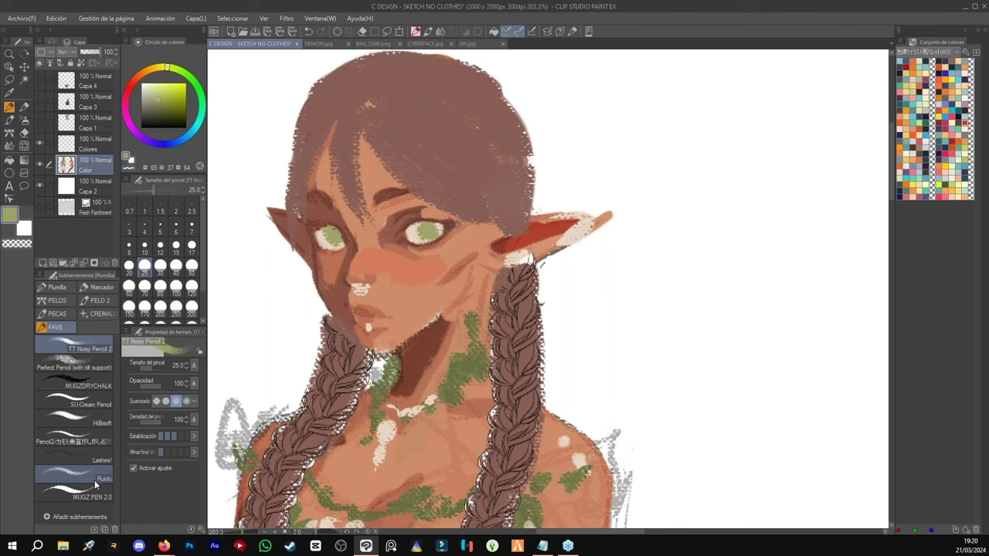
click(77, 382)
drag(242, 304, 250, 316)
key(ctrl+z)
click(88, 346)
drag(230, 414, 215, 399)
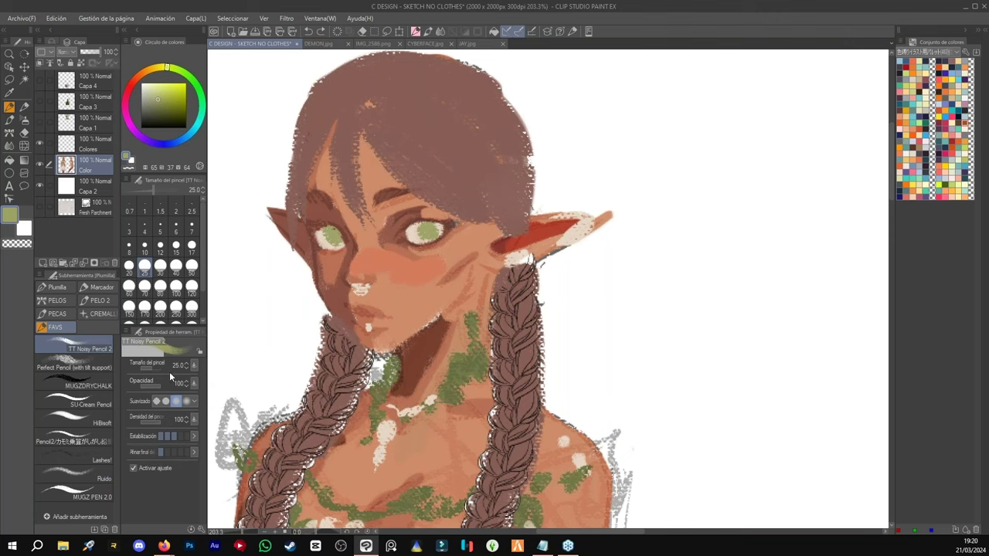
- Soften the front elf's cheek blush into the surrounding skin with sampled skin tones at brush size 20
click(177, 247)
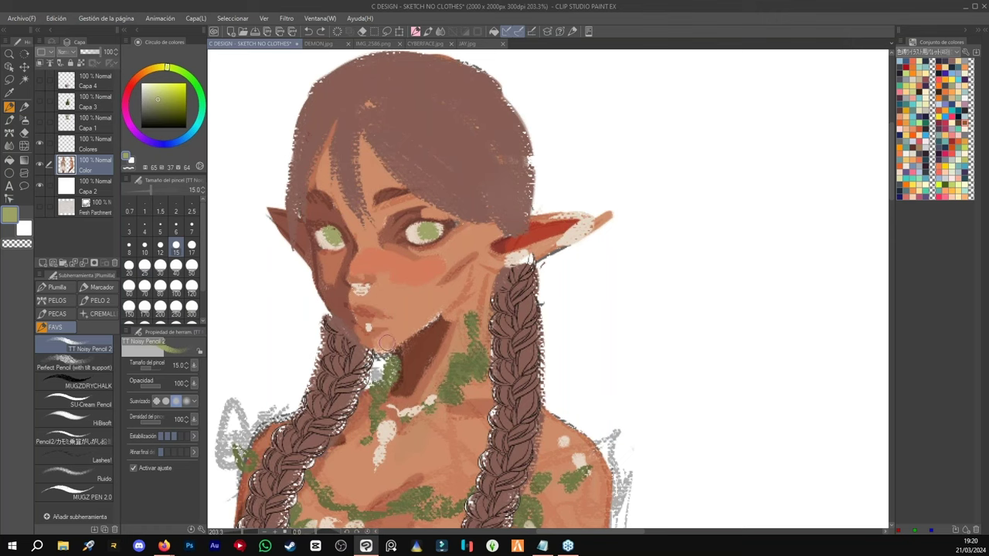
key(bracketright)
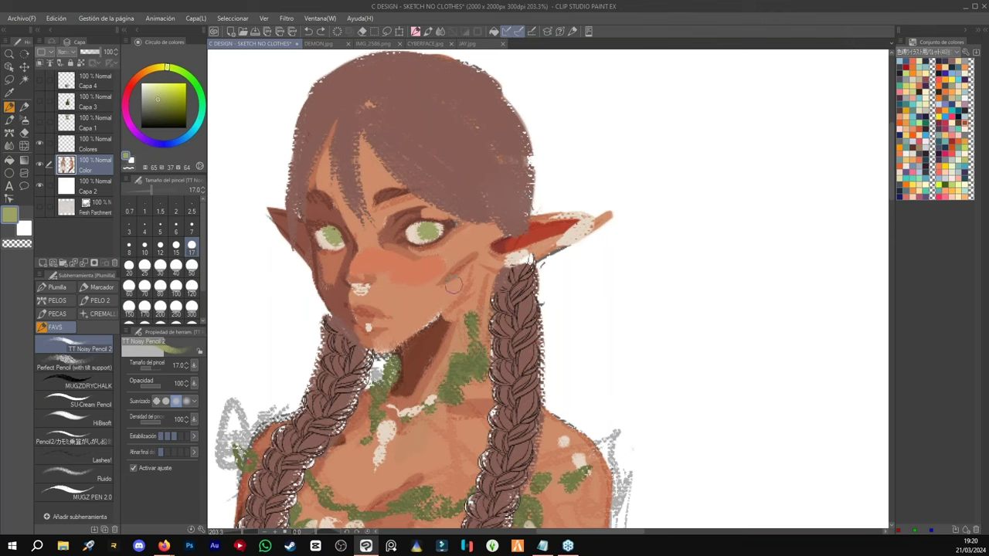
key(bracketright)
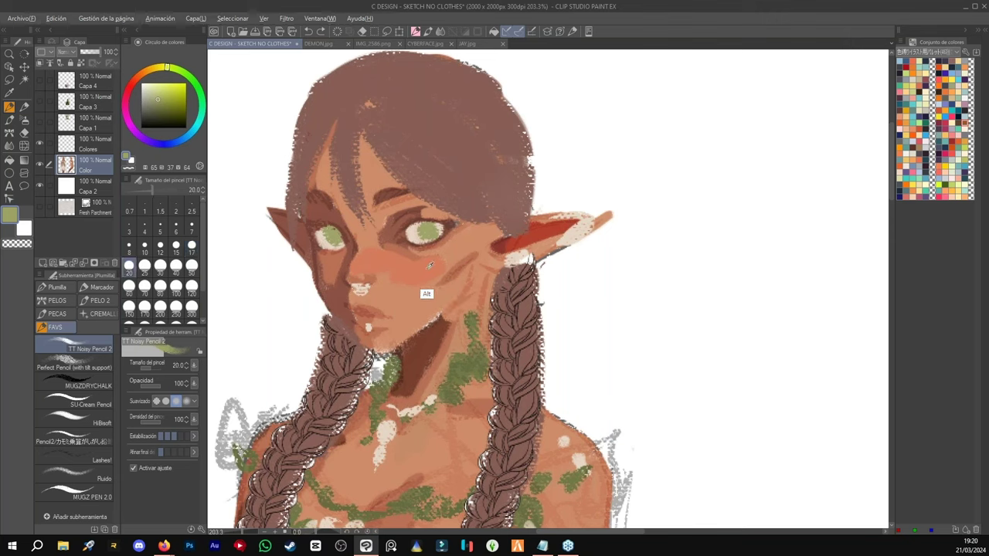
alt+click(425, 266)
key(alt)
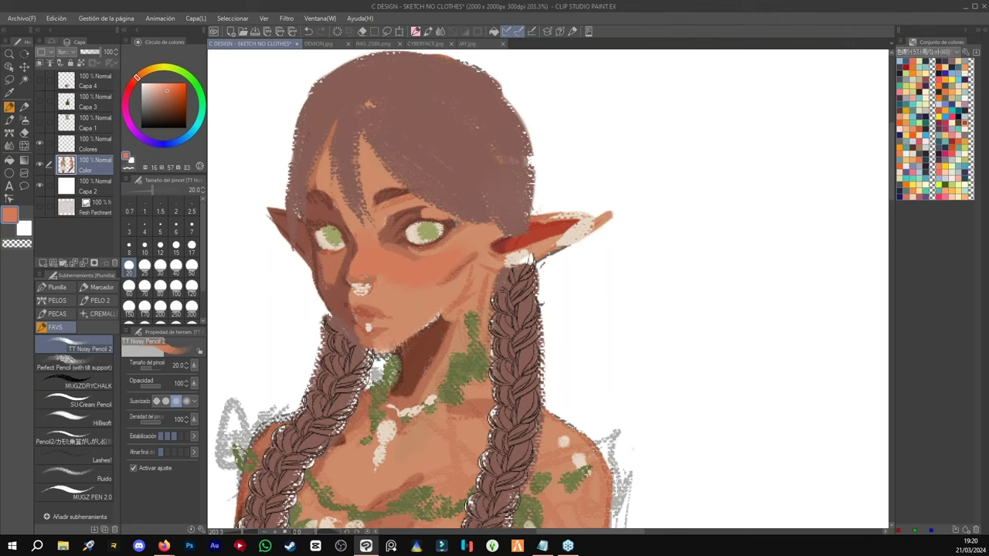
alt+click(426, 323)
drag(443, 293, 441, 292)
alt+click(452, 273)
key(ctrl)
key(ctrl)
key(alt)
alt+click(423, 265)
- Smooth the cheekbone shadow between the blush and the ear with sampled skin tones at brush sizes 15 and 17
click(176, 246)
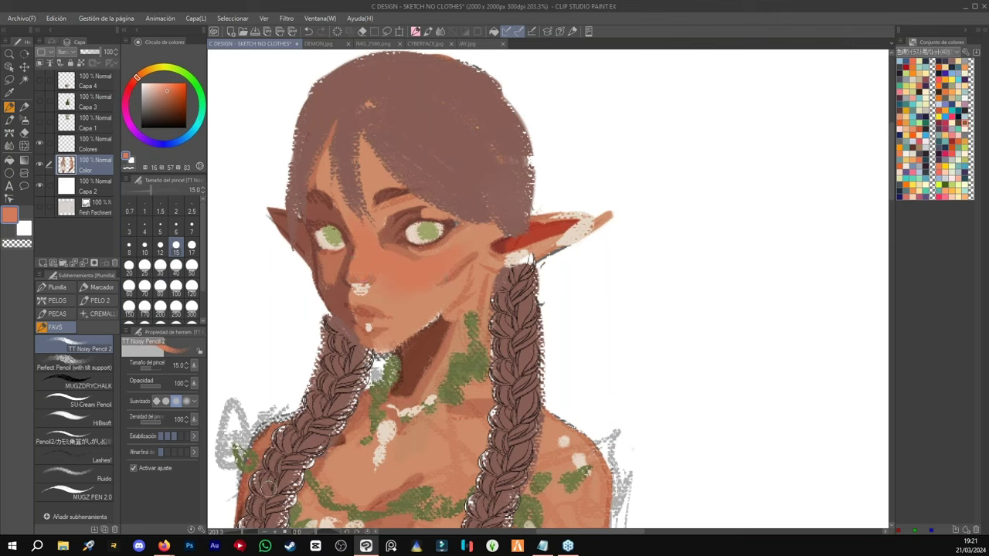
alt+click(470, 278)
mouse_move(475, 255)
mouse_down()
mouse_move(438, 315)
mouse_move(454, 289)
mouse_up()
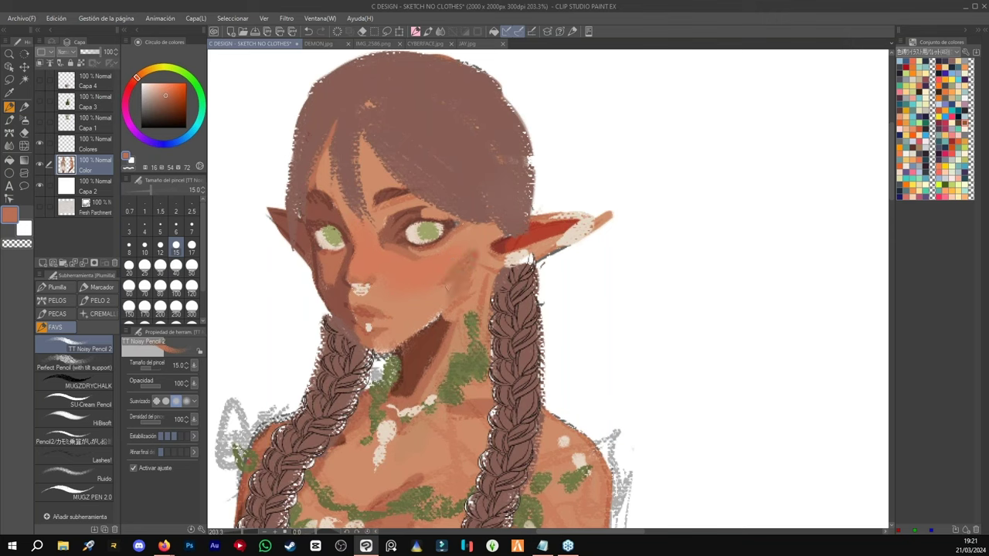
alt+click(441, 303)
click(192, 244)
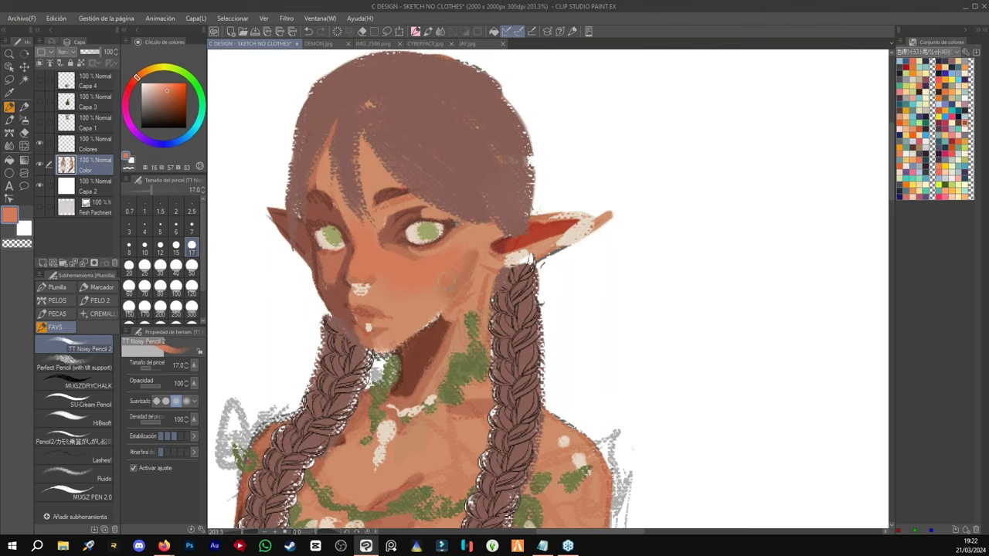
alt+click(462, 309)
alt+click(448, 291)
alt+click(457, 307)
- Clean up the jawline and chin edge with sampled skin and shadow tones at brush size 17
alt+click(432, 330)
alt+click(381, 340)
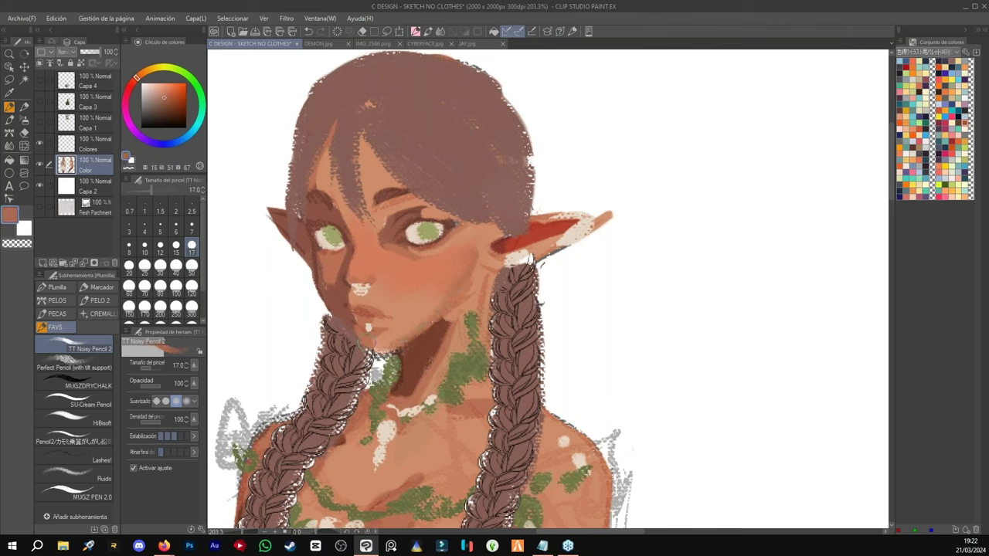
alt+click(394, 326)
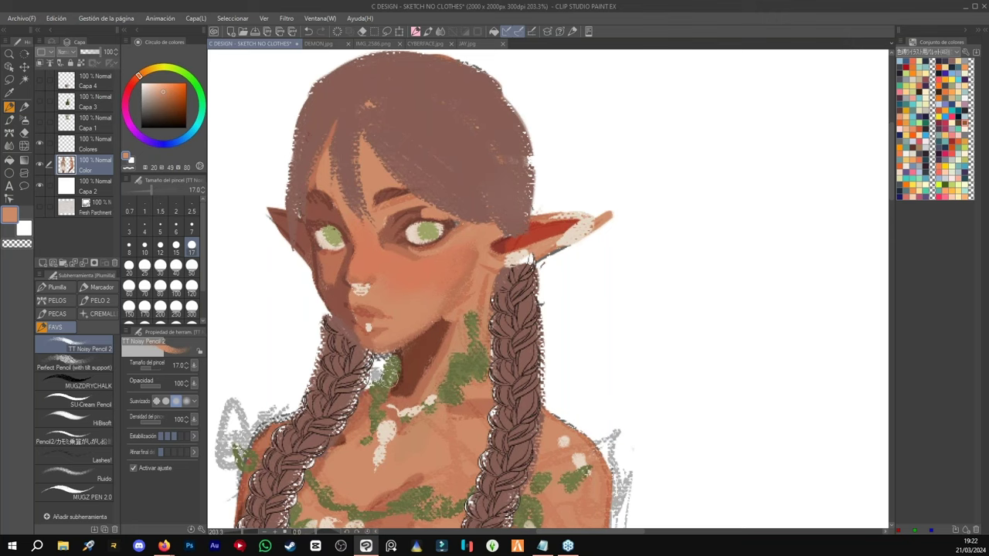
key(e)
mouse_move(530, 128)
mouse_down()
mouse_move(378, 246)
mouse_move(324, 309)
mouse_up()
key(ctrl+z)
key(p)
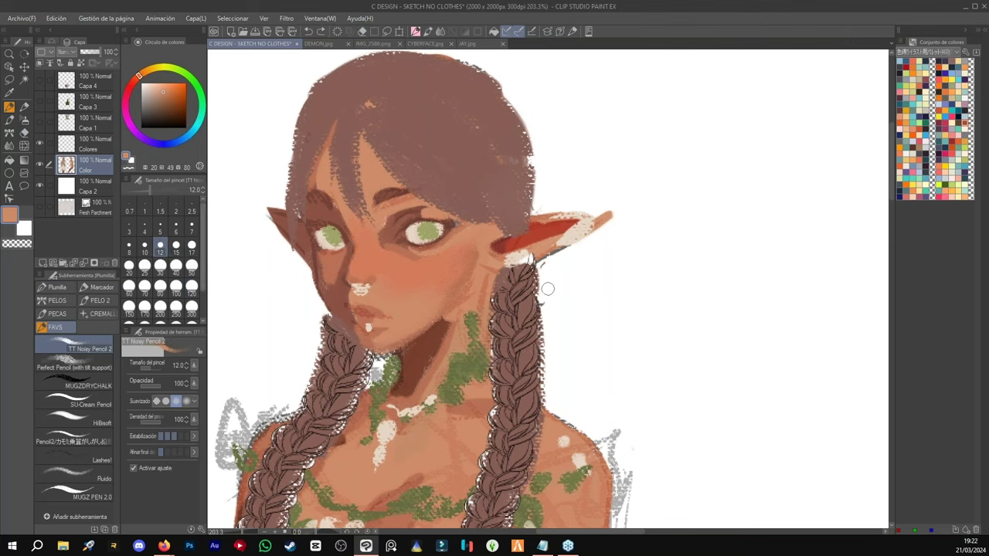
- Refine the upper lid and eye white of the eye nearer the long ear with sampled dark brown and cream at brush size 8
alt+click(417, 220)
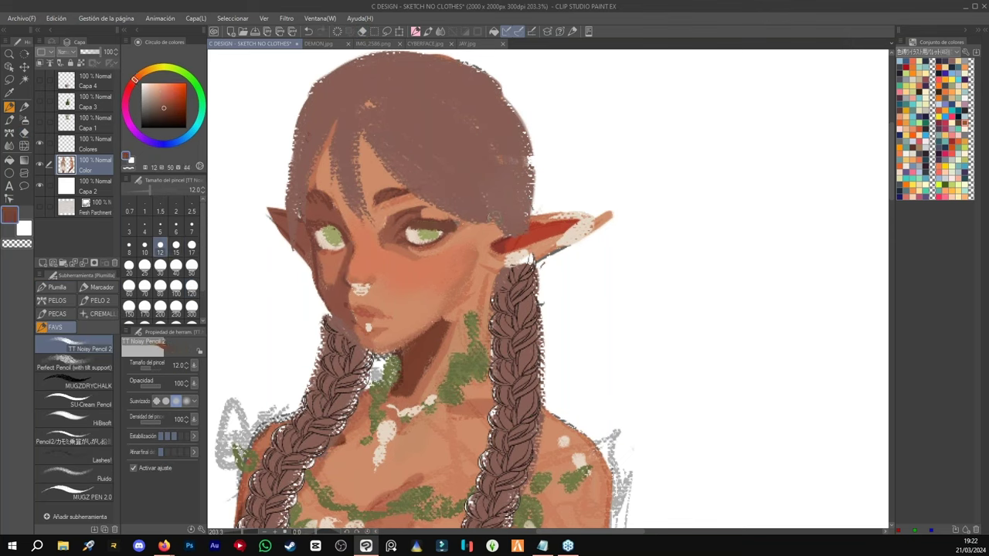
click(129, 245)
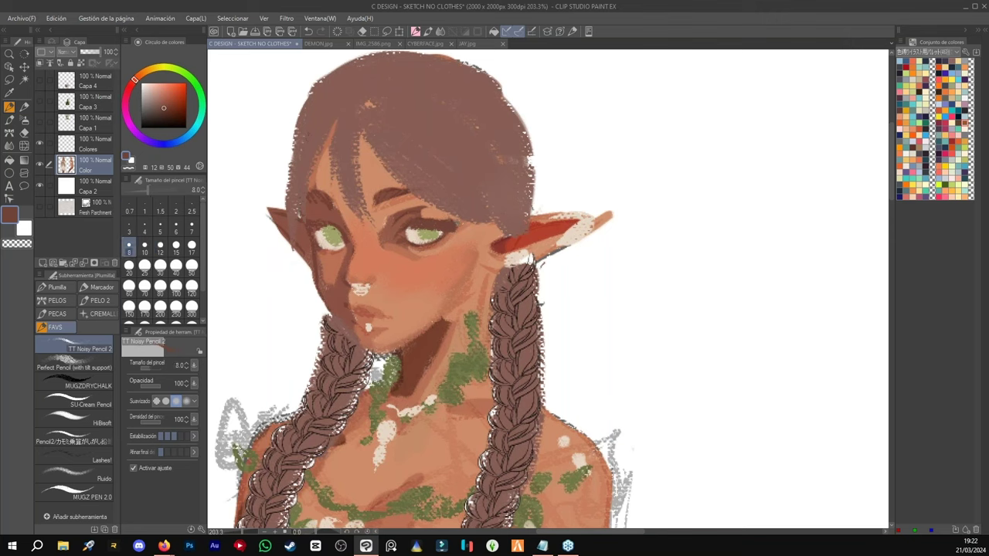
alt+click(433, 232)
drag(433, 232, 409, 234)
alt+click(411, 236)
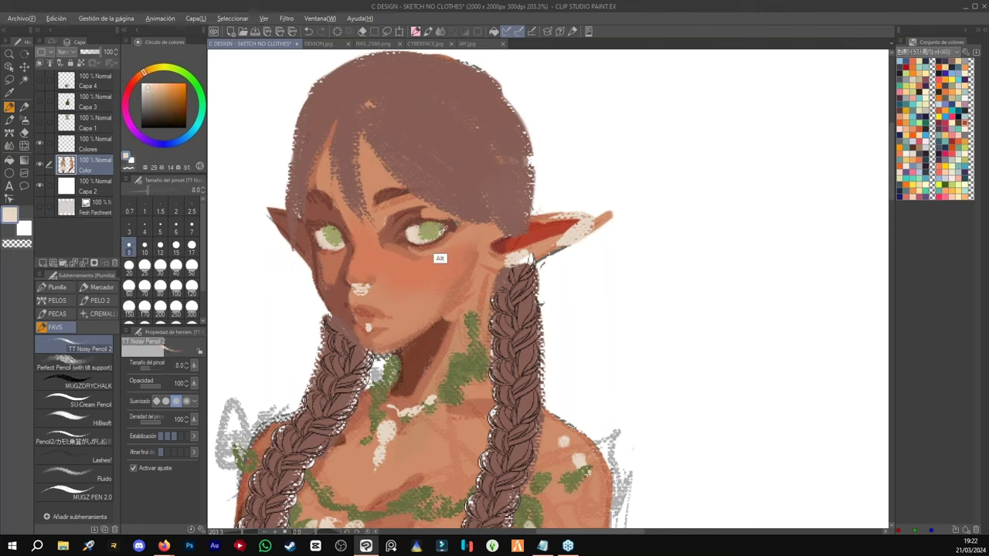
alt+click(448, 228)
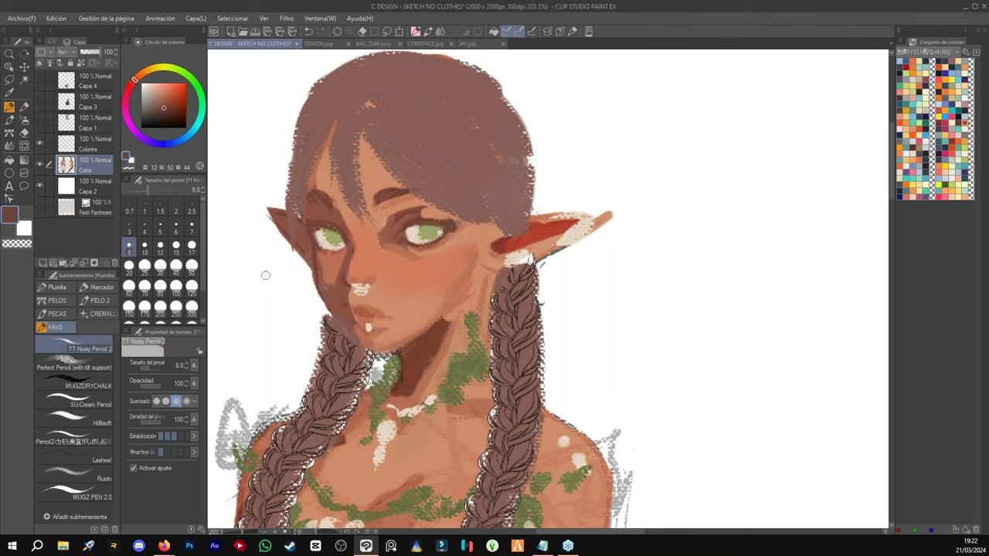
- Blend the lower cheek toward the jaw with sampled skin tones at brush size 15
click(146, 248)
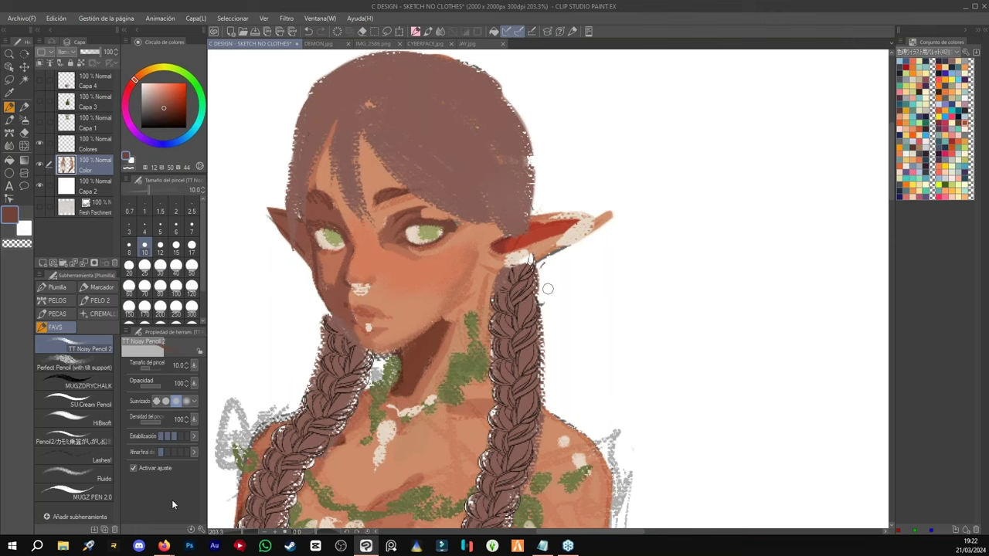
alt+click(431, 298)
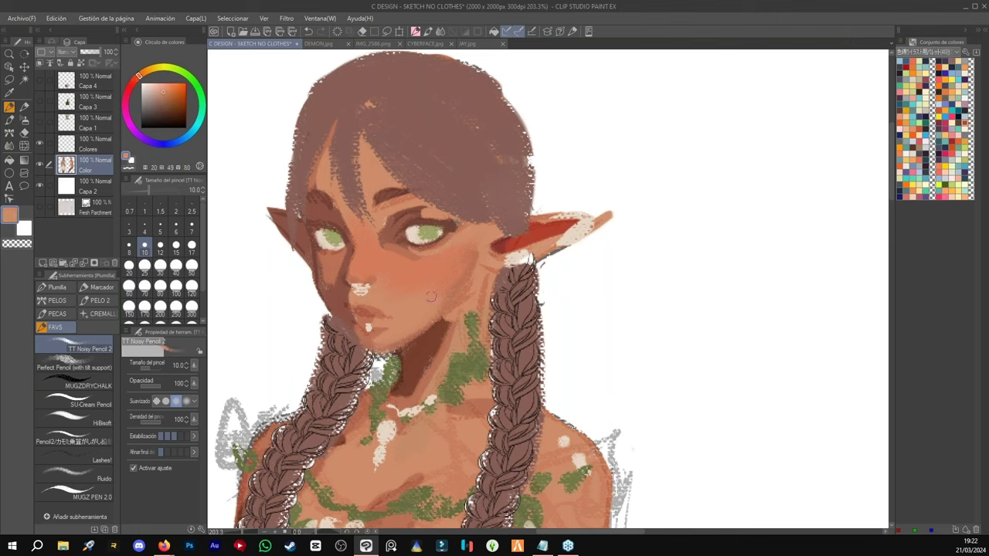
click(174, 250)
alt+click(448, 306)
alt+click(428, 312)
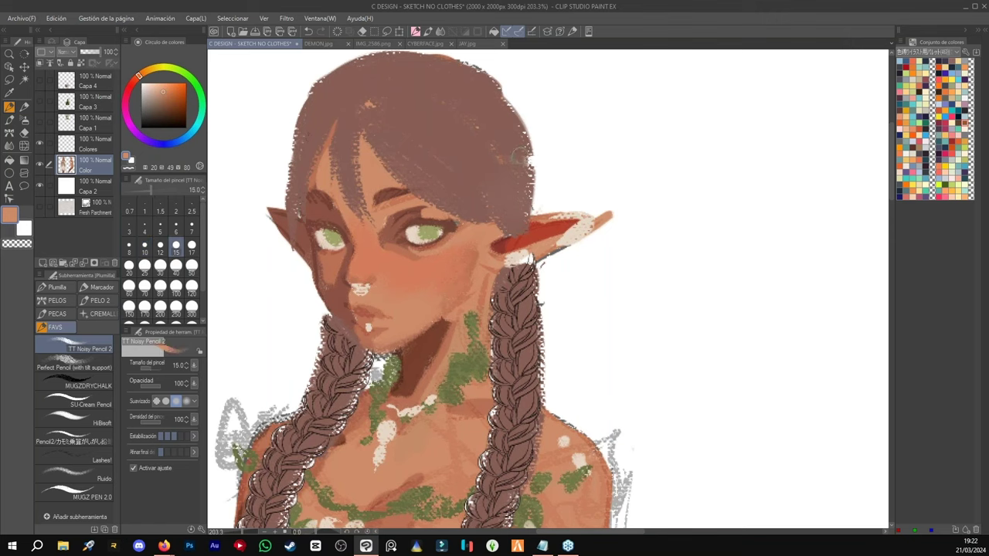
- Soften the shading over the upper eyelid and beside the nose bridge with sampled skin and shadow tones at brush size 15
alt+click(377, 264)
alt+click(407, 232)
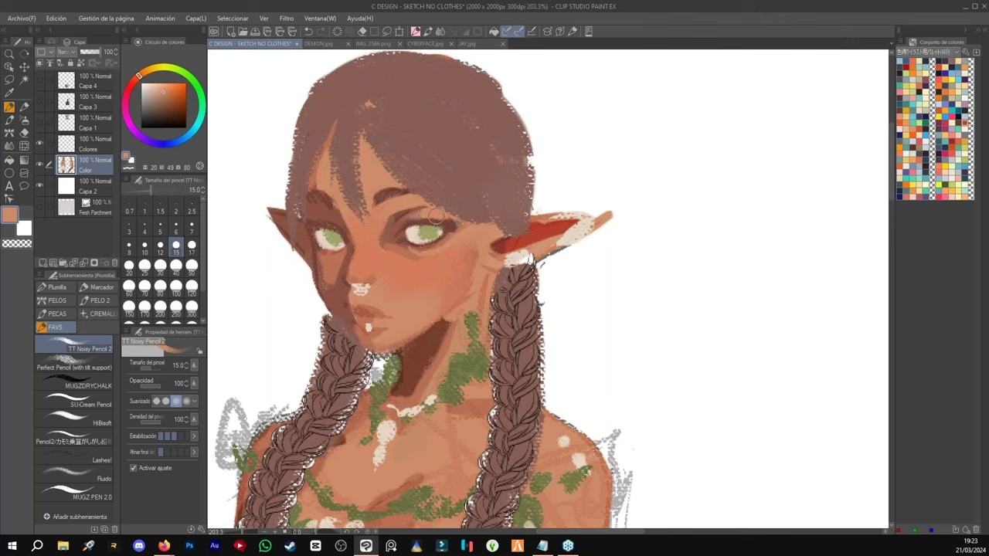
alt+click(394, 215)
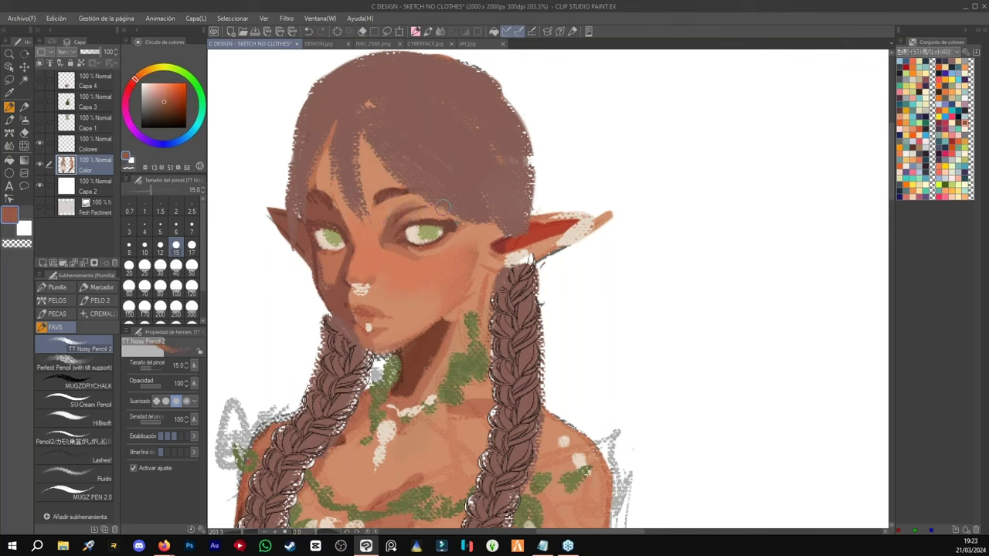
alt+click(383, 239)
alt+click(415, 195)
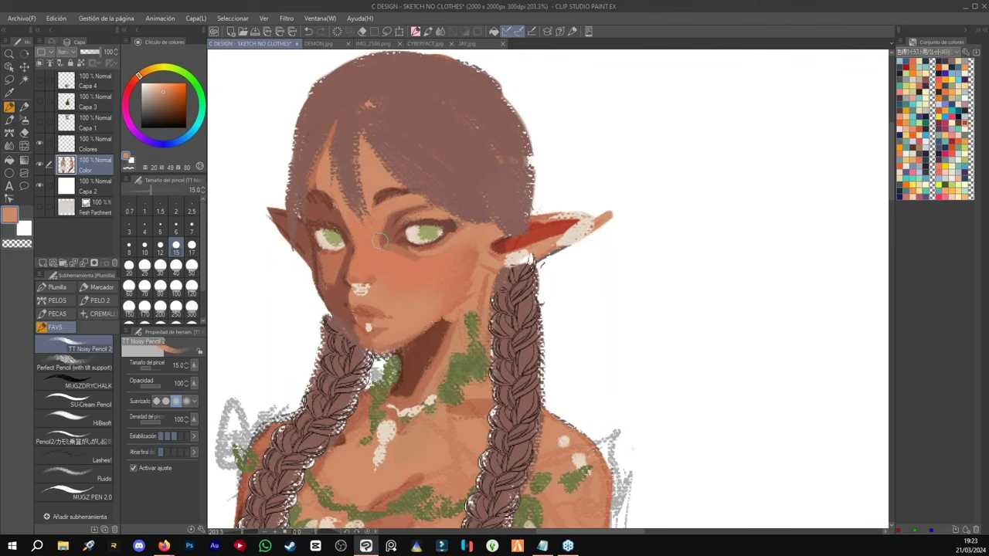
- Soften the upper lid and inner corner of the eye nearer the long ear with sampled shadow and skin tones at brush size 10
click(145, 248)
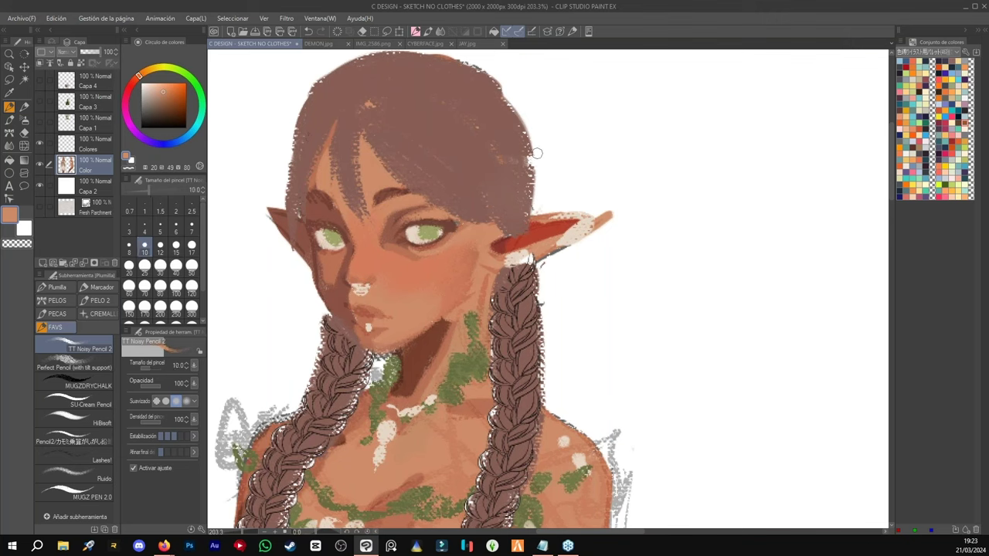
alt+click(396, 232)
drag(412, 223, 426, 221)
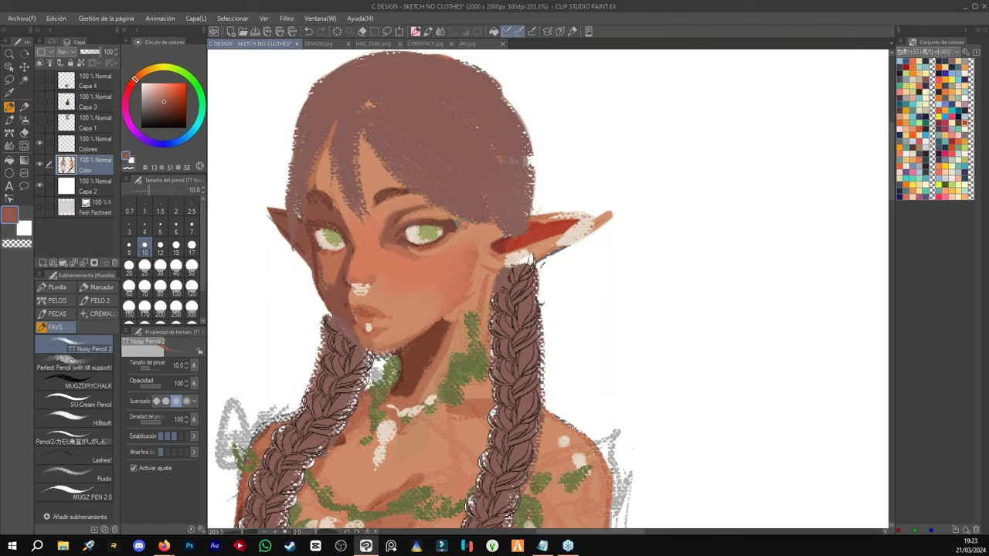
alt+click(436, 242)
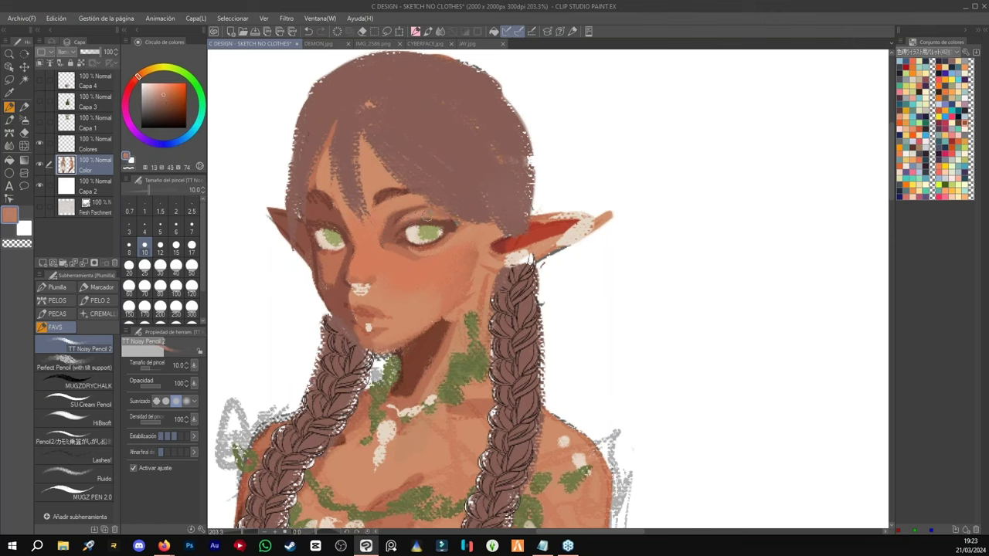
alt+click(384, 232)
alt+click(378, 235)
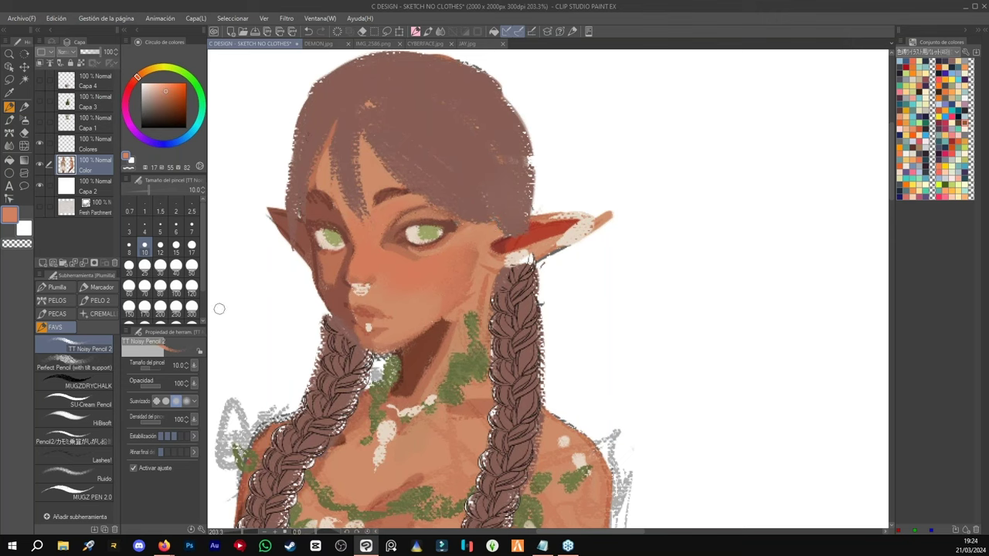
- Delete the layers Capa 4, Capa 3 and Capa 1 and make the Colores layer visible
click(101, 78)
shift+click(97, 122)
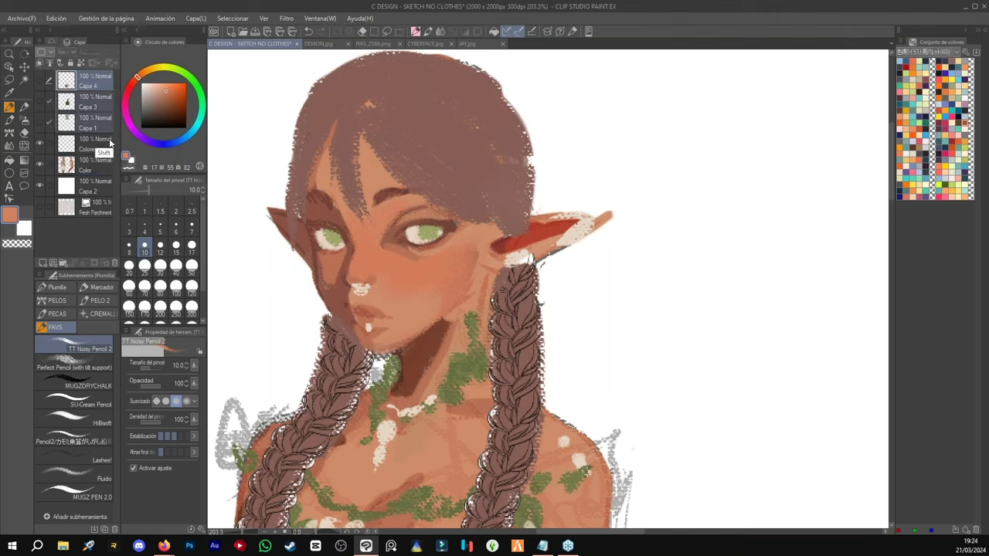
click(113, 263)
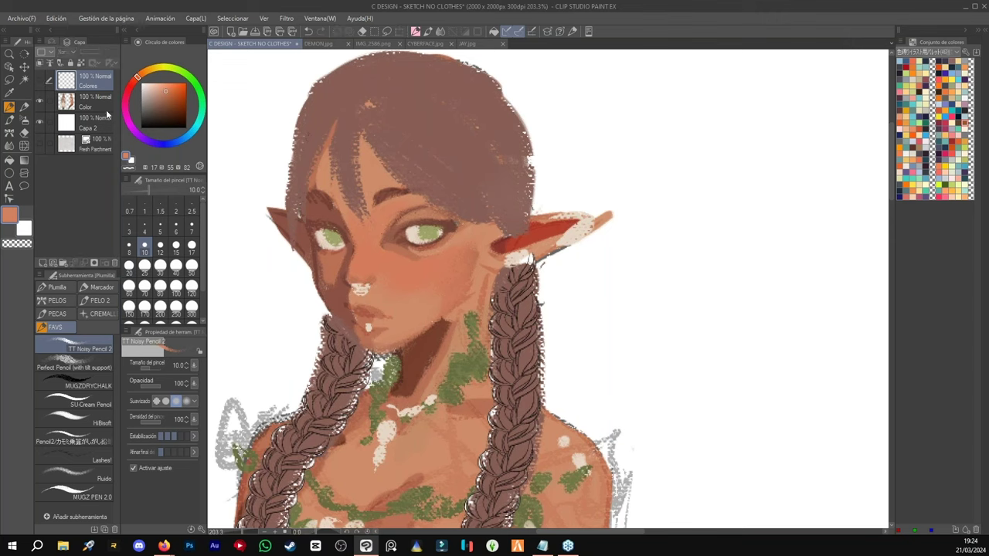
click(40, 80)
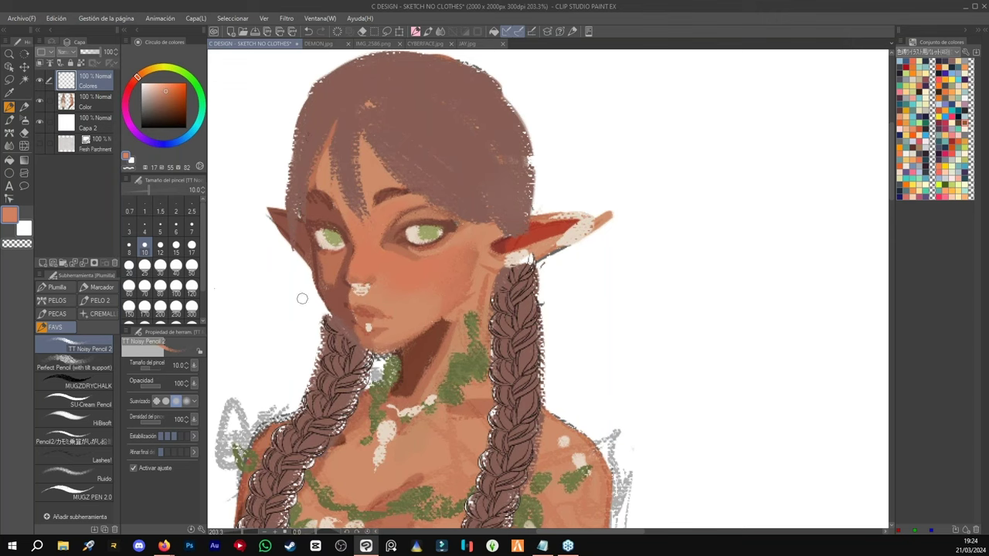
- Blend the cheek and under-eye area with sampled skin tones using TT Noisy Pencil 2 at brush sizes 15 and 17
click(11, 118)
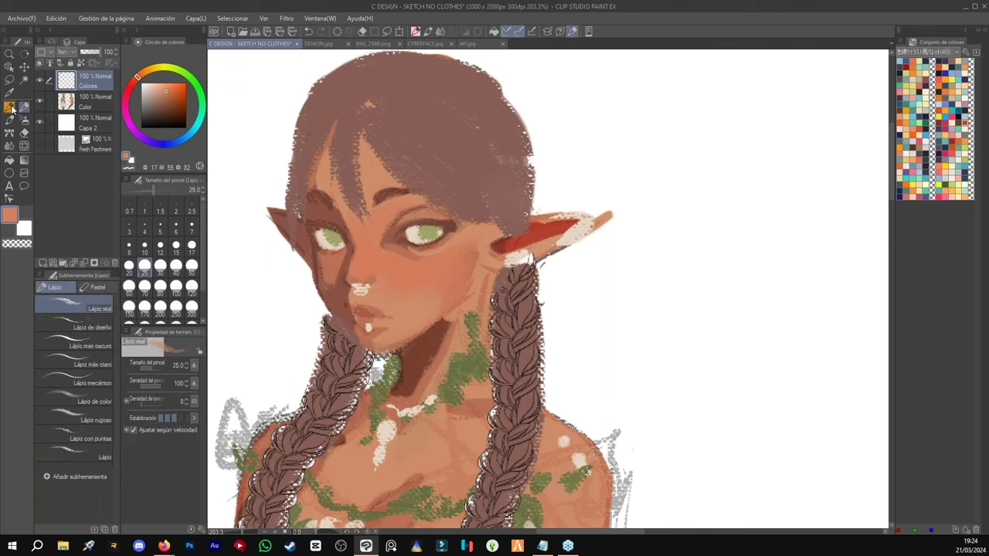
click(9, 107)
click(175, 247)
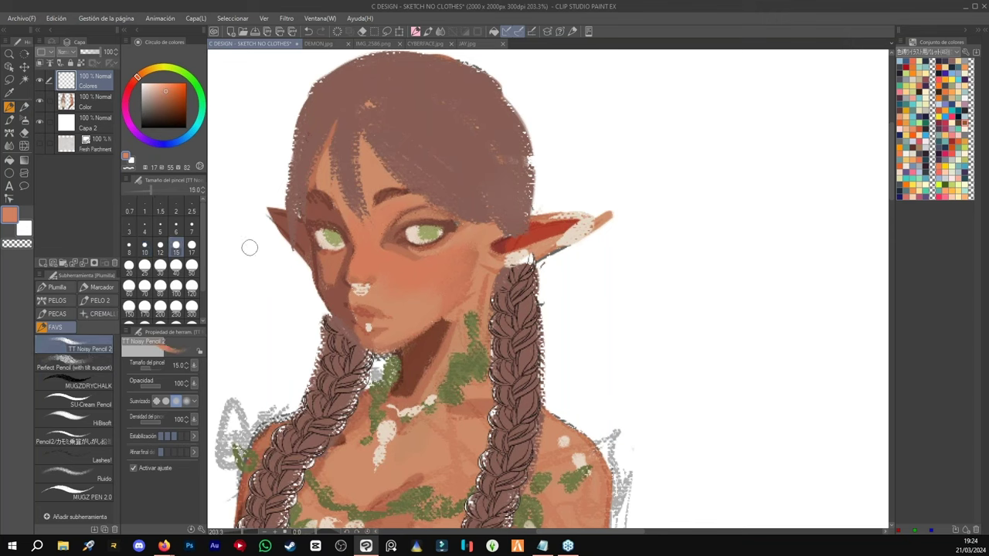
alt+click(453, 283)
alt+click(409, 343)
alt+click(384, 243)
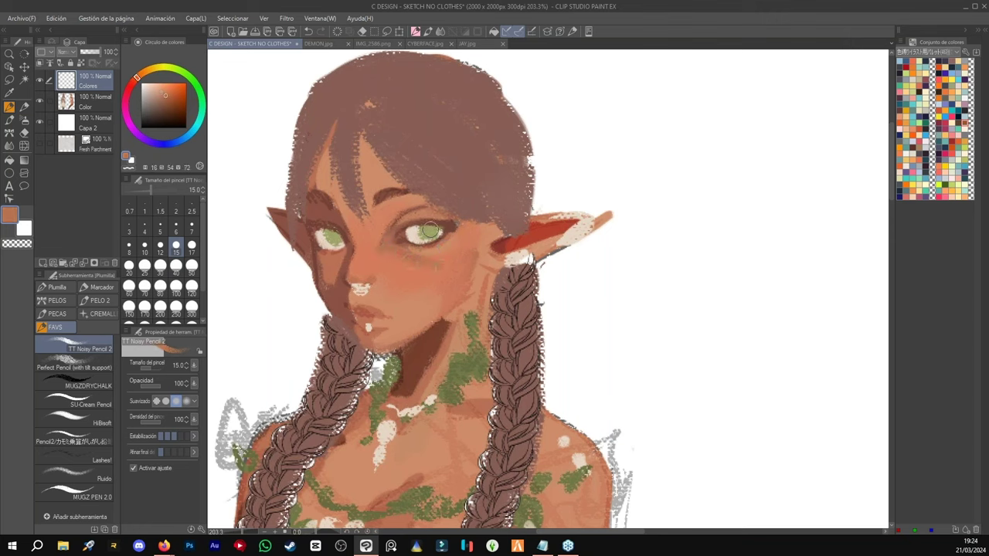
alt+click(402, 292)
click(191, 244)
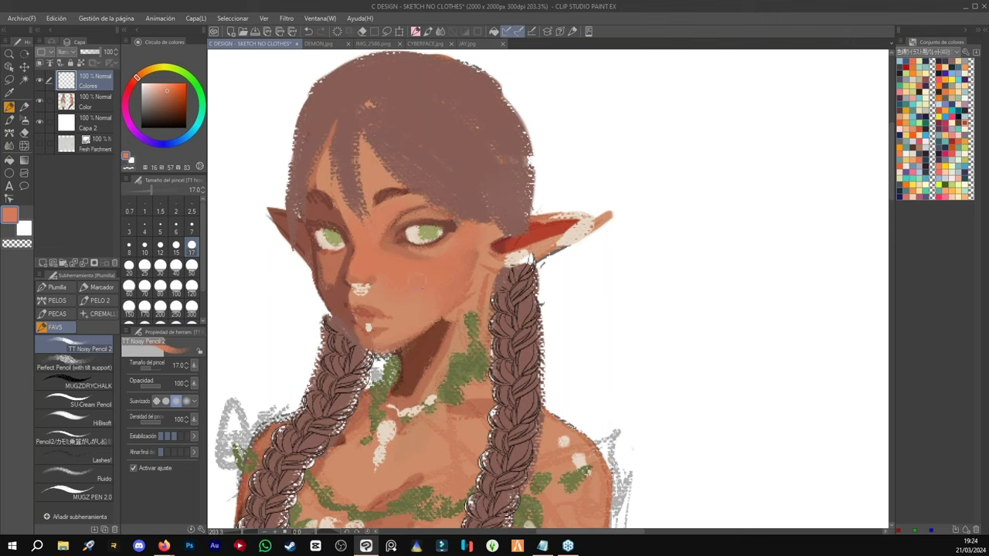
alt+click(384, 328)
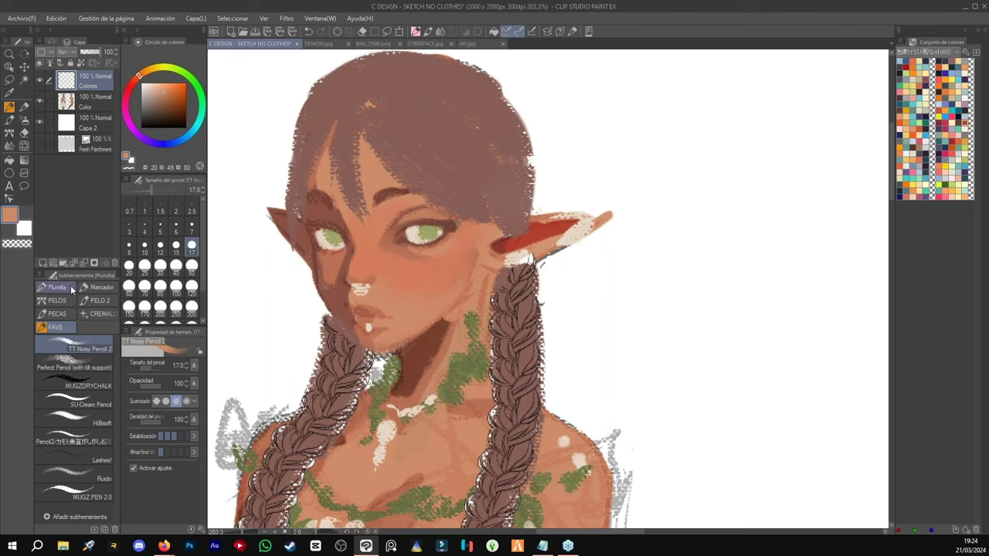
- Draw a blue arrow pointing at the braid below the long ear on the Colores layer with MUGZDRYCHALK at size 20
click(77, 380)
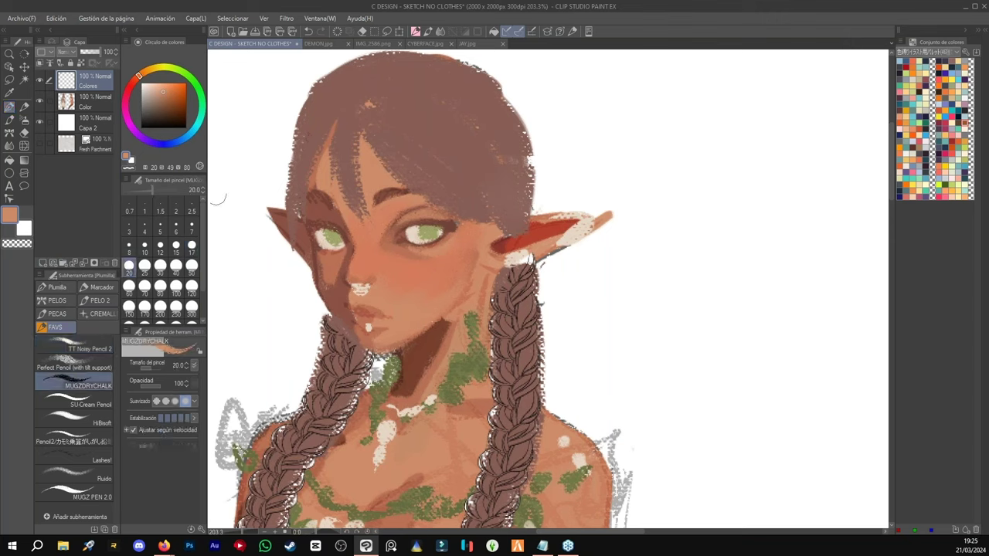
click(169, 144)
click(186, 82)
mouse_move(283, 137)
mouse_down()
mouse_move(347, 355)
mouse_move(382, 375)
mouse_up()
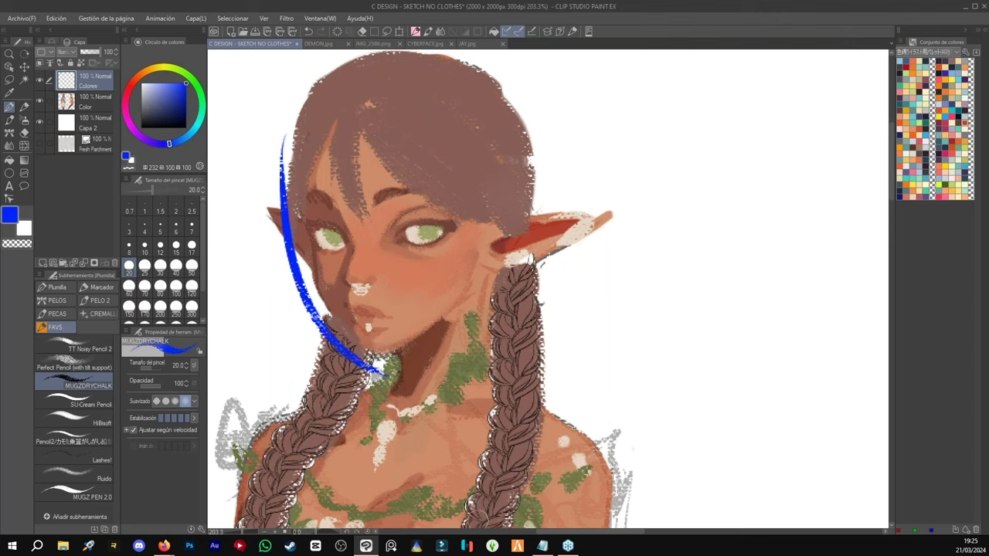
key(ctrl+z)
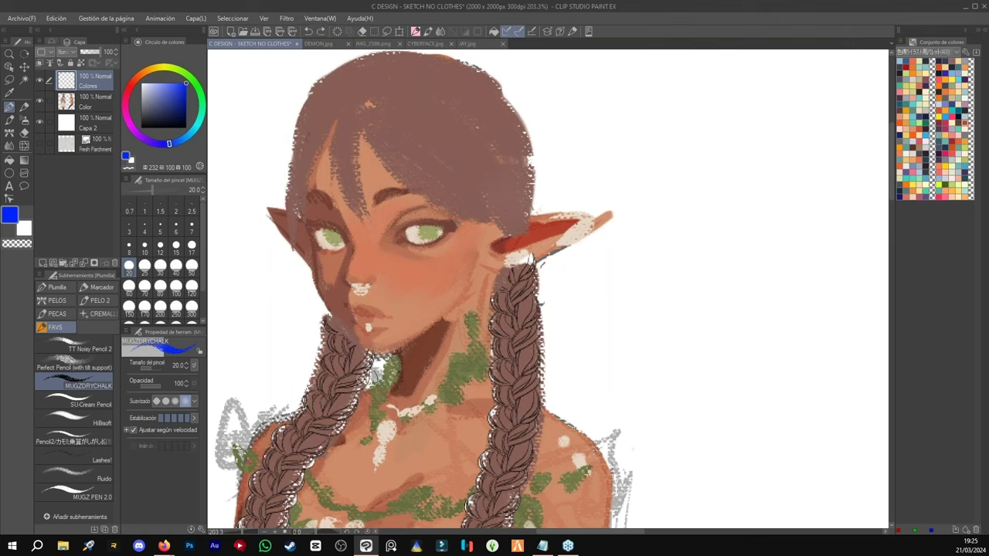
mouse_move(680, 323)
mouse_down()
mouse_move(584, 295)
mouse_move(609, 329)
mouse_up()
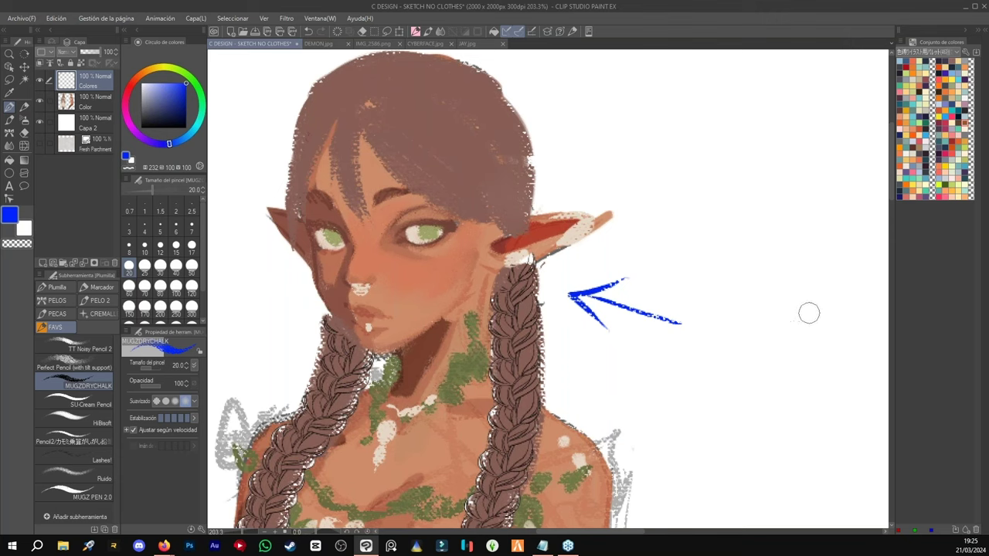
- Shade the shadowed side of the face on the Color layer with sampled tones using TT Noisy Pencil 2 at size 15
click(82, 101)
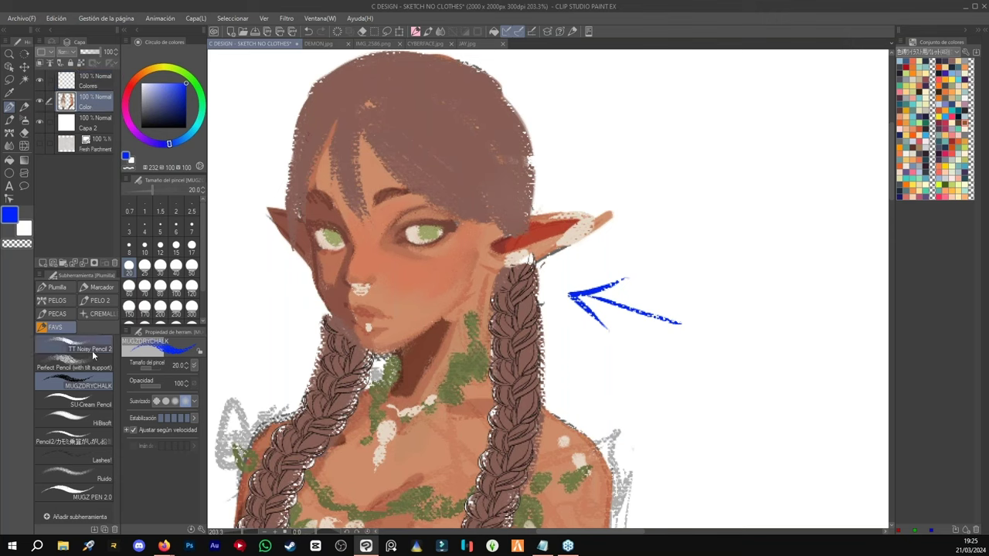
click(92, 349)
click(176, 245)
alt+click(336, 297)
mouse_move(334, 291)
mouse_down()
mouse_move(323, 290)
mouse_move(318, 259)
mouse_up()
alt+click(327, 266)
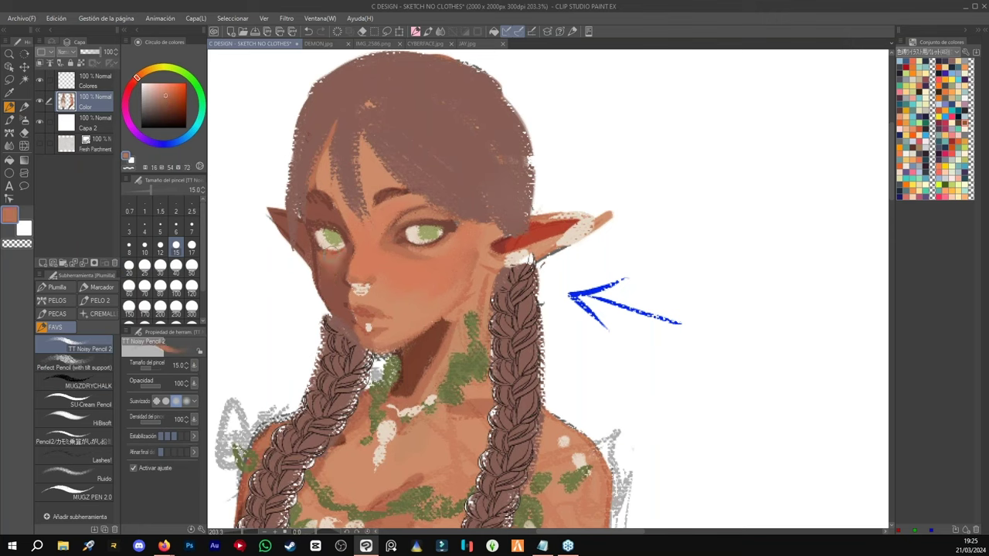
alt+click(327, 286)
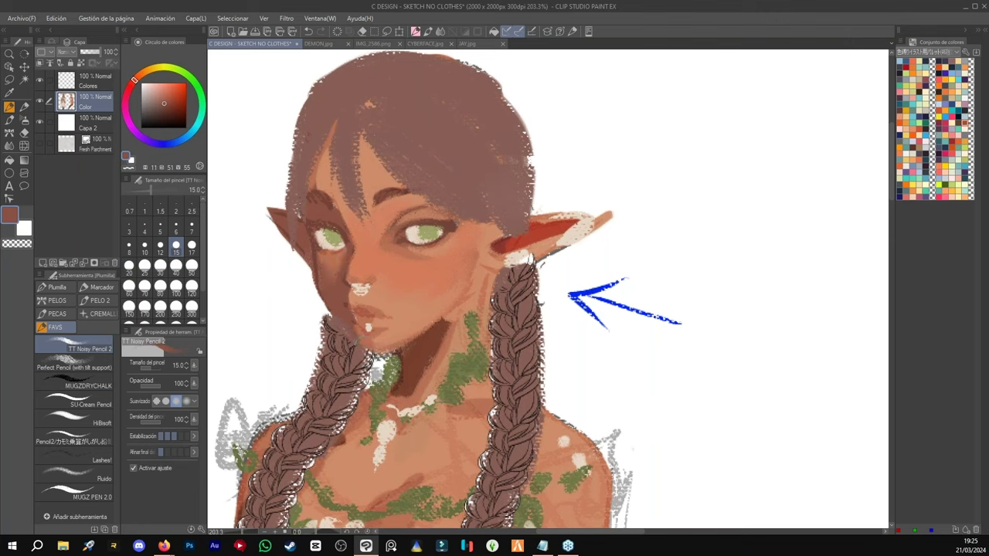
- Blend the shadow edge beside the nose and mouth with sampled skin and dark brown tones at brush size 15
alt+click(353, 294)
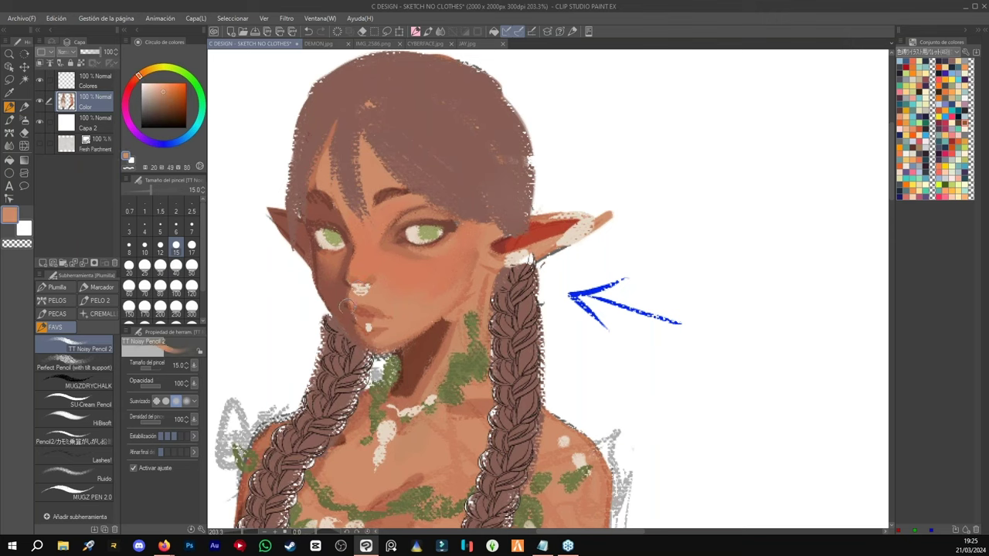
alt+click(378, 349)
alt+click(443, 220)
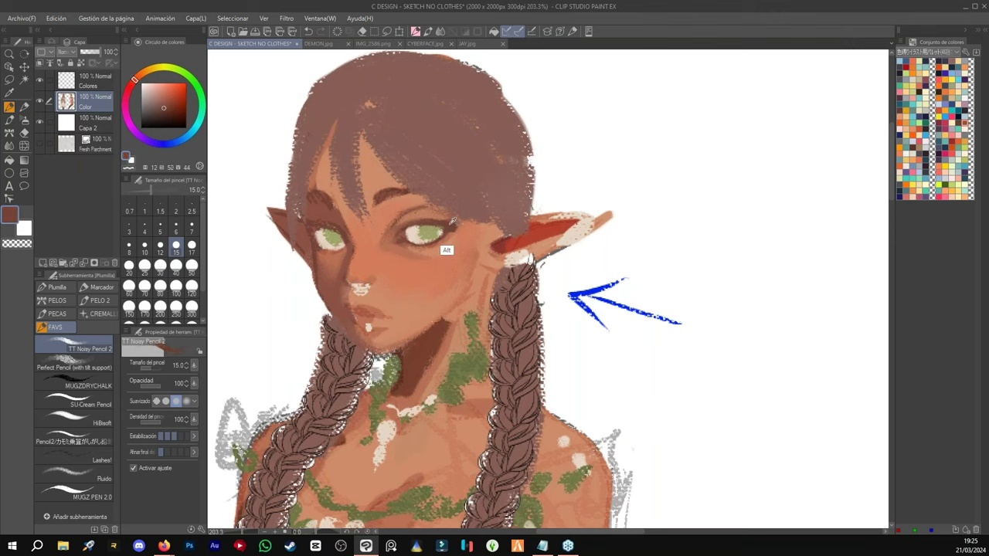
alt+click(330, 241)
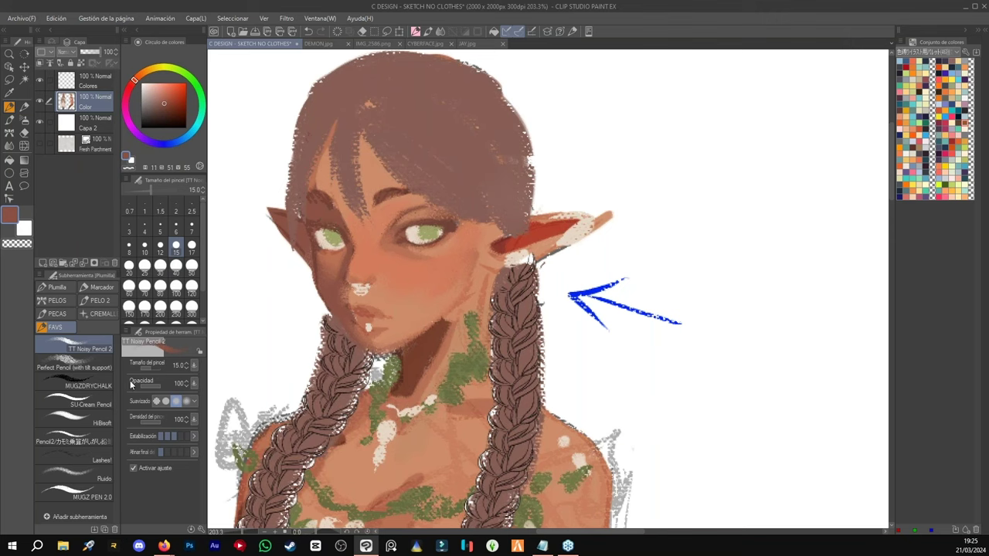
alt+click(365, 323)
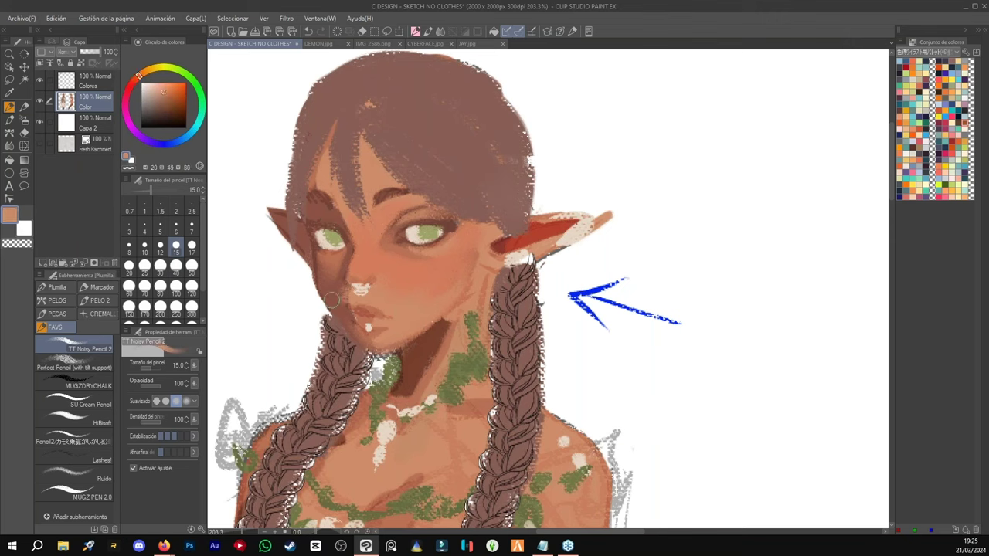
alt+click(334, 209)
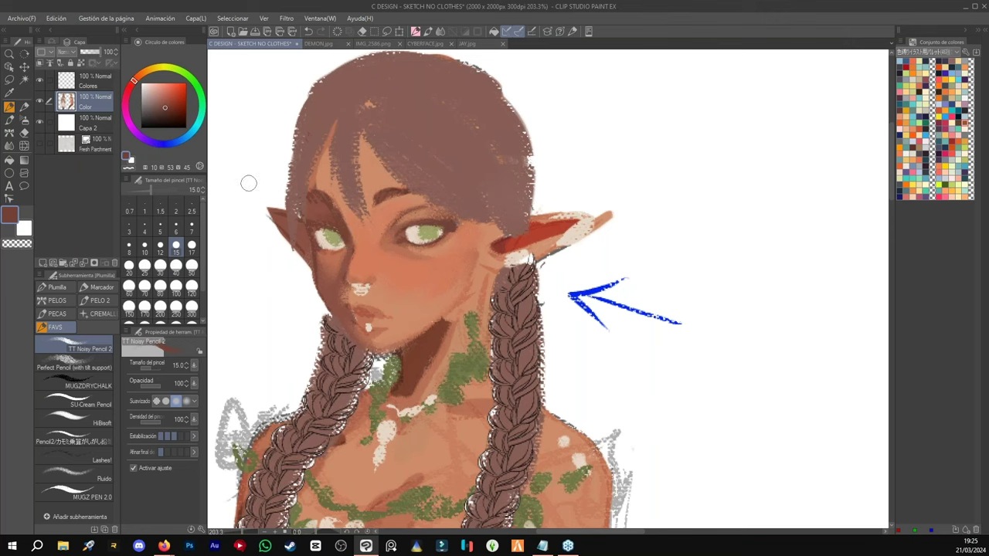
- Refine the lower lids and skin around both eyes with sampled tones at brush size 10
click(144, 245)
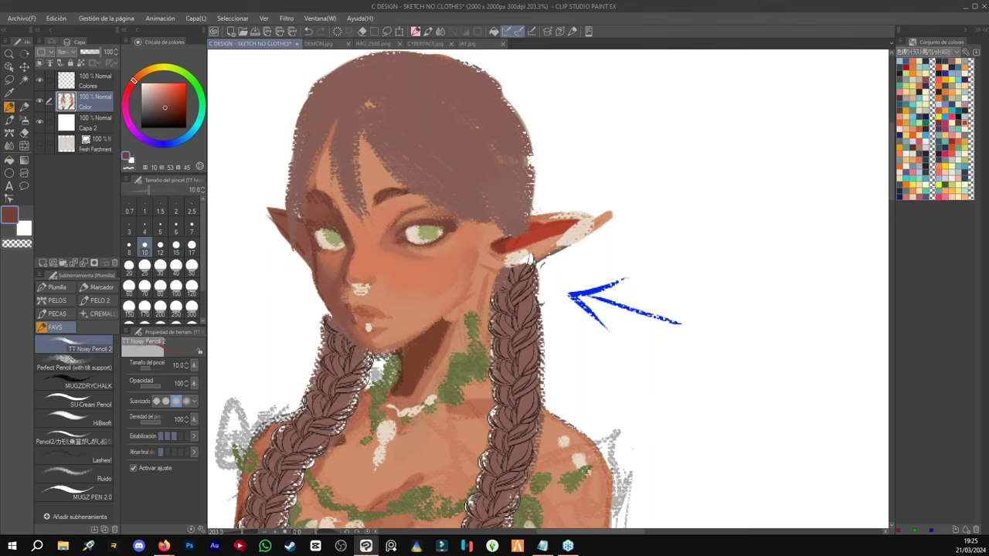
alt+click(386, 264)
alt+click(423, 245)
alt+click(324, 251)
alt+click(412, 233)
- Shade the eye whites with grey-brown and touch up the eyelids with sampled dark tones at brush size 8
click(147, 101)
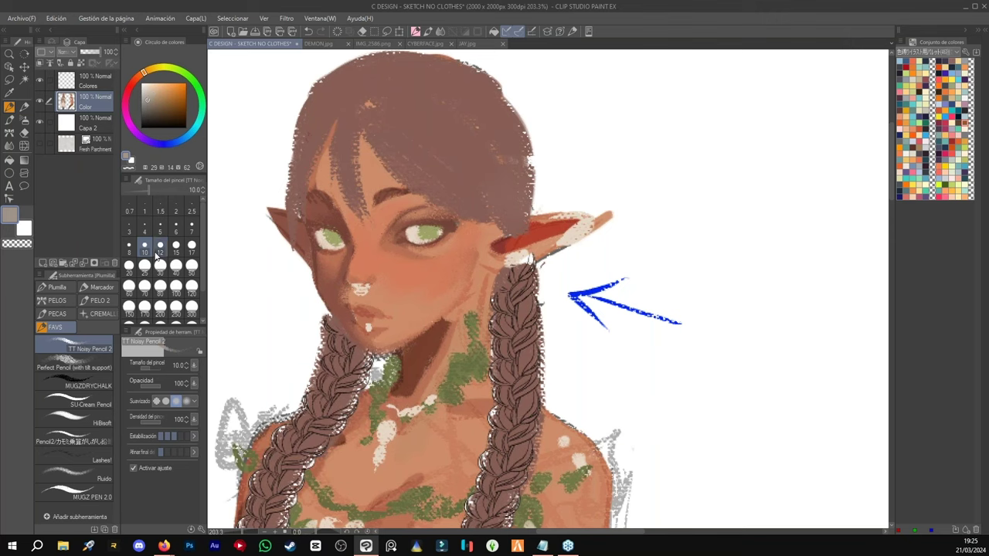
click(132, 248)
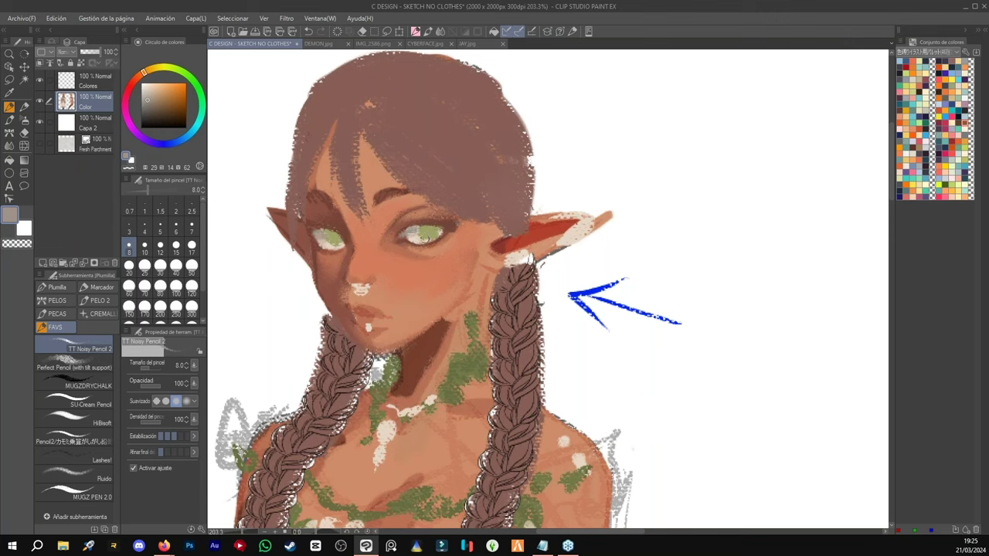
alt+click(422, 229)
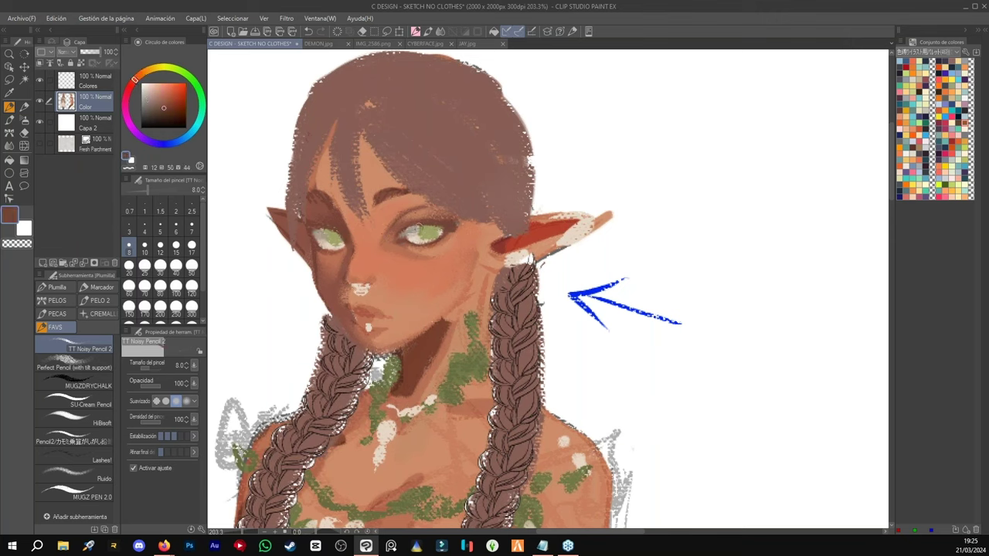
alt+click(422, 235)
alt+click(424, 225)
alt+click(331, 255)
alt+click(329, 241)
- Paint over most of the white mark beneath the nose with a sampled skin tone at brush size 8
key(alt)
key(alt)
key(ctrl+space)
ctrl+click(391, 295)
ctrl+click(391, 294)
alt+click(361, 323)
mouse_move(341, 294)
mouse_down()
mouse_move(365, 284)
mouse_move(342, 285)
mouse_up()
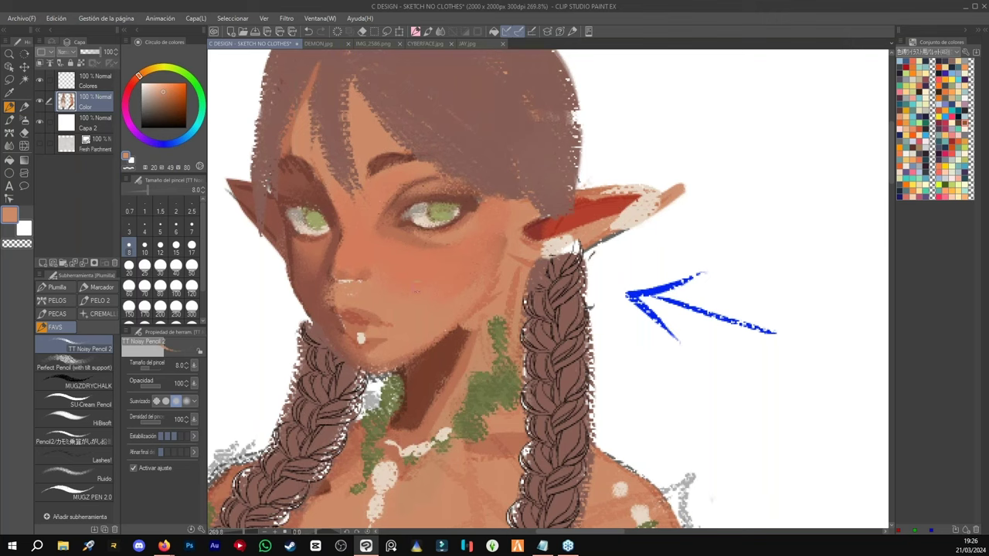
- Shape the underside and shadowed side of the nose with sampled shadow and skin tones at brush size 10
alt+click(337, 233)
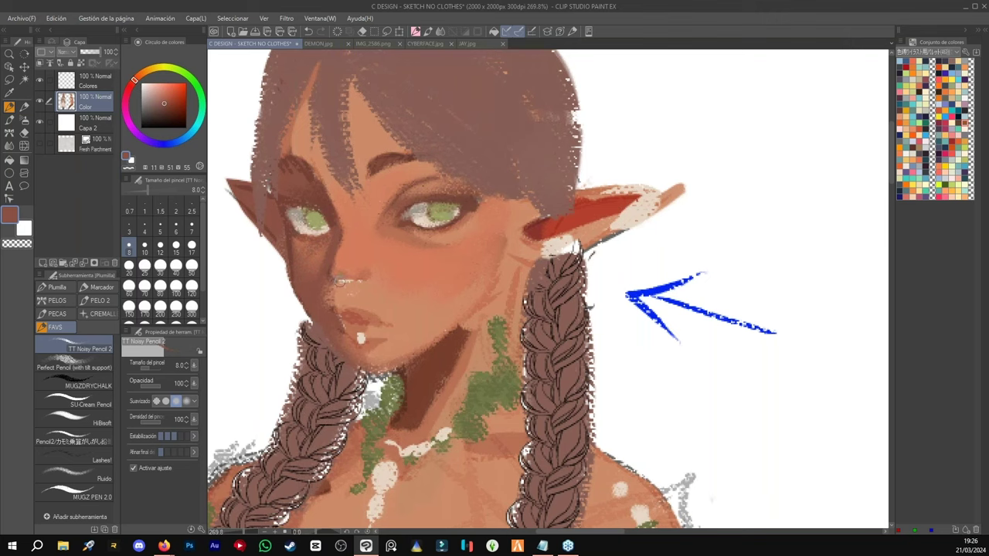
click(145, 244)
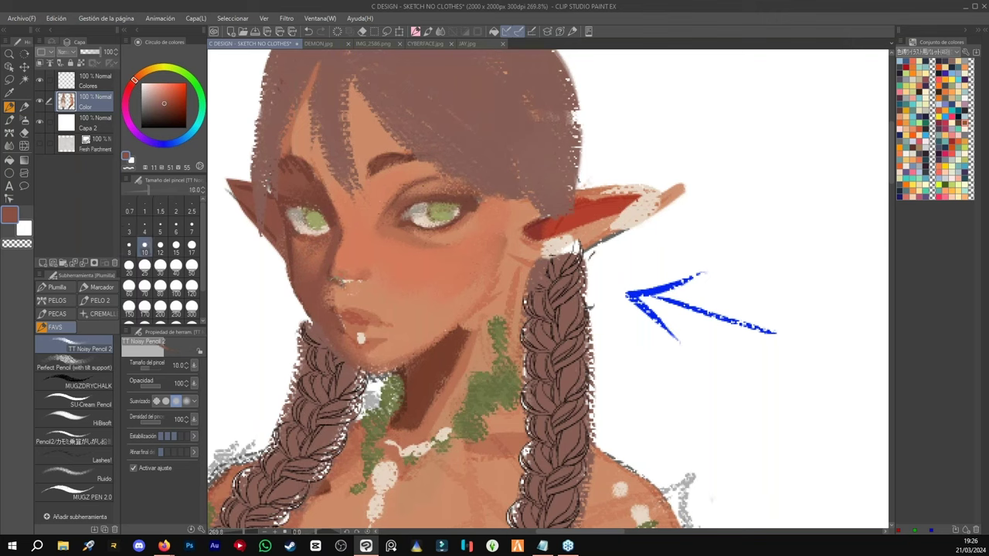
alt+click(339, 307)
alt+click(330, 307)
alt+click(346, 286)
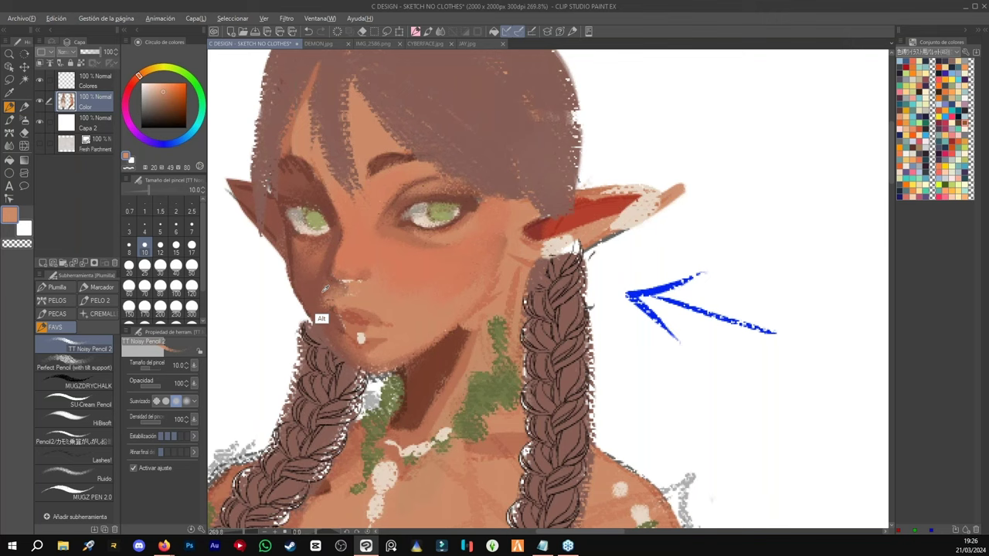
alt+click(324, 289)
alt+click(344, 272)
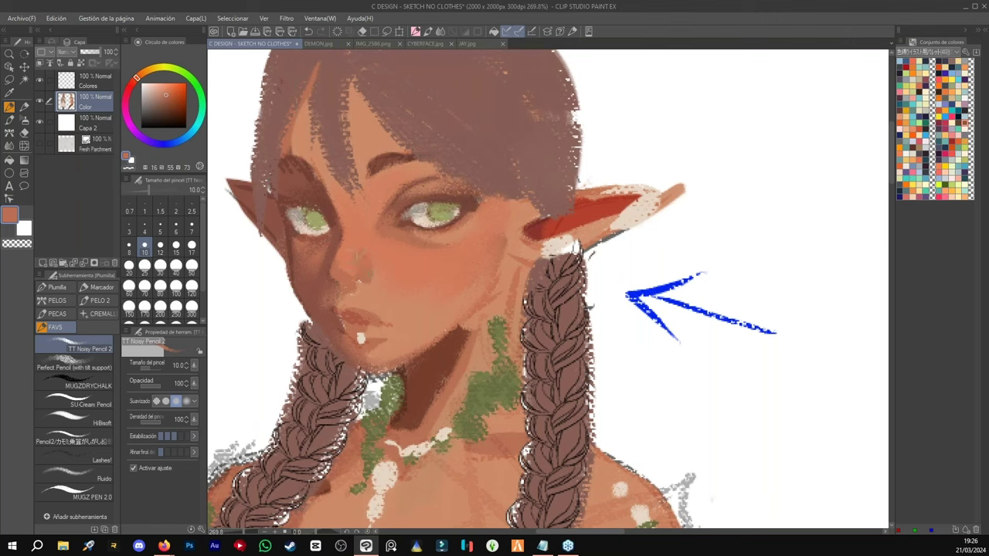
- Blend the nose tip and nostril area with sampled skin tones at brush size 10
alt+click(357, 256)
alt+click(365, 268)
alt+click(353, 263)
alt+click(366, 290)
key(ctrl+space)
drag(669, 311, 614, 183)
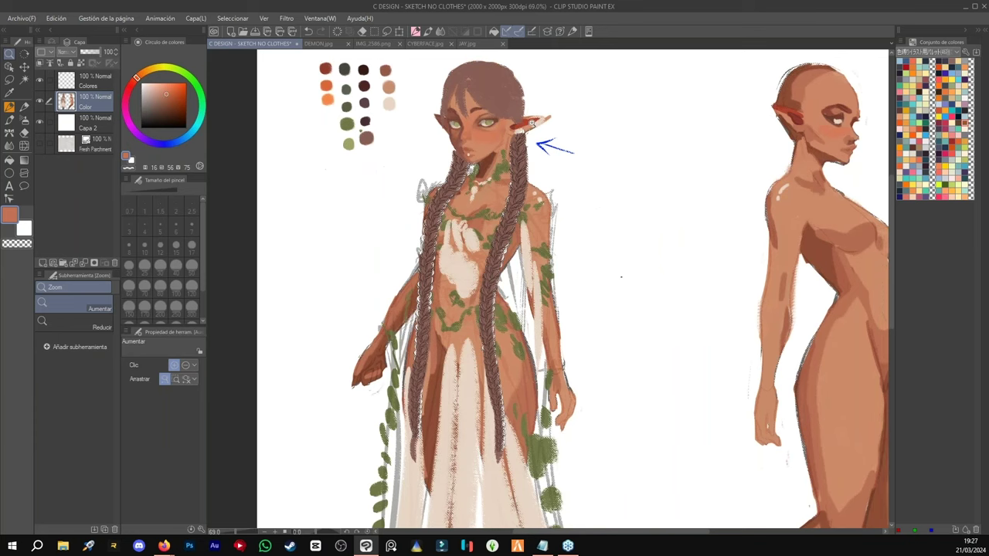
scroll(494, 146, up, 4)
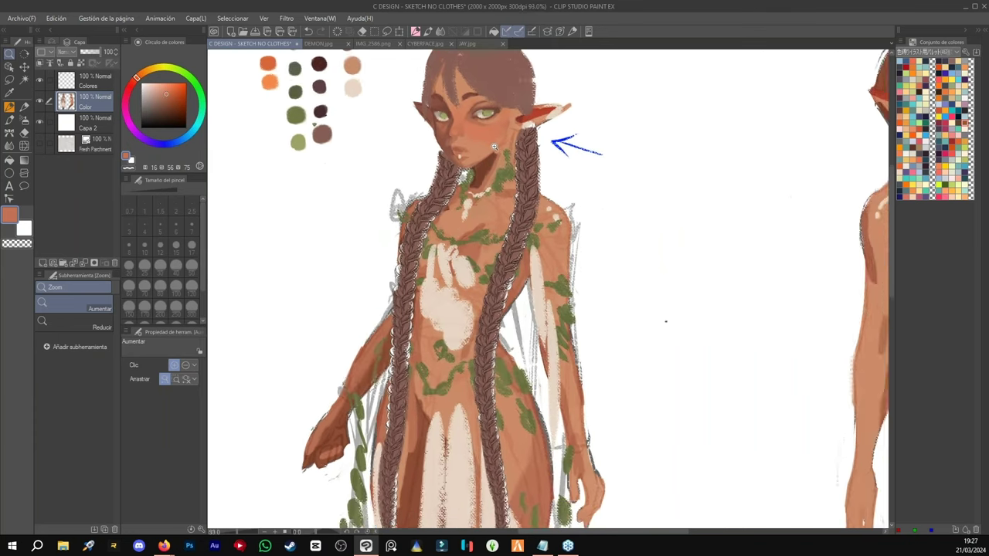
- Start a pale cream highlight along the jaw edge below the ear at brush size 8, using a lightened palette cream
drag(499, 182, 496, 271)
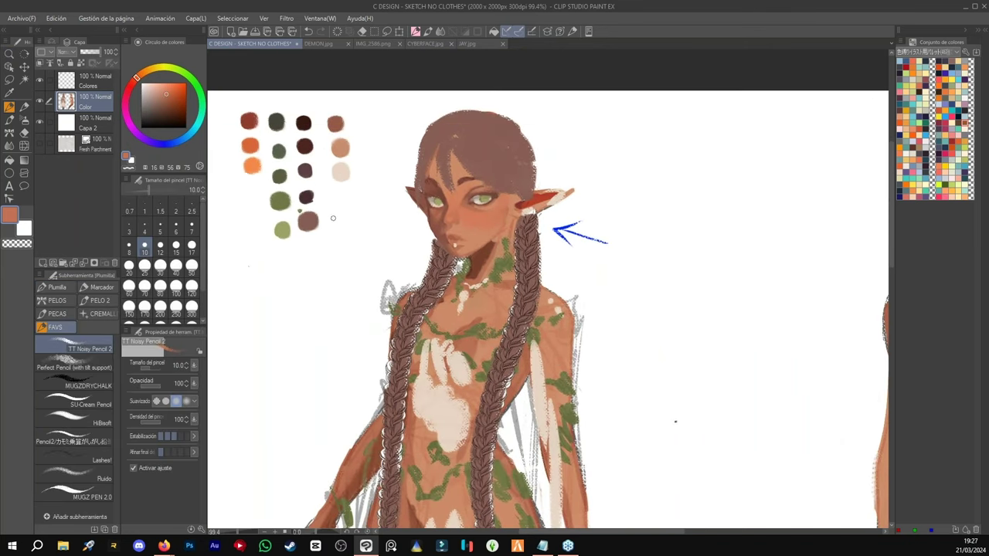
alt+click(339, 176)
click(153, 81)
scroll(559, 214, up, 5)
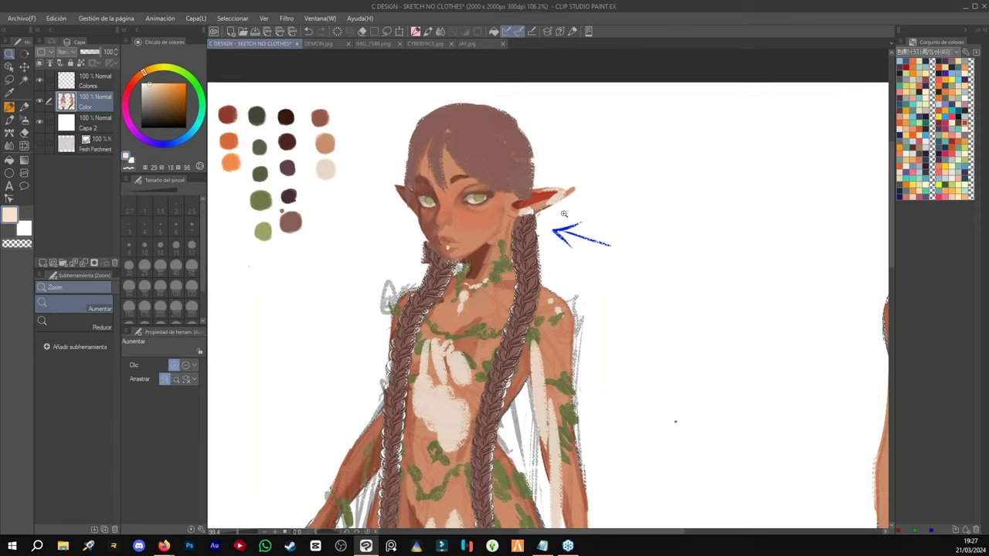
click(129, 244)
drag(478, 206, 470, 230)
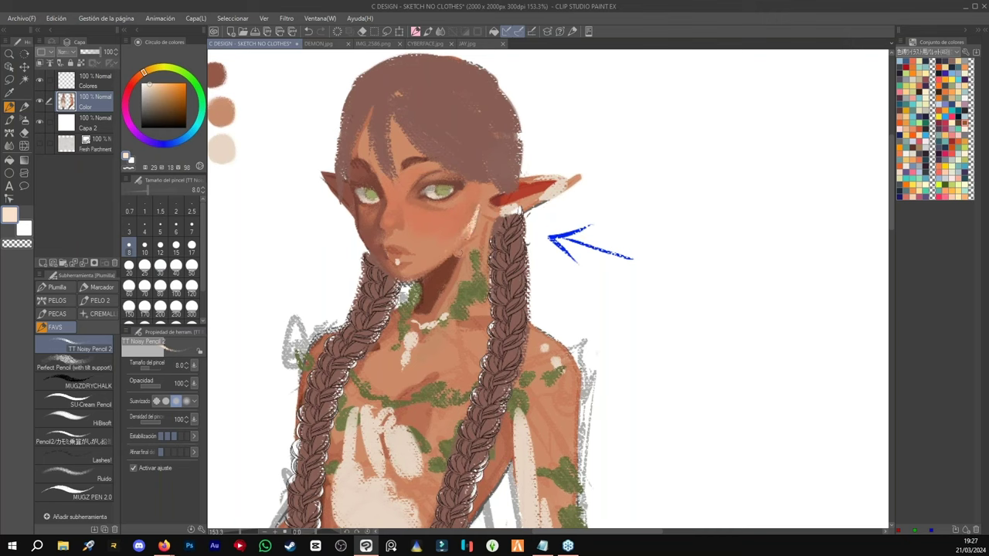
- Extend the pale cream jaw highlight down toward the chin on the Colores layer
click(89, 88)
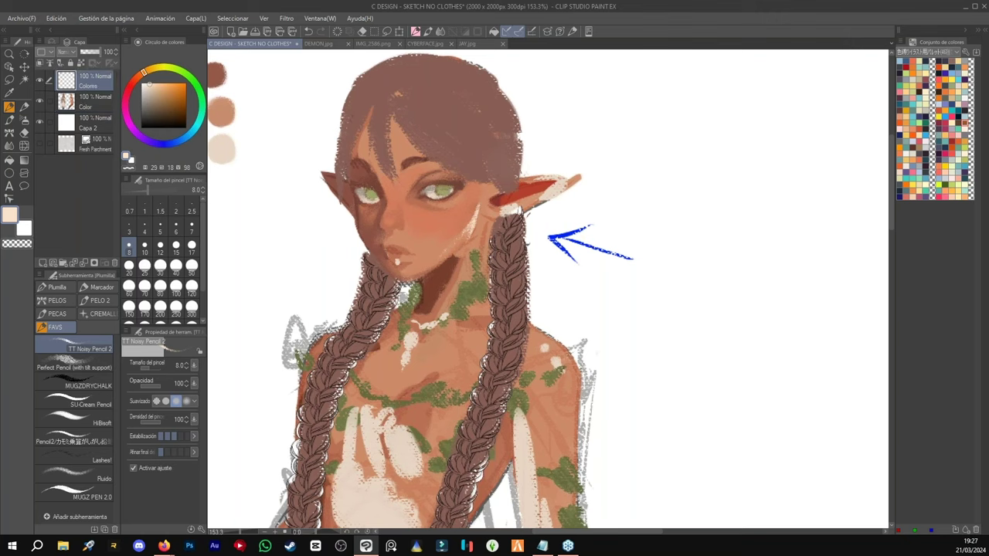
drag(470, 229, 440, 261)
mouse_move(426, 264)
mouse_down()
mouse_move(471, 235)
mouse_move(520, 128)
mouse_move(545, 102)
mouse_up()
key(ctrl+space)
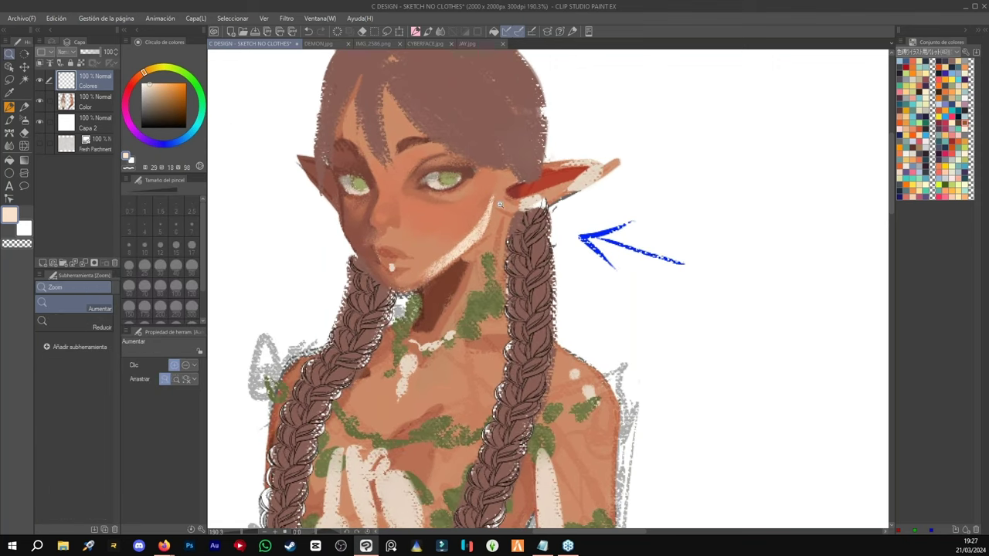
drag(476, 241, 442, 270)
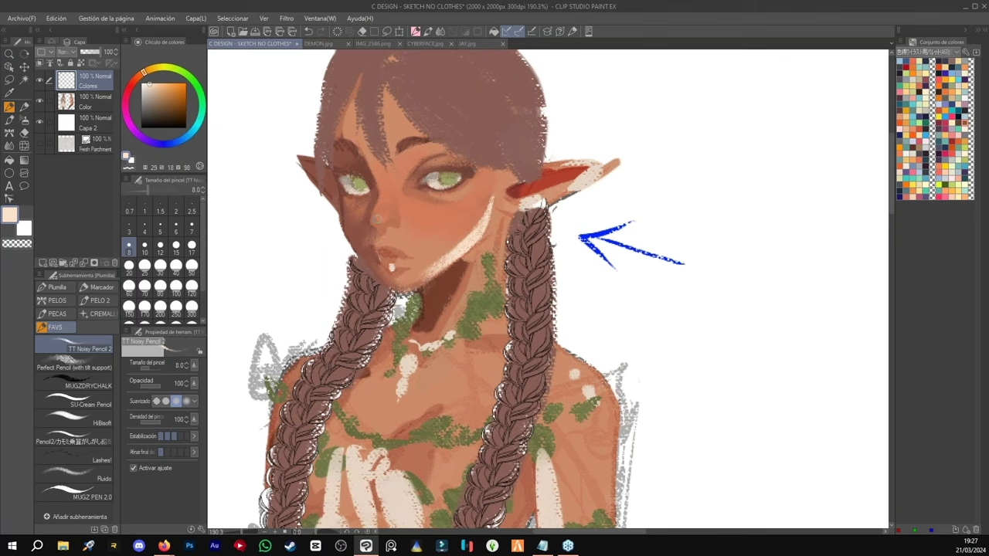
- Add small pale highlights to the nose tip and above the upper lip, sampling a skin tone to soften them
drag(400, 231, 399, 230)
drag(412, 250, 416, 254)
alt+click(398, 251)
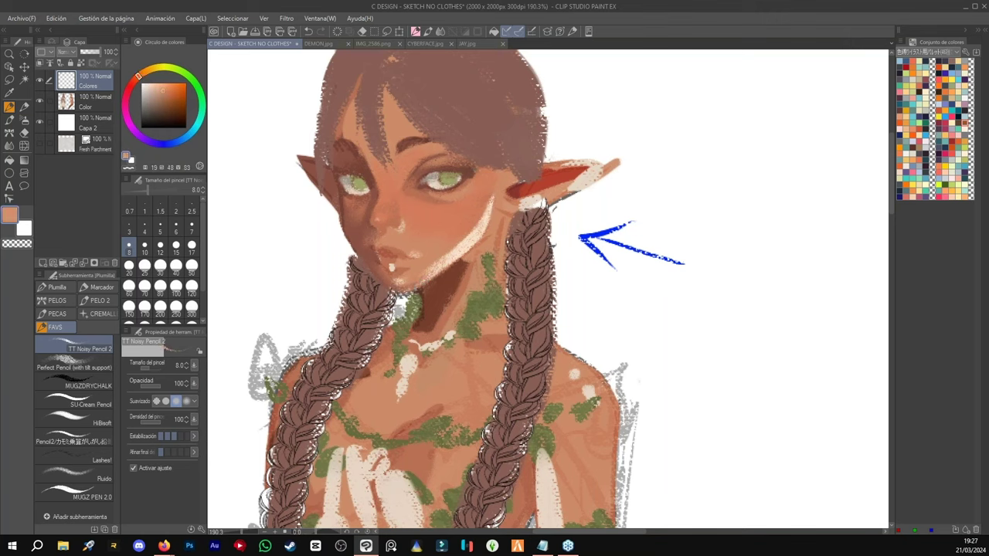
- Darken the line between the lips out to the mouth corners with sampled brown tones
alt+click(388, 251)
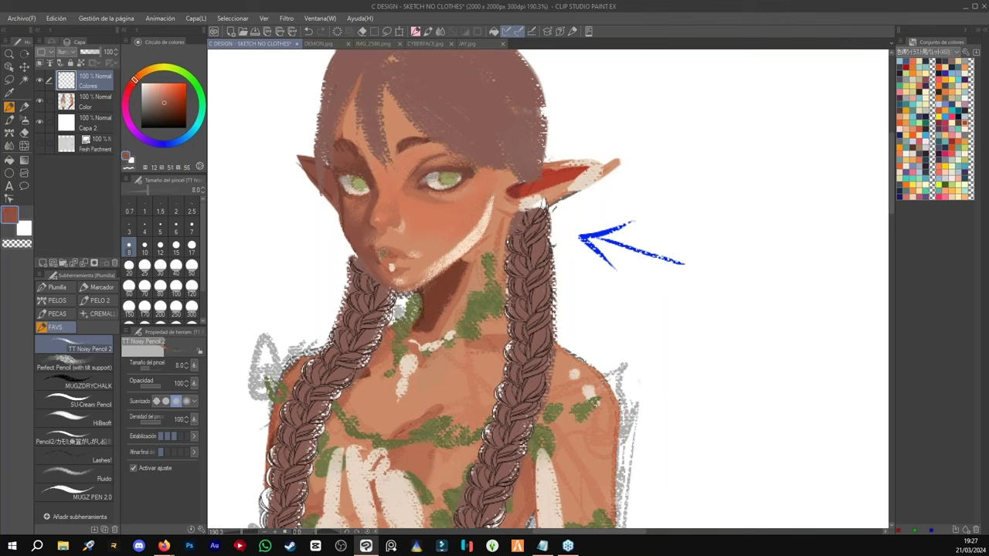
alt+click(405, 272)
drag(384, 254, 380, 253)
drag(421, 258, 415, 255)
alt+click(382, 254)
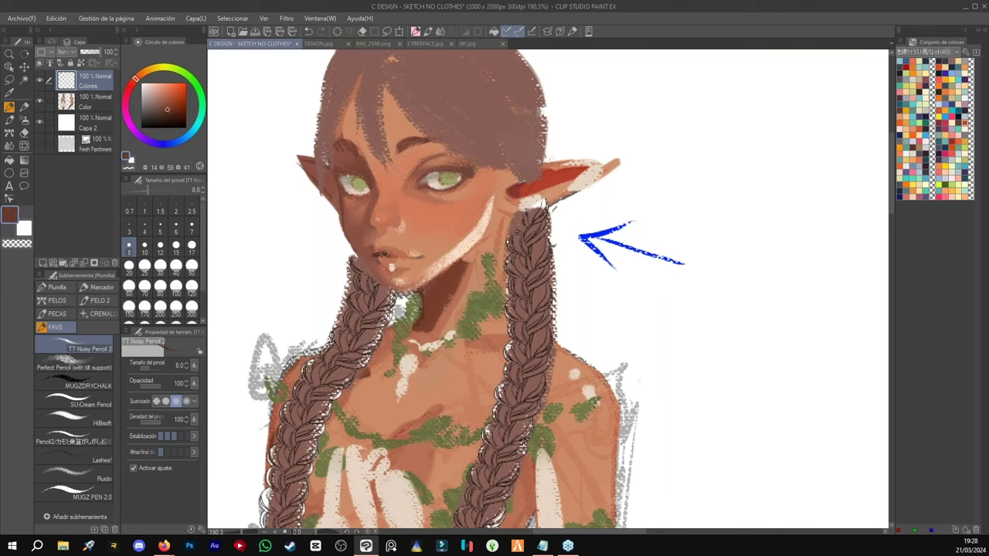
- Shape the upper lip and clean up the mouth corner with sampled lip and skin tones
alt+click(378, 252)
alt+click(388, 251)
alt+click(387, 257)
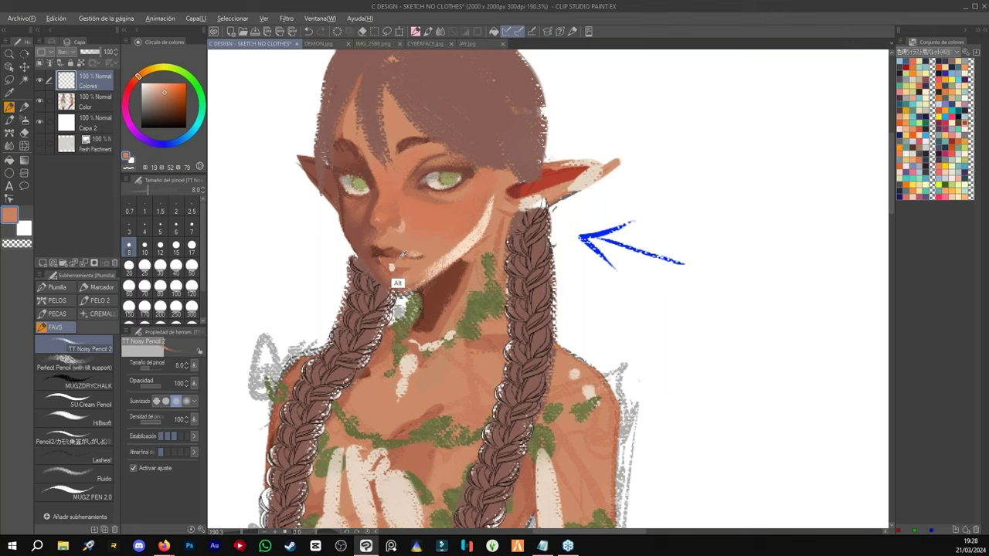
alt+click(407, 256)
alt+click(381, 280)
- Color the lips with sampled reds and define the lower lip
alt+click(379, 252)
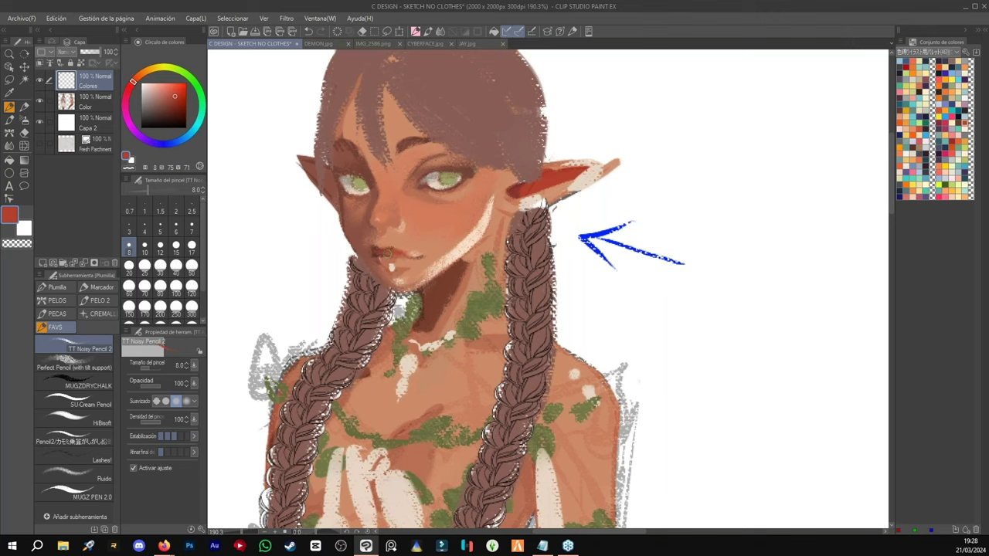
alt+click(375, 253)
alt+click(391, 251)
alt+click(392, 266)
drag(387, 265, 408, 261)
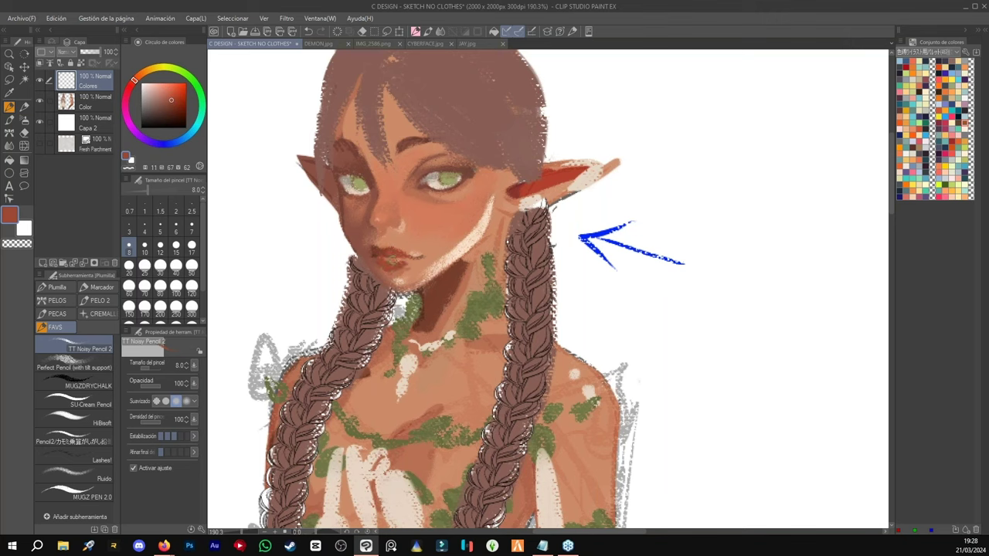
- Fill out the lips in deeper red-brown and blend the surrounding skin with sampled tones
alt+click(375, 263)
alt+click(382, 287)
alt+click(381, 259)
alt+click(557, 178)
alt+click(449, 247)
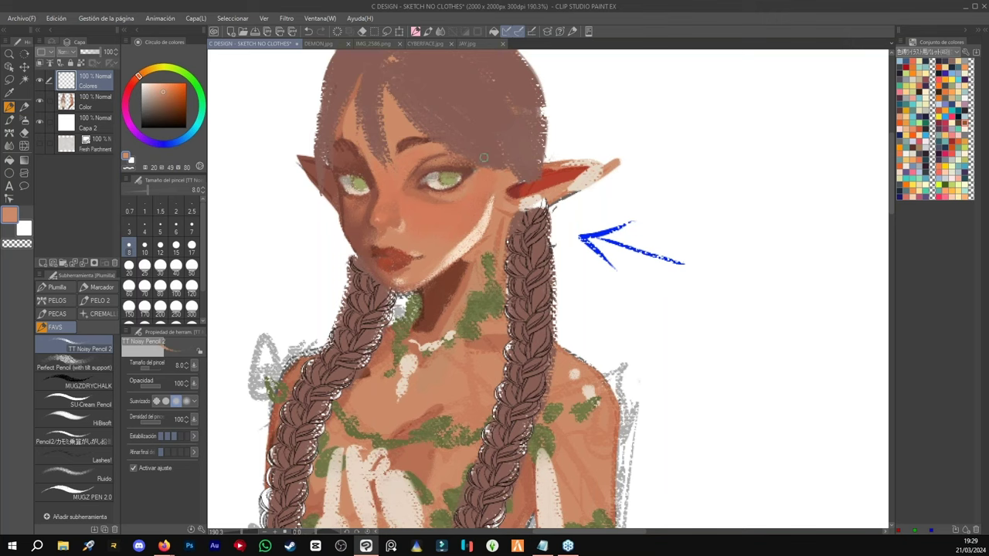
alt+click(402, 254)
- Shade the neck beneath the jaw with the MUGZDRYCHALK brush at size 15 in the palette's dark red-brown
click(91, 386)
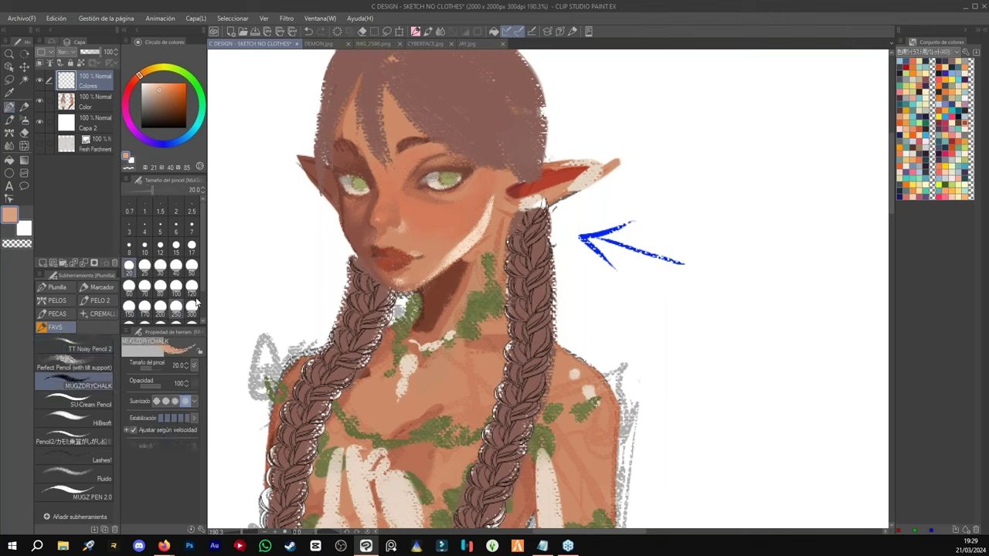
click(176, 246)
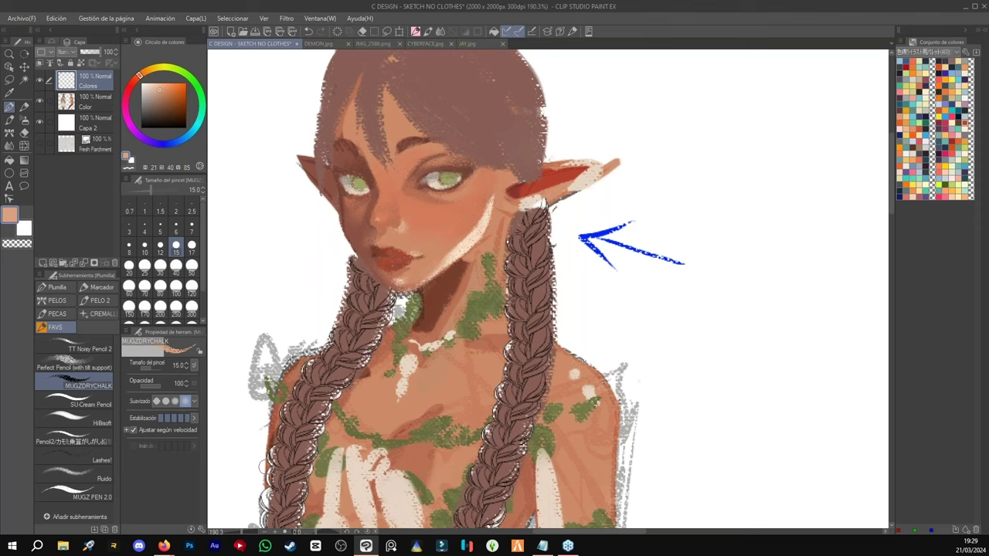
drag(420, 326, 569, 378)
drag(443, 363, 537, 377)
alt+click(348, 168)
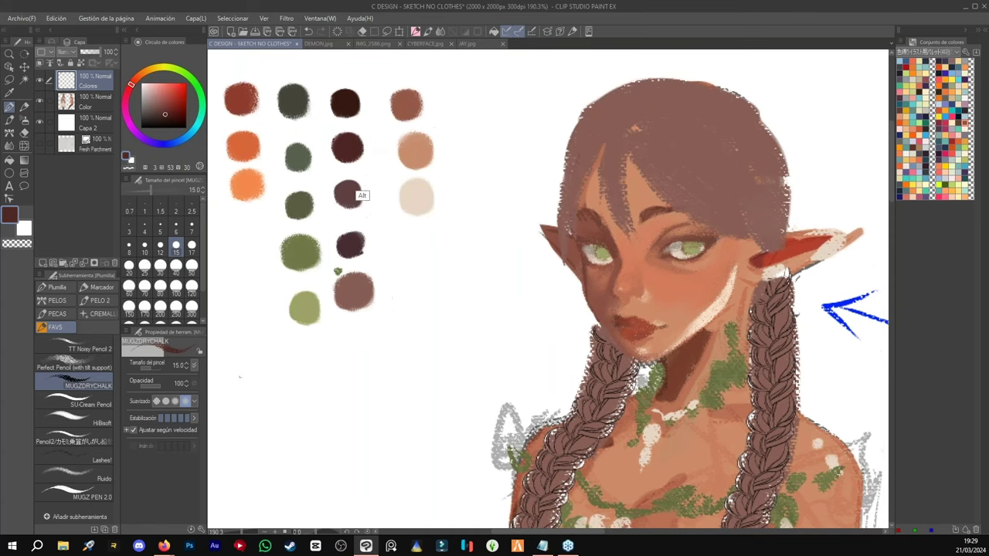
drag(689, 408, 637, 390)
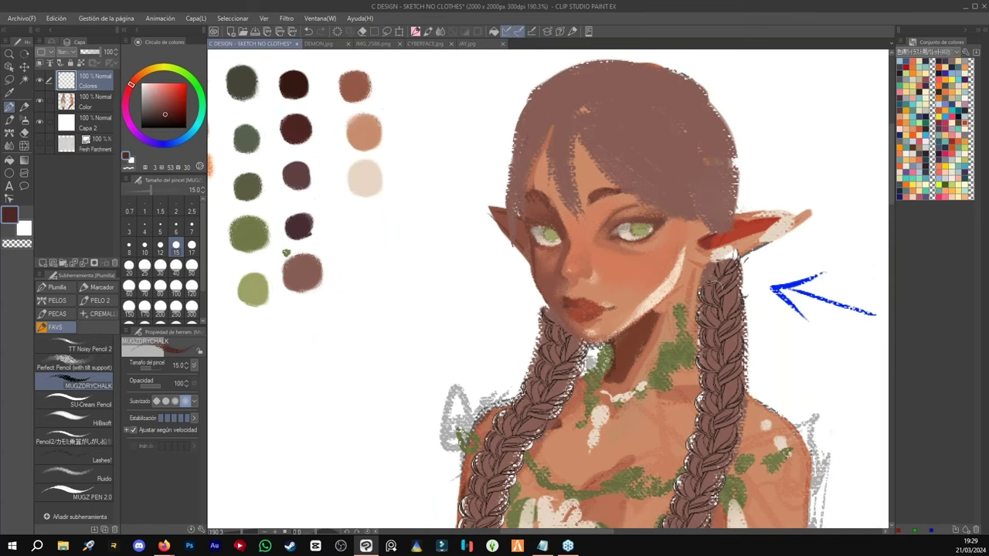
drag(686, 345, 681, 371)
- Deepen the shadowed side of the face, the nose side, the eyeliner and the mouth corner with the dark red-brown chalk
drag(522, 193, 537, 290)
mouse_move(526, 234)
mouse_down()
mouse_move(536, 285)
mouse_move(524, 222)
mouse_move(541, 297)
mouse_move(533, 279)
mouse_move(566, 330)
mouse_move(652, 309)
mouse_move(672, 293)
mouse_move(665, 300)
mouse_move(683, 258)
mouse_move(652, 309)
mouse_move(675, 293)
mouse_move(626, 334)
mouse_up()
mouse_move(565, 242)
mouse_down()
mouse_move(559, 232)
mouse_move(561, 273)
mouse_move(562, 258)
mouse_up()
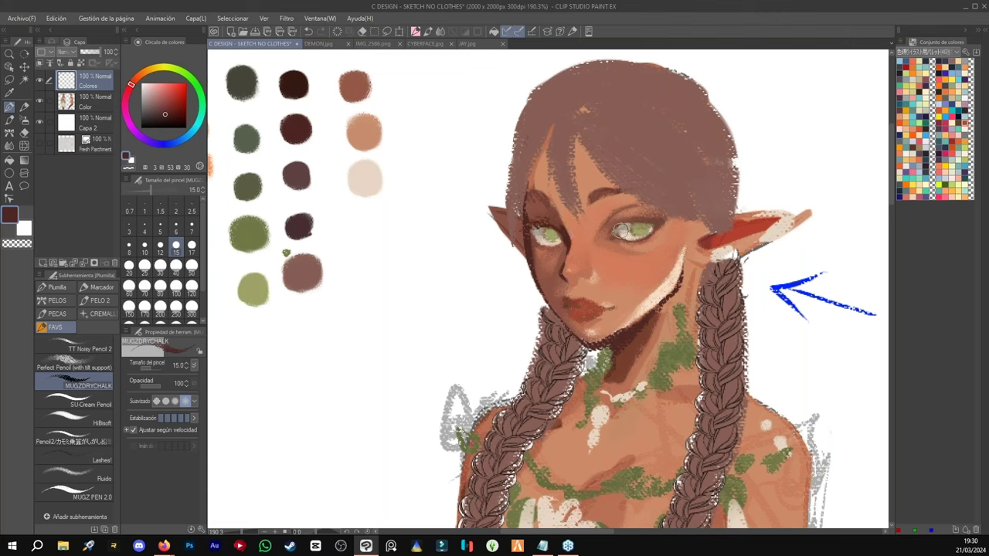
mouse_move(616, 232)
mouse_down()
mouse_move(665, 219)
mouse_move(647, 222)
mouse_move(678, 211)
mouse_up()
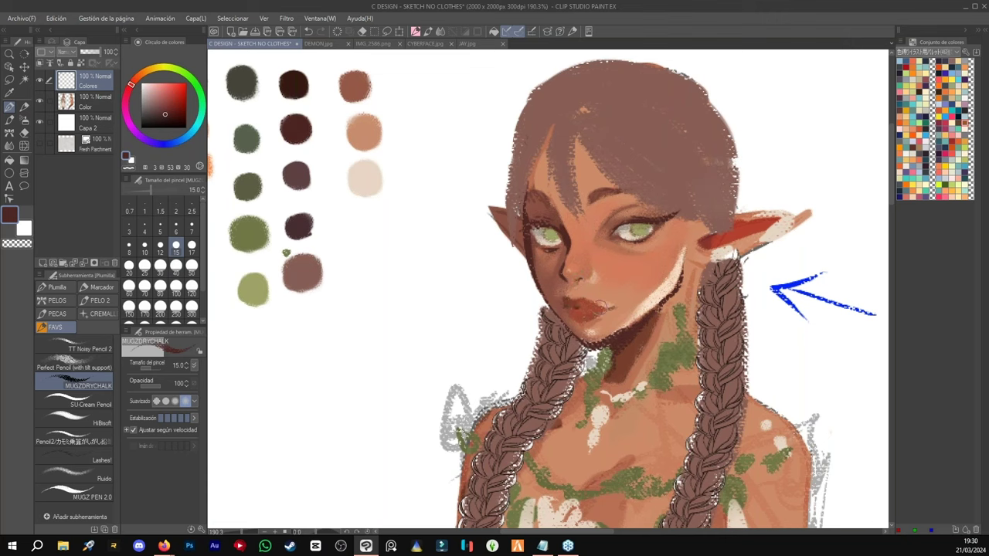
drag(565, 308, 568, 303)
- Reinforce the dark shadows around the eyes, nose and jaw edge with TT Noisy Pencil 2 at size 10
key(p)
key(p)
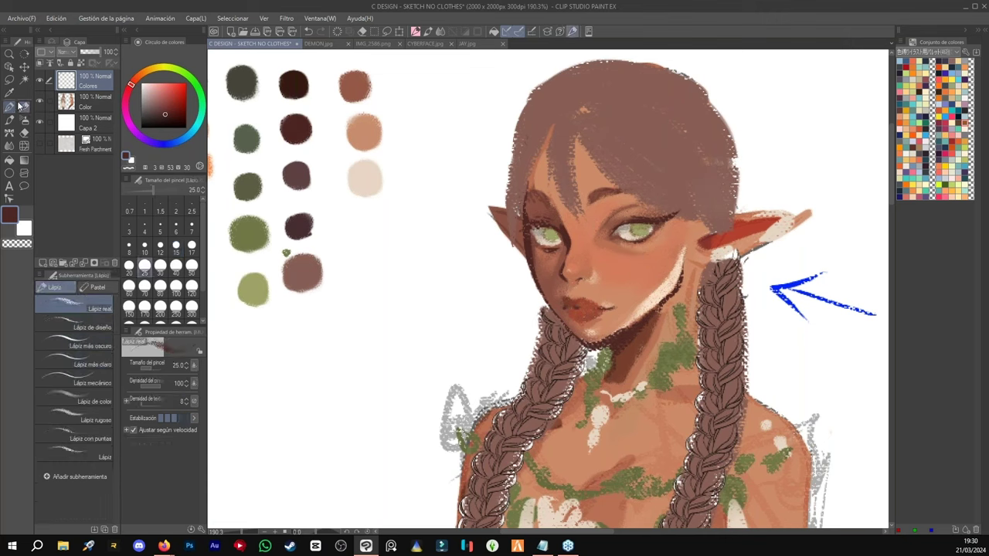
click(146, 251)
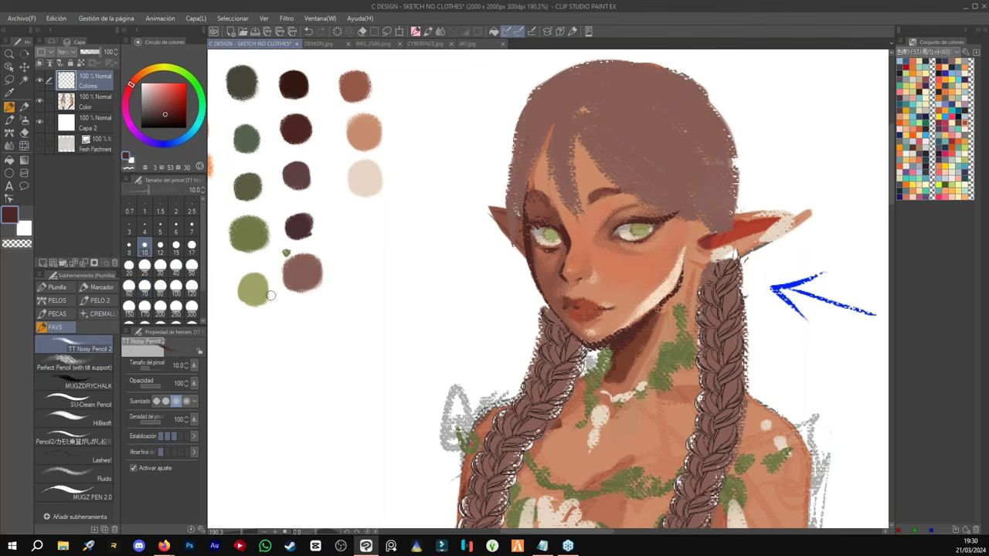
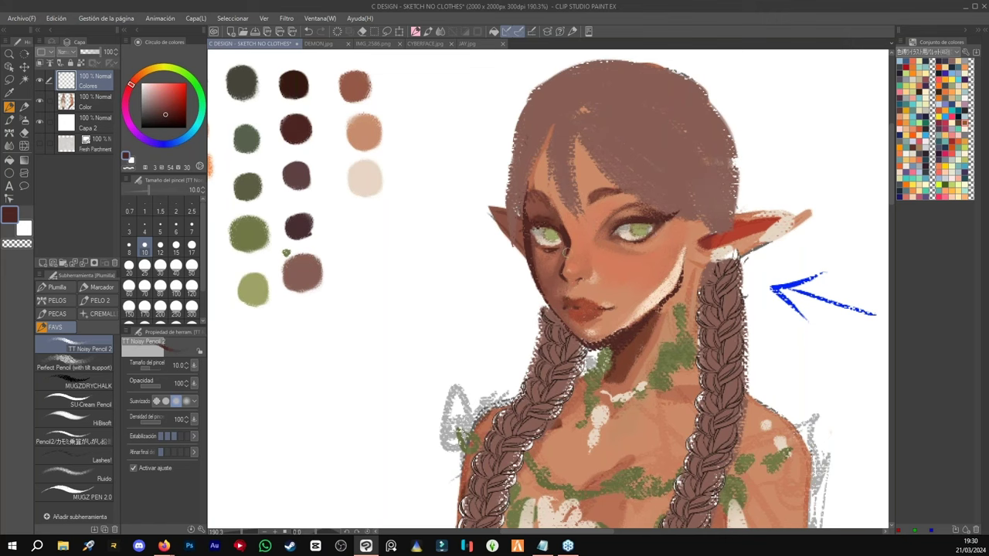
drag(560, 244, 554, 261)
mouse_move(678, 285)
mouse_down()
mouse_move(648, 320)
mouse_move(567, 323)
mouse_up()
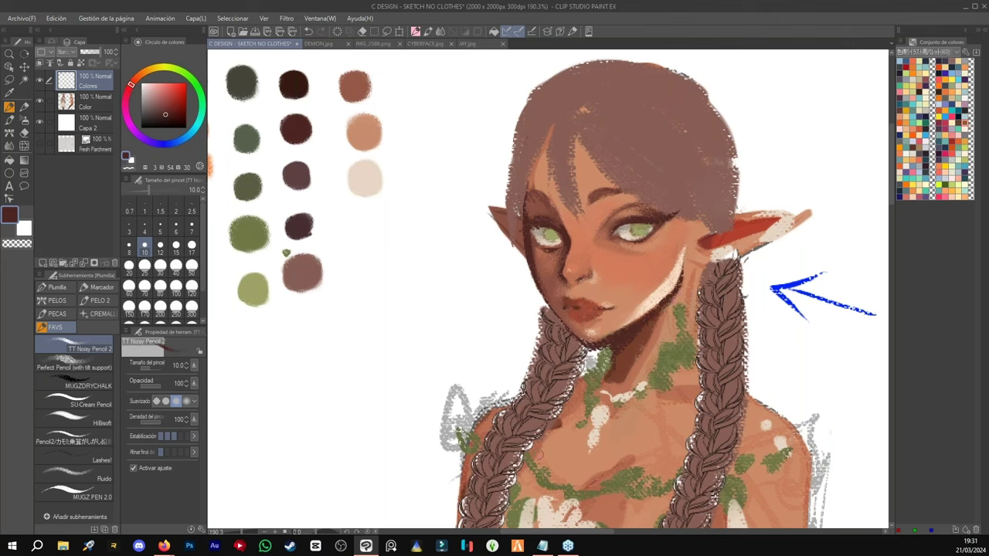
- Blush the cheek and nose with red sampled from the inner ear, using brush sizes 50 and 40
alt+click(754, 222)
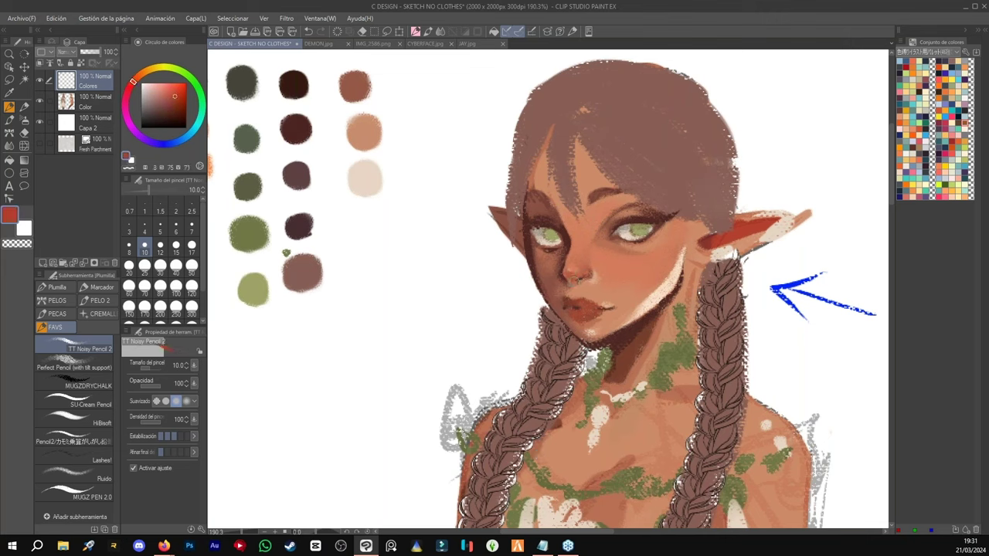
click(192, 265)
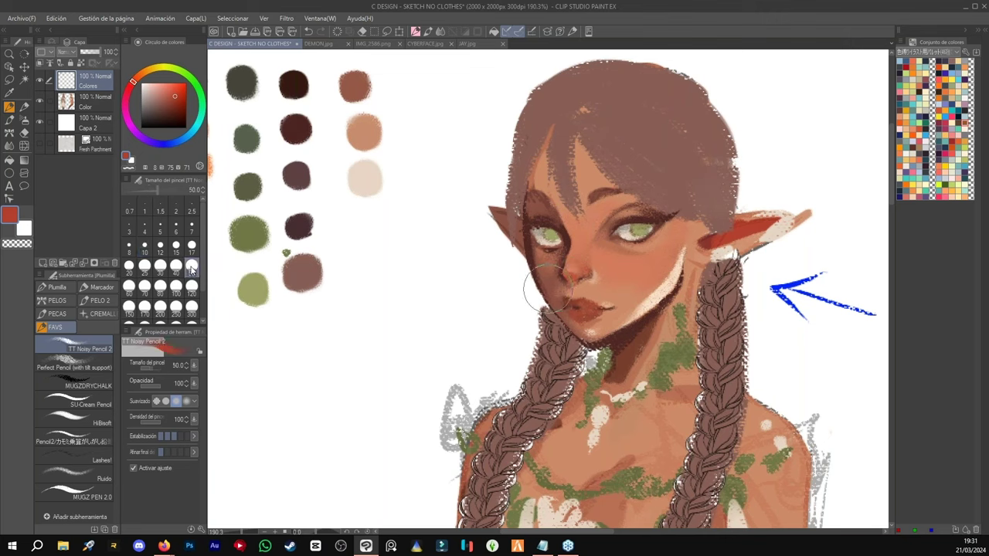
mouse_move(668, 274)
mouse_down()
mouse_move(673, 248)
mouse_move(664, 279)
mouse_move(666, 243)
mouse_move(642, 284)
mouse_move(662, 247)
mouse_move(673, 259)
mouse_move(666, 282)
mouse_up()
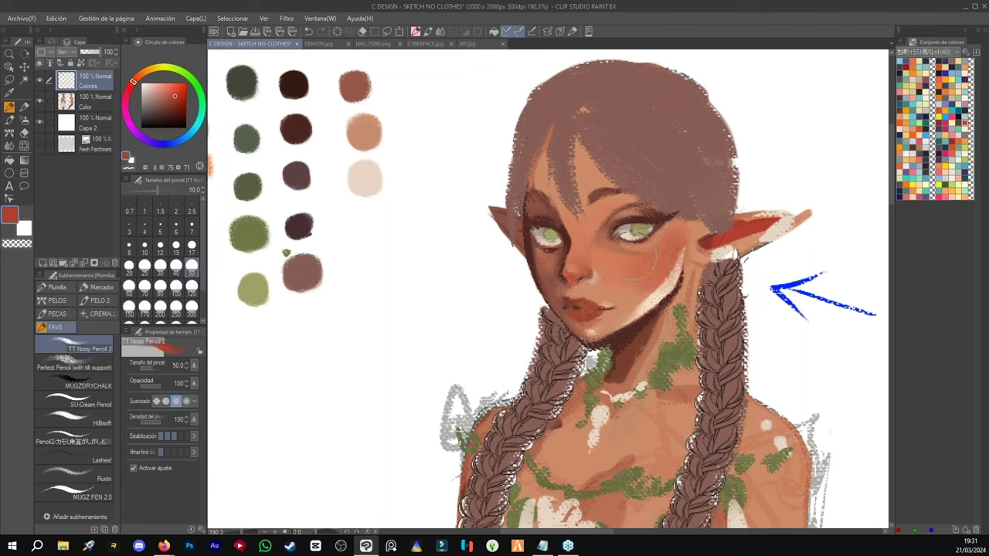
click(175, 265)
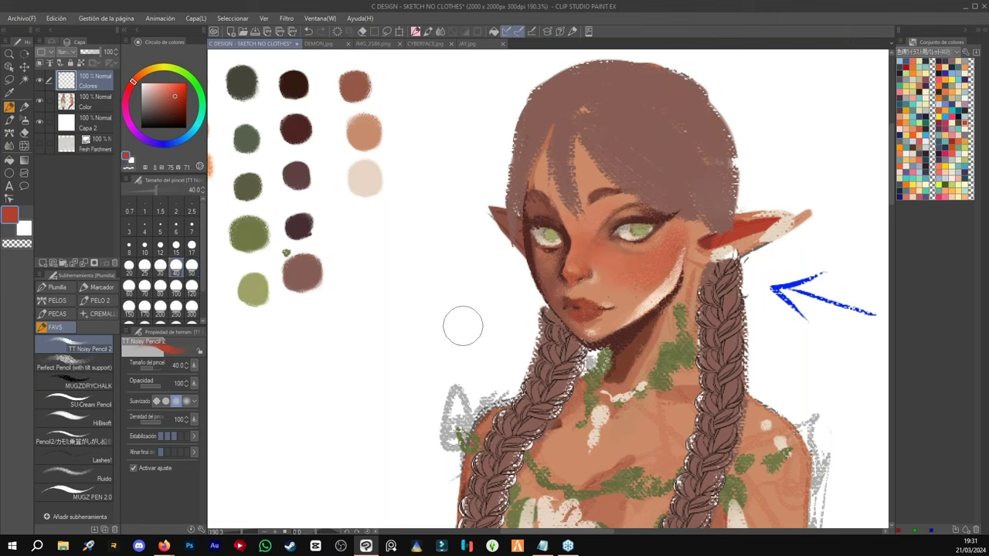
- Add a new layer in Subexponer color blend mode and choose the MUGZDRYCHALK brush at size 12
click(43, 262)
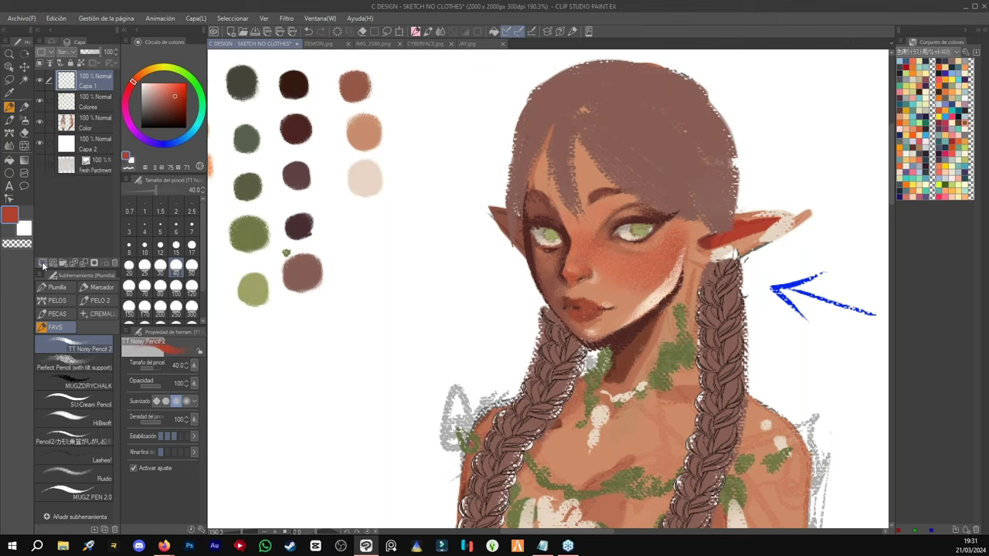
click(89, 383)
click(161, 247)
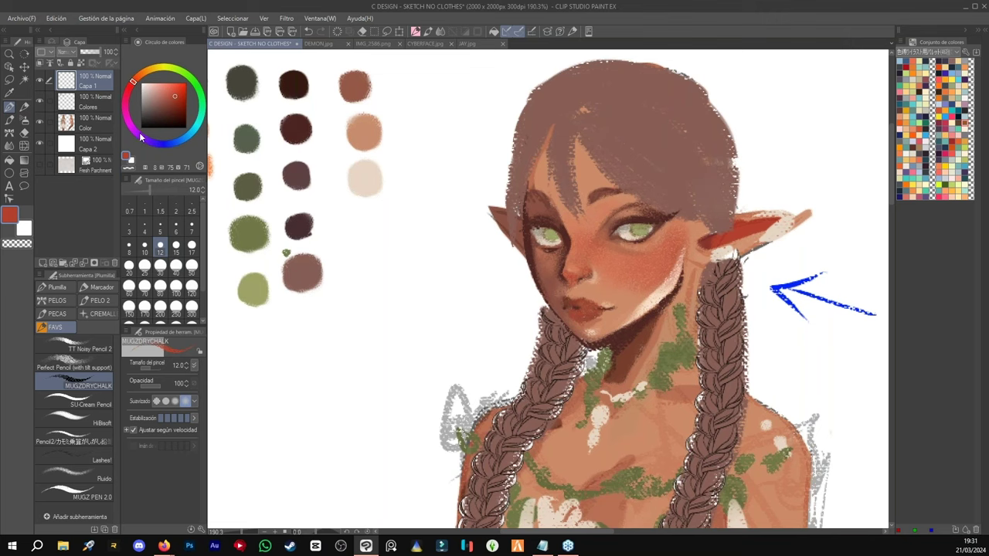
click(71, 49)
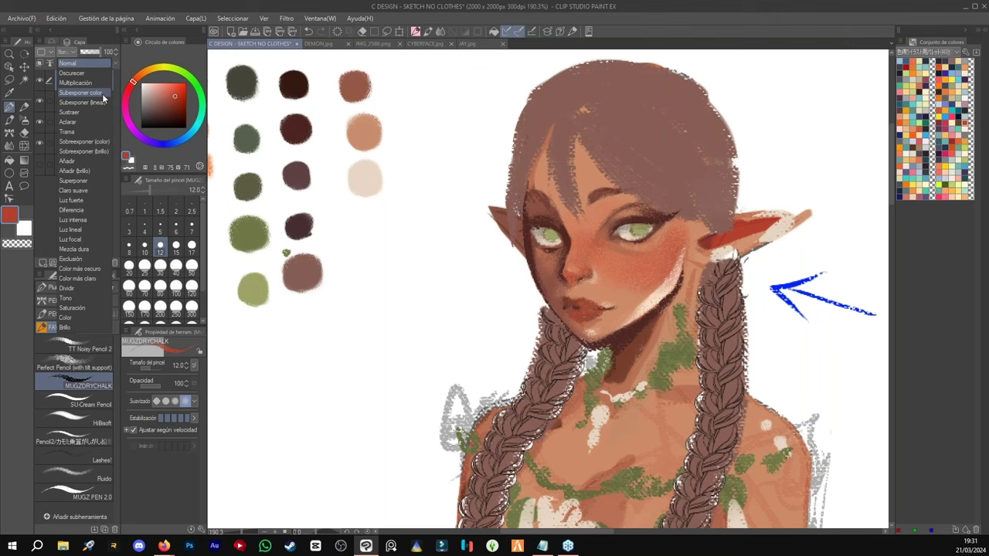
click(156, 198)
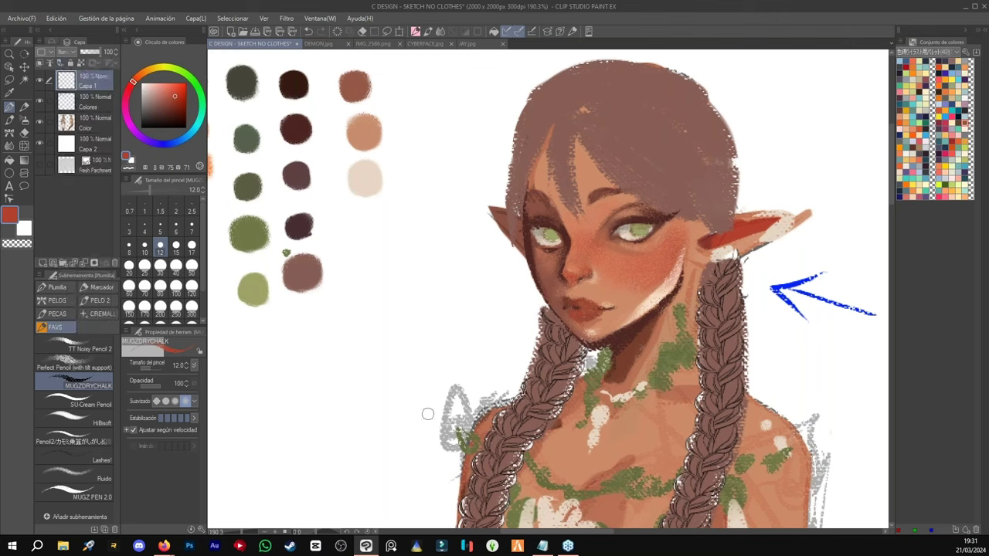
- Hatch textured red strokes across the nose, both cheeks and the lips using a sampled cheek tone
alt+click(674, 253)
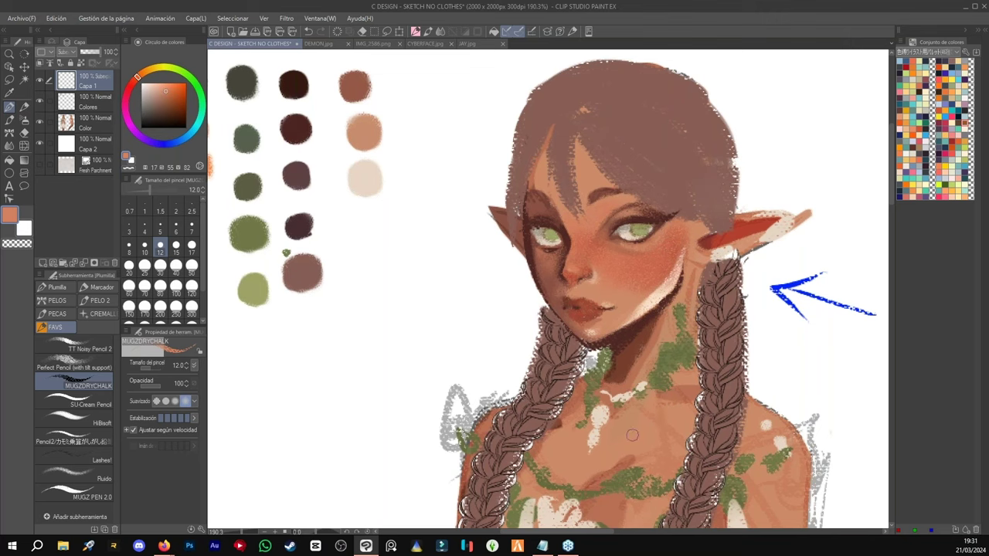
mouse_move(677, 233)
mouse_down()
mouse_move(664, 290)
mouse_move(650, 291)
mouse_move(625, 273)
mouse_up()
drag(625, 247, 621, 279)
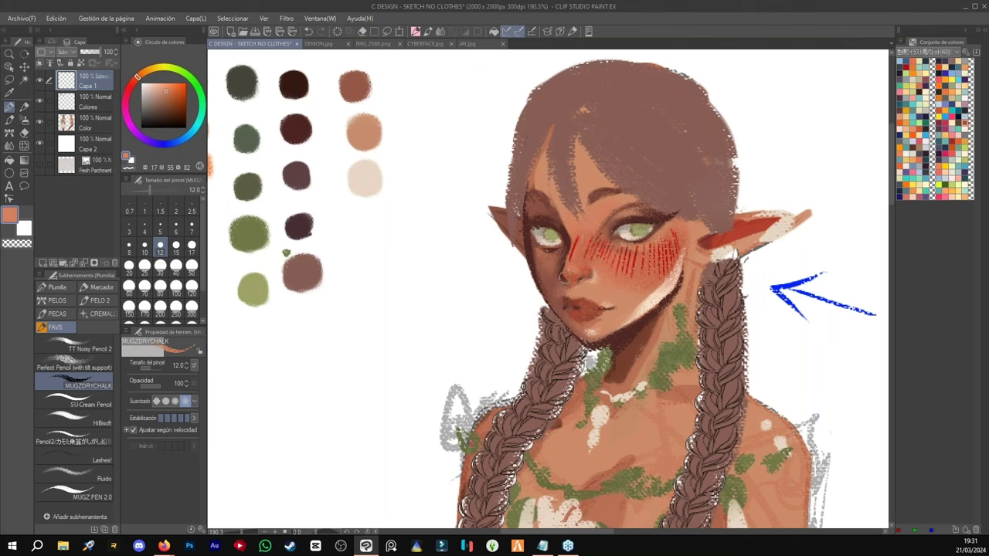
mouse_move(561, 246)
mouse_down()
mouse_move(545, 278)
mouse_move(527, 272)
mouse_up()
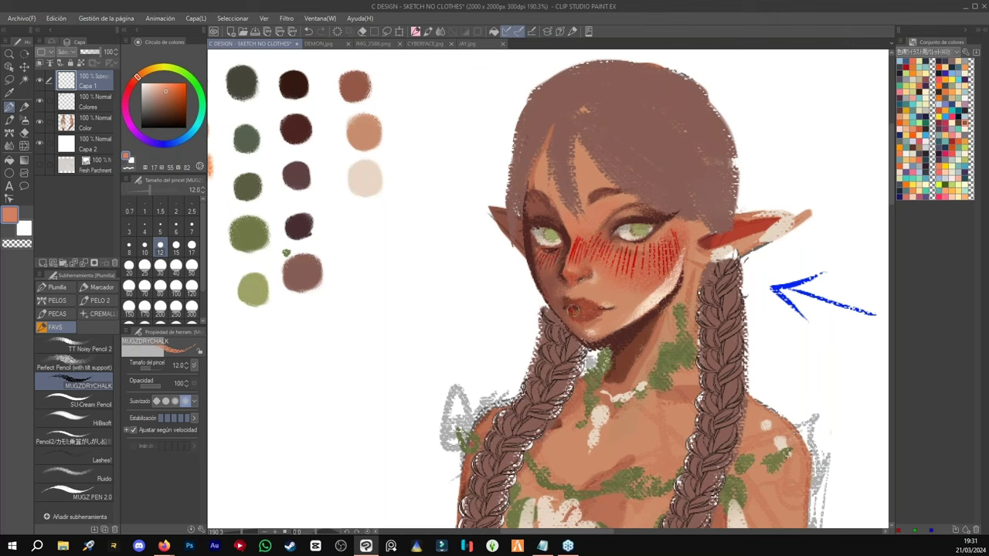
mouse_move(571, 300)
mouse_down()
mouse_move(572, 310)
mouse_move(584, 310)
mouse_up()
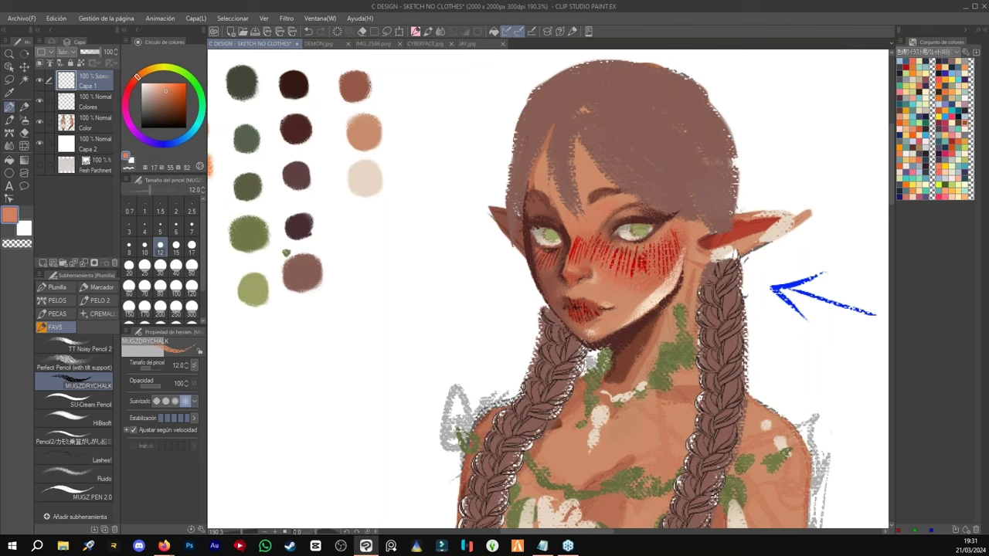
- Add red hatching to the shaded far cheek and reduce the blush layer's opacity to 51%
mouse_move(554, 246)
mouse_down()
mouse_move(544, 277)
mouse_move(533, 266)
mouse_up()
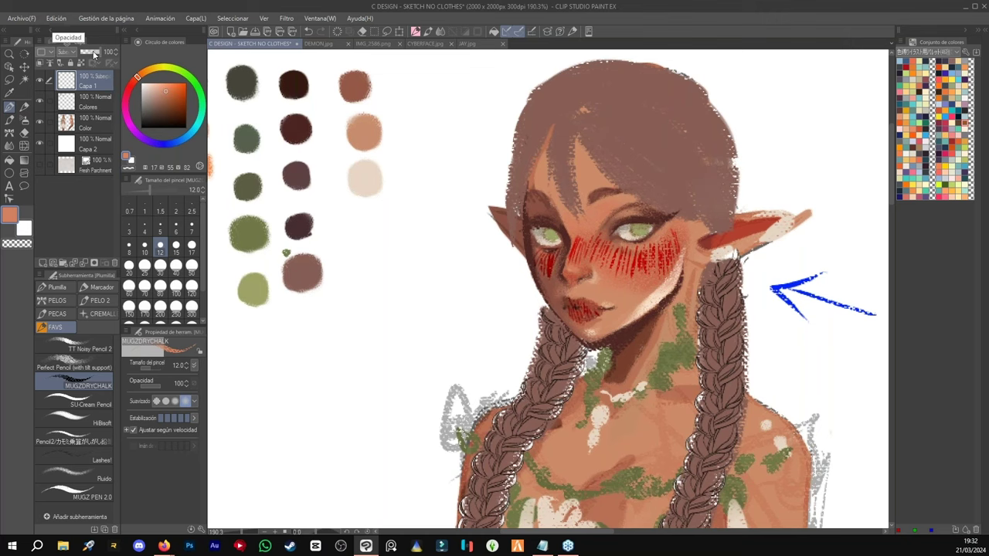
click(92, 52)
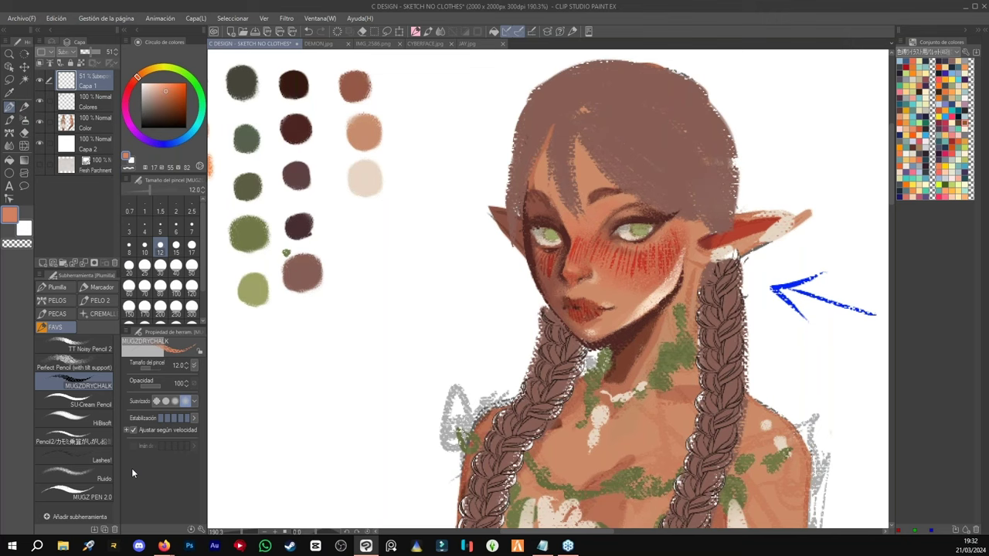
- Choose TT Noisy Pencil 2 with transparent colour at size 20 for softening the blush
click(99, 350)
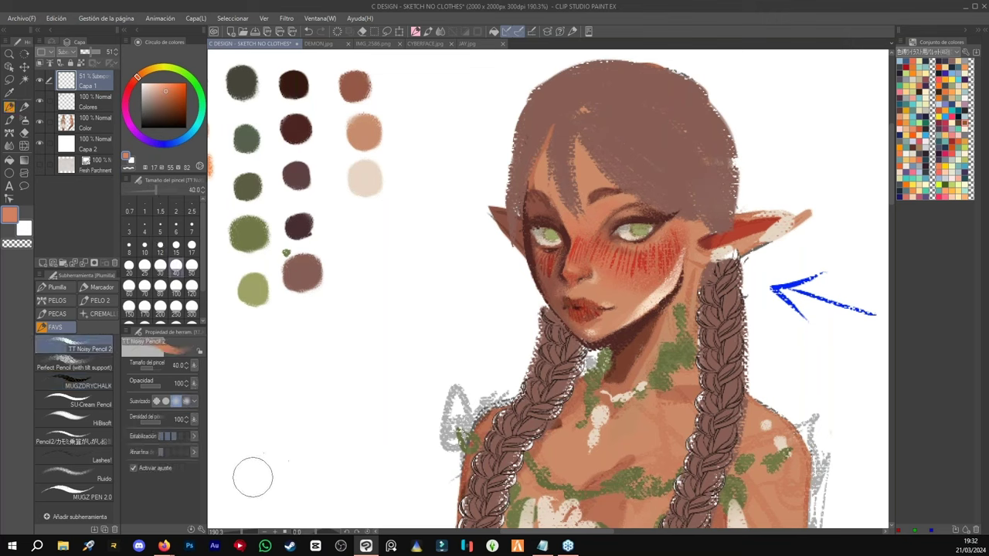
click(159, 265)
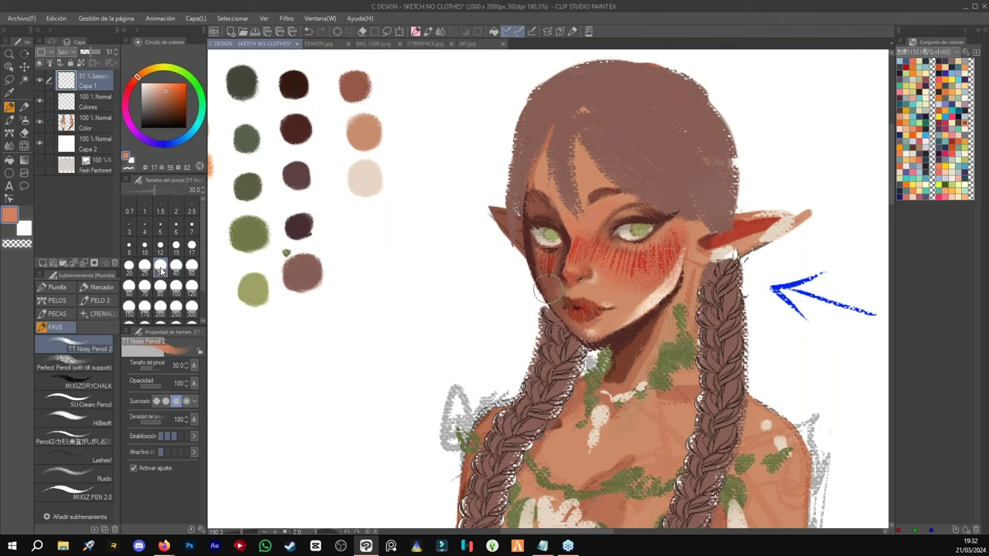
click(145, 247)
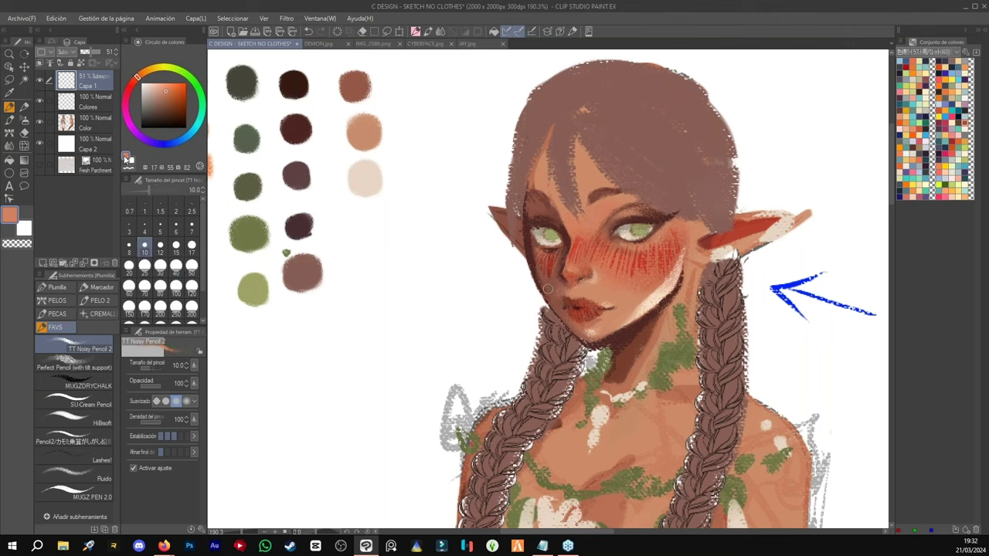
click(130, 162)
click(128, 166)
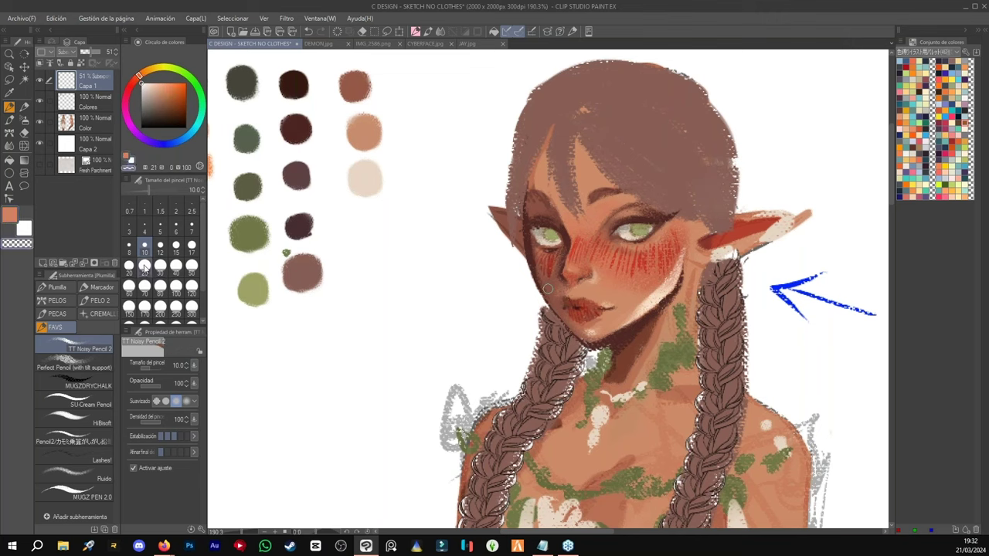
click(129, 265)
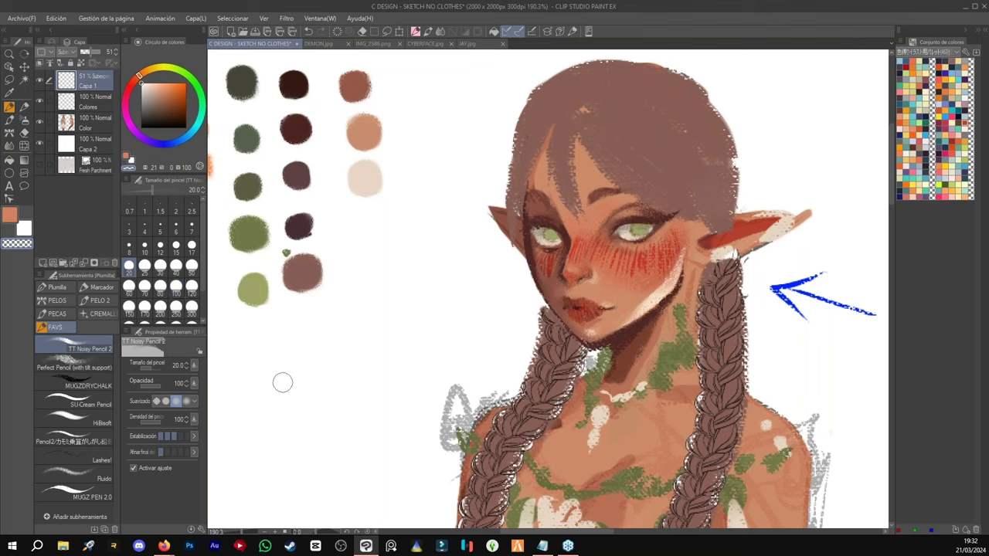
click(94, 104)
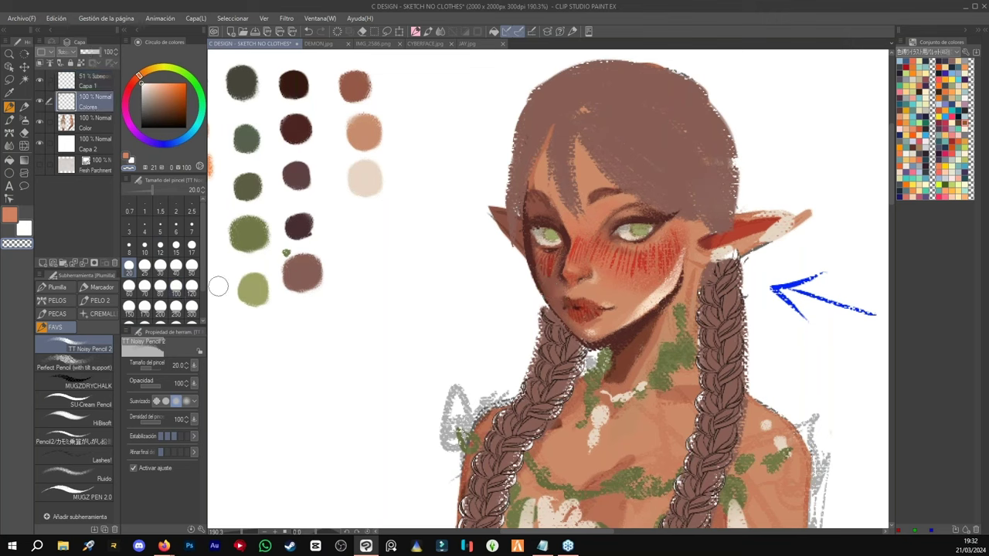
key(e)
click(297, 273)
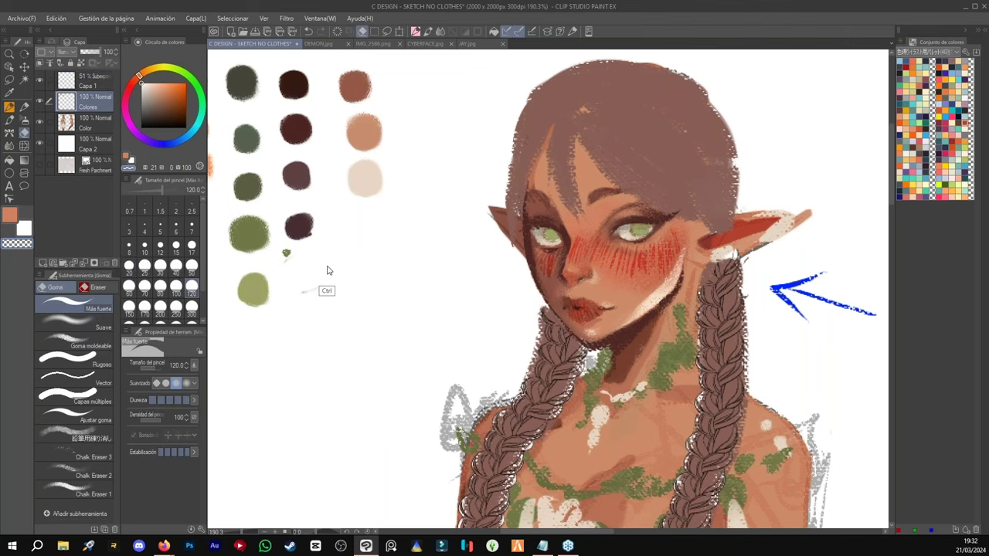
key(ctrl+z)
drag(320, 264, 283, 285)
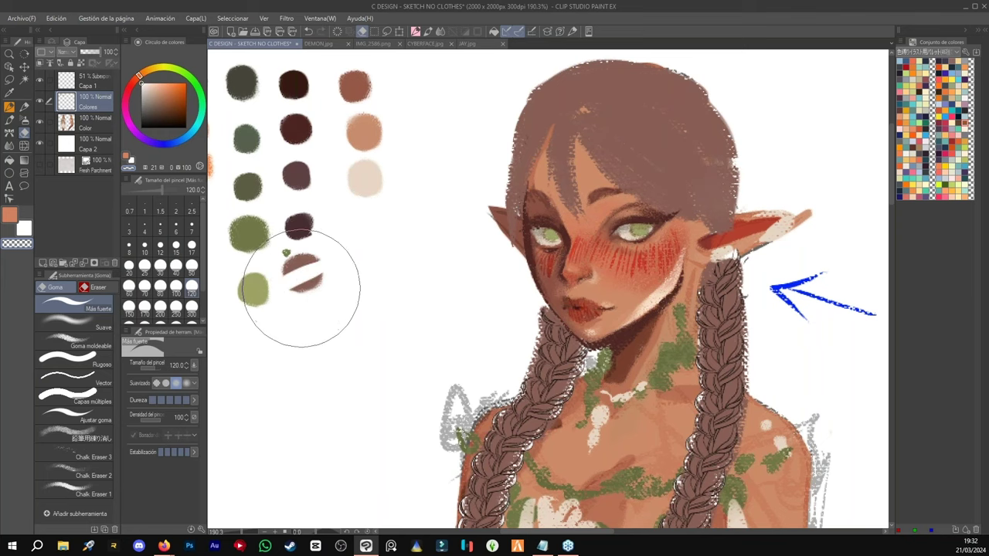
key(p)
mouse_move(274, 280)
mouse_down()
mouse_move(233, 301)
mouse_move(244, 292)
mouse_up()
key(ctrl+z)
key(ctrl+z)
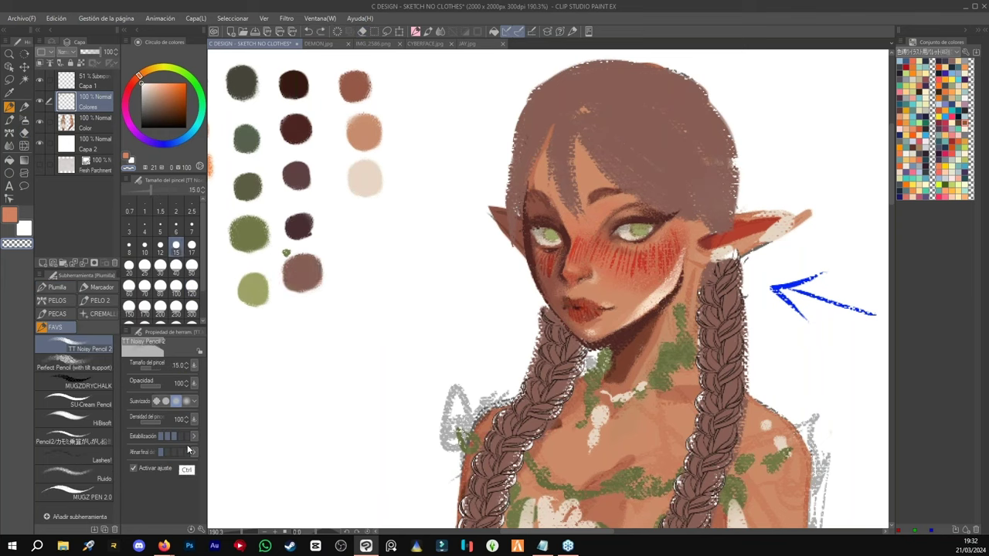
key(alt+])
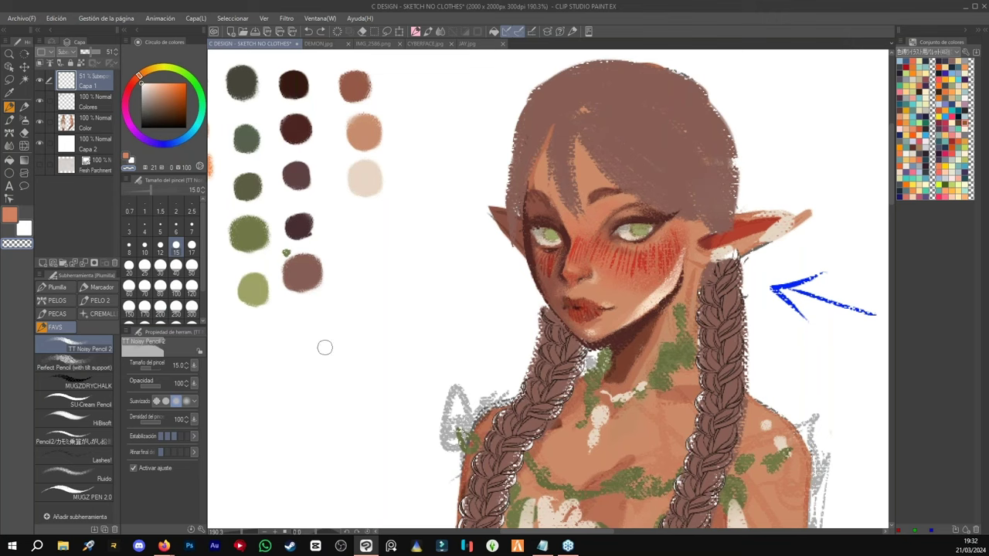
- Soften the red hatching around the nose and mouth using the transparent pencil at size 25
click(144, 267)
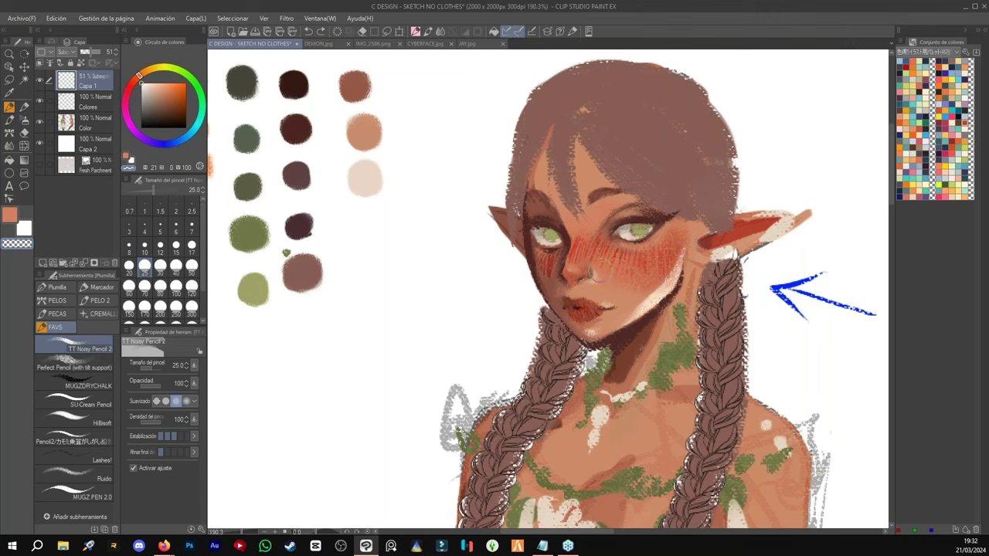
mouse_move(564, 268)
mouse_down()
mouse_move(547, 283)
mouse_move(550, 250)
mouse_move(562, 248)
mouse_up()
mouse_move(602, 307)
mouse_down()
mouse_move(588, 310)
mouse_move(599, 325)
mouse_move(579, 333)
mouse_up()
- Paint over the gaps between the skirt strips on the Colores layer with sampled cream, using TT Noisy Pencil 2 at size 50
key(ctrl+space)
drag(752, 397, 695, 397)
drag(769, 421, 513, 185)
drag(555, 301, 534, 303)
drag(558, 378, 542, 190)
drag(564, 230, 540, 138)
scroll(540, 138, up, 2)
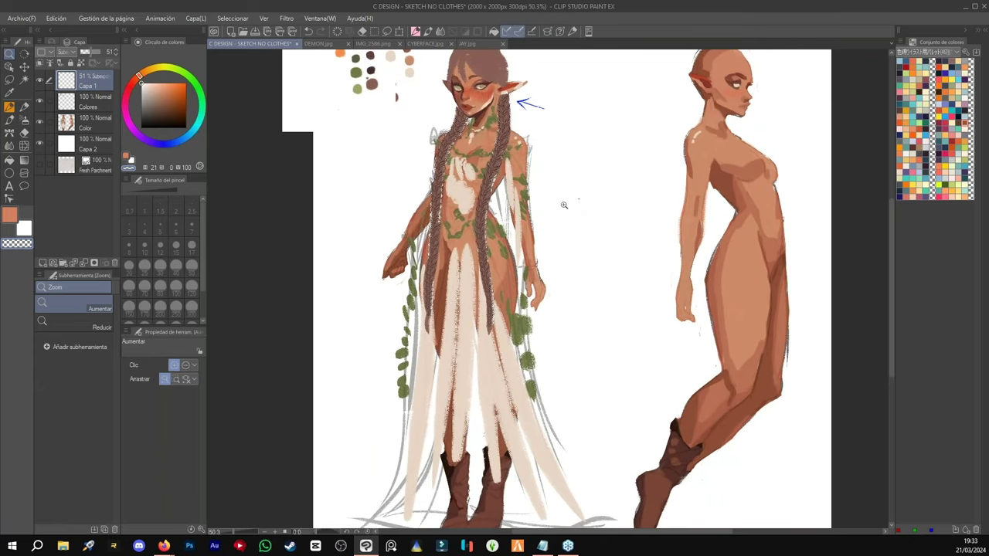
click(86, 123)
click(92, 107)
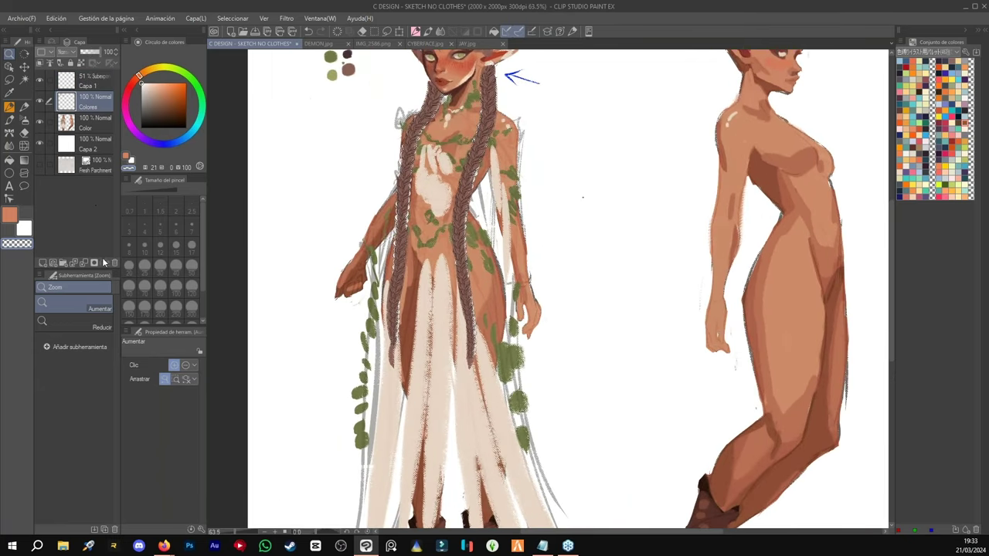
key(p)
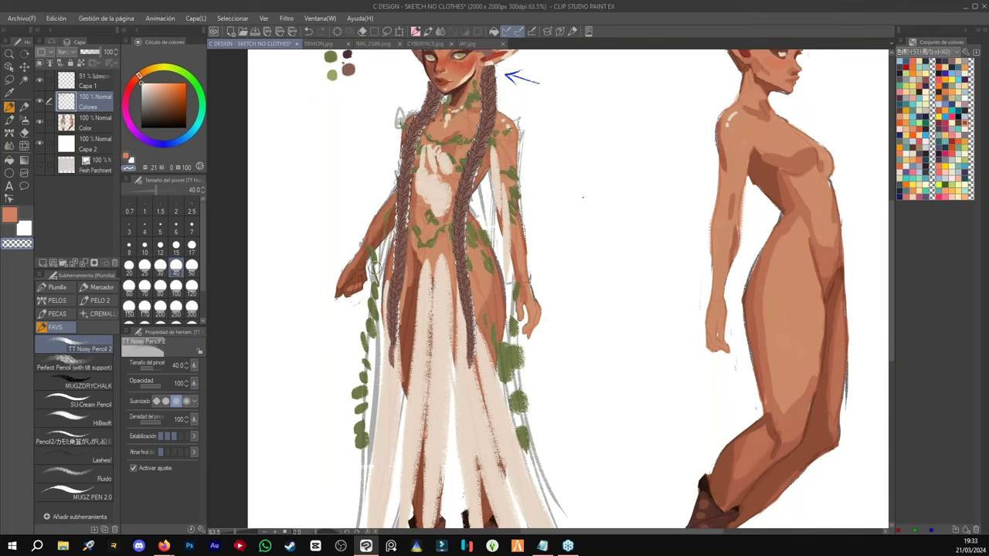
click(191, 265)
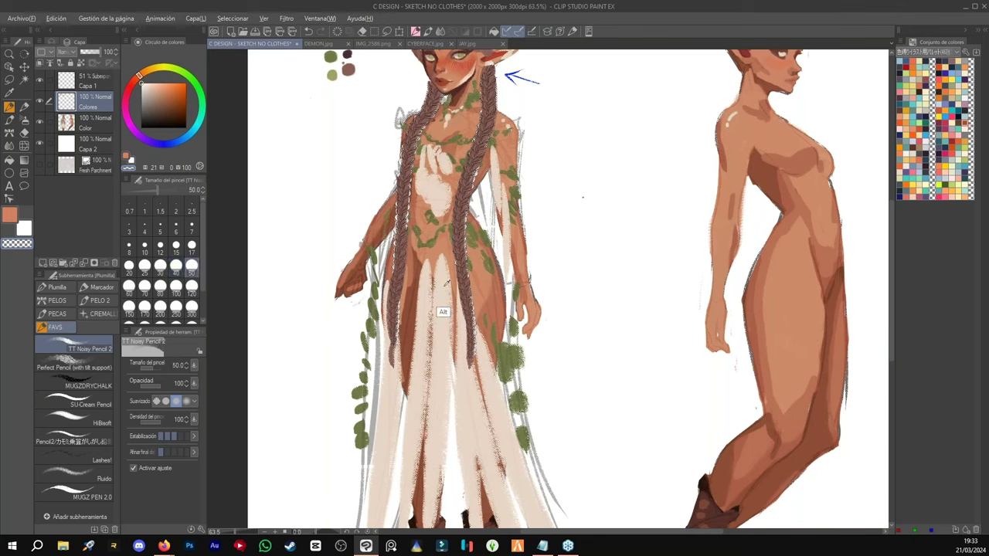
alt+click(444, 312)
drag(442, 264, 440, 204)
mouse_move(440, 244)
mouse_down()
mouse_move(438, 215)
mouse_move(452, 368)
mouse_up()
drag(437, 230, 432, 405)
drag(423, 240, 414, 344)
drag(421, 294, 422, 188)
drag(426, 331, 420, 185)
mouse_move(423, 260)
mouse_down()
mouse_move(424, 213)
mouse_move(426, 375)
mouse_up()
mouse_move(391, 437)
mouse_down()
mouse_move(406, 303)
mouse_move(403, 360)
mouse_up()
drag(402, 272, 401, 308)
drag(479, 345, 478, 262)
mouse_move(488, 363)
mouse_down()
mouse_move(480, 281)
mouse_move(495, 382)
mouse_up()
drag(480, 309, 480, 267)
mouse_move(491, 360)
mouse_down()
mouse_move(488, 282)
mouse_move(501, 347)
mouse_move(491, 267)
mouse_up()
mouse_move(491, 267)
mouse_down()
mouse_move(506, 357)
mouse_move(471, 255)
mouse_move(451, 339)
mouse_up()
drag(453, 301, 454, 383)
drag(448, 327, 452, 409)
drag(435, 264, 428, 398)
drag(408, 240, 409, 429)
drag(391, 245, 378, 409)
mouse_move(366, 540)
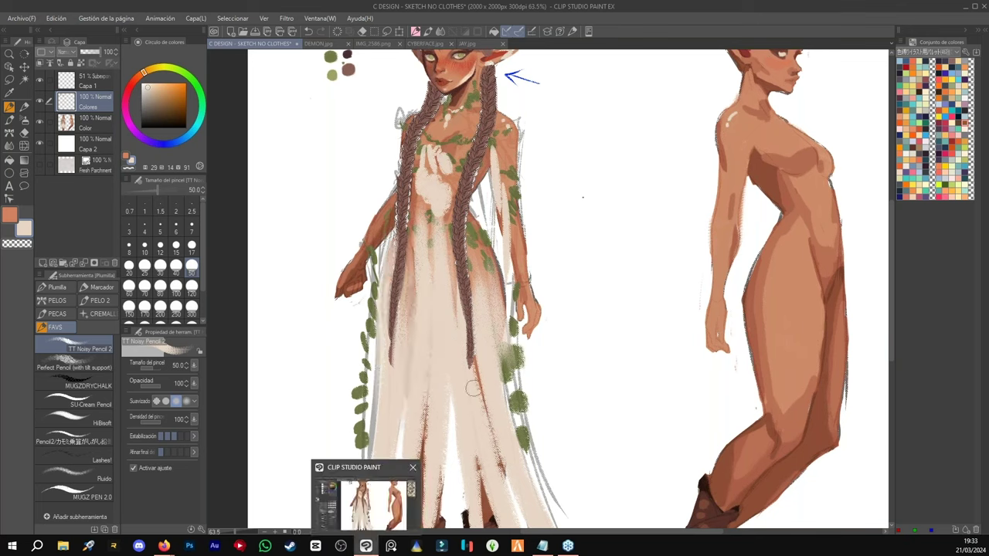
- Fill out the lower skirt and widen its hem with cream strokes at brush size 100
scroll(565, 371, down, 2)
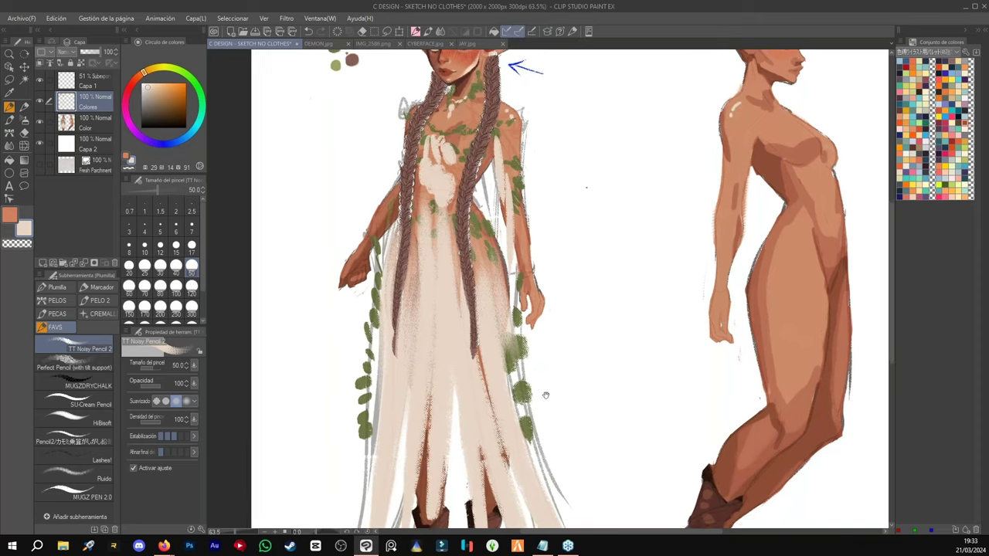
scroll(565, 370, down, 3)
click(175, 288)
mouse_move(431, 378)
mouse_down()
mouse_move(422, 446)
mouse_move(418, 352)
mouse_up()
mouse_move(395, 358)
mouse_down()
mouse_move(401, 399)
mouse_move(374, 437)
mouse_up()
mouse_move(478, 298)
mouse_down()
mouse_move(527, 464)
mouse_move(504, 445)
mouse_move(445, 310)
mouse_move(458, 431)
mouse_up()
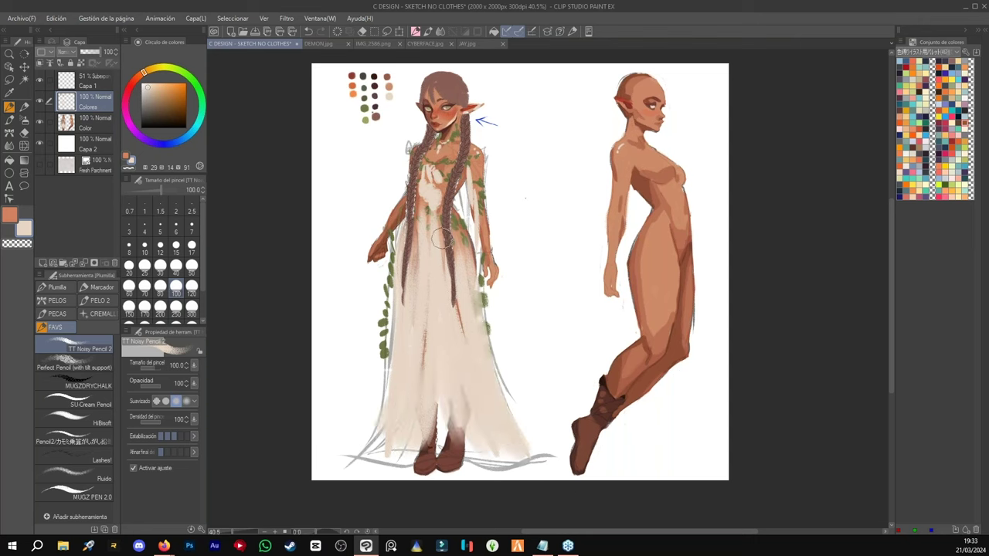
drag(491, 331, 526, 436)
mouse_move(418, 378)
mouse_down()
mouse_move(383, 460)
mouse_move(344, 454)
mouse_move(428, 413)
mouse_move(461, 456)
mouse_up()
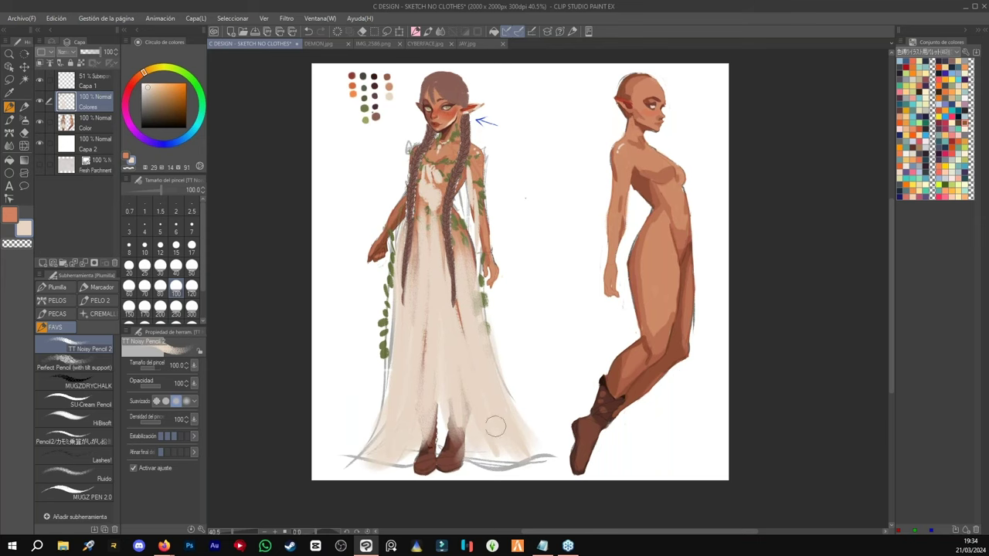
- Merge the blush layer and the Colores layer down into the Color layer
scroll(499, 318, up, 5)
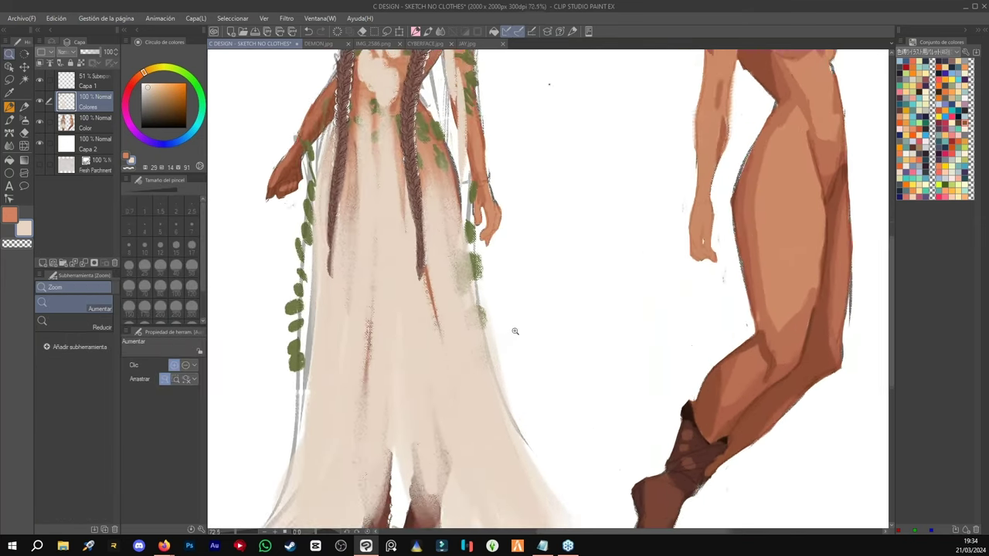
drag(505, 316, 561, 319)
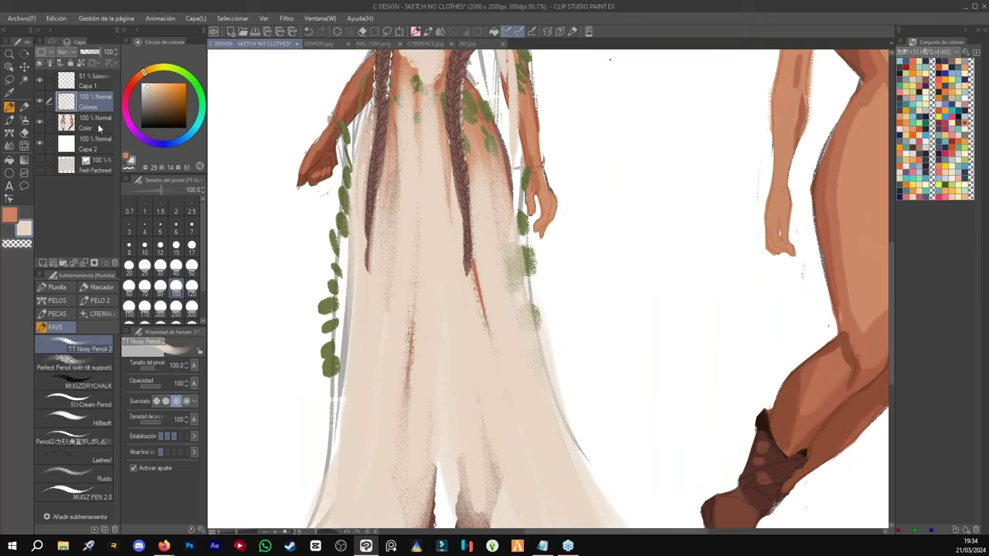
click(94, 85)
click(83, 262)
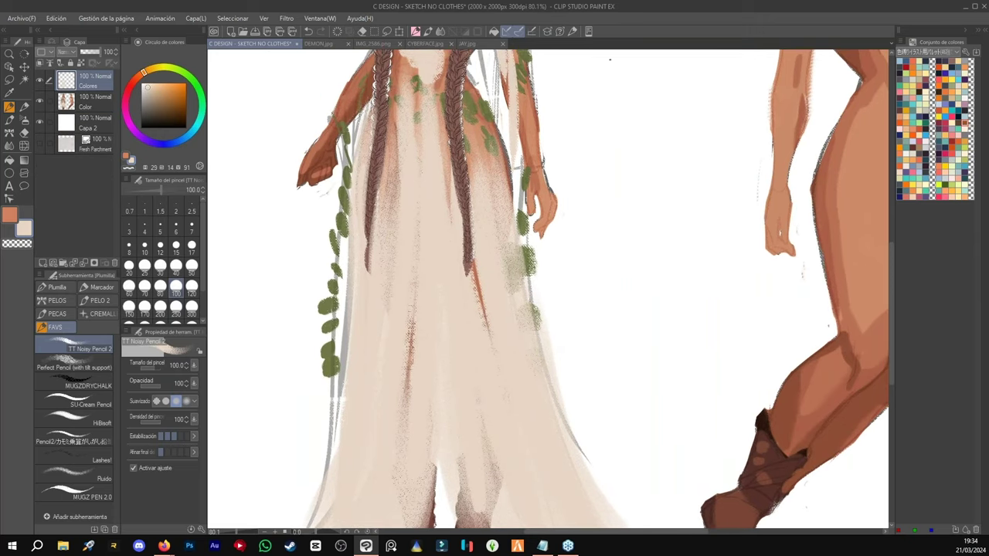
key(ctrl+space)
drag(438, 226, 358, 253)
click(82, 263)
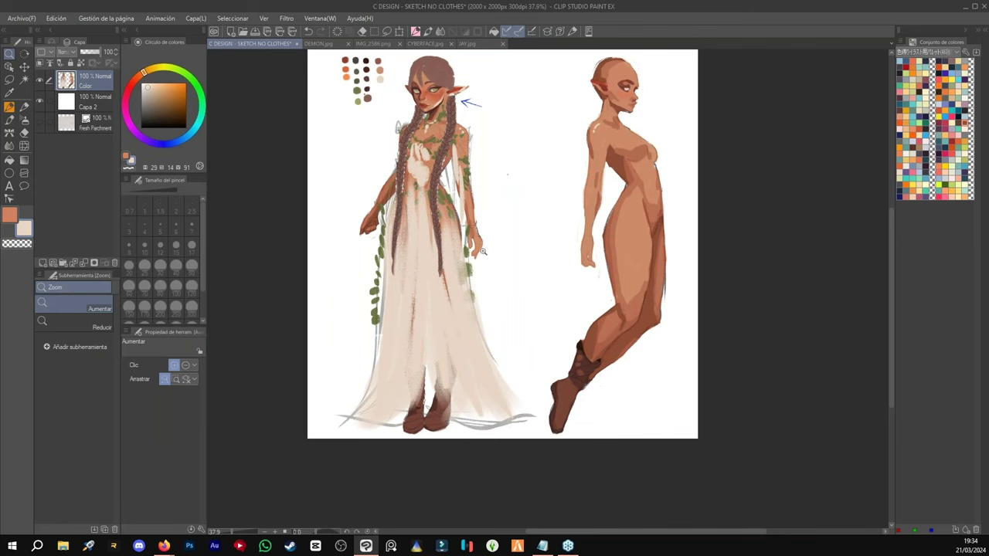
- Erase the hanging leaves and grey sketch lines beside the skirt below the clenched hand, using the Más fuerte eraser at size 120
scroll(457, 297, up, 4)
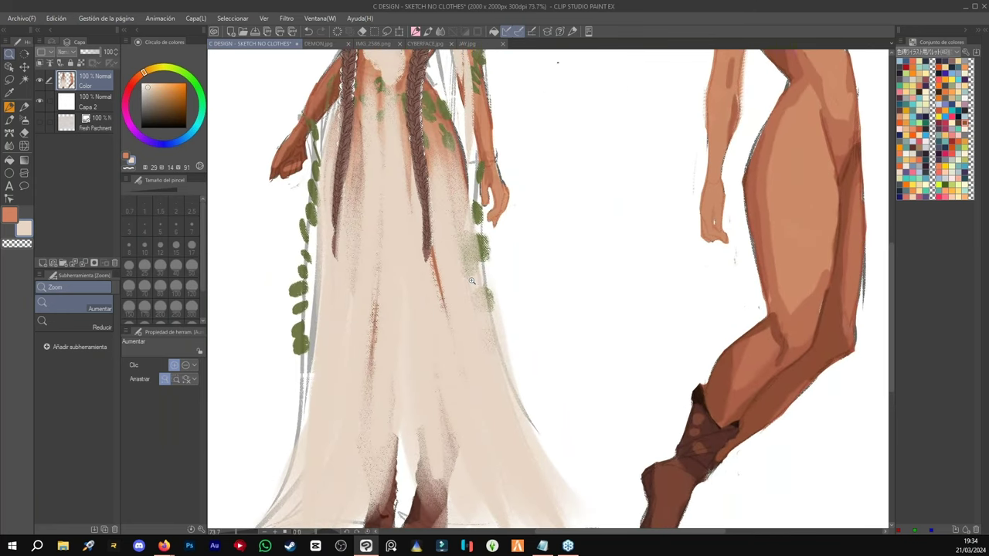
key(p)
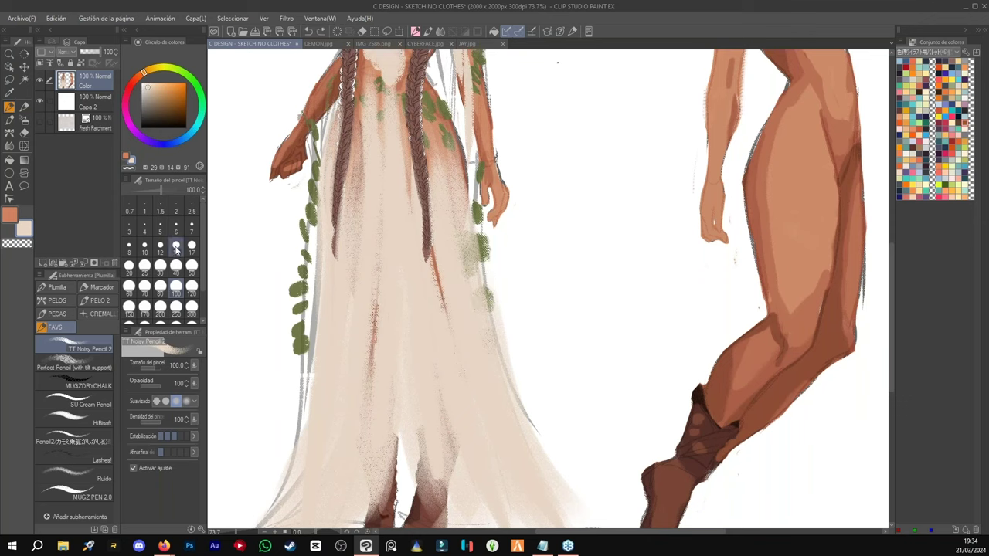
click(24, 132)
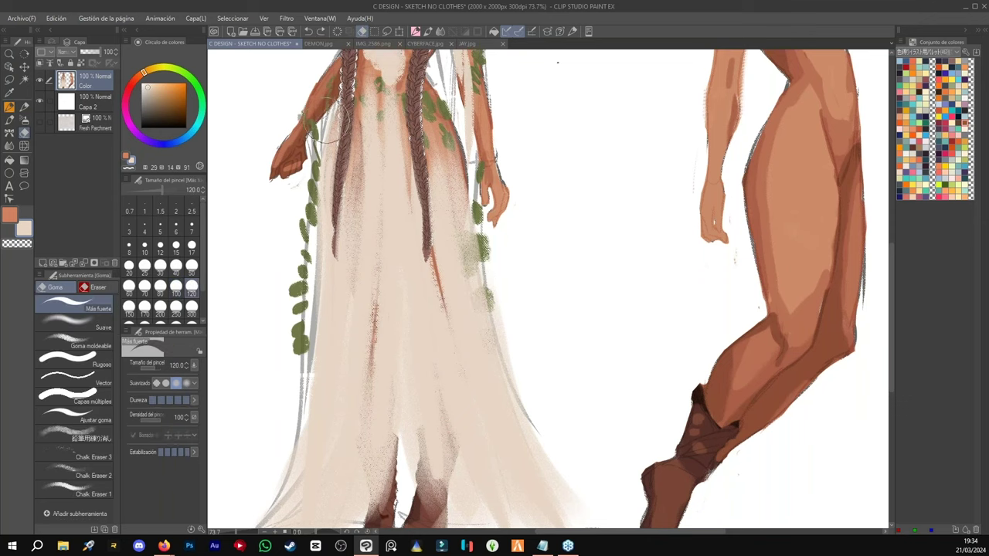
drag(315, 145, 313, 202)
drag(312, 166, 303, 363)
mouse_move(291, 308)
mouse_down()
mouse_move(289, 361)
mouse_move(309, 207)
mouse_move(286, 463)
mouse_up()
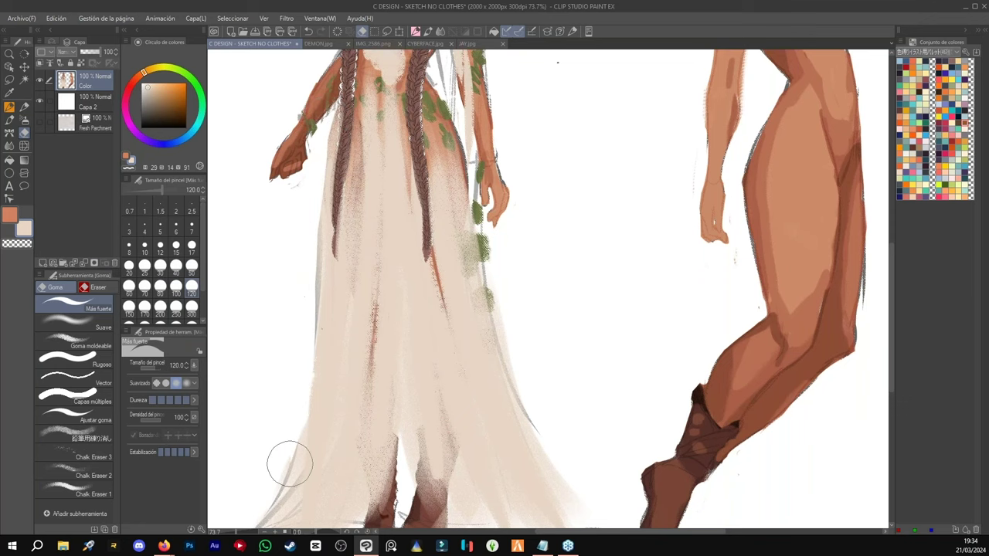
- Erase the loose green marks and stray sketch lines beside the right edge of the skirt with the size 120 eraser
mouse_move(482, 244)
mouse_down()
mouse_move(524, 401)
mouse_move(483, 226)
mouse_move(502, 328)
mouse_up()
scroll(553, 376, down, 3)
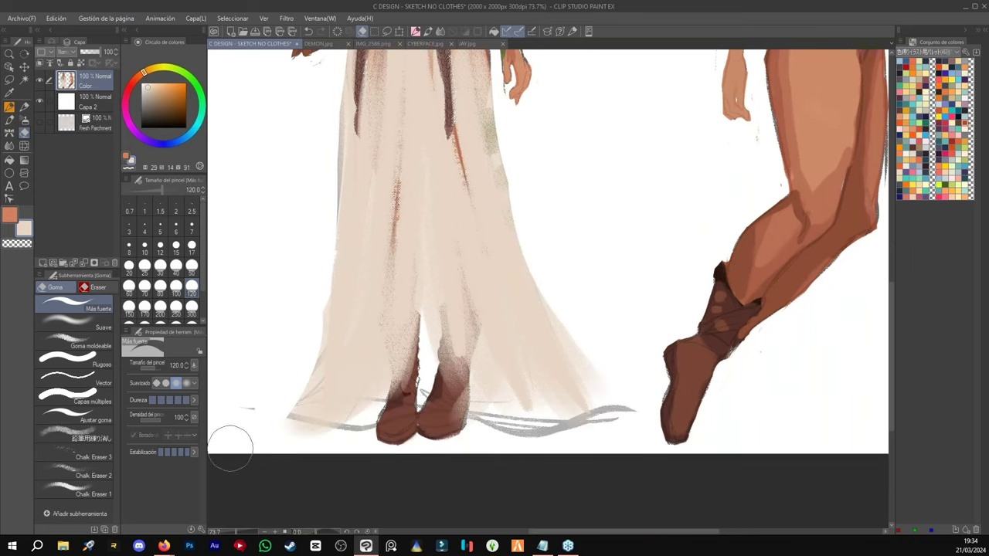
drag(579, 362, 616, 407)
mouse_move(619, 230)
mouse_down()
mouse_move(594, 203)
mouse_move(557, 224)
mouse_up()
drag(571, 255, 533, 351)
drag(539, 292, 547, 293)
drag(475, 310, 475, 333)
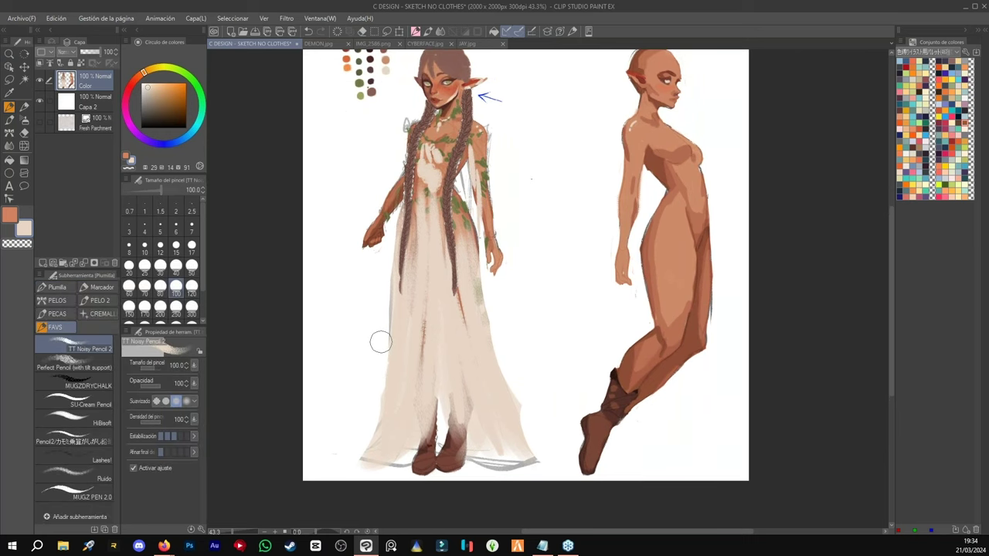
- Extend the skirt's right edge outward to the hem in cream with TT Noisy Pencil 2 at size 70
click(144, 285)
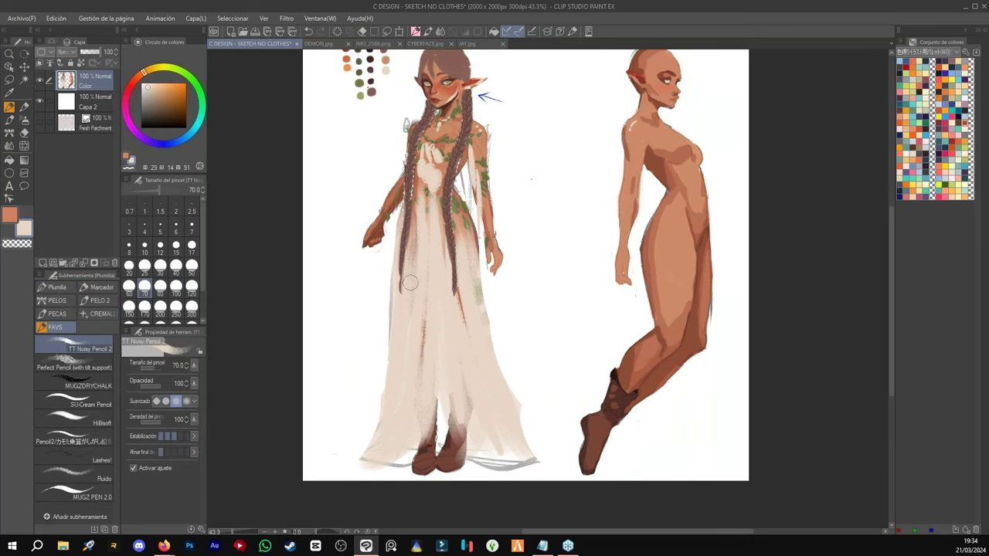
drag(472, 238, 503, 405)
drag(482, 295, 521, 445)
drag(475, 254, 537, 452)
drag(499, 370, 553, 463)
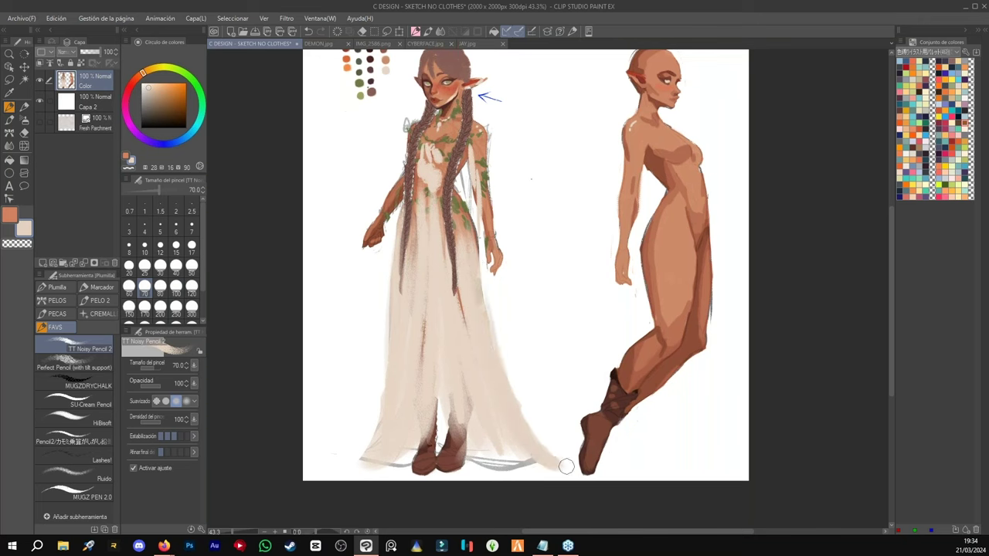
- Paint a wide cream hem over the feet with brush size 100 and fill the remaining gap with size 80
click(176, 286)
drag(525, 438, 486, 461)
drag(563, 460, 392, 459)
mouse_move(479, 461)
mouse_down()
mouse_move(387, 466)
mouse_move(437, 456)
mouse_move(338, 454)
mouse_move(401, 448)
mouse_move(366, 458)
mouse_move(393, 415)
mouse_move(329, 463)
mouse_up()
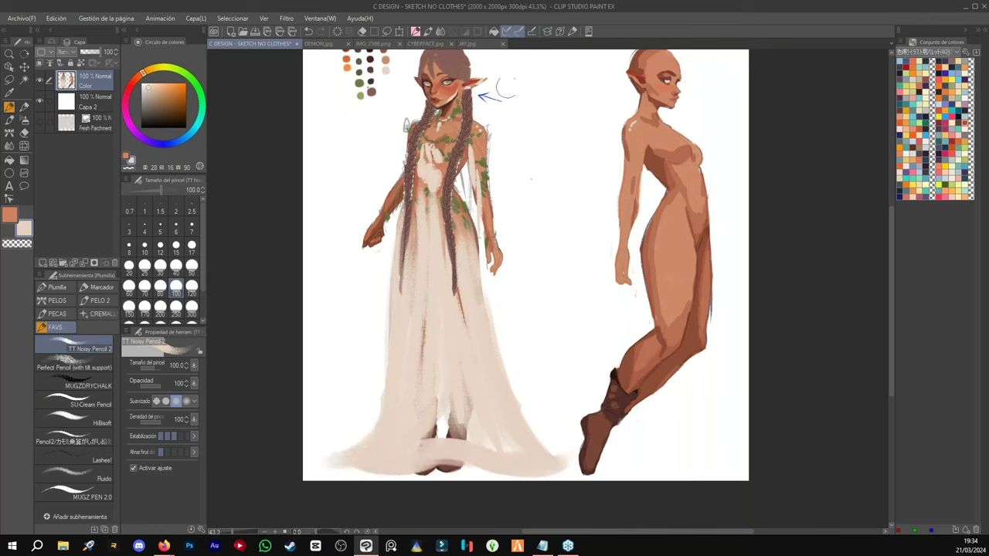
click(160, 289)
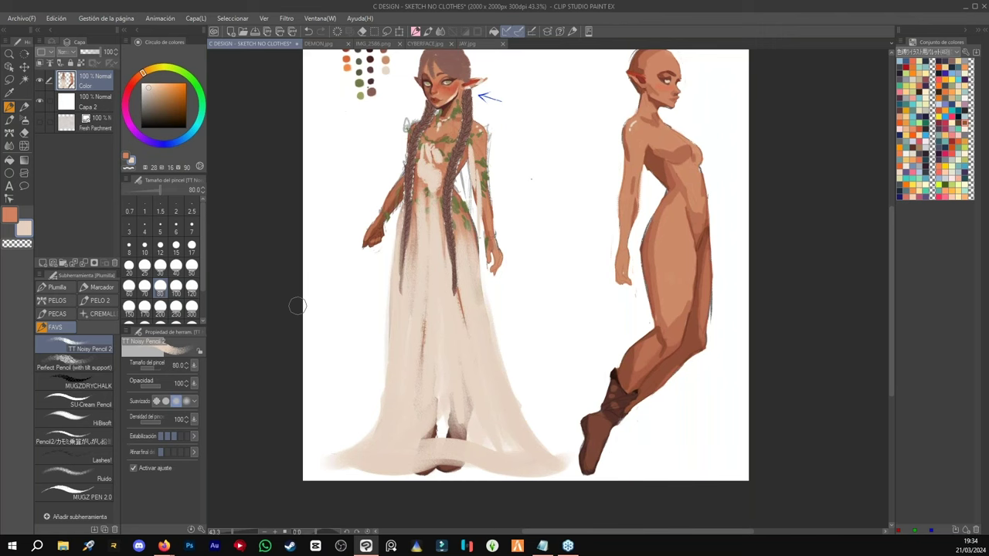
mouse_move(488, 440)
mouse_down()
mouse_move(462, 368)
mouse_move(464, 437)
mouse_move(455, 432)
mouse_move(414, 463)
mouse_move(518, 457)
mouse_move(500, 471)
mouse_move(432, 467)
mouse_move(420, 443)
mouse_move(432, 444)
mouse_move(394, 468)
mouse_move(437, 366)
mouse_up()
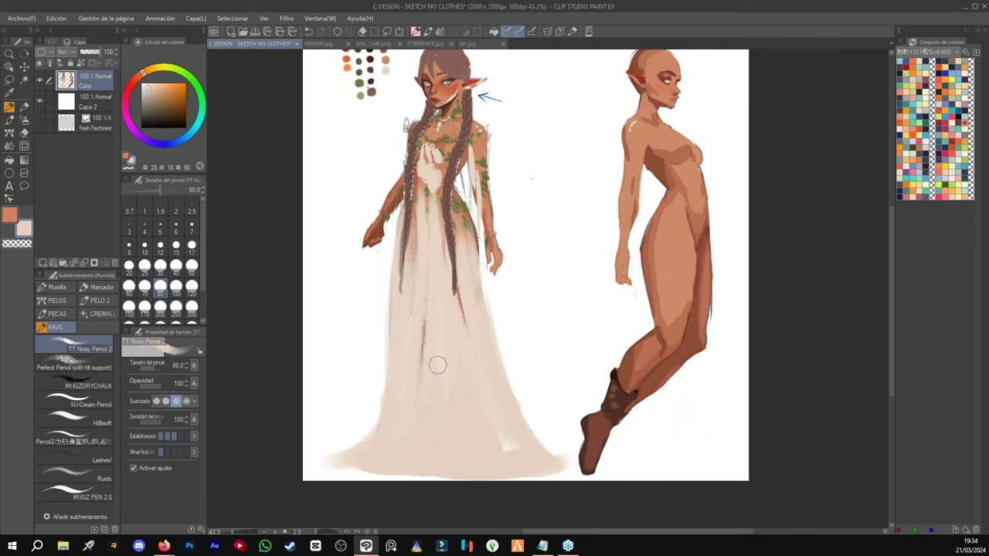
- Pick white from the canvas background and paint soft vertical highlights along the skirt's folds with brush size 80
drag(517, 195, 495, 221)
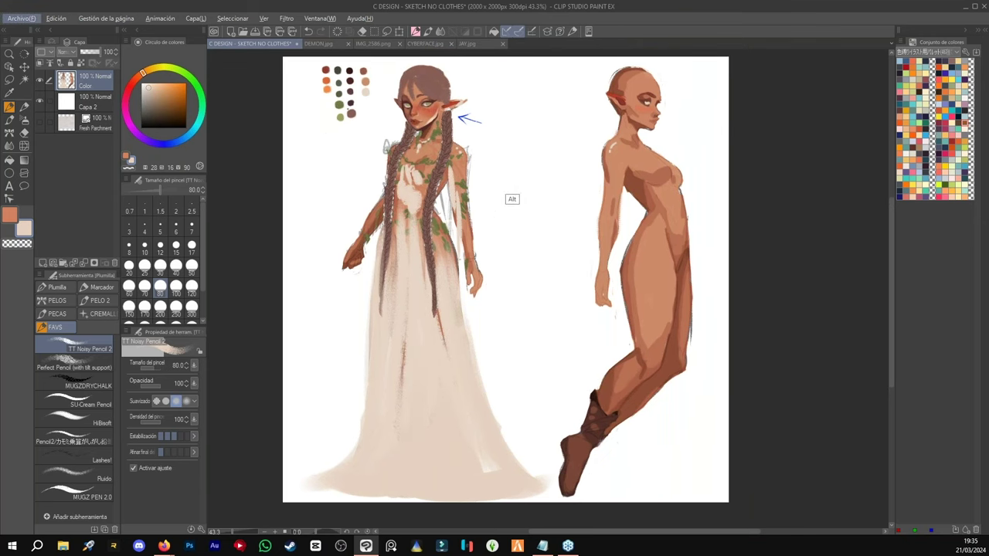
alt+click(519, 205)
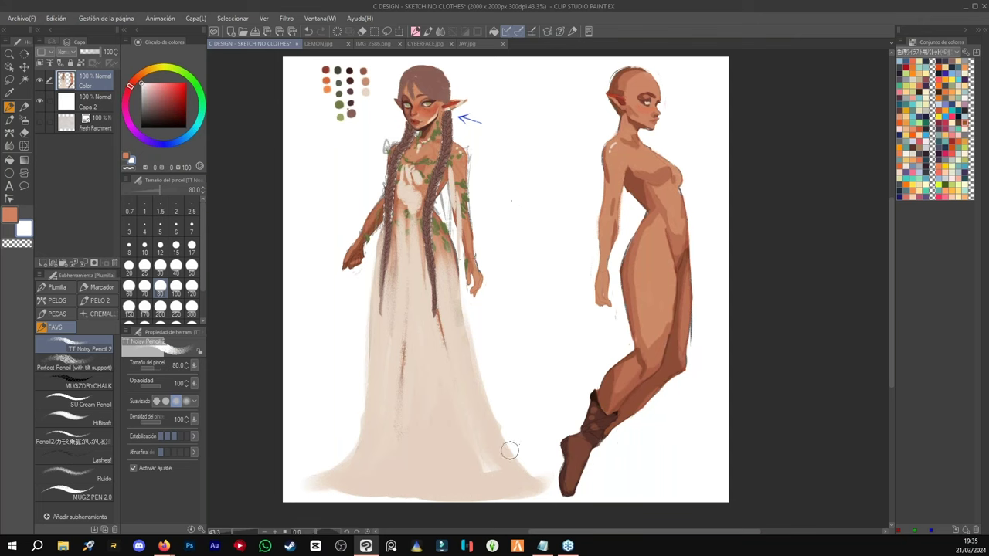
click(126, 156)
alt+click(328, 197)
drag(403, 290, 385, 396)
drag(395, 306, 379, 383)
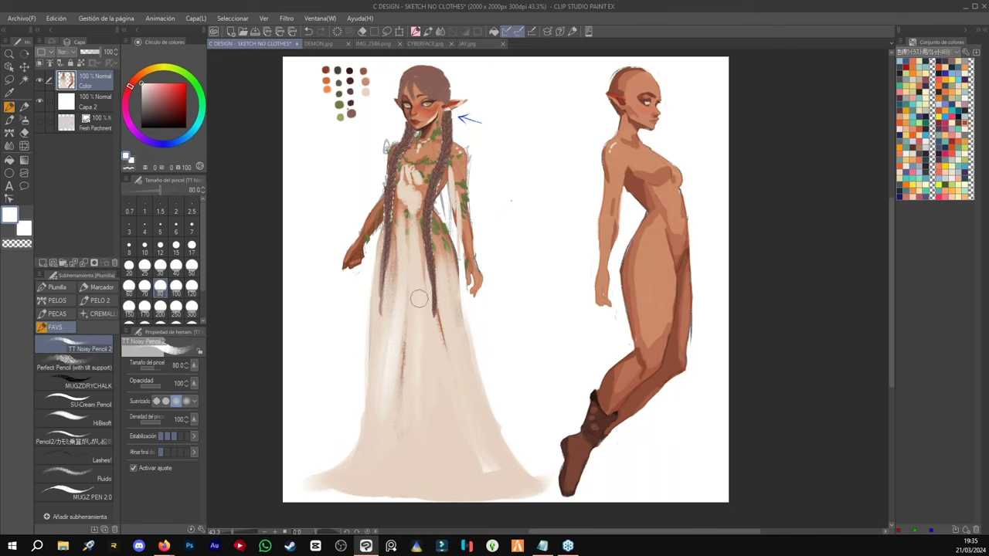
mouse_move(428, 321)
mouse_down()
mouse_move(467, 465)
mouse_move(423, 358)
mouse_move(428, 460)
mouse_up()
drag(456, 336, 466, 407)
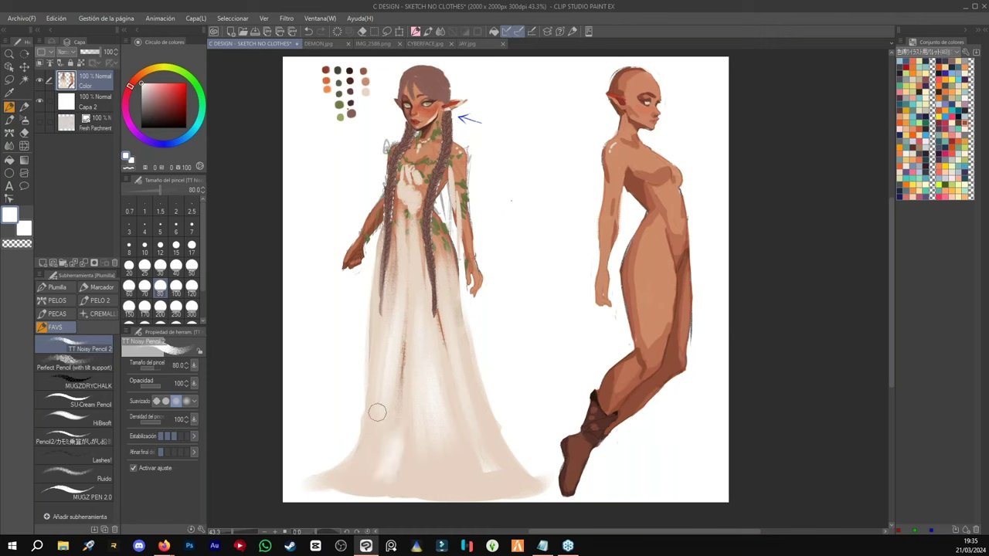
drag(457, 458, 468, 479)
- Sample a peach tone from the figure and paint a long central fold shadow down the skirt at brush size 40
key(ctrl+space)
drag(495, 196, 506, 195)
alt+click(411, 255)
alt+click(386, 309)
drag(465, 355, 478, 251)
alt+click(402, 160)
drag(400, 263, 392, 315)
click(176, 265)
mouse_move(404, 247)
mouse_down()
mouse_move(397, 348)
mouse_move(363, 417)
mouse_up()
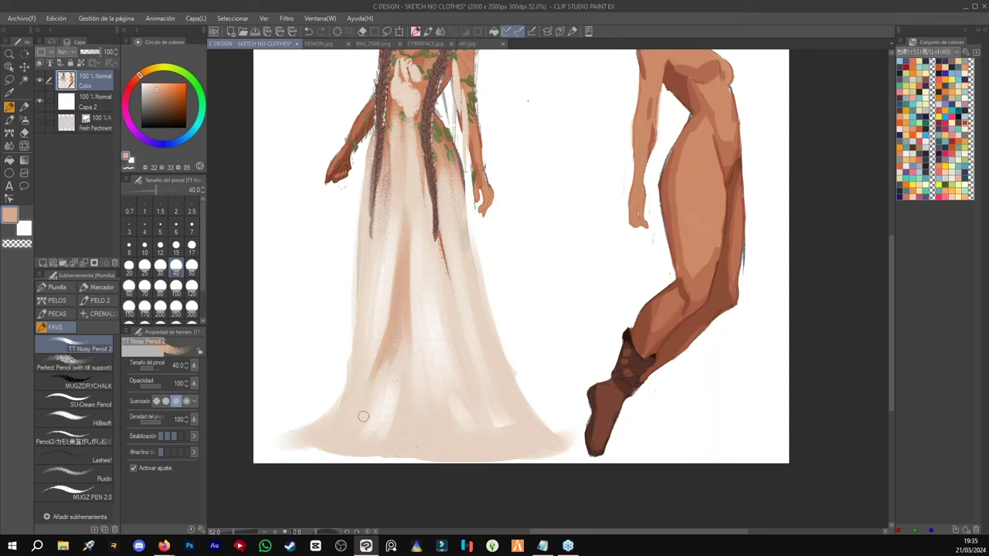
- Add peach fold shadows beneath both braids and down the sides of the skirt with brush size 50
click(192, 265)
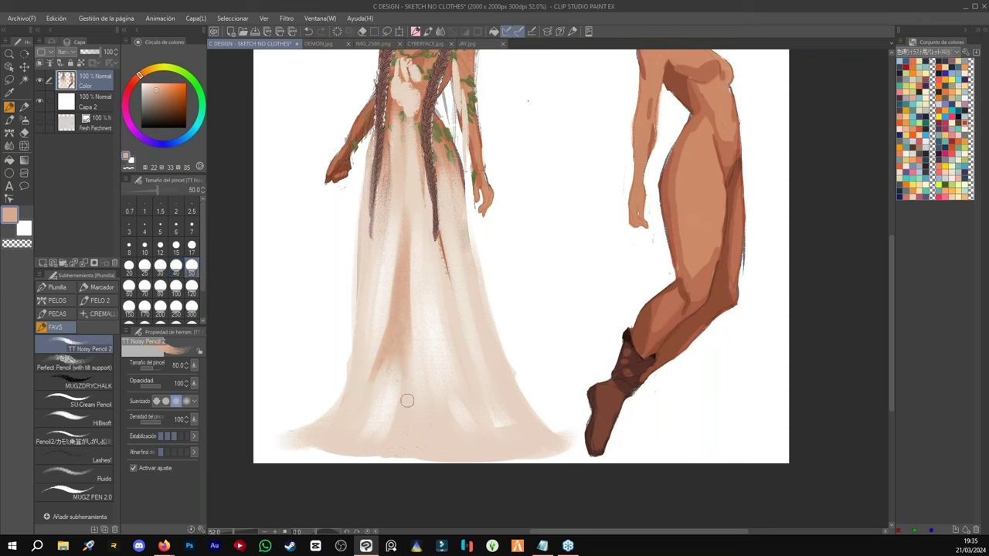
drag(444, 215, 477, 354)
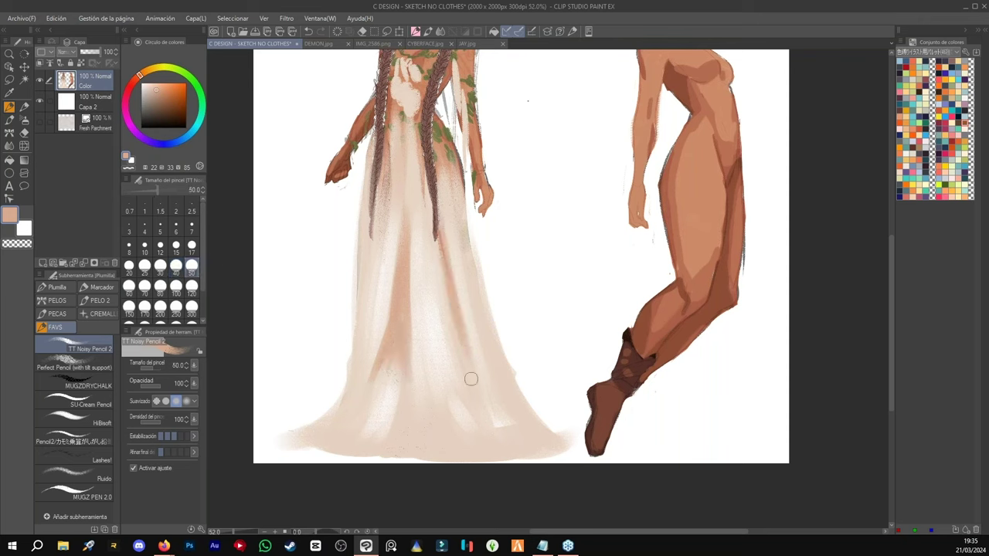
drag(415, 190, 429, 297)
drag(421, 221, 428, 270)
drag(384, 183, 378, 247)
drag(385, 207, 373, 295)
drag(374, 242, 366, 303)
mouse_move(156, 108)
mouse_down()
mouse_move(168, 93)
mouse_move(157, 112)
mouse_up()
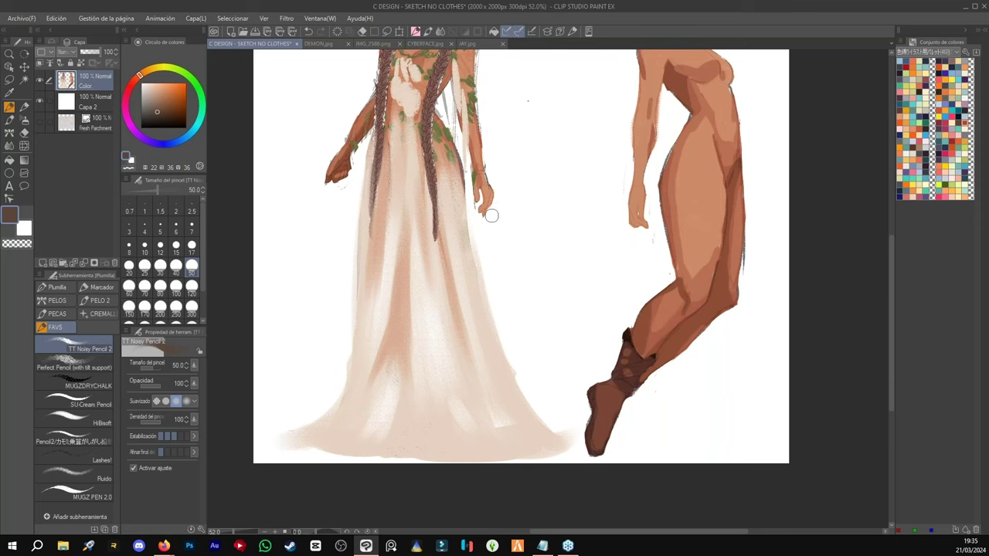
drag(419, 217, 455, 445)
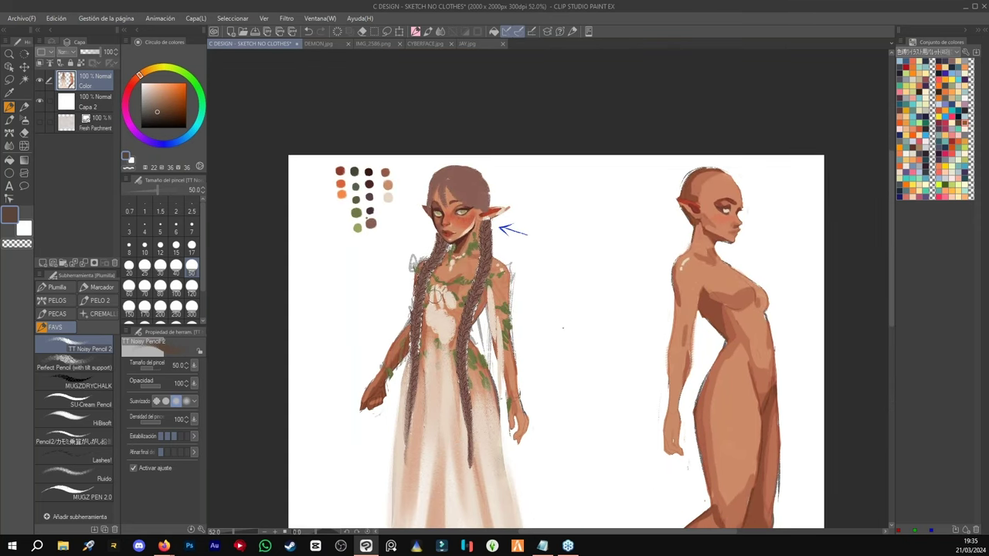
mouse_move(375, 249)
mouse_down()
mouse_move(398, 157)
mouse_move(300, 232)
mouse_move(390, 243)
mouse_up()
key(ctrl+z)
- Sample a pale cream from the dress and lighten the folds below the left braid with brush size 50
drag(597, 394, 540, 230)
drag(506, 192, 543, 192)
alt+click(407, 257)
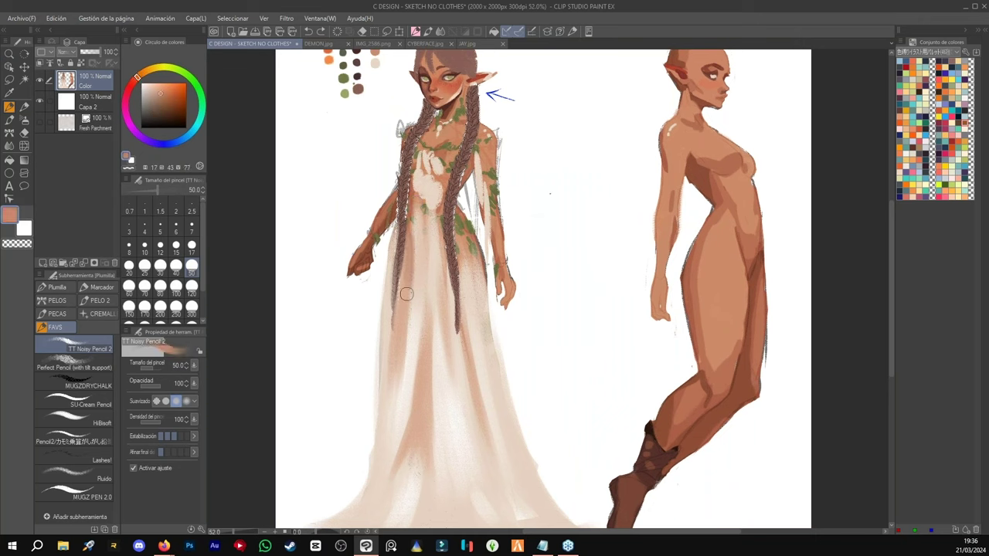
alt+click(409, 268)
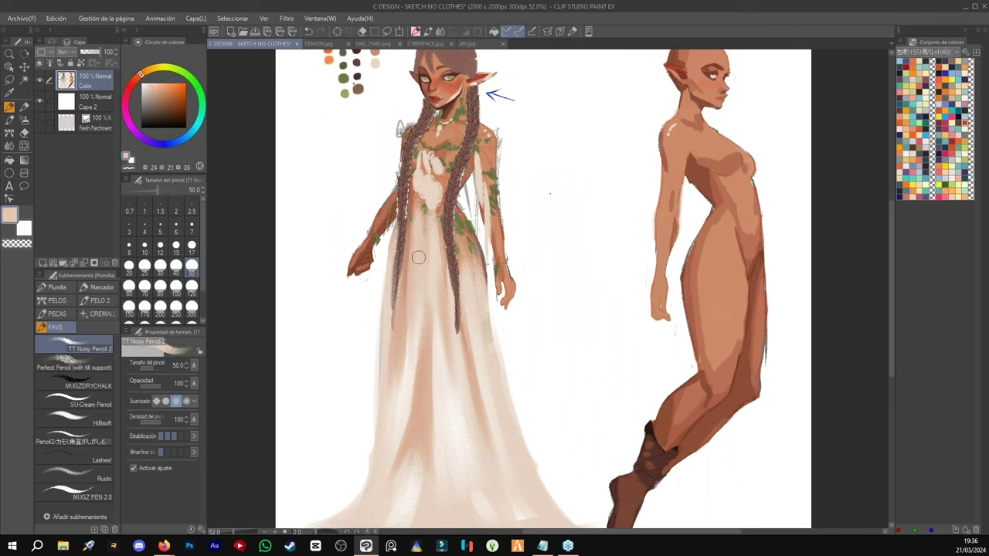
alt+click(409, 350)
alt+click(413, 374)
drag(405, 350, 400, 409)
drag(412, 318, 388, 427)
drag(397, 367, 401, 340)
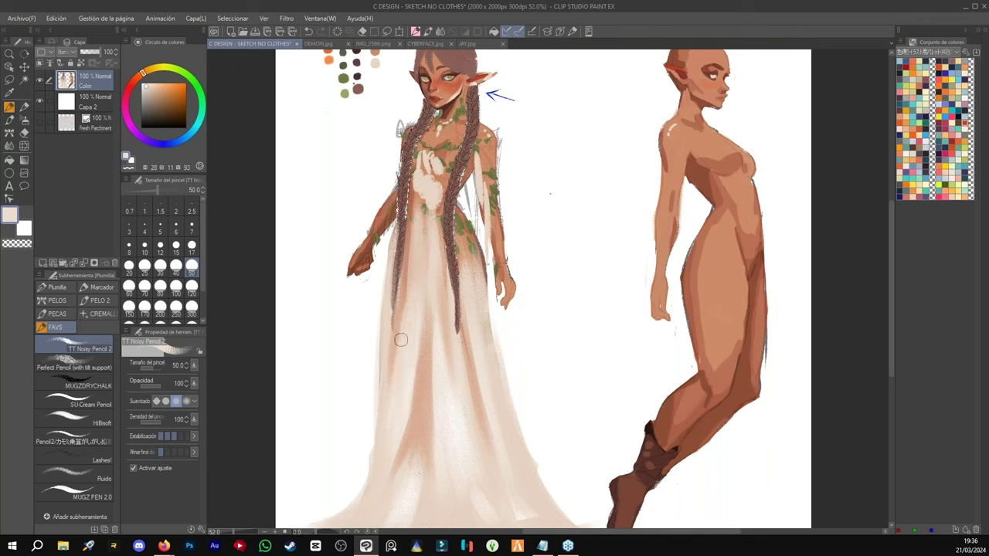
- Sample a dusty peach from the dress and soften the central skirt folds with brush size 60
key(alt)
click(130, 287)
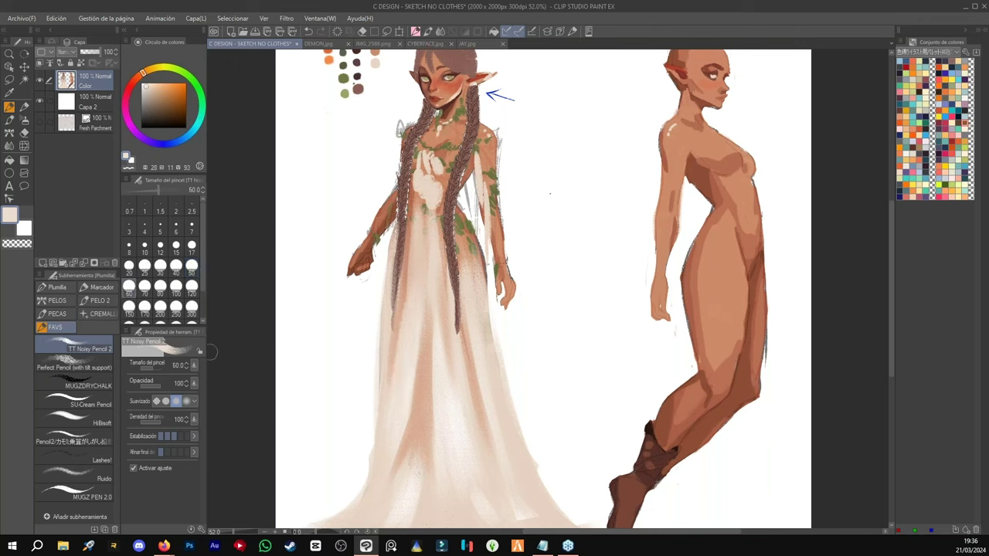
alt+click(429, 319)
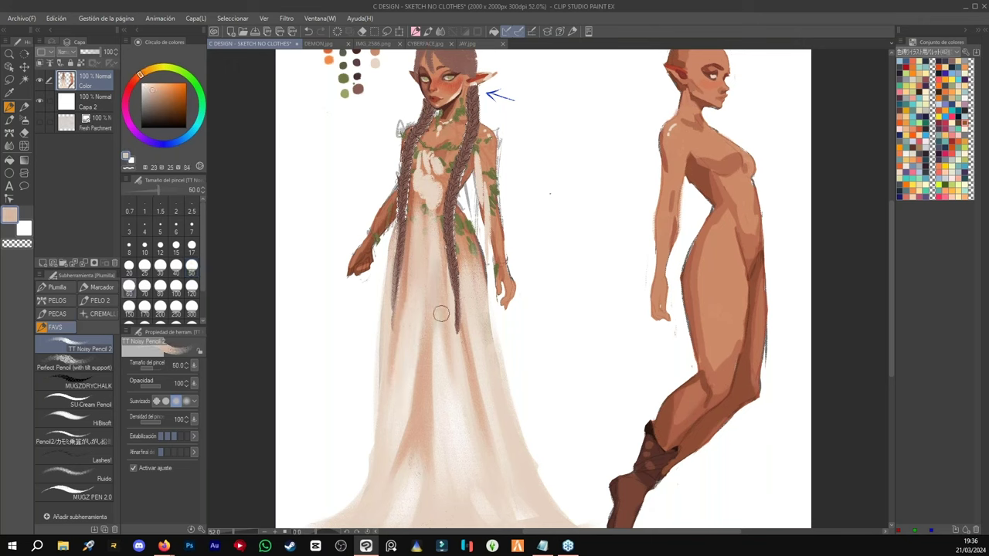
drag(414, 383, 417, 307)
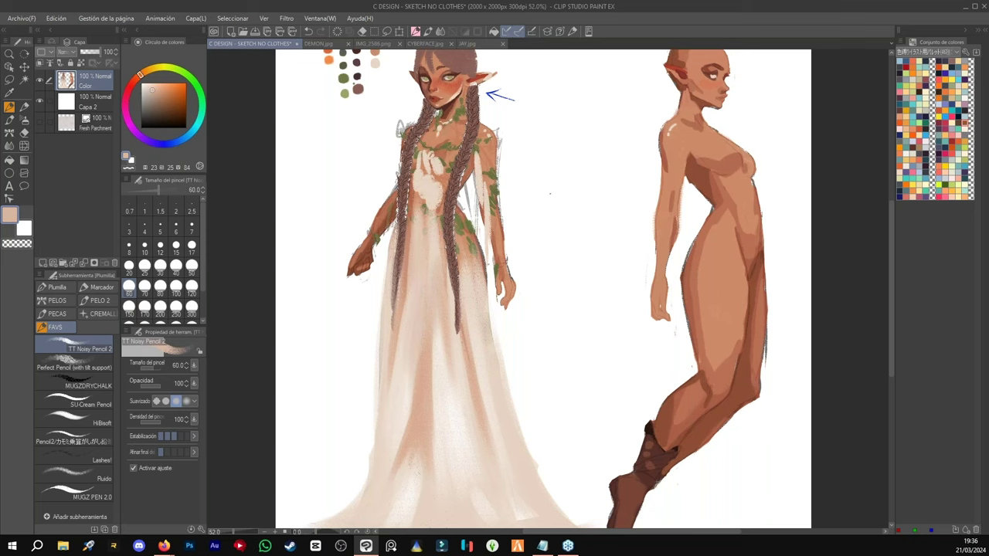
drag(412, 379, 410, 420)
- Blend peach fold strokes down the middle and lower right of the skirt toward the hem at brush size 60
drag(476, 361, 457, 245)
mouse_move(433, 259)
mouse_down()
mouse_move(434, 287)
mouse_move(435, 216)
mouse_up()
alt+click(401, 361)
mouse_move(400, 357)
mouse_down()
mouse_move(391, 386)
mouse_move(388, 346)
mouse_up()
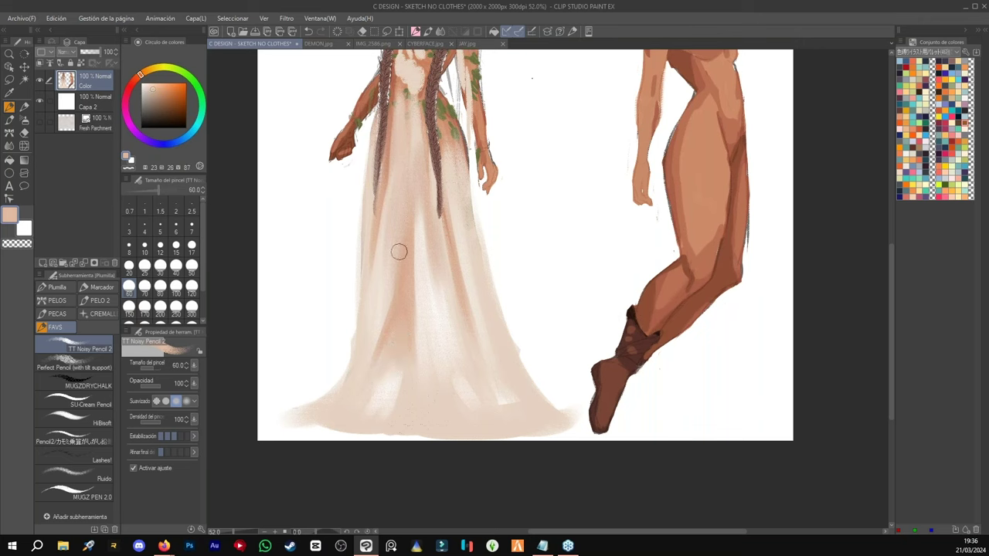
mouse_move(393, 283)
mouse_down()
mouse_move(364, 399)
mouse_move(384, 380)
mouse_up()
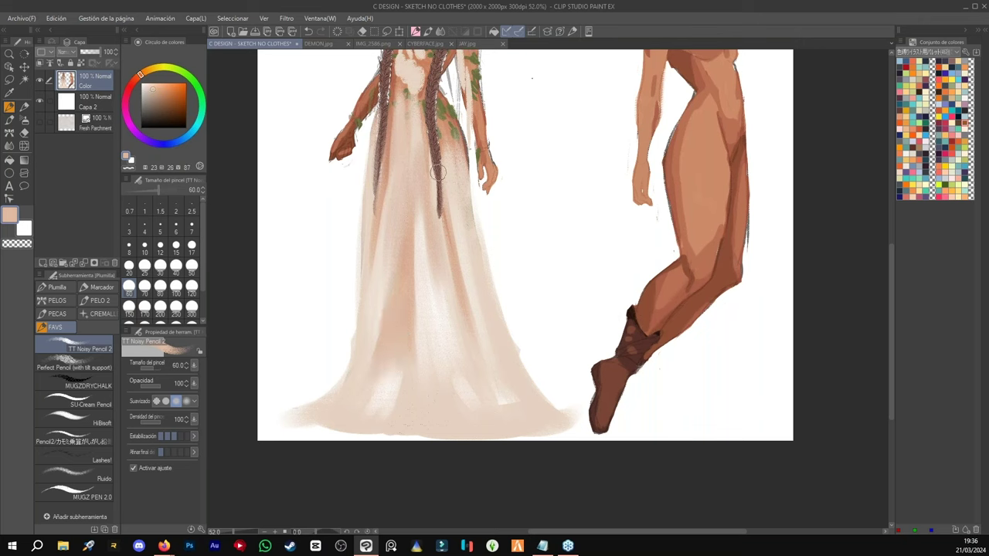
mouse_move(438, 337)
mouse_down()
mouse_move(482, 422)
mouse_move(468, 419)
mouse_up()
drag(425, 303, 463, 400)
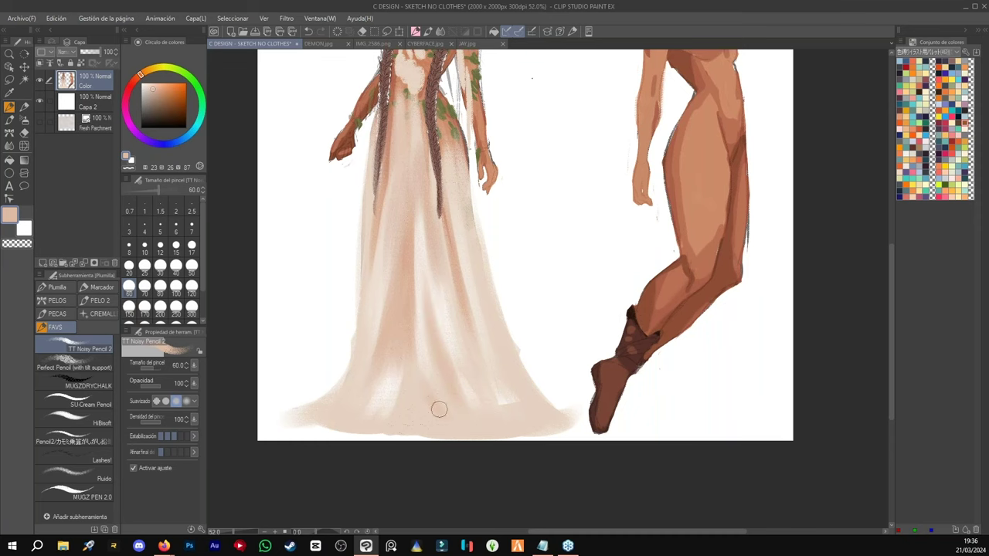
- Sample a dark reddish brown and shade the hair around the parting with brush size 15
key(space)
drag(488, 215, 507, 341)
key(ctrl+space)
drag(554, 265, 495, 265)
scroll(573, 264, up, 2)
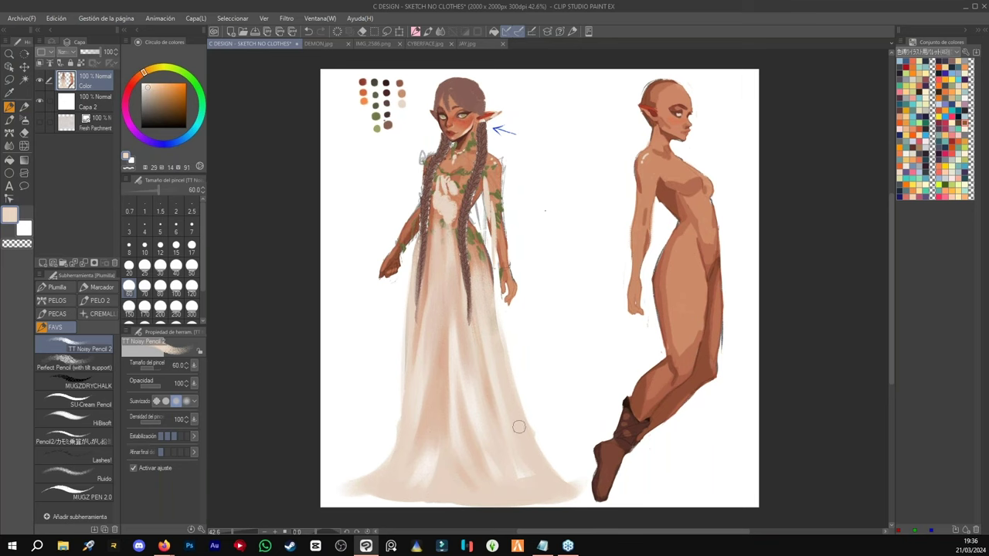
scroll(548, 152, up, 3)
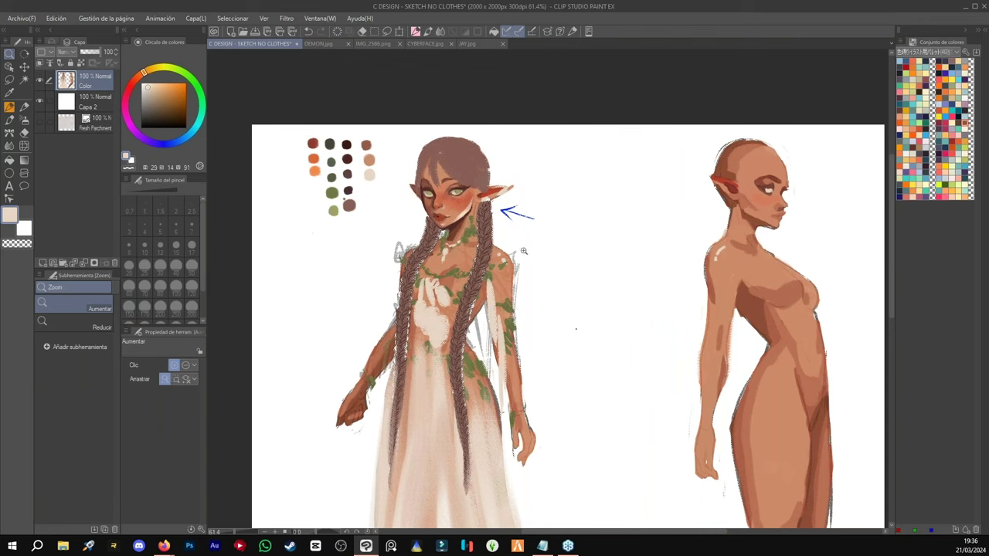
scroll(473, 188, up, 4)
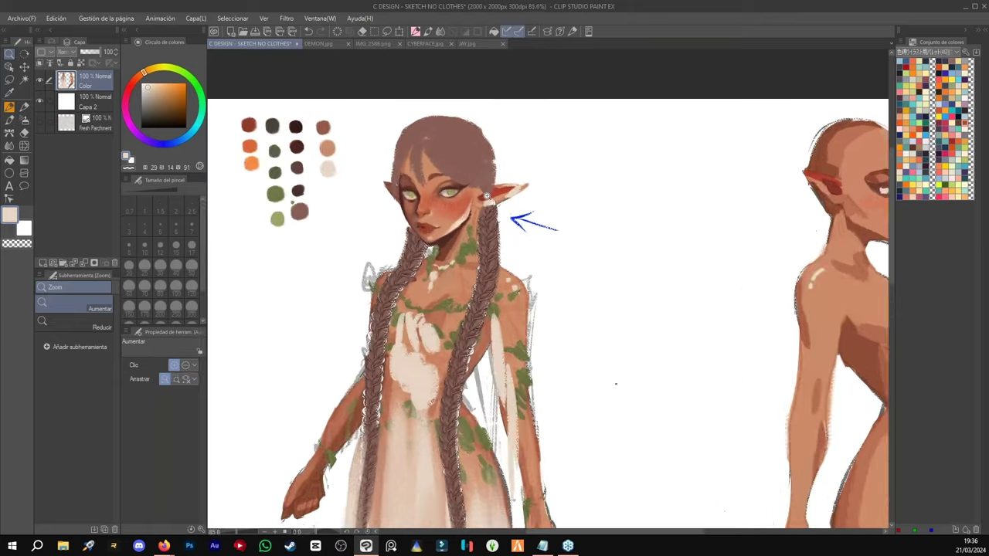
key(p)
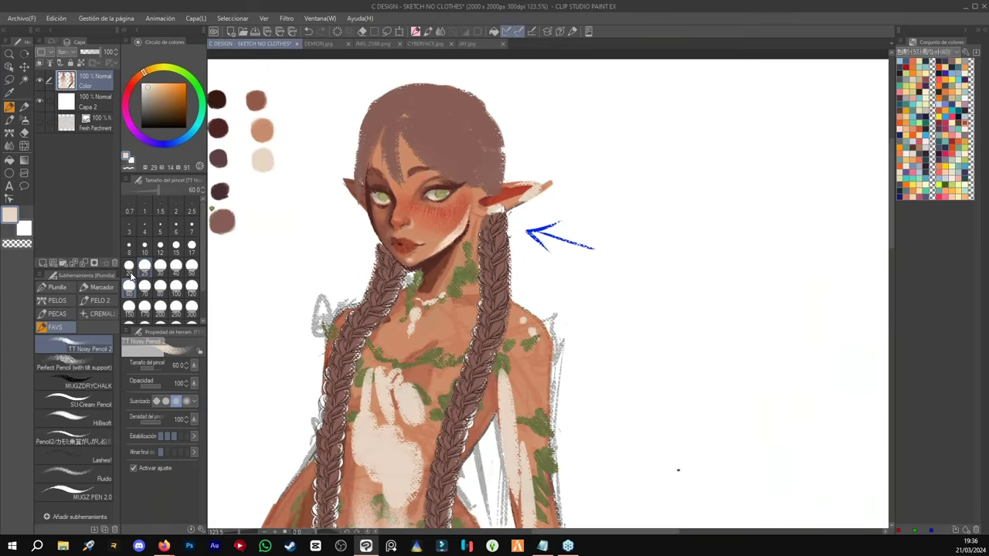
click(191, 246)
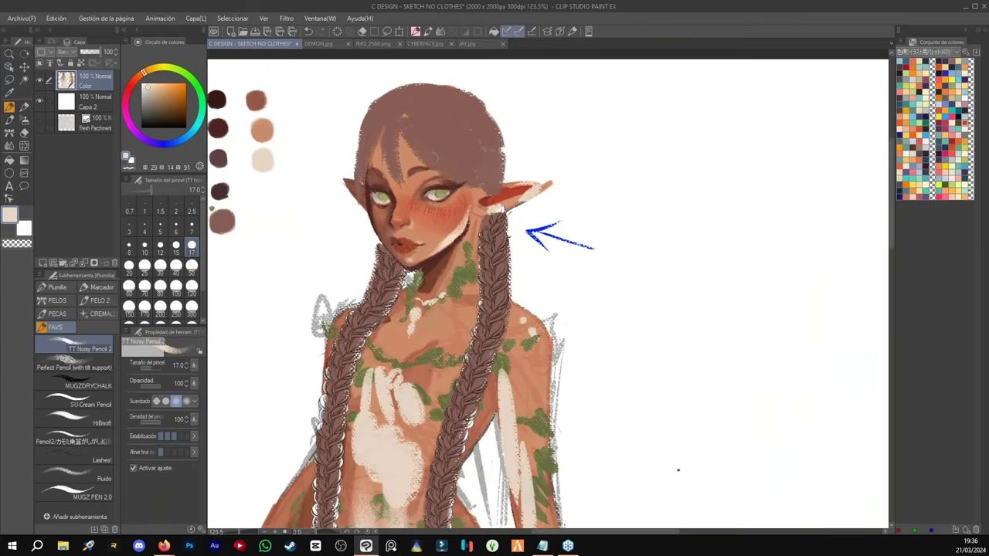
alt+click(367, 226)
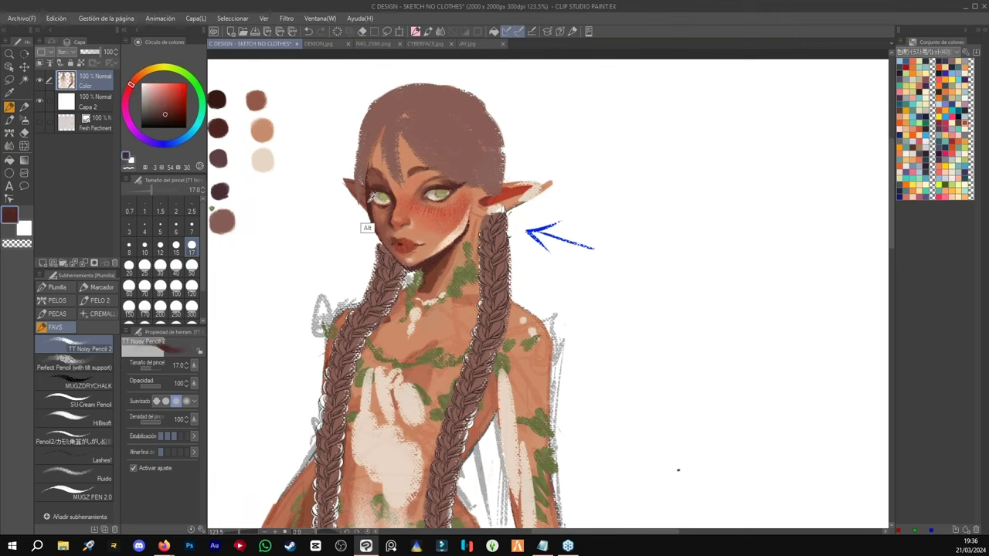
click(176, 247)
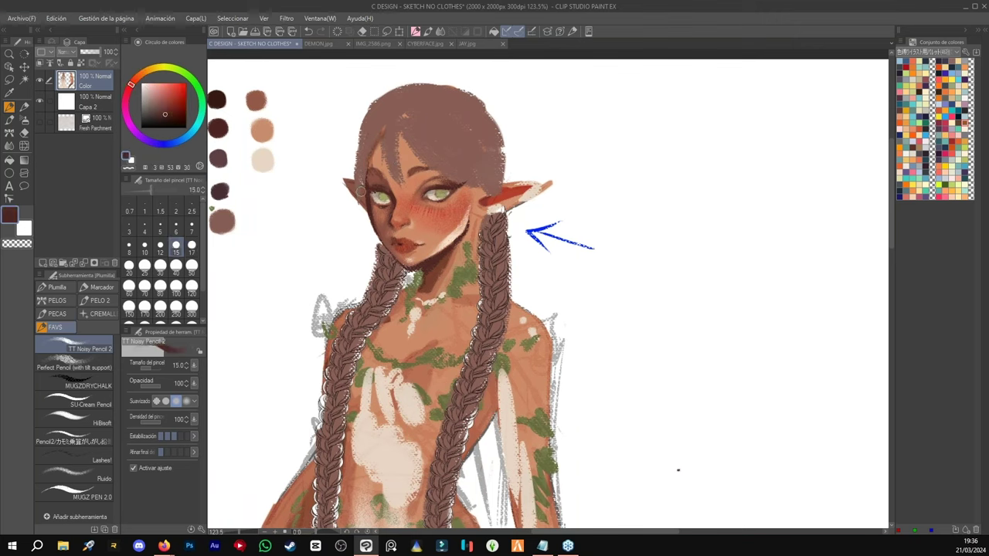
drag(405, 85, 395, 116)
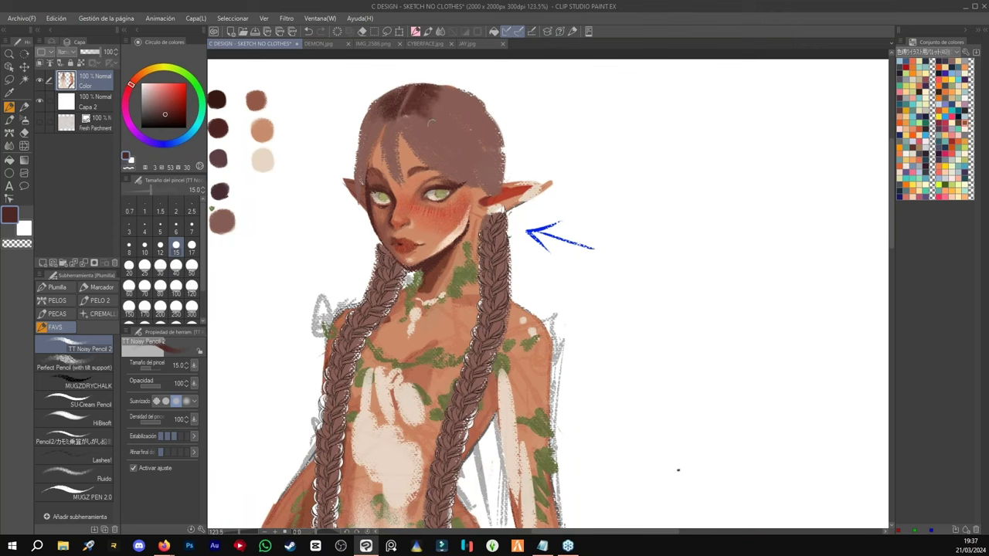
drag(403, 113, 400, 134)
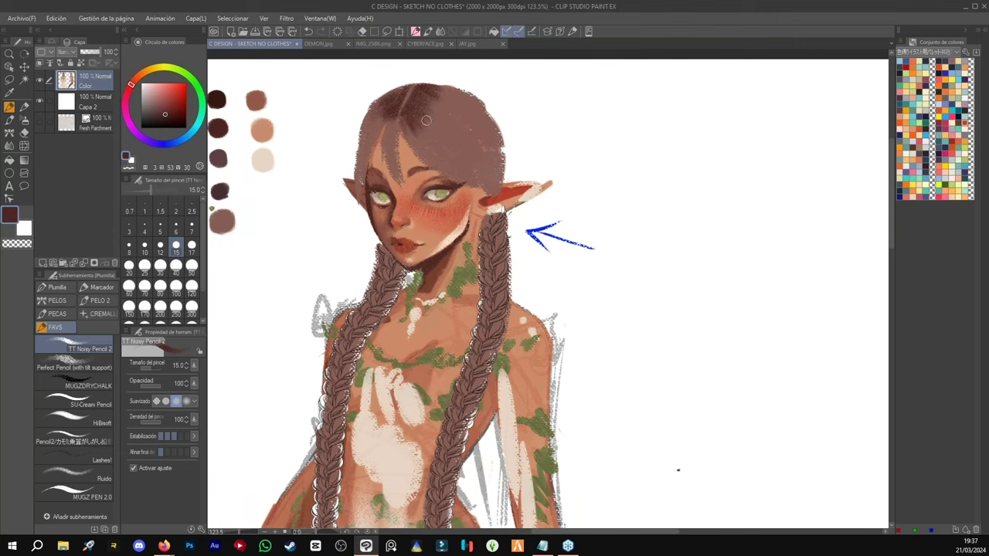
- Paint dark reddish-brown strands sweeping from the parting down toward the right ear
drag(436, 98, 460, 110)
drag(411, 148, 468, 186)
drag(438, 137, 492, 192)
drag(437, 133, 462, 154)
drag(422, 117, 474, 156)
mouse_move(443, 134)
mouse_down()
mouse_move(478, 165)
mouse_move(467, 163)
mouse_up()
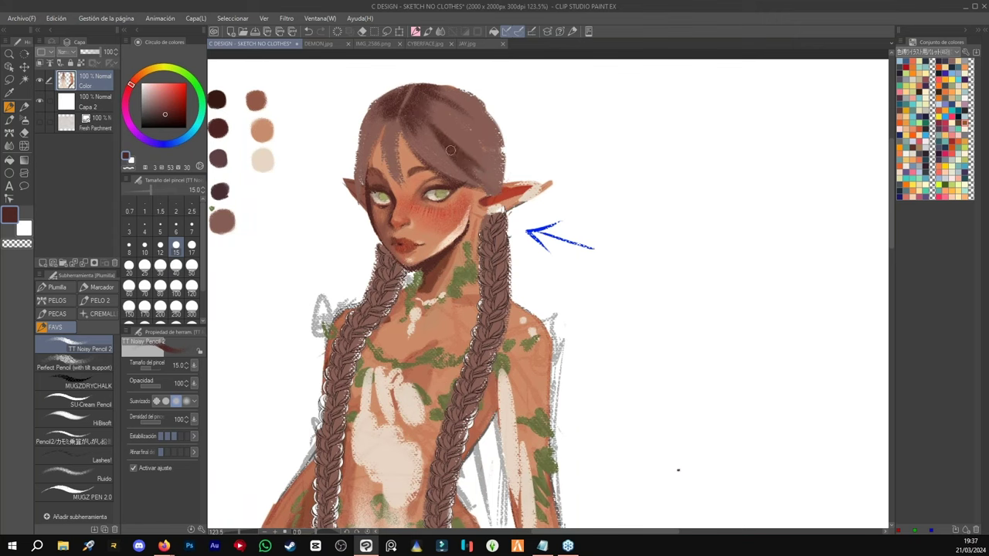
- Paint fine dark reddish-brown strands in the fringe and along the left side of the hair with brush size 10
click(144, 247)
drag(399, 131, 401, 171)
drag(383, 133, 391, 178)
drag(406, 144, 398, 195)
mouse_move(377, 101)
mouse_down()
mouse_move(350, 167)
mouse_move(357, 186)
mouse_up()
drag(364, 122, 358, 216)
- Darken the hair's right edge and add dark strands across the right crown and left fringe at brush size 10
mouse_move(473, 95)
mouse_down()
mouse_move(500, 147)
mouse_move(502, 188)
mouse_up()
drag(473, 156, 499, 192)
drag(426, 112, 474, 158)
drag(461, 115, 480, 142)
mouse_move(415, 136)
mouse_down()
mouse_move(440, 170)
mouse_move(483, 196)
mouse_move(393, 177)
mouse_up()
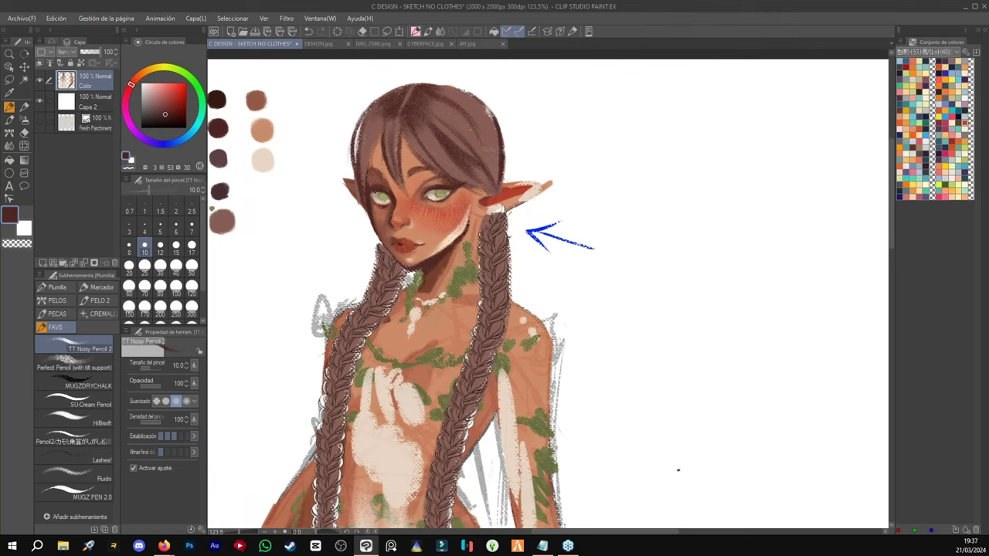
- Deepen the hair shading on the right crown and beside the left fringe with brush size 15
click(176, 246)
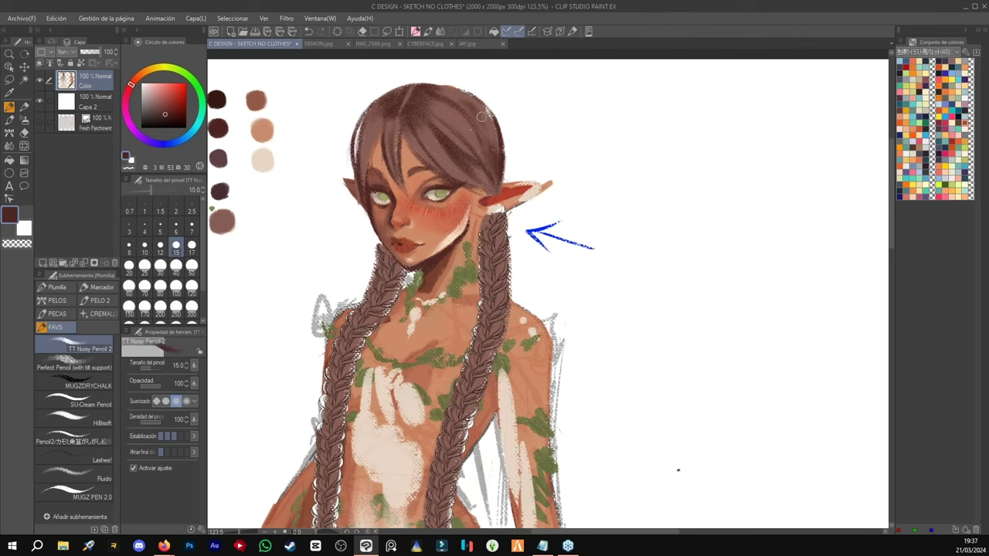
drag(474, 102, 490, 122)
mouse_move(438, 113)
mouse_down()
mouse_move(468, 136)
mouse_move(458, 178)
mouse_up()
drag(384, 126, 368, 161)
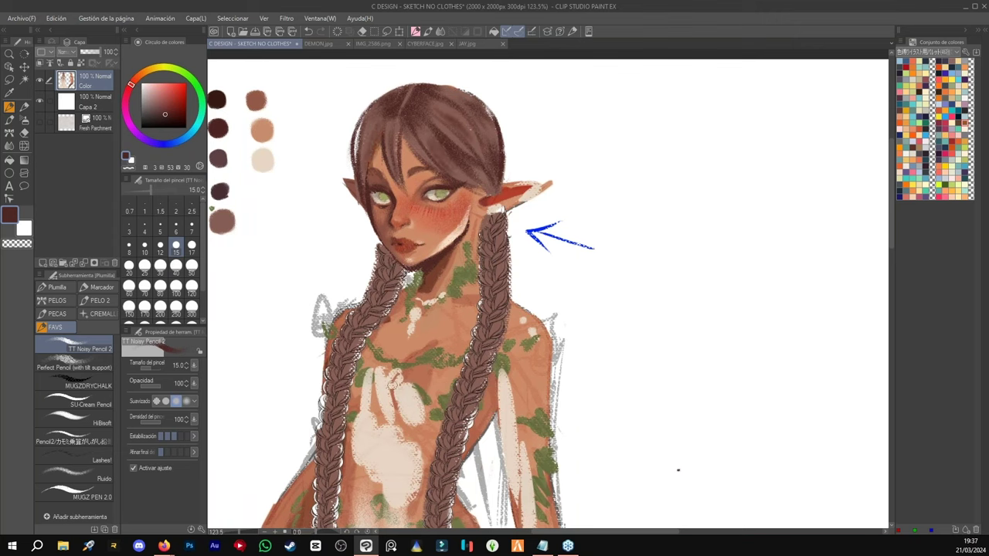
- Shade the upper section of the right braid in dark reddish brown with the MUGZDRYCHALK brush at size 7
drag(528, 367, 512, 288)
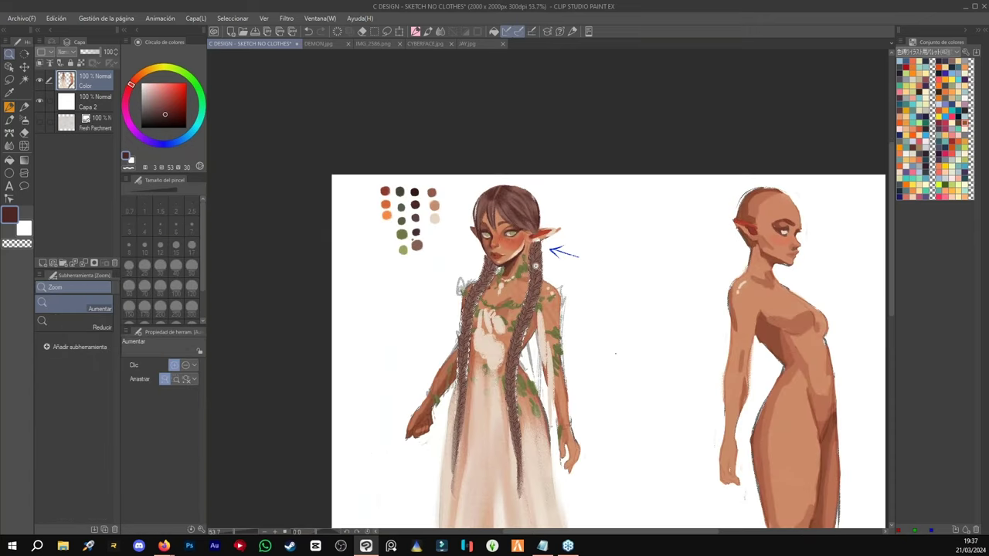
scroll(499, 270, up, 8)
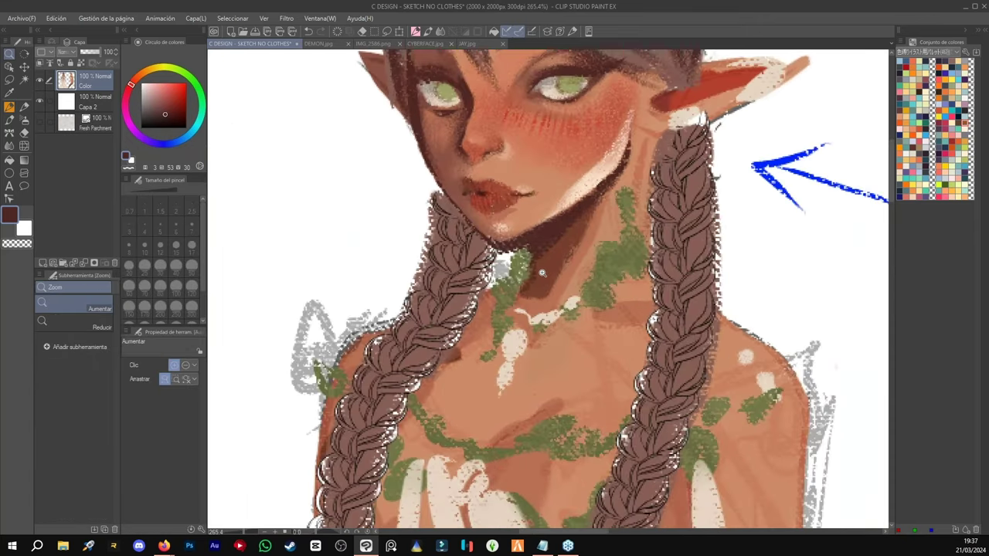
drag(542, 272, 501, 356)
click(145, 249)
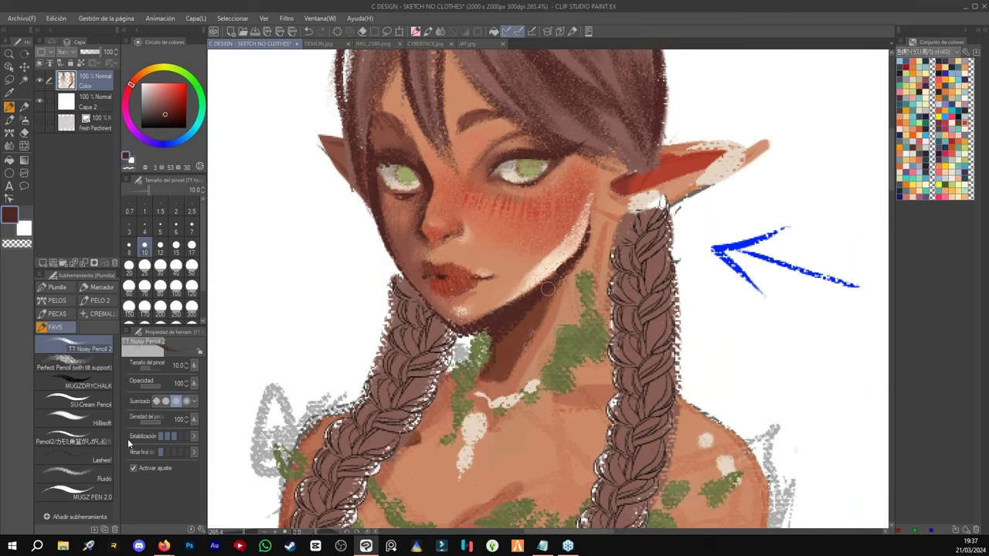
drag(769, 230, 593, 156)
drag(582, 242, 486, 416)
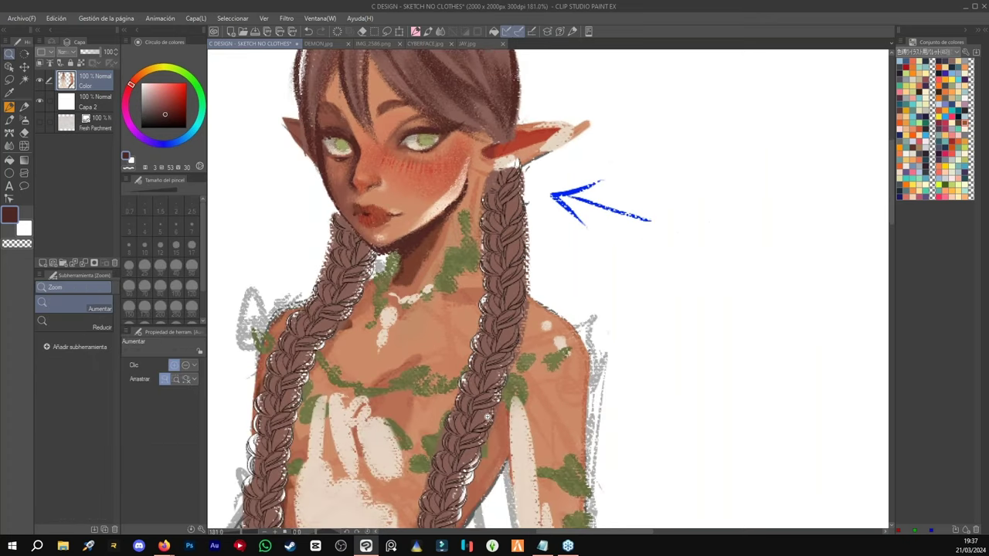
click(542, 202)
click(542, 202)
click(176, 231)
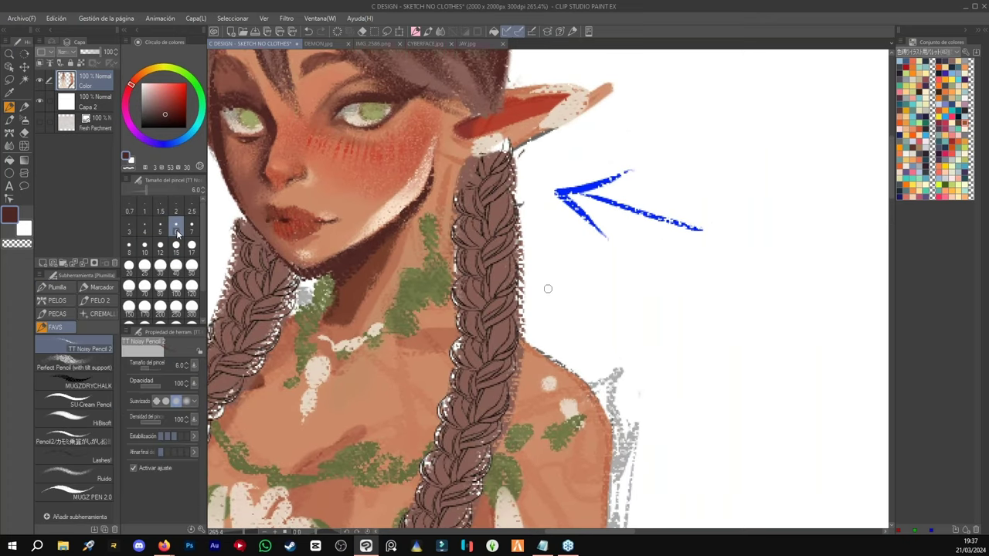
click(100, 384)
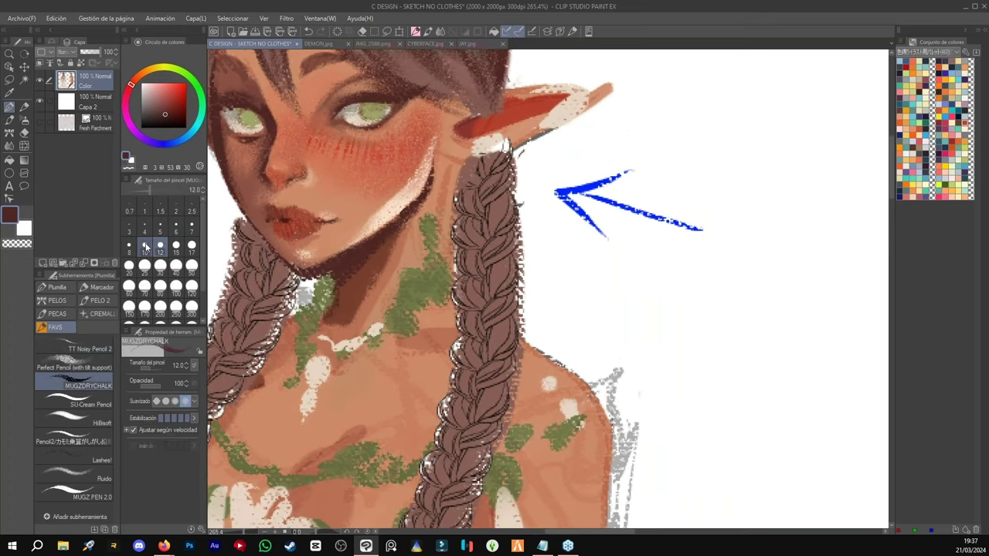
mouse_move(503, 151)
mouse_down()
mouse_move(478, 193)
mouse_move(480, 212)
mouse_move(485, 195)
mouse_move(494, 197)
mouse_move(479, 209)
mouse_move(472, 197)
mouse_move(485, 161)
mouse_move(465, 189)
mouse_move(483, 159)
mouse_move(478, 218)
mouse_move(464, 193)
mouse_move(457, 212)
mouse_up()
mouse_move(510, 189)
mouse_down()
mouse_move(503, 222)
mouse_move(457, 232)
mouse_move(463, 245)
mouse_move(490, 238)
mouse_move(501, 253)
mouse_move(516, 228)
mouse_move(485, 262)
mouse_move(479, 257)
mouse_move(485, 274)
mouse_move(460, 241)
mouse_move(470, 273)
mouse_move(504, 239)
mouse_up()
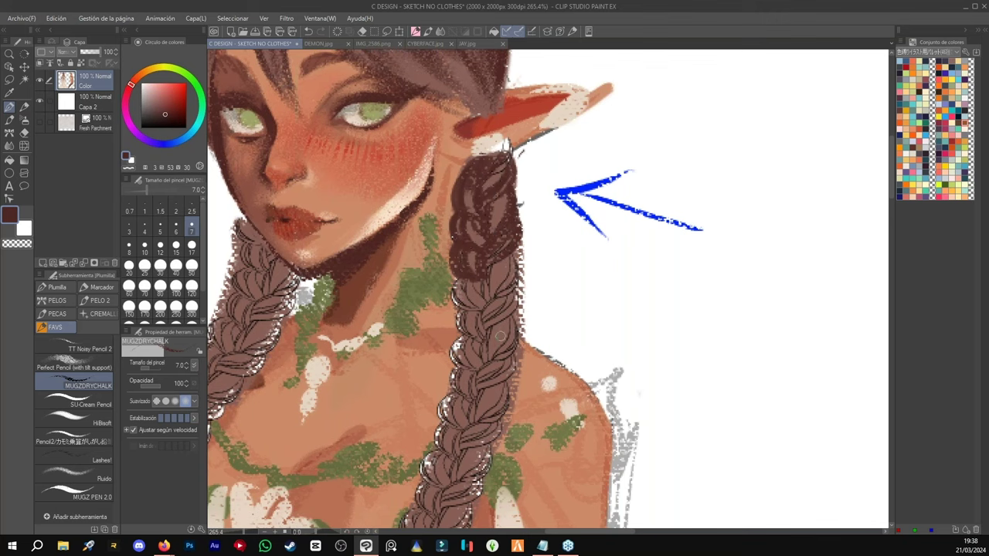
- Continue the dark chalk shading down the right braid to shoulder level and add loose curved strands at its edges
mouse_move(516, 258)
mouse_down()
mouse_move(498, 293)
mouse_move(510, 289)
mouse_move(493, 265)
mouse_move(492, 301)
mouse_move(474, 275)
mouse_move(486, 303)
mouse_move(454, 287)
mouse_move(469, 307)
mouse_up()
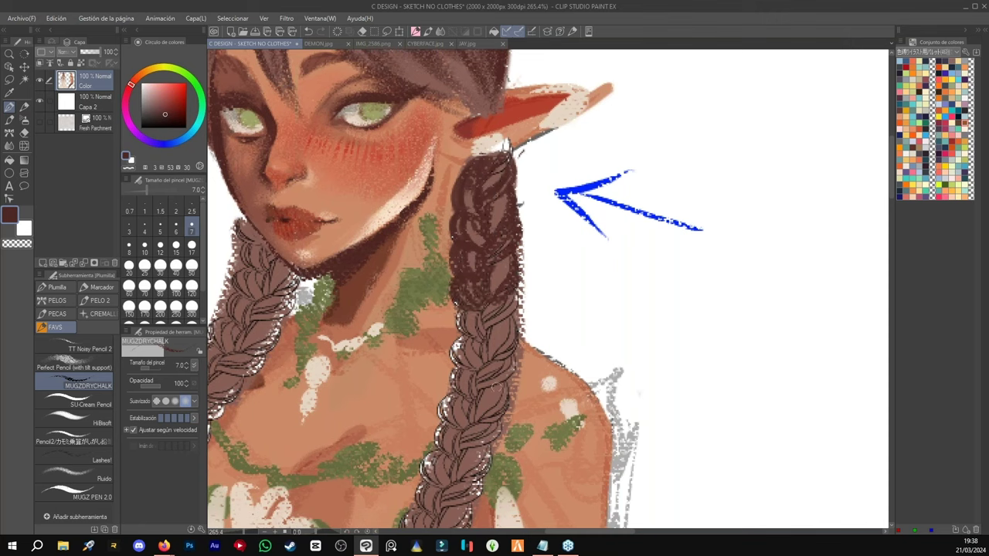
drag(480, 332, 514, 292)
mouse_move(486, 335)
mouse_down()
mouse_move(507, 301)
mouse_move(482, 332)
mouse_move(457, 316)
mouse_move(484, 347)
mouse_up()
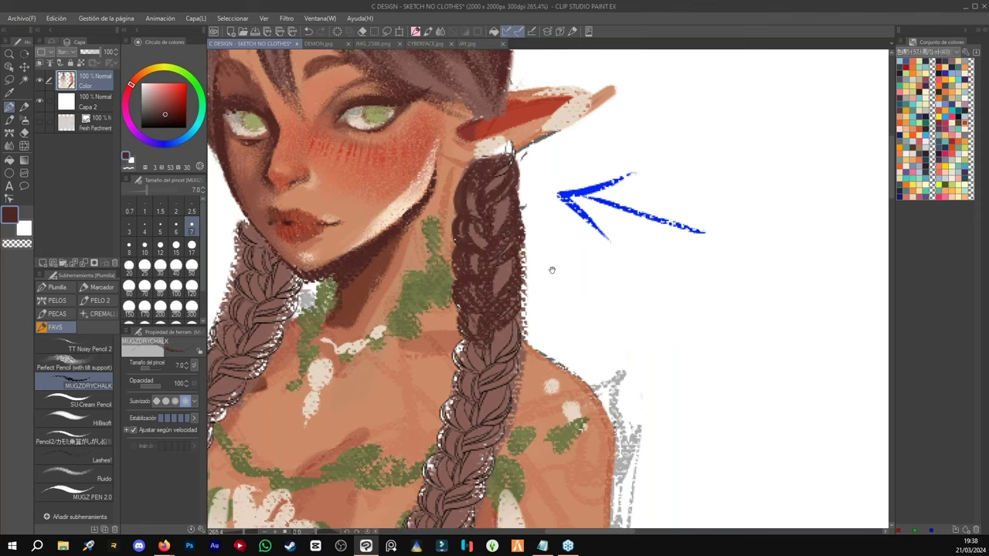
drag(551, 270, 617, 336)
mouse_move(566, 267)
mouse_down()
mouse_move(540, 247)
mouse_move(551, 244)
mouse_move(535, 253)
mouse_move(520, 240)
mouse_move(529, 285)
mouse_up()
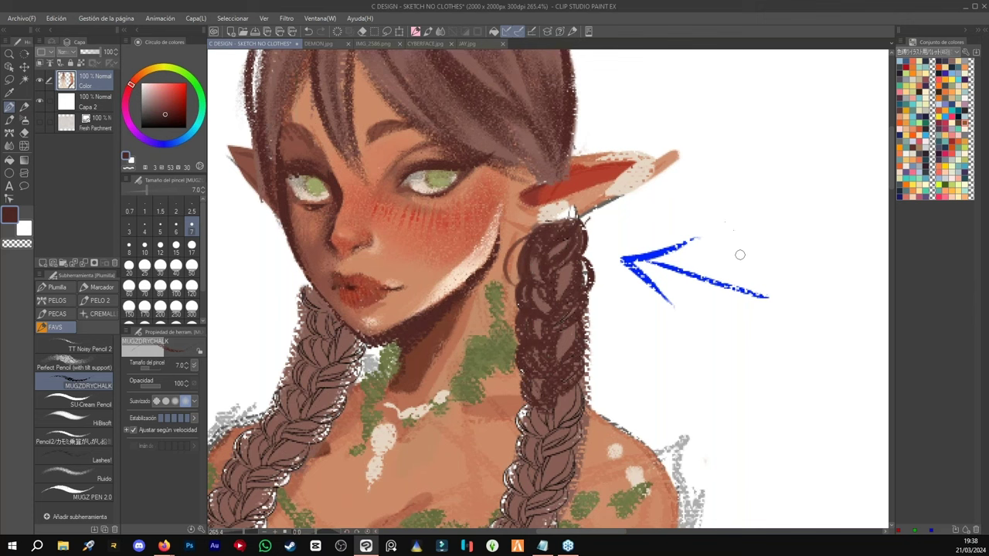
- Erase the blue arrow beside the right braid
key(e)
drag(742, 258, 631, 262)
- Sample the mauve brown of the hair and fill out its side edges and fringe with TT Noisy Pencil 2 at size 10
drag(516, 155, 506, 258)
drag(498, 258, 549, 261)
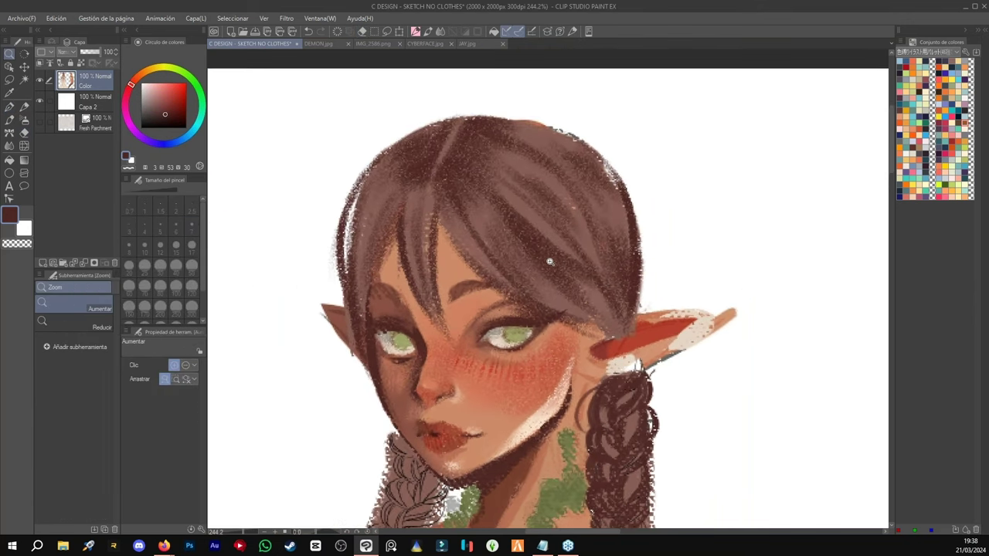
key(p)
click(92, 367)
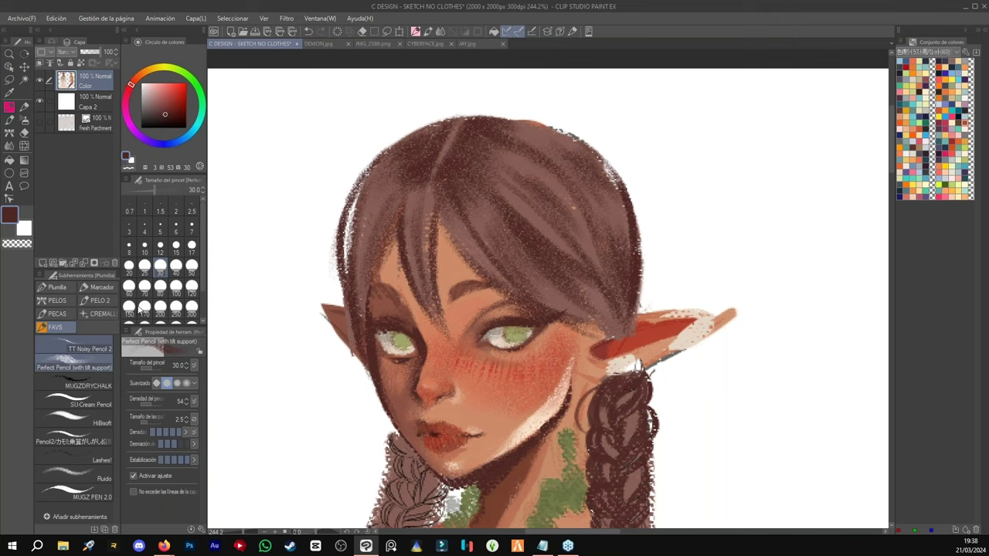
click(81, 349)
alt+click(371, 201)
drag(385, 161, 338, 287)
mouse_move(356, 193)
mouse_down()
mouse_move(353, 292)
mouse_move(363, 244)
mouse_move(377, 384)
mouse_up()
drag(369, 265, 377, 396)
drag(356, 308, 383, 421)
mouse_move(604, 163)
mouse_down()
mouse_move(633, 279)
mouse_move(623, 323)
mouse_up()
drag(431, 210, 427, 250)
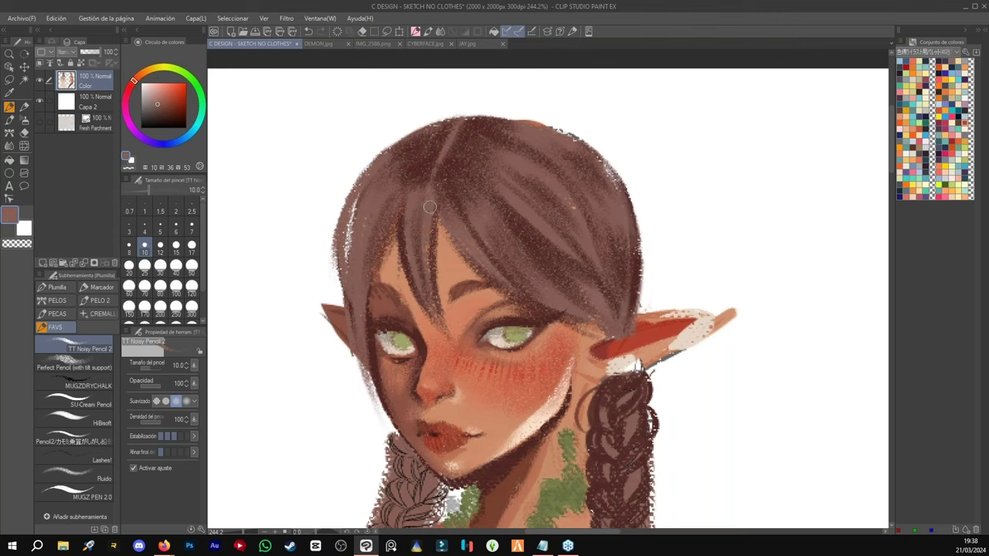
- Choose a pale pink and paint shine highlights across the fringe and the left side of the hair
click(150, 83)
mouse_move(371, 190)
mouse_down()
mouse_move(354, 248)
mouse_move(360, 239)
mouse_up()
mouse_move(376, 190)
mouse_down()
mouse_move(354, 273)
mouse_move(364, 249)
mouse_up()
mouse_move(408, 191)
mouse_down()
mouse_move(410, 251)
mouse_move(418, 247)
mouse_up()
drag(432, 204, 425, 258)
mouse_move(454, 216)
mouse_down()
mouse_move(492, 274)
mouse_move(478, 247)
mouse_up()
drag(499, 213, 472, 256)
drag(483, 219, 500, 251)
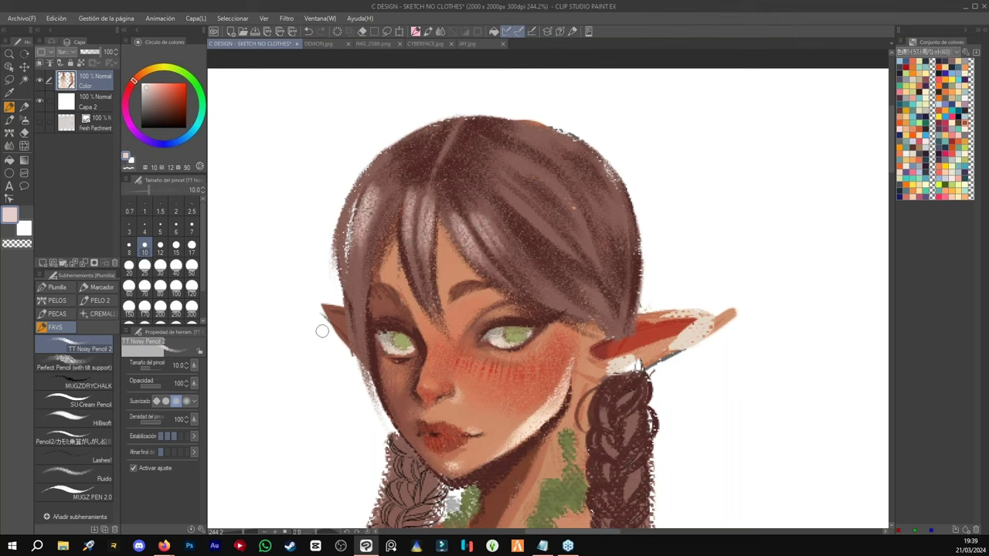
- Paint a loose brown lock down the left side of the face with MUGZDRYCHALK at size 15, using sampled hair colour
click(103, 385)
key(ctrl+space)
drag(576, 419, 510, 353)
key(p)
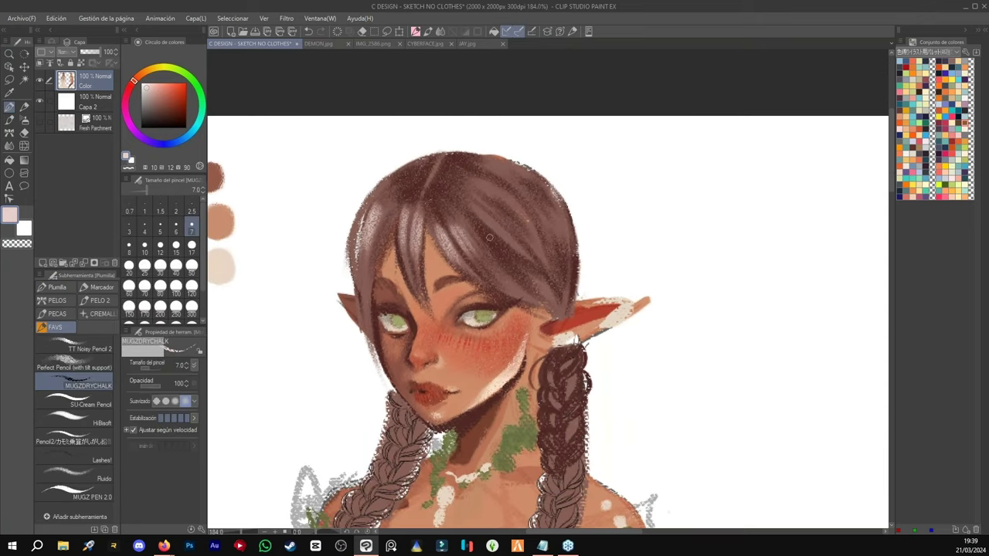
click(177, 247)
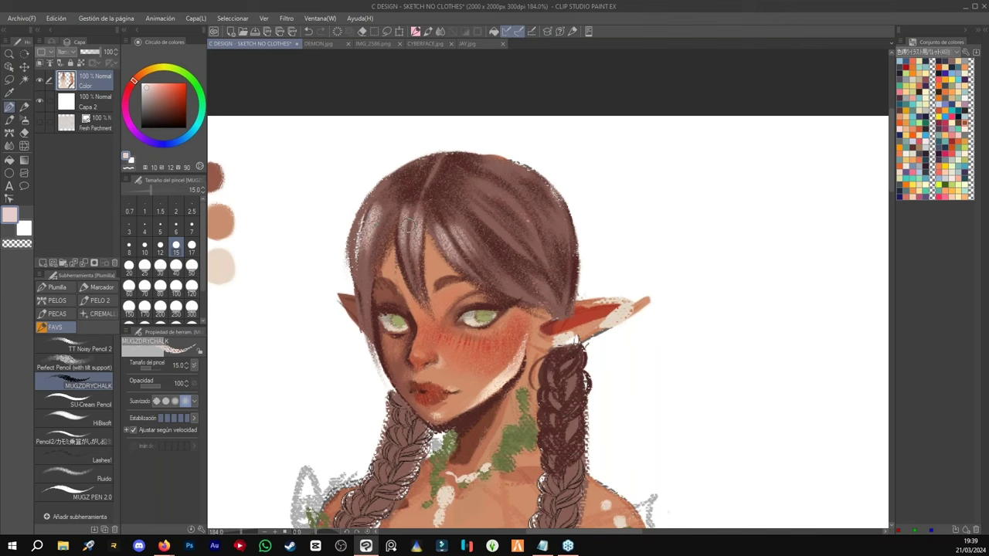
drag(380, 347, 376, 360)
alt+click(376, 327)
drag(370, 307, 381, 400)
key(ctrl+z)
alt+click(370, 286)
drag(365, 332, 377, 395)
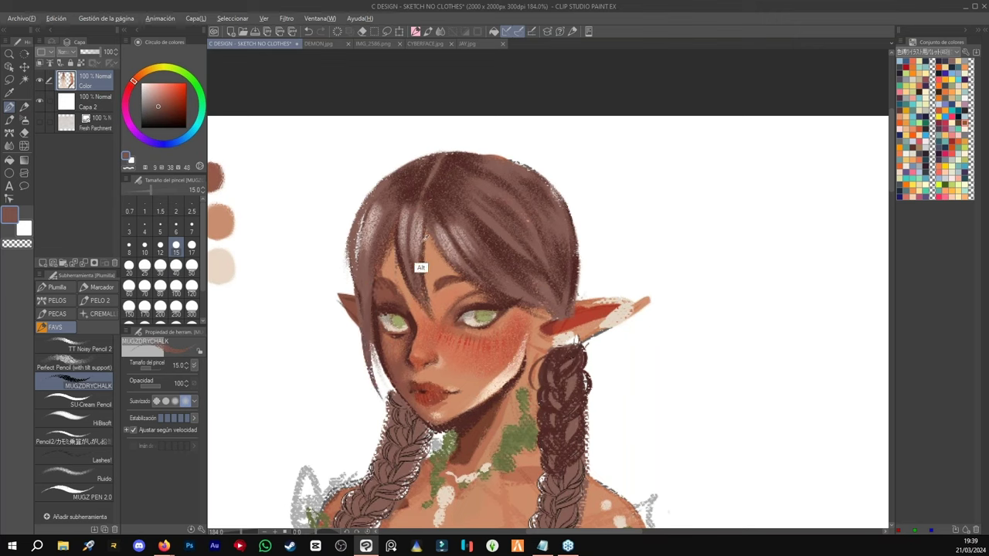
- Sample browns from the fringe and paint thin strands falling over the left side of the forehead
alt+click(420, 268)
alt+click(411, 289)
drag(421, 230, 434, 298)
mouse_move(398, 220)
mouse_down()
mouse_move(403, 261)
mouse_move(385, 284)
mouse_up()
alt+click(398, 282)
mouse_move(397, 248)
mouse_down()
mouse_move(382, 297)
mouse_move(364, 314)
mouse_up()
alt+click(392, 306)
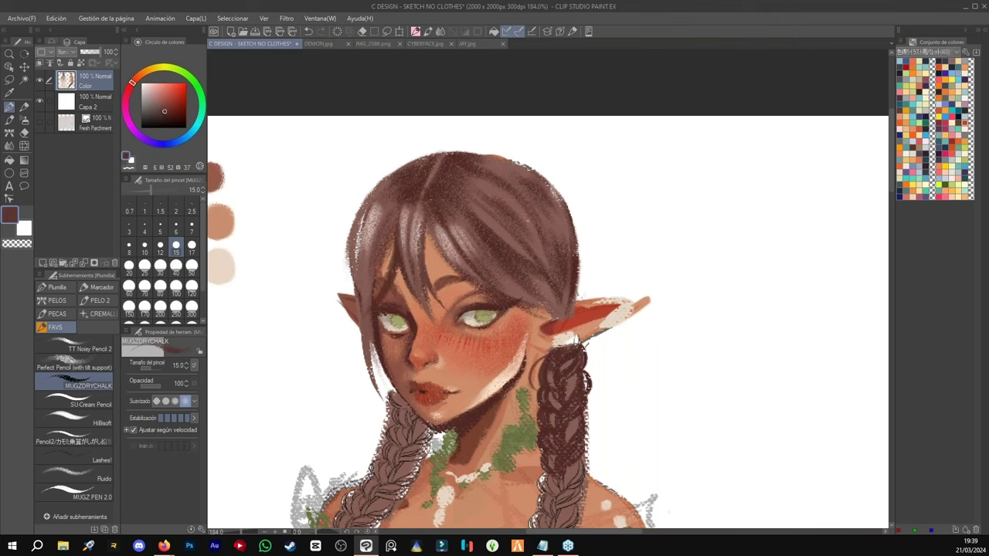
drag(392, 235, 368, 340)
- Sample fringe colours and extend thin strands from the parting across the forehead toward the right eyebrow
alt+click(433, 255)
mouse_move(429, 237)
mouse_down()
mouse_move(459, 290)
mouse_move(440, 278)
mouse_move(462, 302)
mouse_up()
alt+click(455, 286)
mouse_move(428, 239)
mouse_down()
mouse_move(434, 270)
mouse_move(467, 295)
mouse_move(436, 264)
mouse_up()
- Paint dark reddish-brown locks curling over the right cheek and above the right ear, and touch up beside the left ear
alt+click(499, 309)
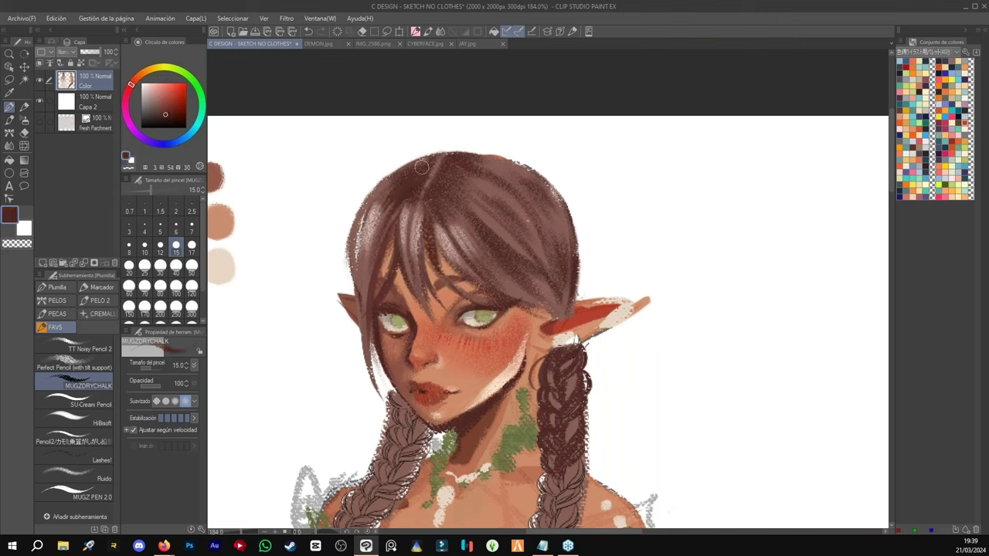
mouse_move(522, 307)
mouse_down()
mouse_move(520, 352)
mouse_move(528, 343)
mouse_move(512, 352)
mouse_up()
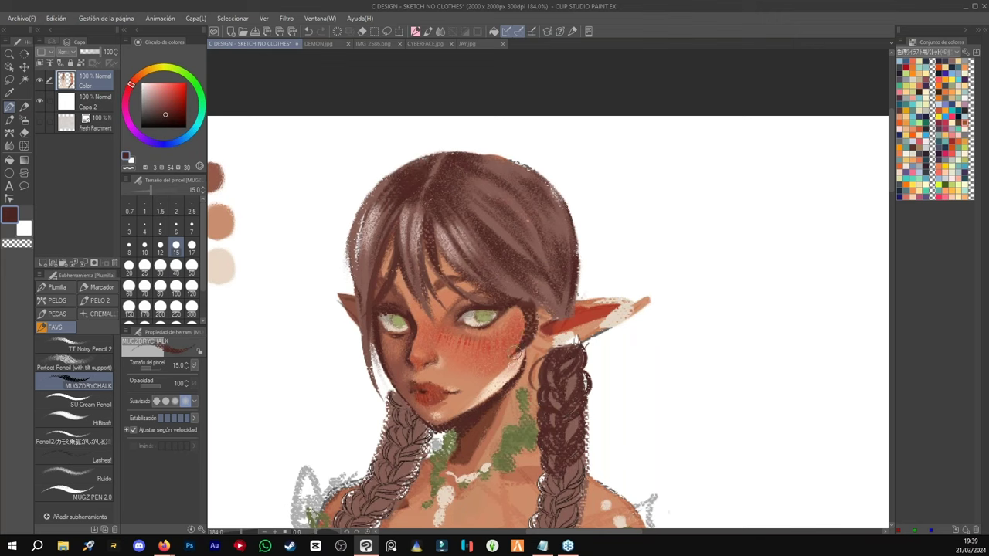
mouse_move(528, 313)
mouse_down()
mouse_move(506, 340)
mouse_move(572, 314)
mouse_up()
alt+click(359, 317)
drag(357, 314, 361, 329)
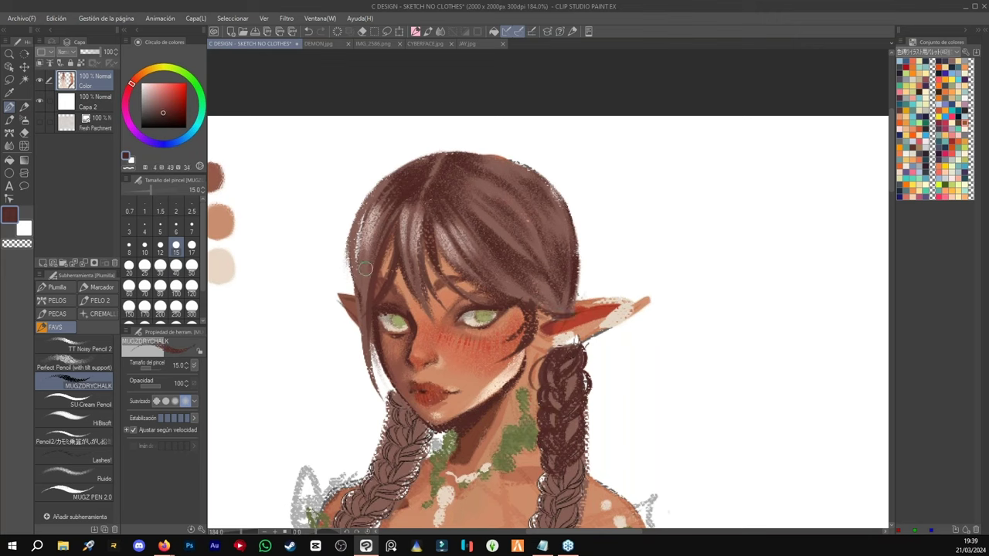
- Add dark flyaway strands outside the hair's left edge and lengthen the left face lock with sampled mauve brown
alt+click(411, 162)
mouse_move(402, 165)
mouse_down()
mouse_move(351, 207)
mouse_move(348, 249)
mouse_up()
key(ctrl+z)
mouse_move(348, 212)
mouse_down()
mouse_move(375, 184)
mouse_move(348, 251)
mouse_move(346, 377)
mouse_up()
alt+click(367, 294)
drag(360, 317, 372, 392)
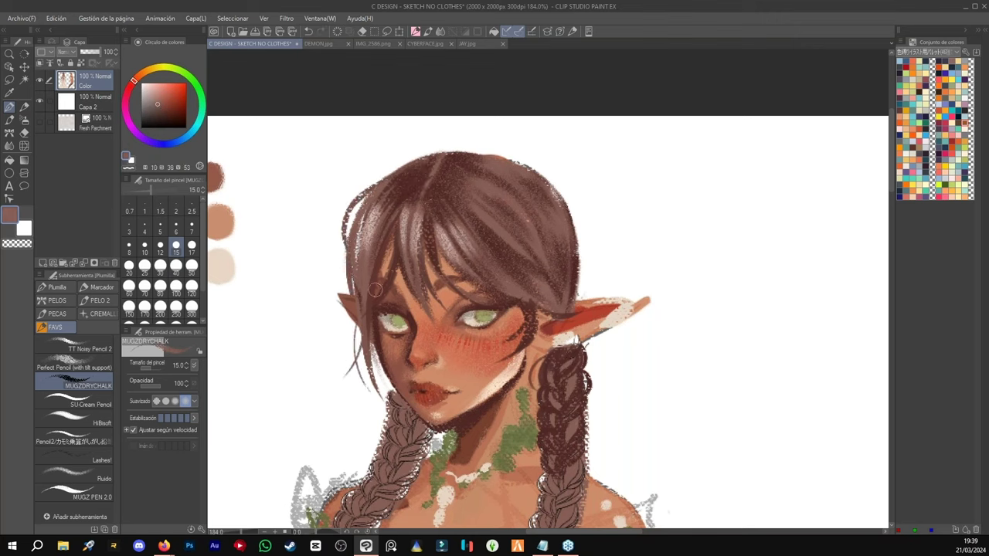
- Sample hair browns and paint loose strands outside the right edge of the hair down to the ear
alt+click(572, 298)
drag(575, 227, 573, 308)
drag(585, 254, 582, 300)
drag(579, 240, 573, 311)
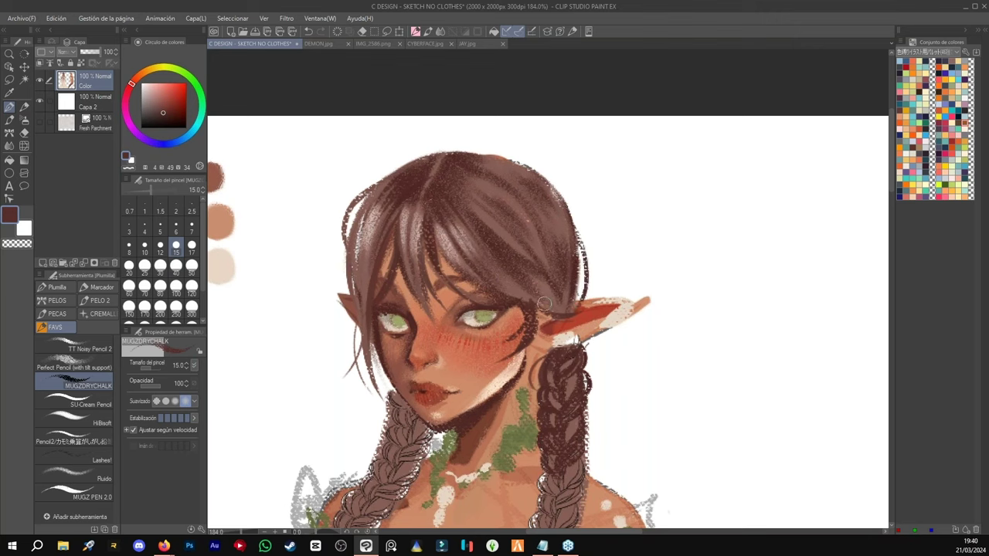
alt+click(566, 259)
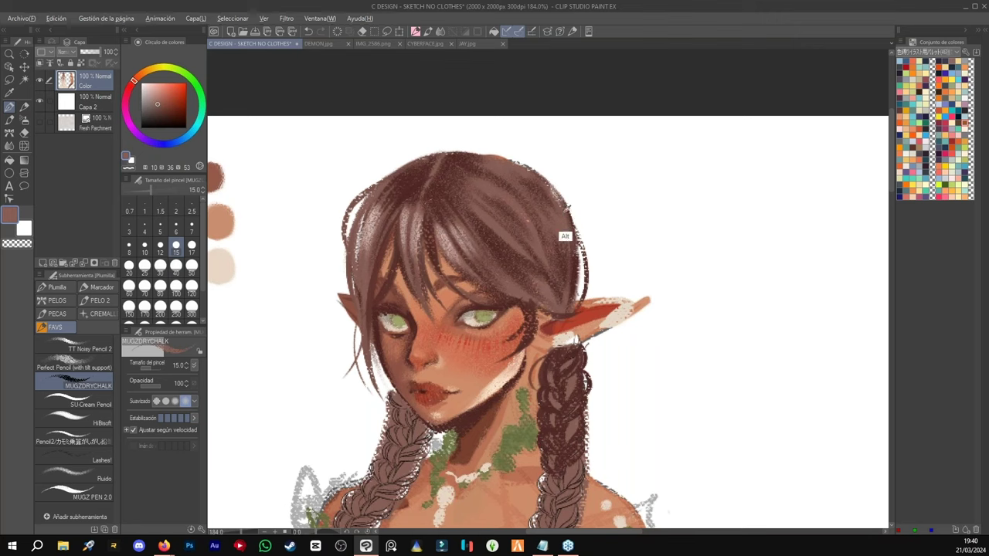
drag(562, 204, 595, 293)
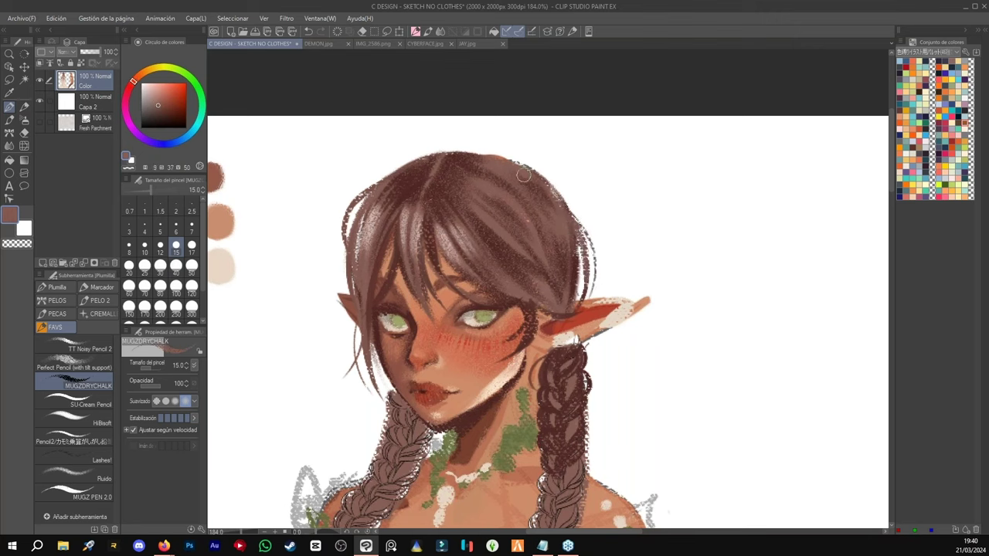
- Add dark reddish-brown flyaway strands along the top of the head, then sample the mauve brown of the hair
alt+click(438, 183)
mouse_move(414, 159)
mouse_down()
mouse_move(372, 184)
mouse_move(386, 171)
mouse_up()
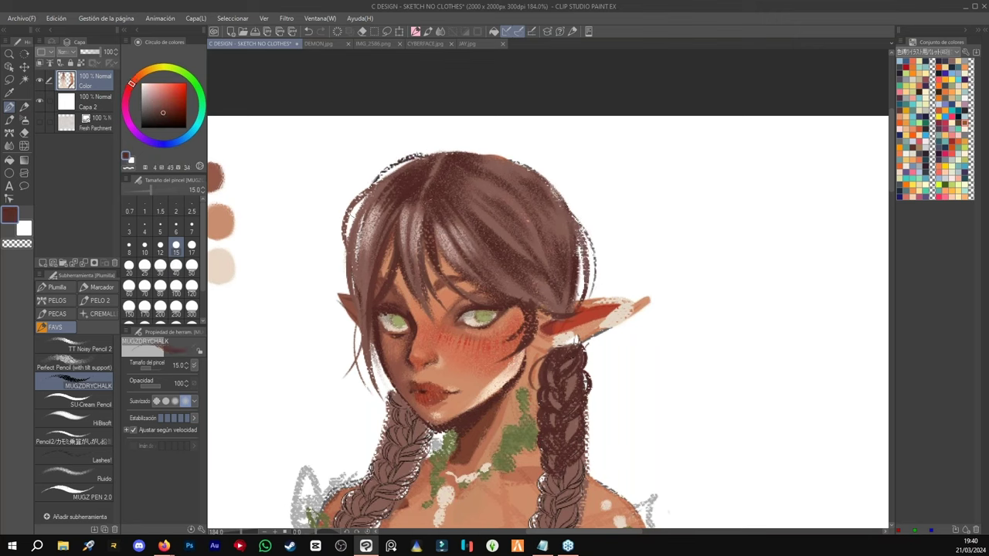
drag(448, 145, 491, 155)
alt+click(470, 166)
drag(478, 163, 580, 205)
key(ctrl+z)
alt+click(499, 194)
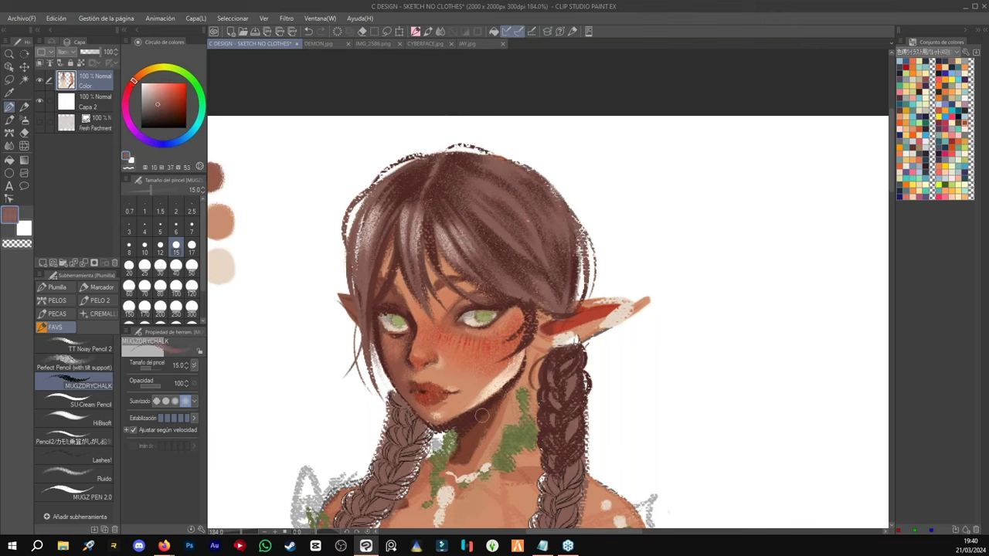
- Sample white to clean up beside the left cheek and braid, and sample the dark reddish brown again
alt+click(388, 371)
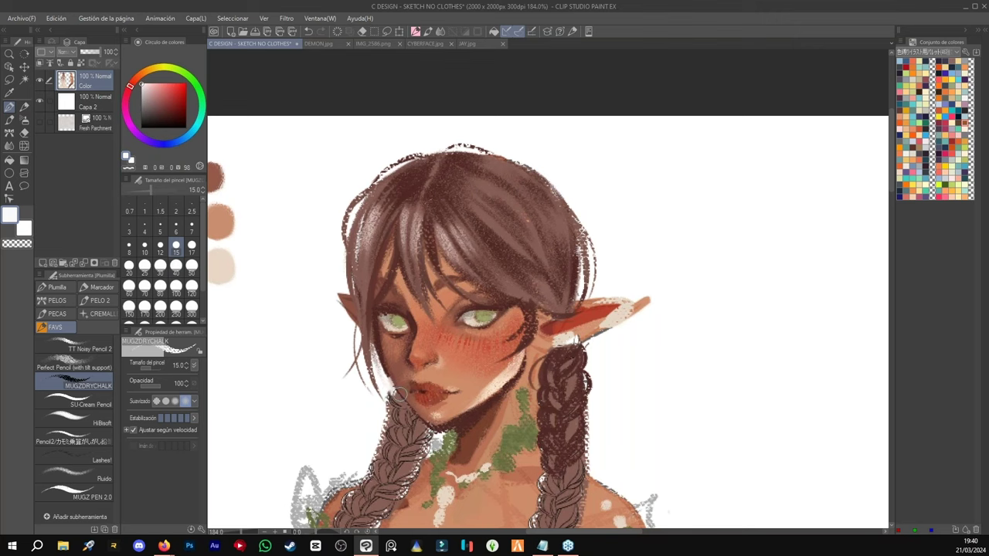
alt+click(386, 363)
alt+click(386, 363)
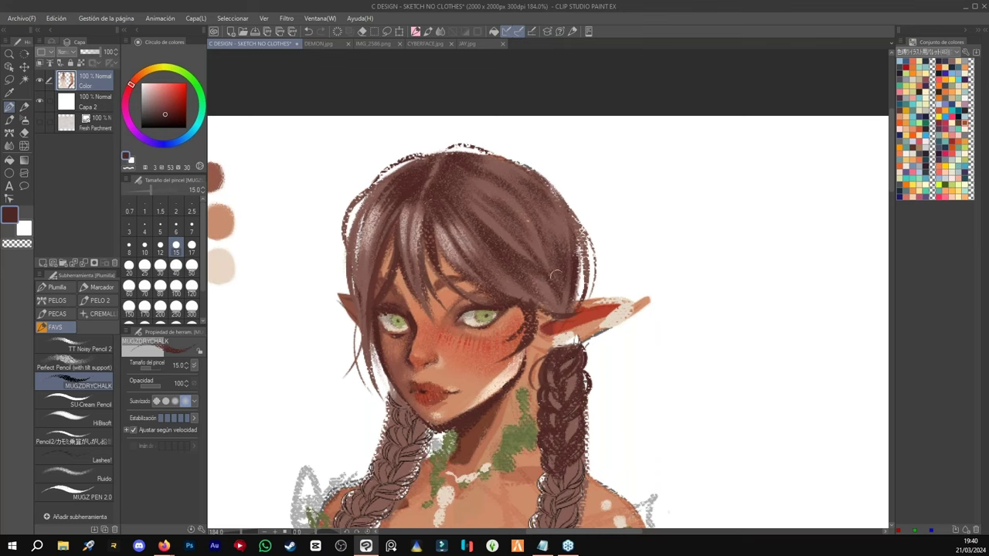
drag(582, 376, 634, 244)
drag(713, 227, 656, 230)
scroll(692, 225, up, 3)
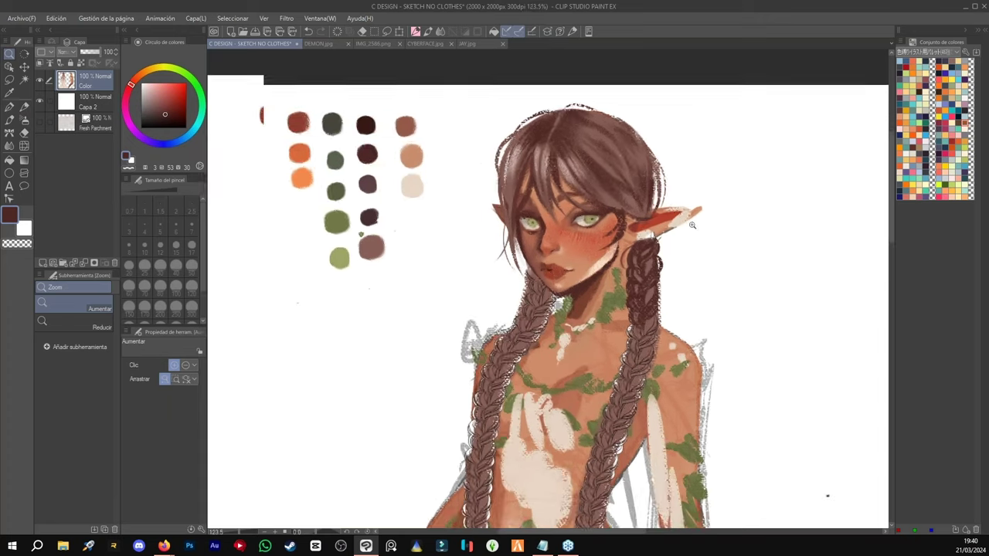
key(p)
drag(739, 256, 675, 245)
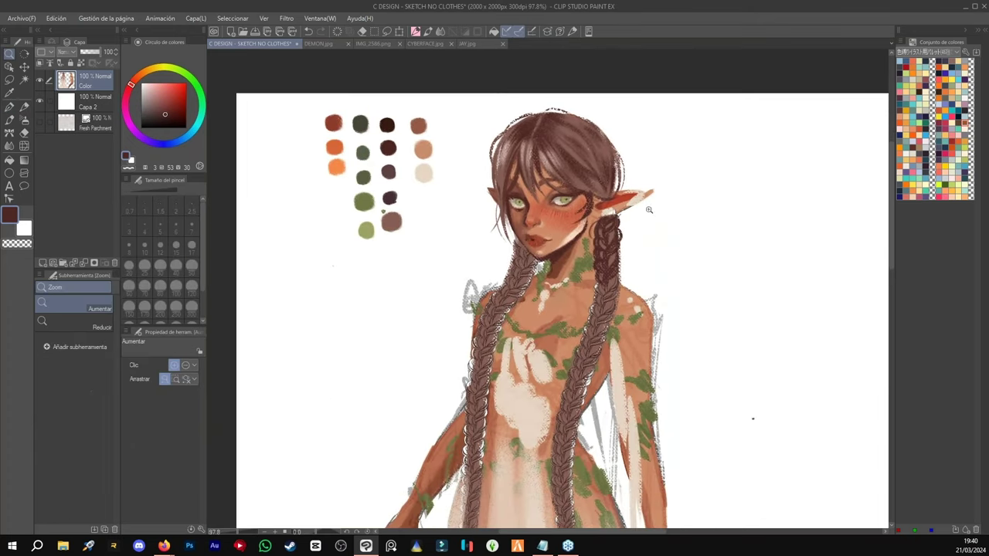
scroll(618, 215, up, 2)
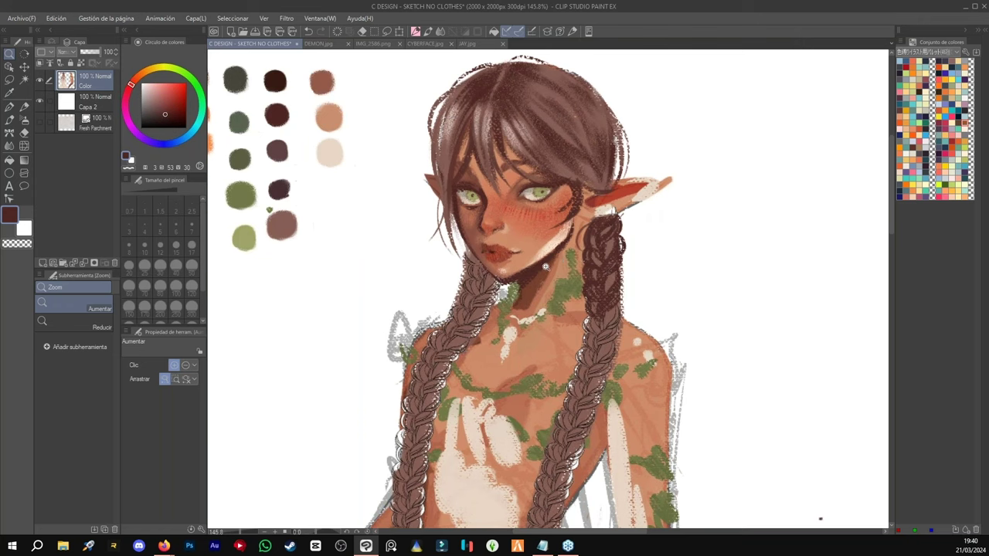
- Darken the upper part of the left braid with dark reddish-brown chalk strokes down to the shoulder
key(p)
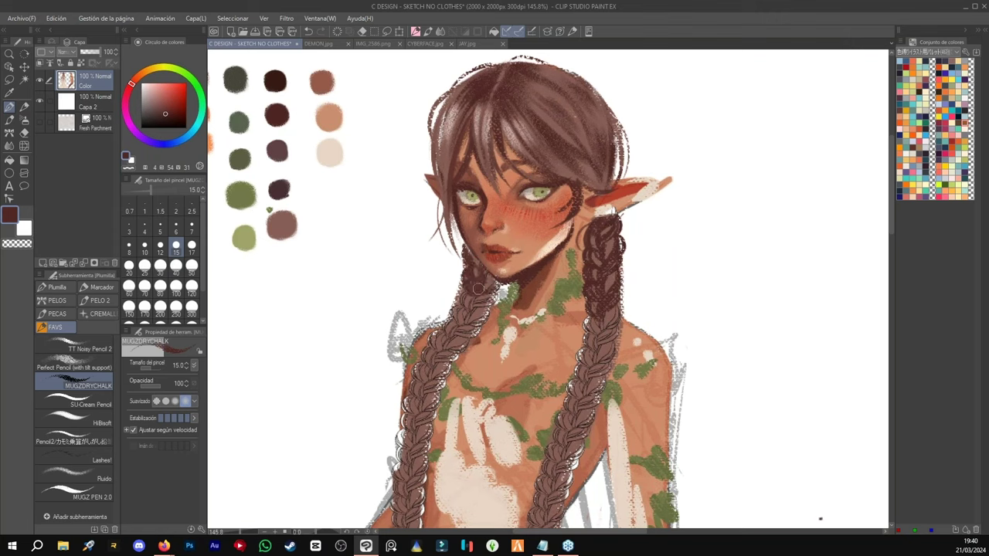
mouse_move(468, 301)
mouse_down()
mouse_move(463, 294)
mouse_move(471, 315)
mouse_move(479, 309)
mouse_move(462, 309)
mouse_move(454, 324)
mouse_move(467, 340)
mouse_up()
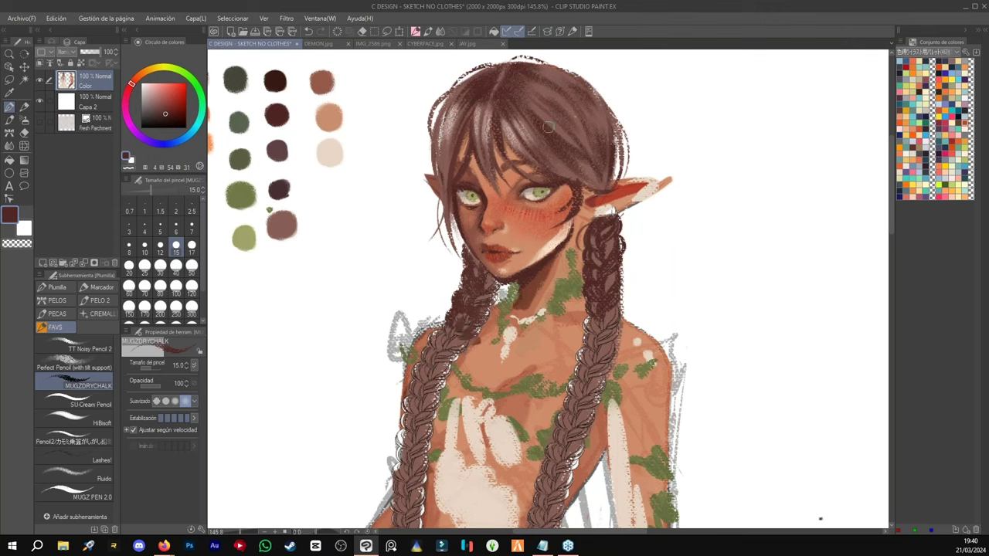
- Sample the light peach of the jaw highlight and reduce the chalk brush size to 10
key(ctrl+space)
drag(584, 206, 589, 225)
alt+click(530, 278)
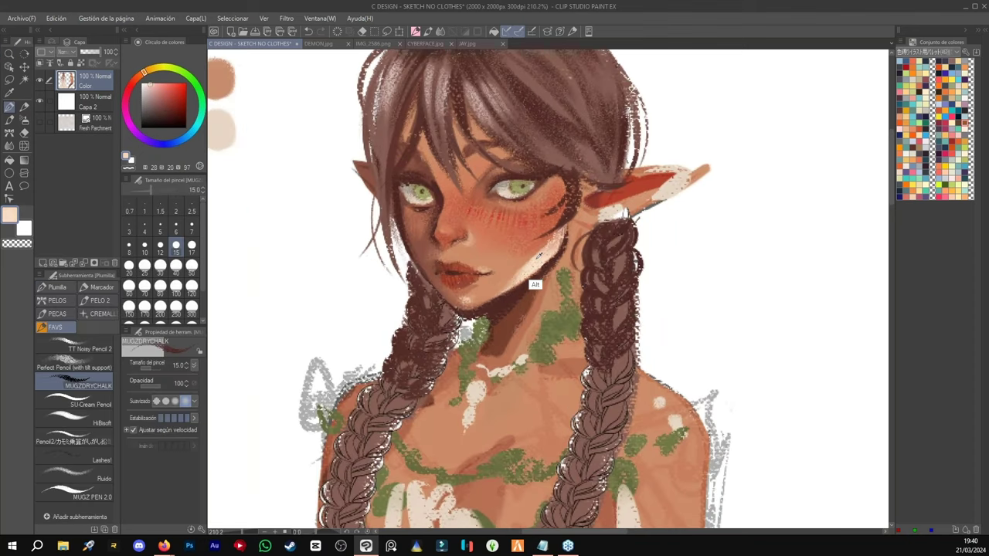
click(161, 248)
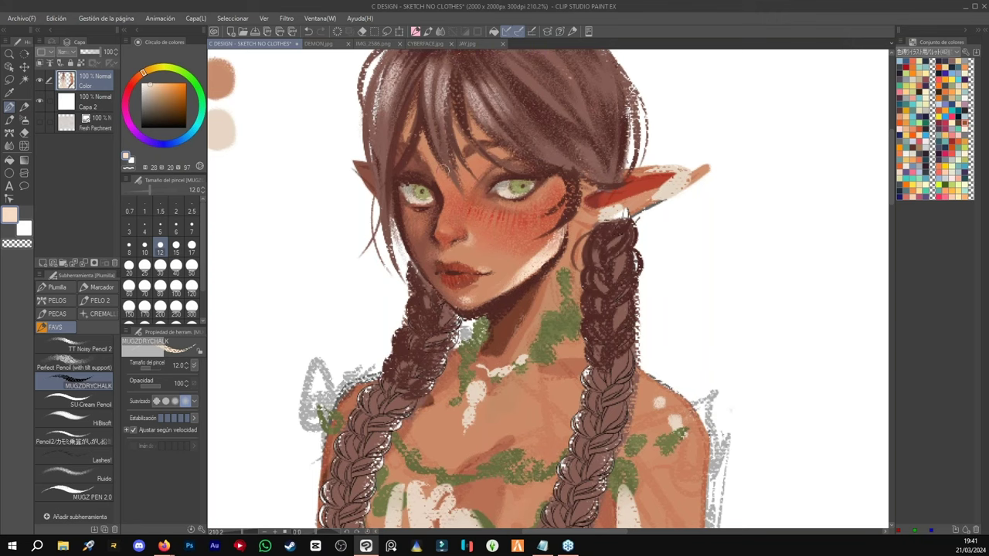
click(145, 245)
alt+click(530, 270)
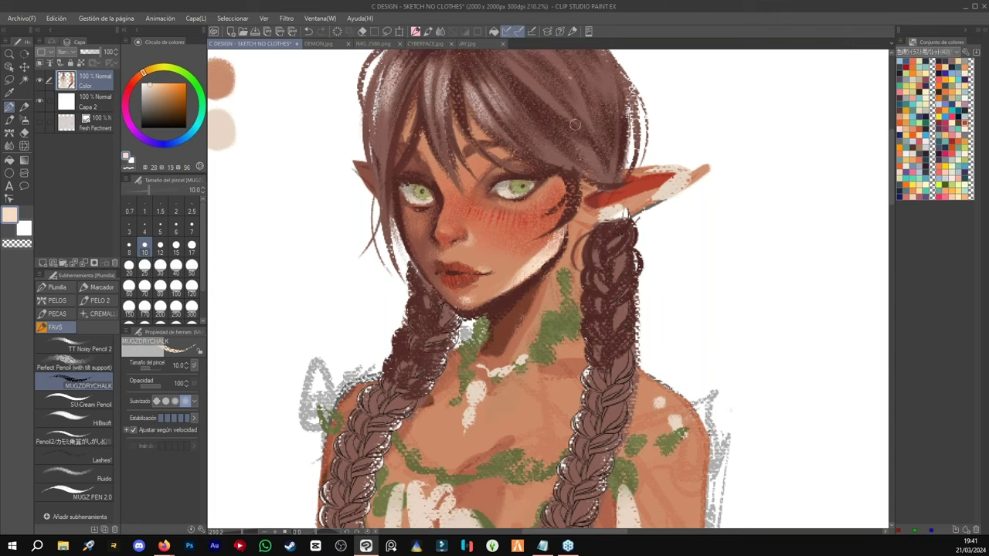
- Try light peach strokes around the face and undo them
mouse_move(733, 283)
mouse_down()
mouse_move(585, 280)
mouse_move(581, 319)
mouse_up()
key(ctrl+z)
key(ctrl+z)
click(425, 189)
key(ctrl+z)
- Sample the dark reddish brown at the hair's right edge and set the chalk brush size to 17
key(ctrl+space)
mouse_move(735, 337)
mouse_down()
mouse_move(665, 357)
mouse_move(630, 388)
mouse_up()
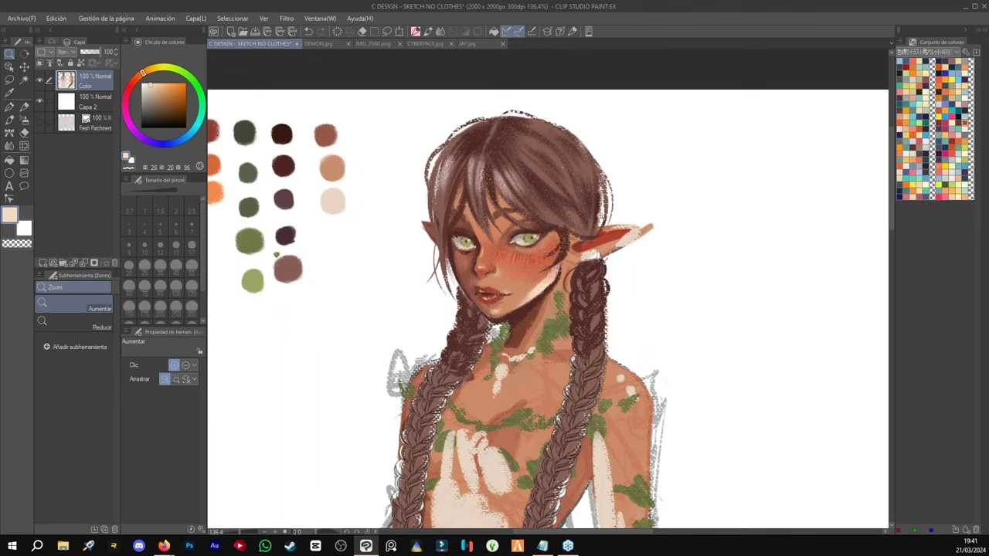
key(p)
alt+click(595, 223)
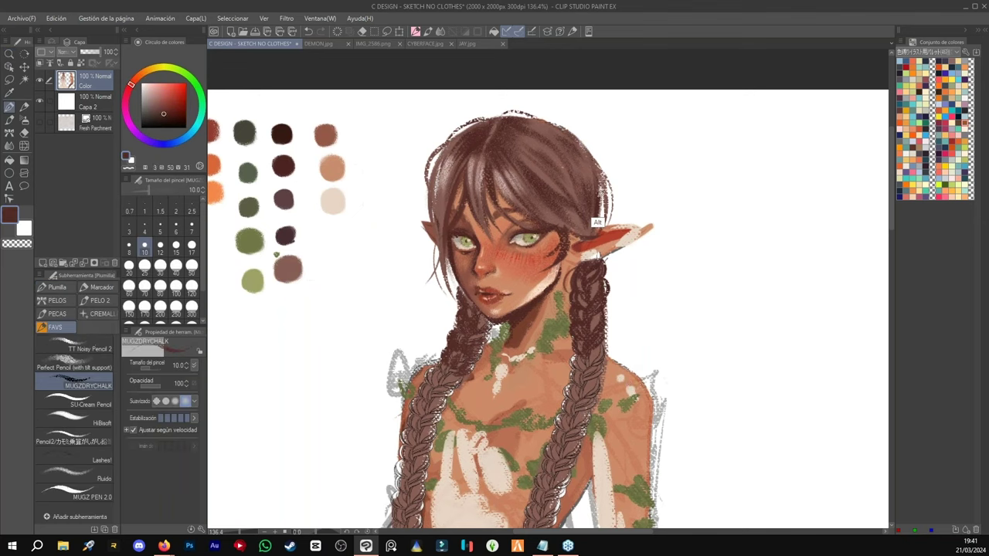
drag(652, 364, 628, 314)
key(slash)
drag(590, 212, 549, 212)
drag(621, 307, 522, 209)
drag(517, 209, 527, 208)
key(p)
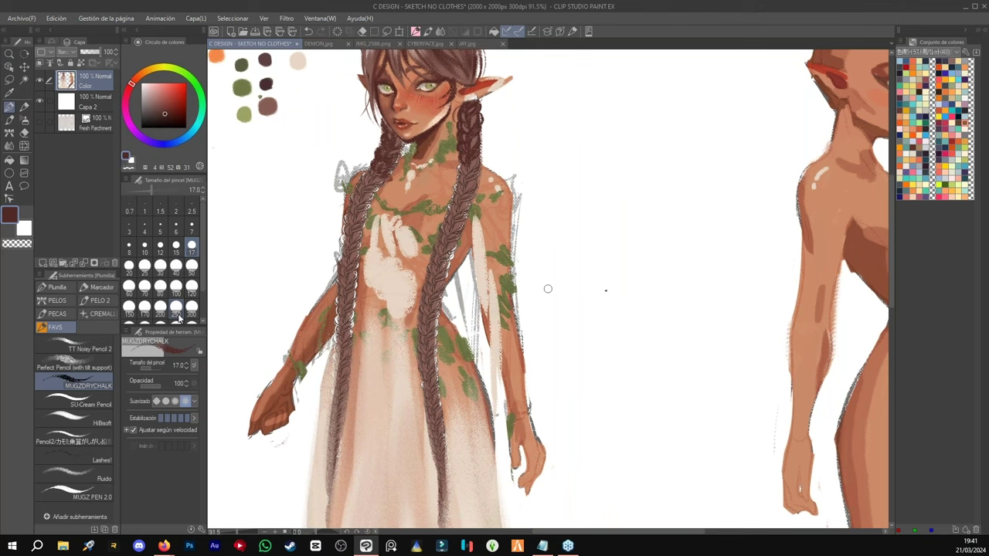
- Add a new raster layer above the Color layer and set the chalk brush size to 20
key(ctrl+space)
drag(665, 255, 639, 240)
drag(595, 123, 633, 123)
key(p)
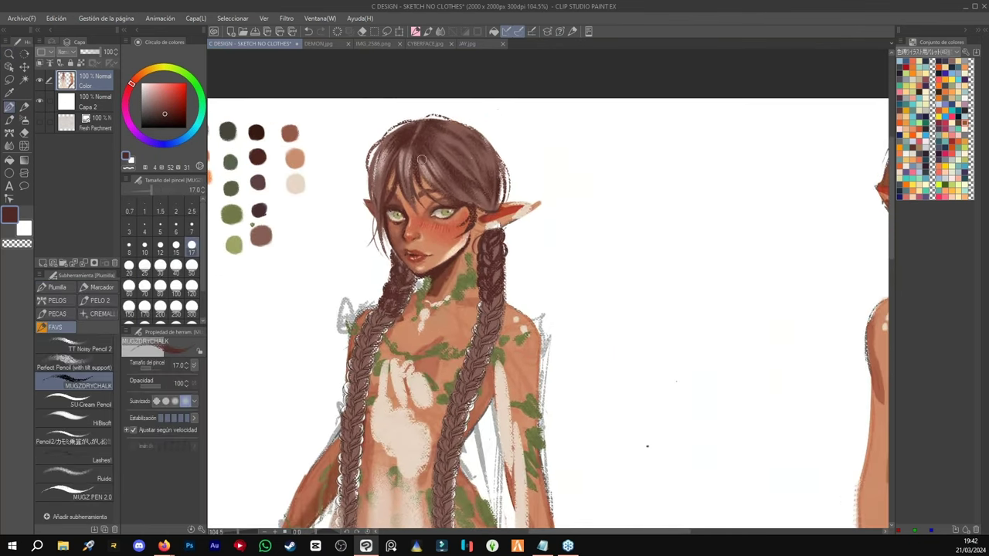
click(43, 263)
click(129, 265)
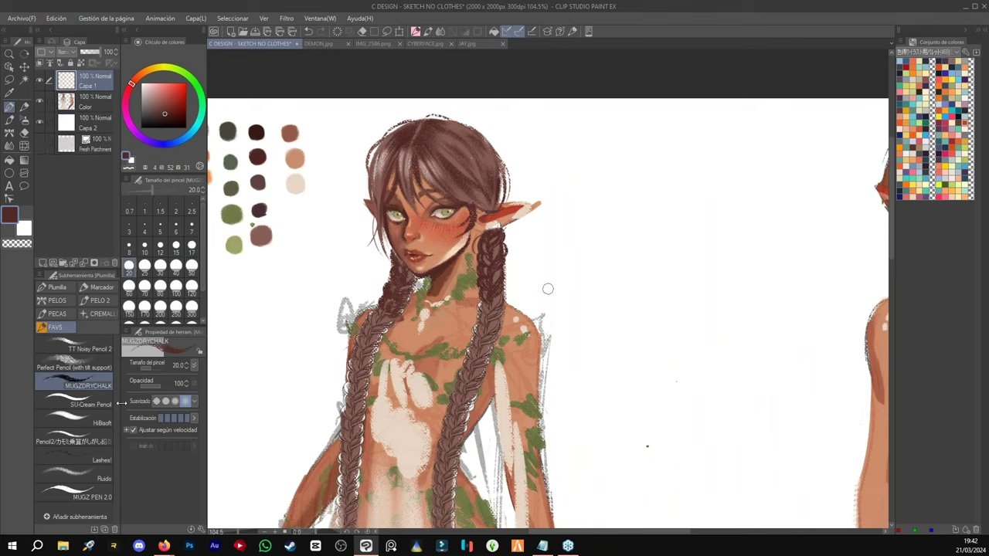
- Sample the cream swatch and paint a swirling filigree circlet across the hair above the forehead
alt+click(295, 183)
mouse_move(492, 159)
mouse_down()
mouse_move(445, 168)
mouse_move(493, 157)
mouse_move(461, 146)
mouse_move(485, 160)
mouse_move(442, 178)
mouse_move(414, 175)
mouse_move(426, 162)
mouse_move(449, 174)
mouse_move(369, 177)
mouse_move(365, 162)
mouse_move(389, 147)
mouse_up()
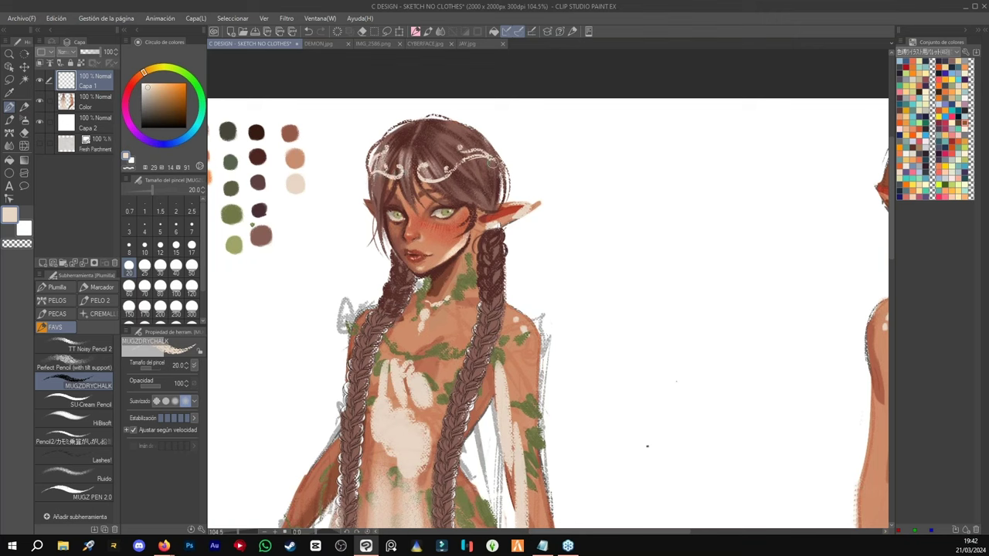
drag(460, 170, 467, 164)
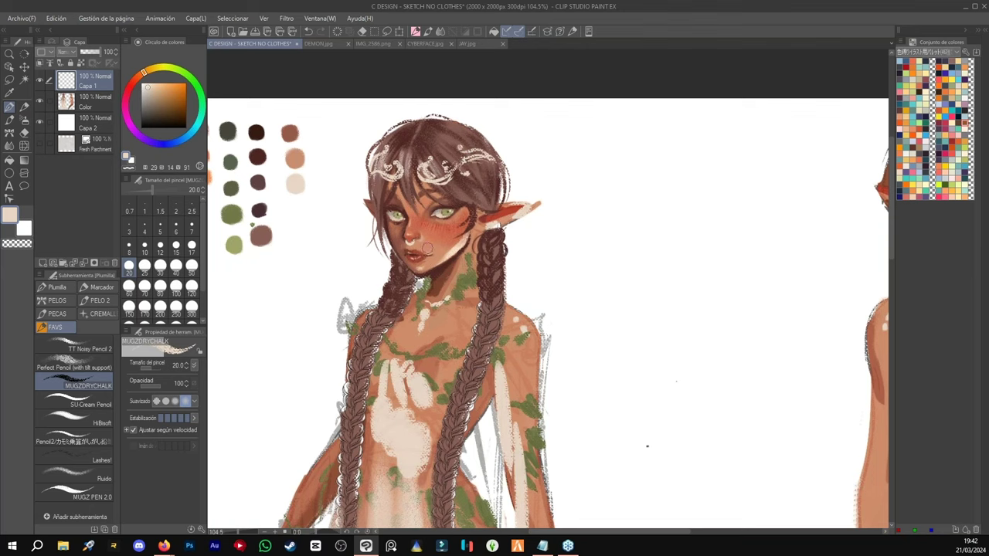
- Erase the small cream marks at the nose and set the chalk brush size to 15
key(ctrl+space)
scroll(448, 232, up, 2)
key(e)
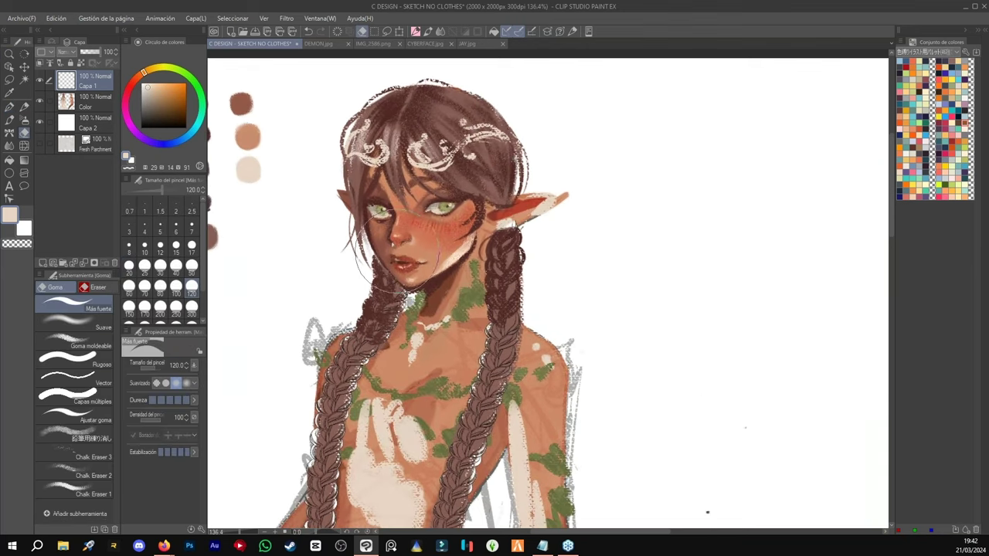
key(p)
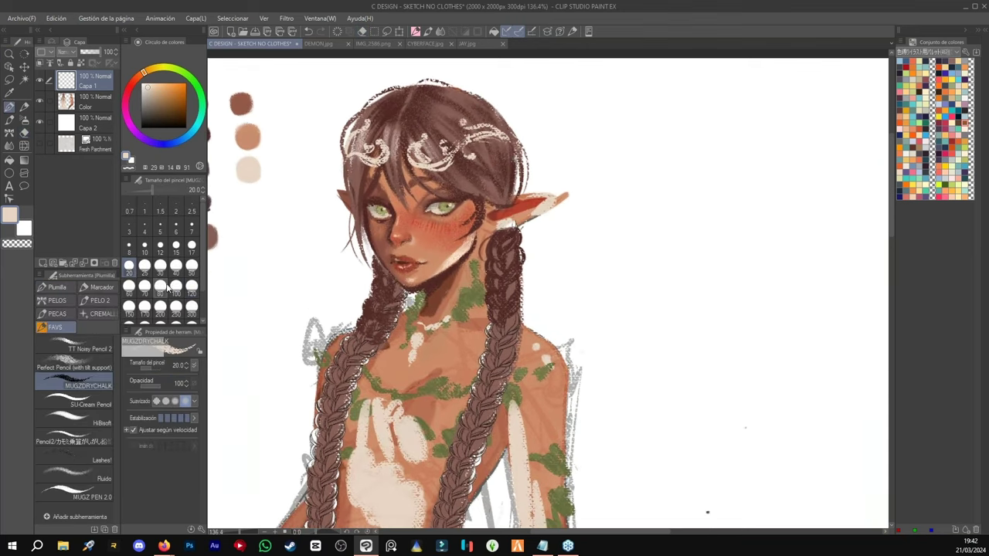
click(176, 251)
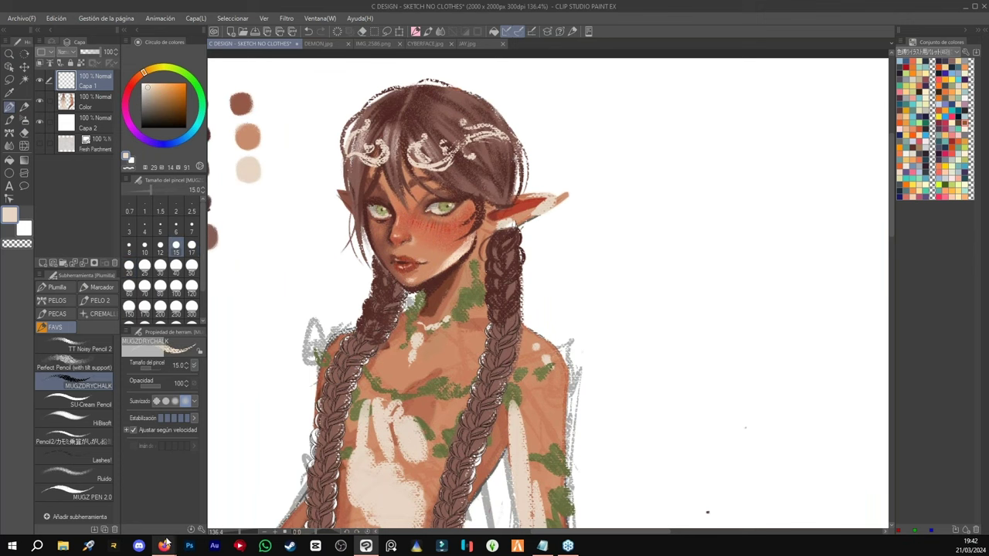
- Switch to Pinterest, open the INSPIRACIÓN board and examine the Bracers of Nature's Touch pin for ornament ideas
mouse_move(165, 544)
click(142, 512)
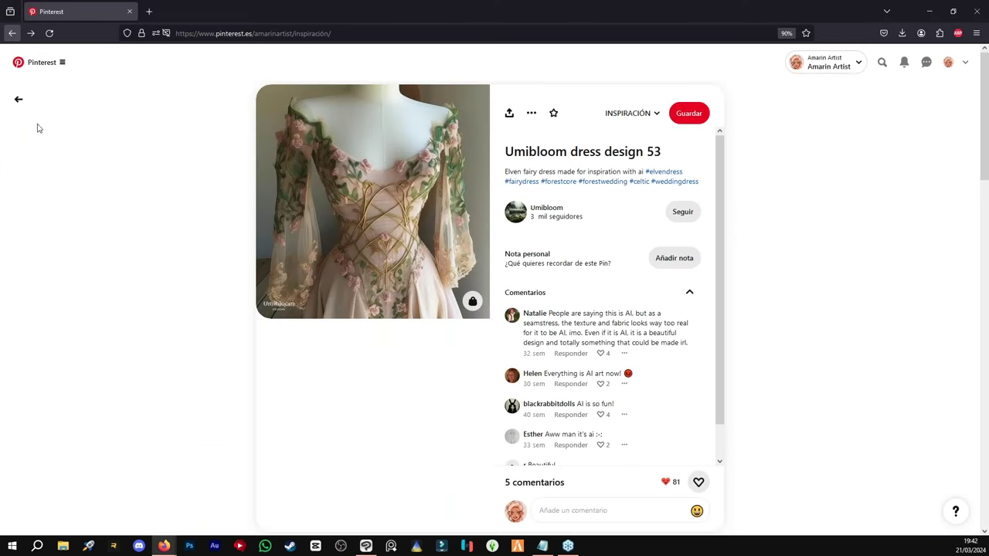
click(290, 509)
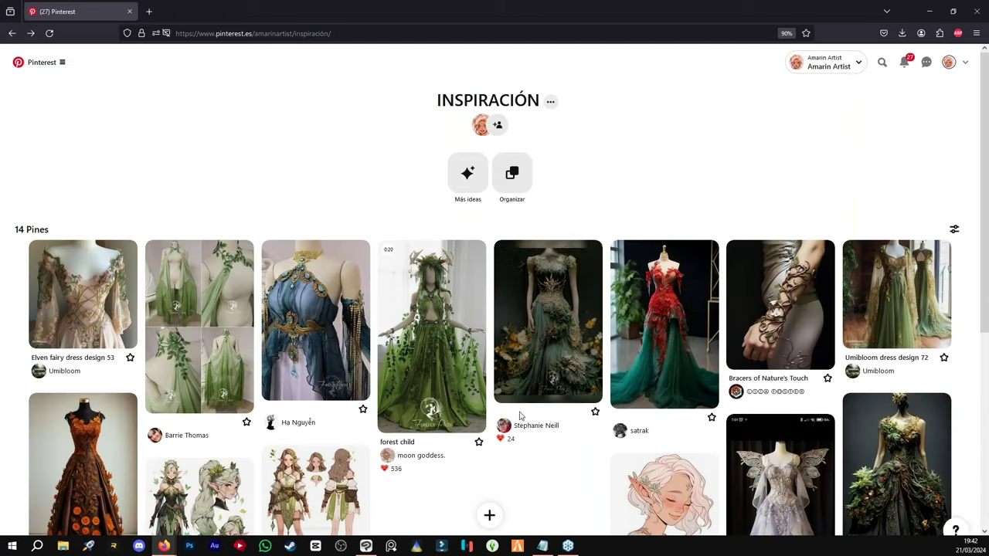
click(785, 329)
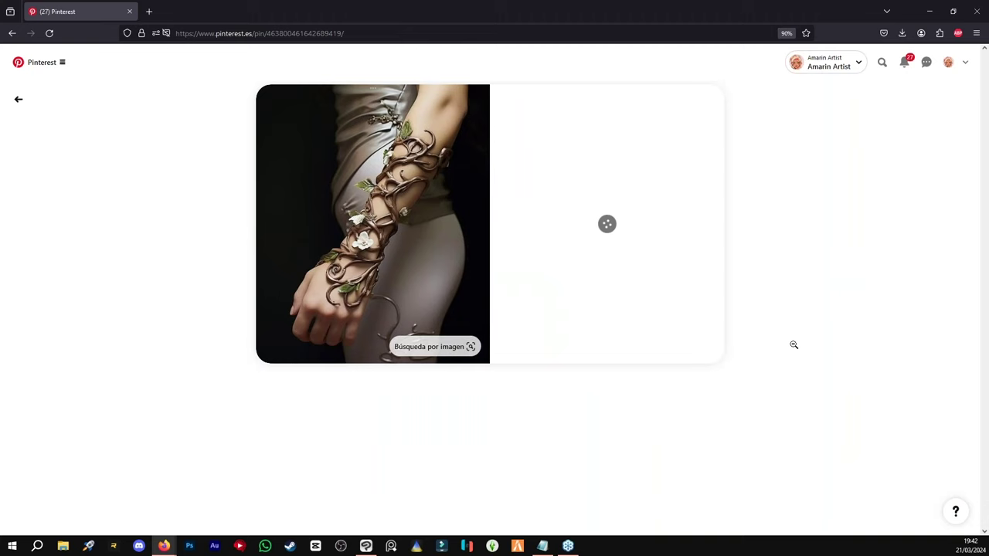
scroll(640, 178, down, 2)
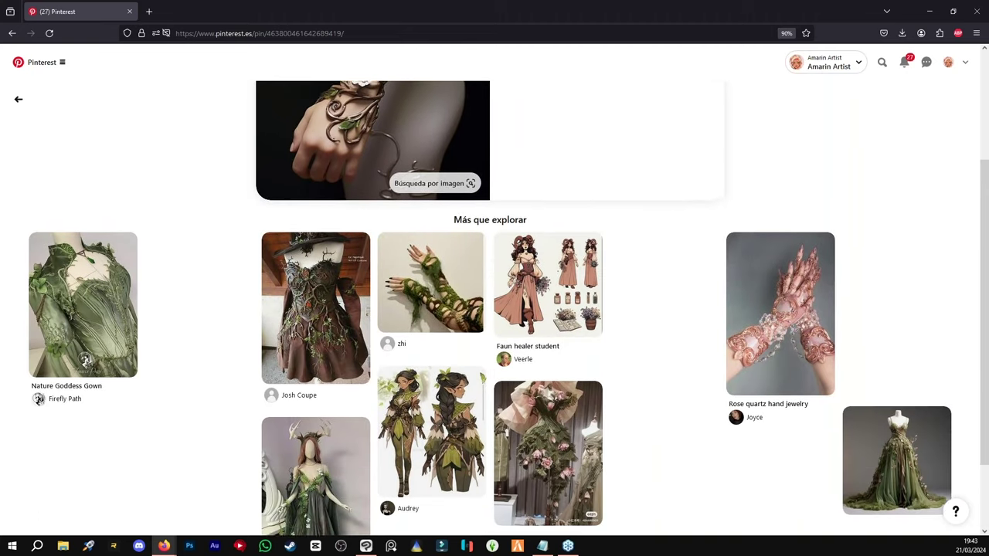
drag(984, 241, 985, 210)
scroll(985, 210, up, 2)
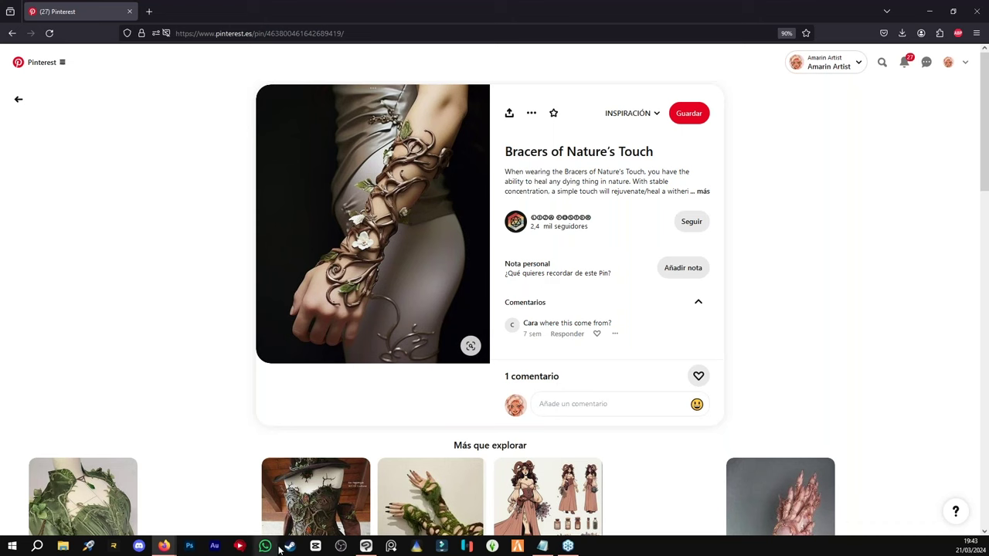
- Return to Clip Studio Paint and paint a small cream nose ring and a dot below the lips
click(366, 546)
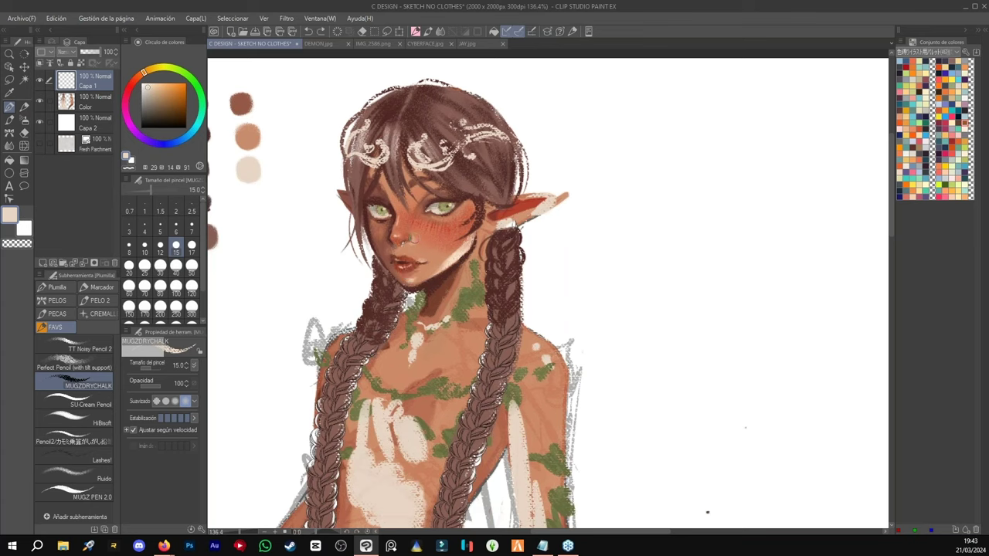
scroll(413, 240, up, 2)
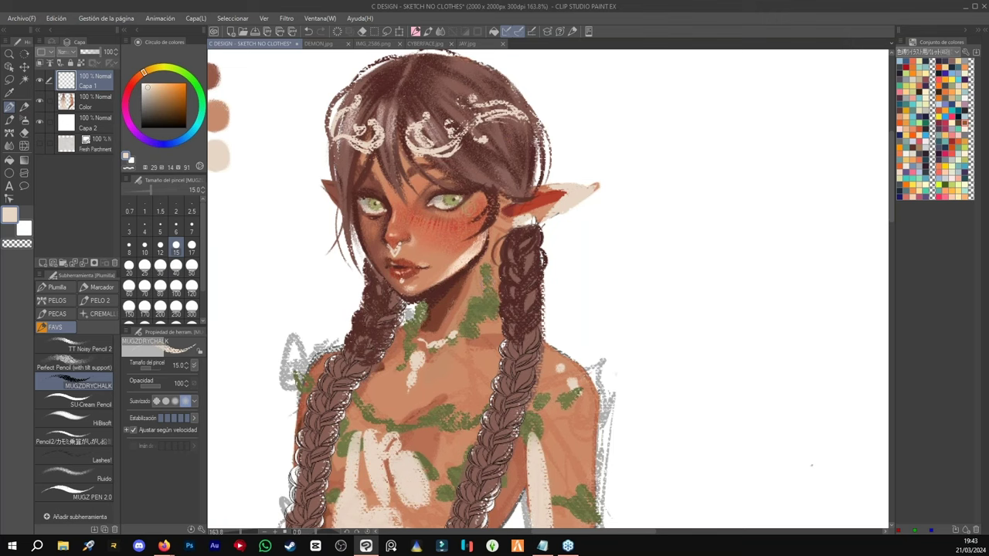
alt+click(384, 297)
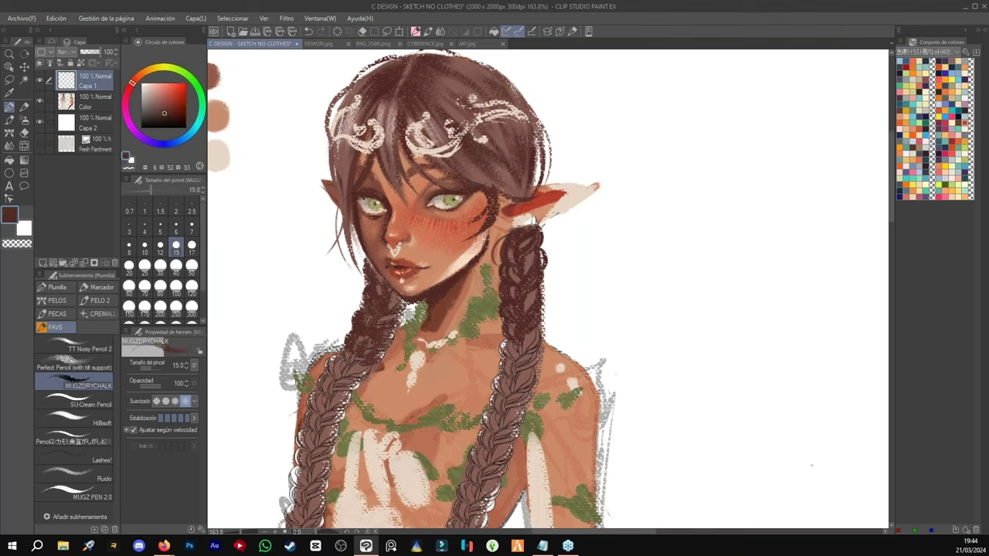
- Sample the light green of the eye and dab small leaf clusters along the cream circlet
alt+click(450, 202)
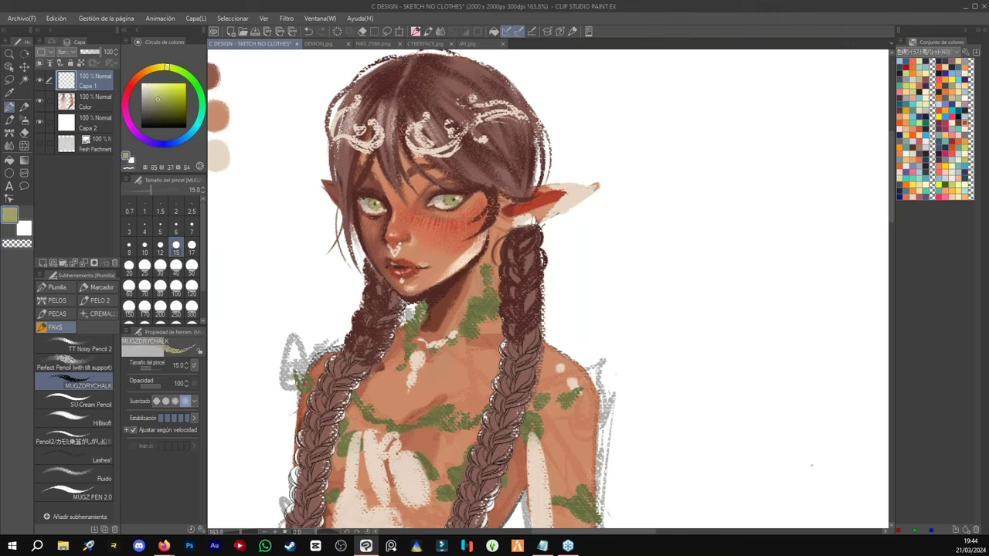
click(383, 129)
mouse_move(387, 116)
mouse_down()
mouse_move(405, 123)
mouse_move(397, 109)
mouse_move(393, 128)
mouse_up()
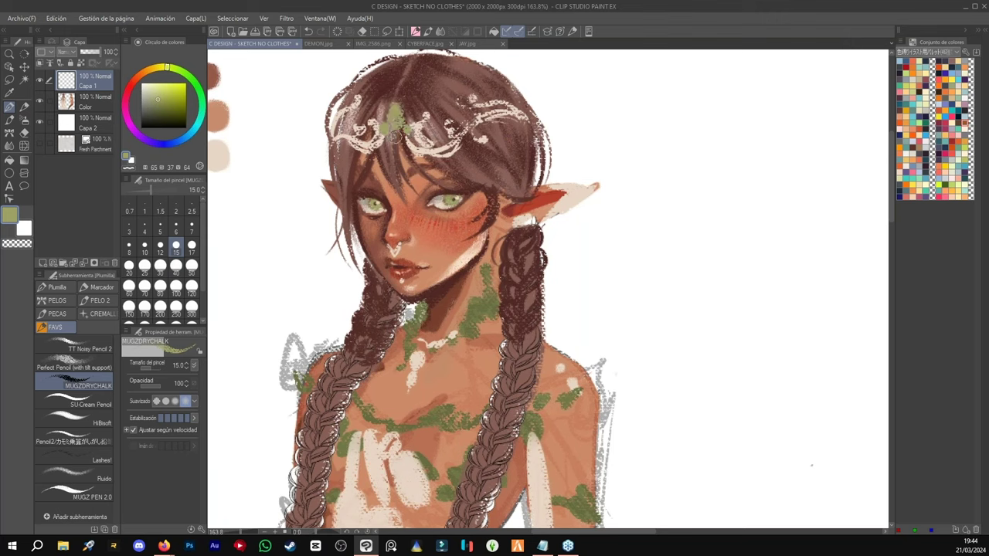
key(alt)
key(alt)
drag(457, 134, 455, 130)
mouse_move(495, 98)
mouse_down()
mouse_move(491, 87)
mouse_move(494, 98)
mouse_up()
mouse_move(334, 130)
mouse_down()
mouse_move(327, 104)
mouse_move(324, 133)
mouse_move(310, 135)
mouse_up()
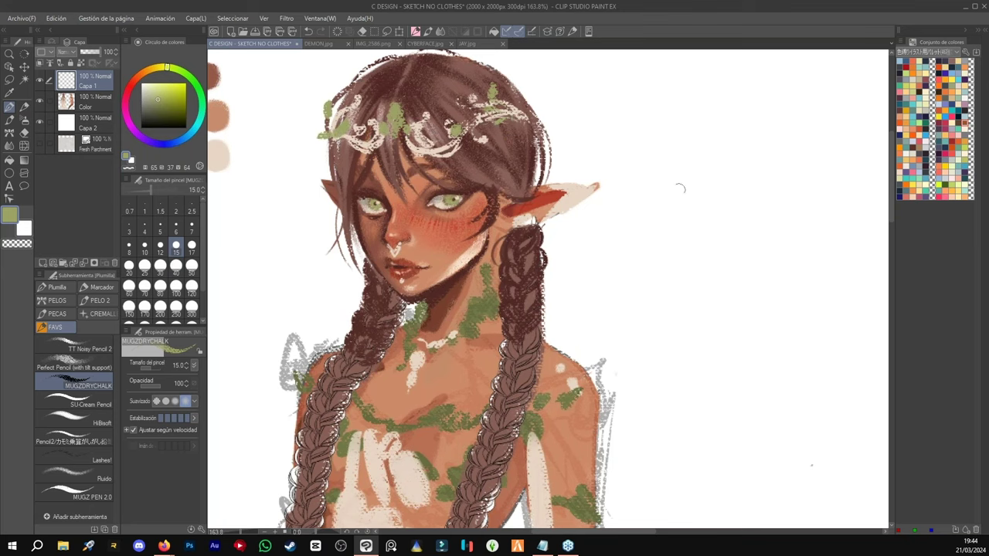
- Sample tones from the face and jaw, try short strokes on the chest and undo them
key(ctrl+space)
drag(671, 226, 608, 202)
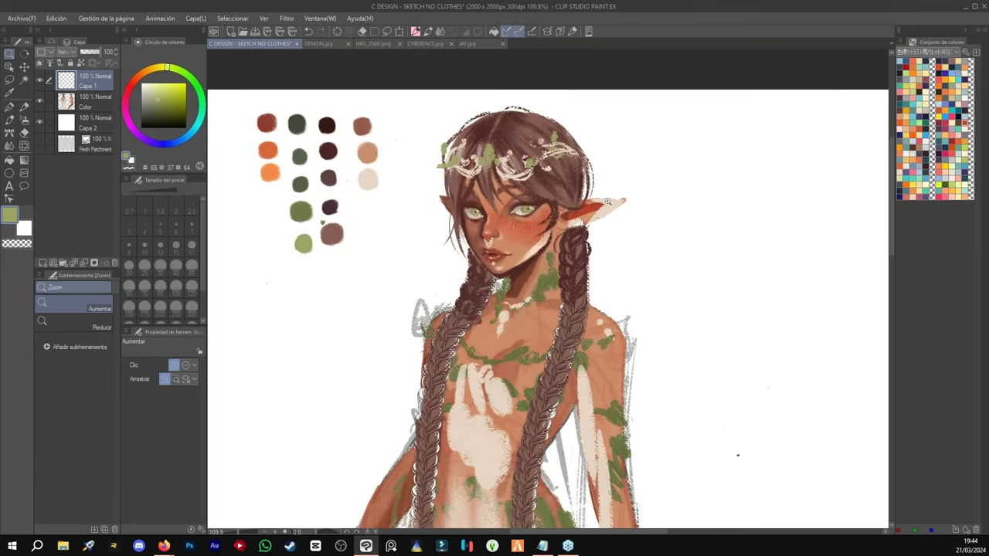
scroll(608, 201, up, 3)
alt+click(476, 241)
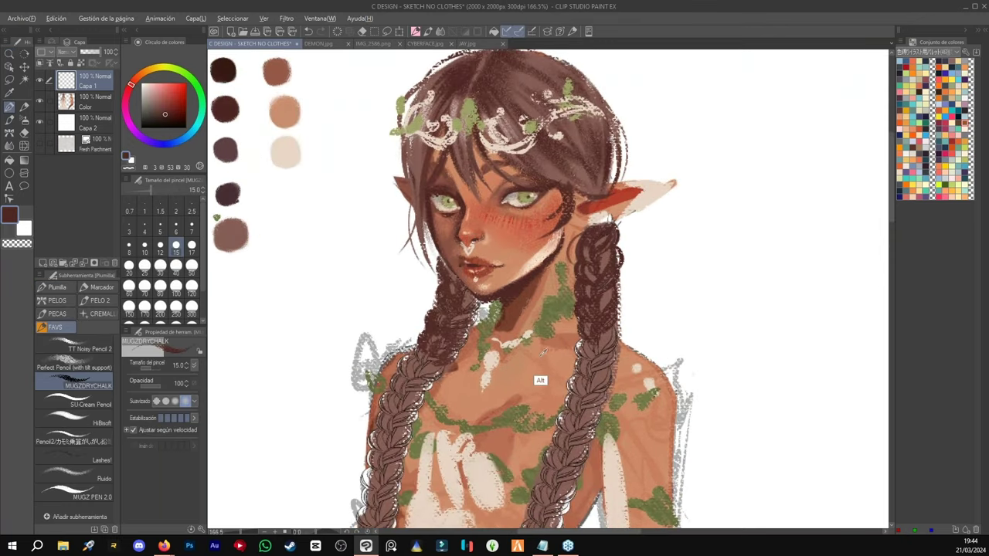
key(alt)
alt+click(515, 287)
mouse_move(541, 380)
mouse_down()
mouse_move(531, 368)
mouse_move(535, 399)
mouse_up()
mouse_move(539, 377)
mouse_down()
mouse_move(545, 392)
mouse_move(535, 400)
mouse_up()
key(ctrl+z)
- Sample the light green swatch, lighten it to a pale yellow-green and place small dots under both eyes
drag(377, 195, 483, 260)
alt+click(294, 314)
click(155, 90)
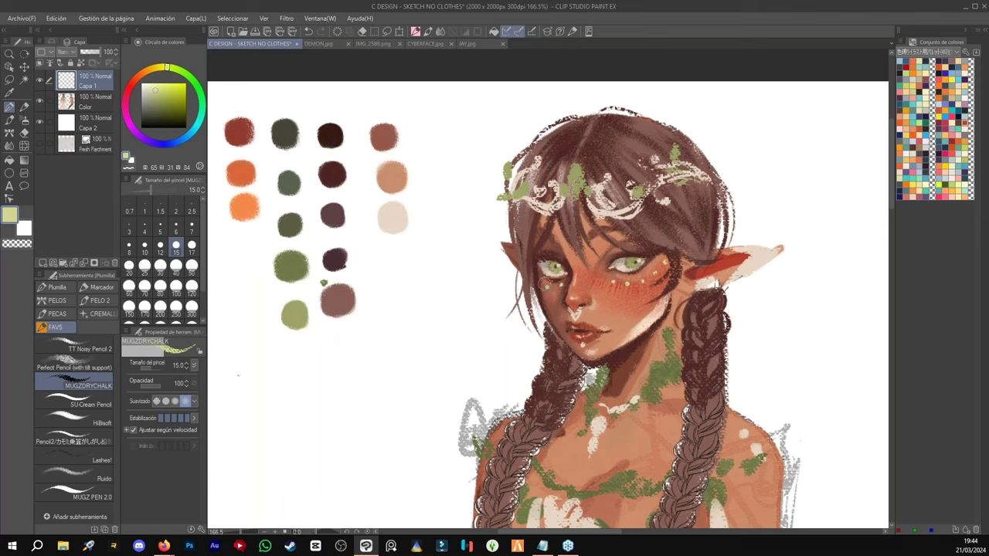
- Sample a warm skin tone beside the right braid and repaint the inside of the large pointed ear
key(ctrl+space)
drag(800, 271, 624, 319)
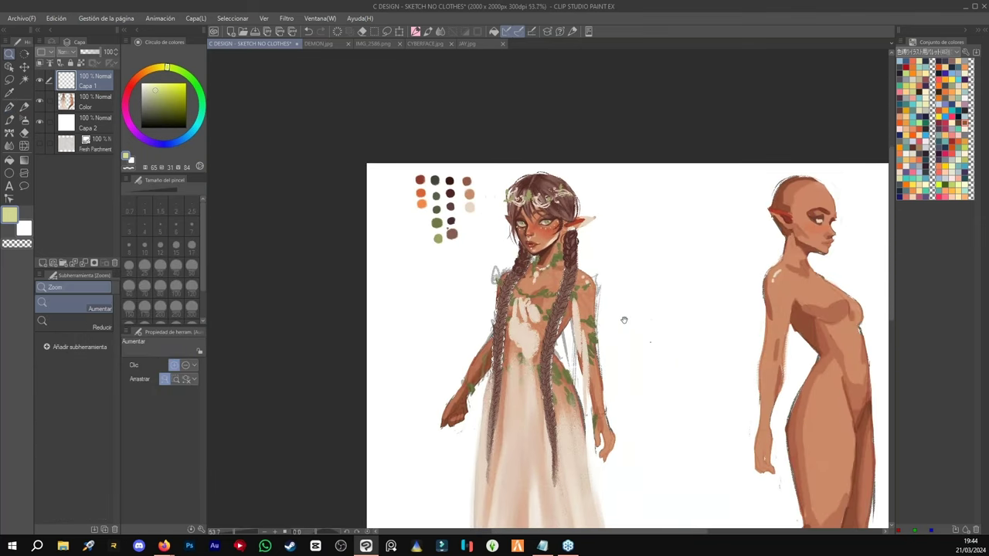
drag(610, 249, 632, 238)
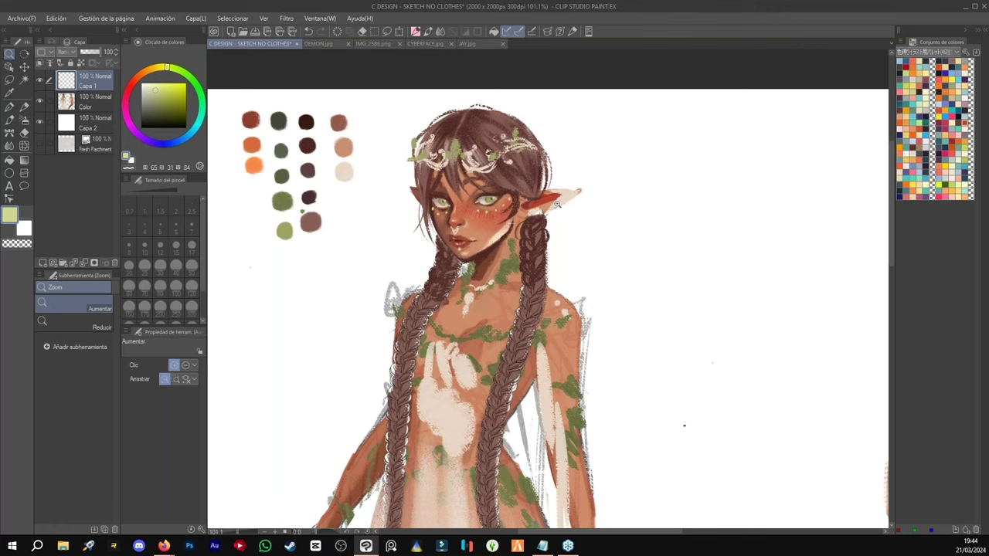
key(p)
alt+click(540, 229)
drag(550, 195, 524, 201)
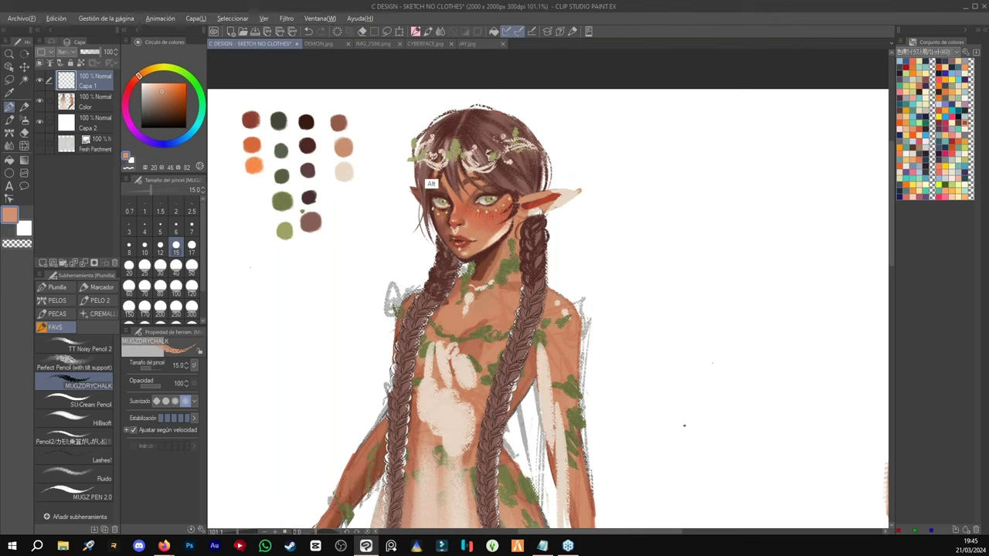
- Sample the green and cream swatches and add darker green leaves and white dots to the circlet
alt+click(283, 229)
alt+click(281, 203)
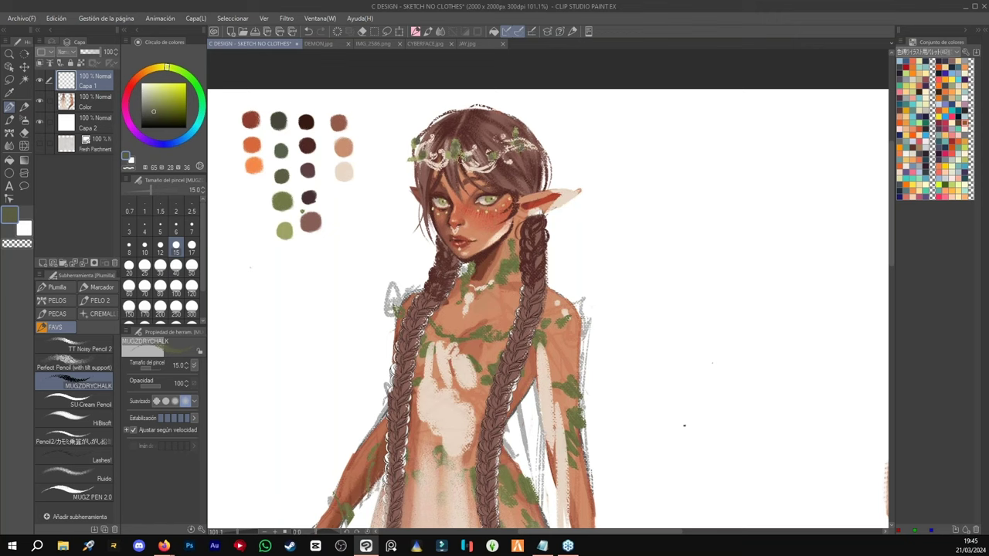
alt+click(345, 172)
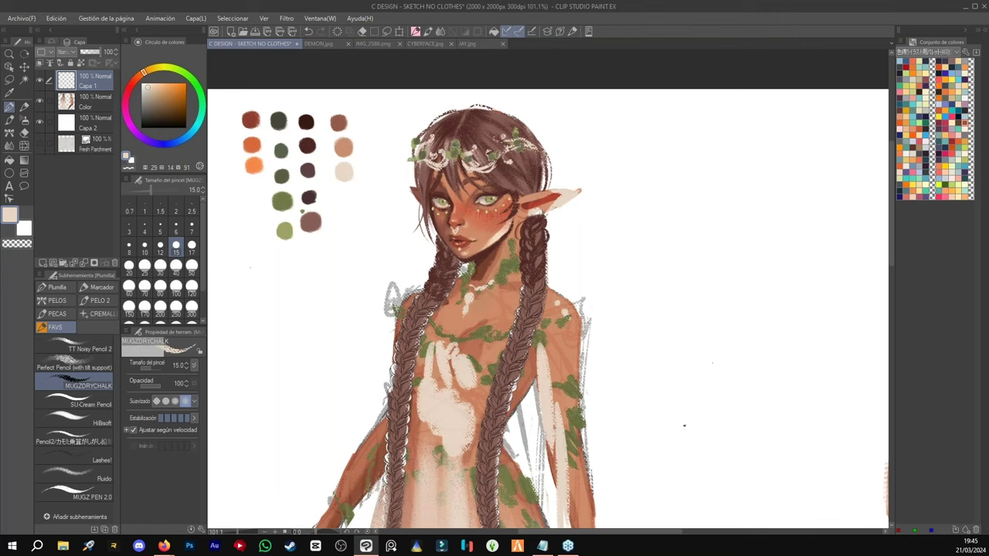
alt+click(452, 153)
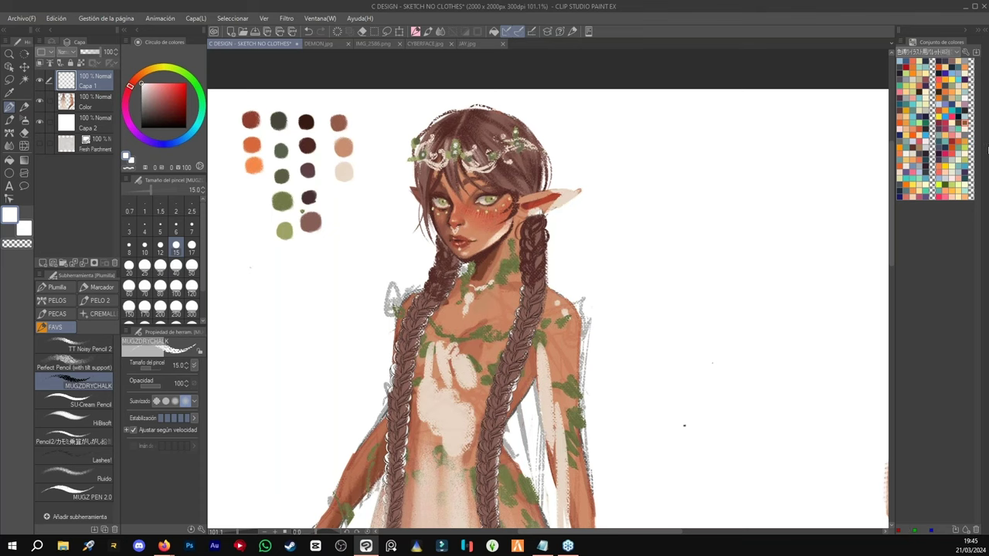
- Sample the grey of the sketch lines and outline the large pointed ear, extending its tip and shading its pale end
drag(613, 395, 605, 376)
drag(541, 193, 563, 190)
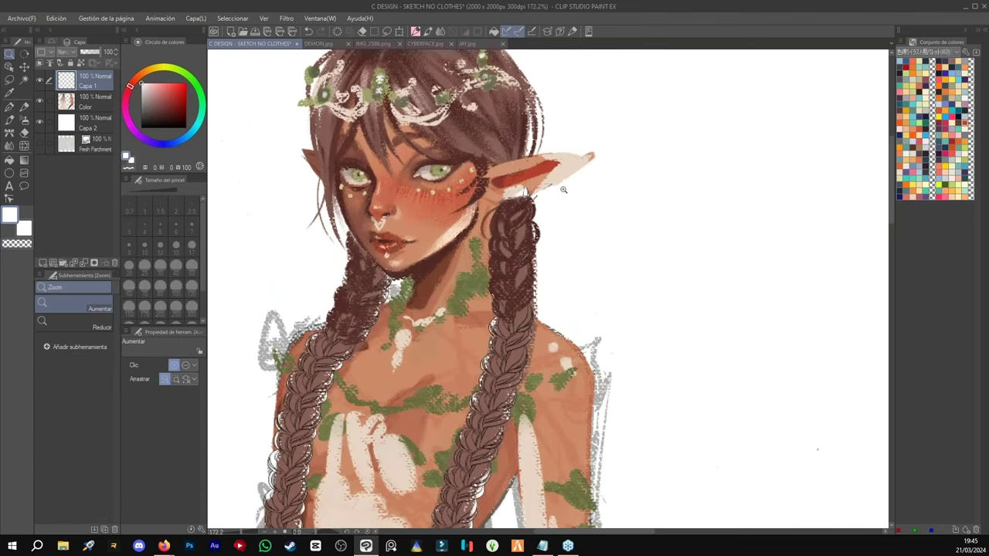
drag(493, 234, 494, 281)
alt+click(281, 417)
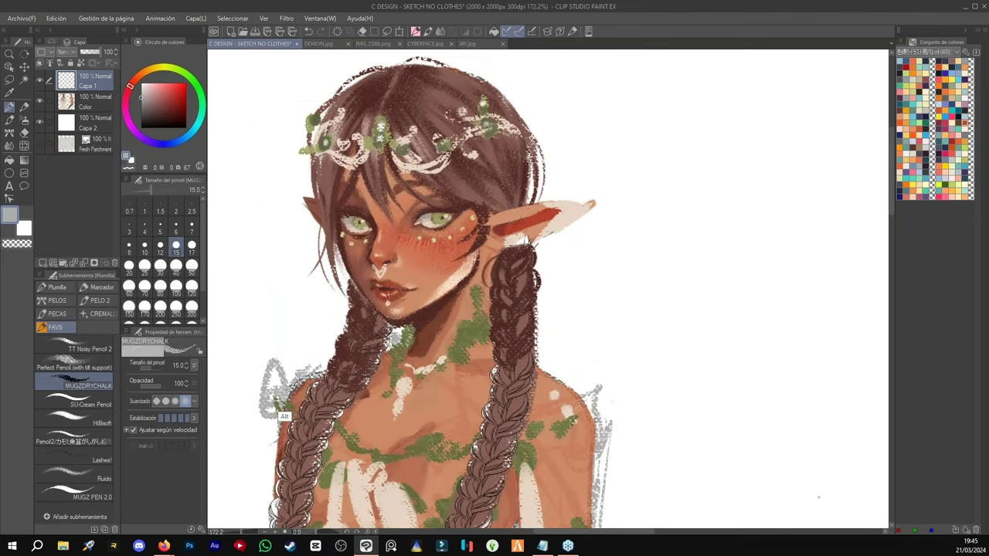
drag(542, 202, 601, 199)
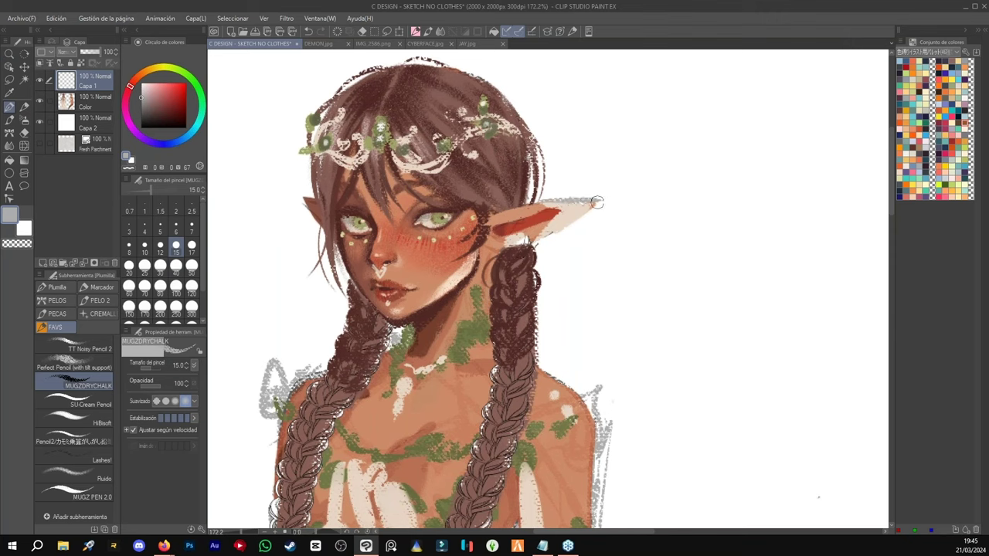
mouse_move(550, 236)
mouse_down()
mouse_move(598, 200)
mouse_move(533, 236)
mouse_up()
mouse_move(581, 209)
mouse_down()
mouse_move(555, 233)
mouse_move(576, 212)
mouse_move(556, 206)
mouse_up()
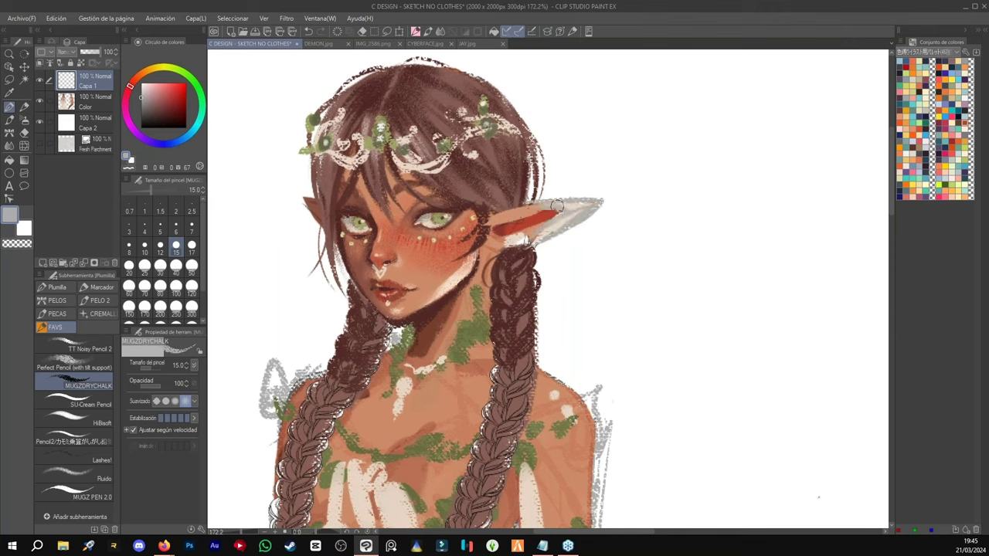
- Sample cream, red and warm skin tones to extend the red inner ear and repaint the outer ear in skin tone
alt+click(579, 225)
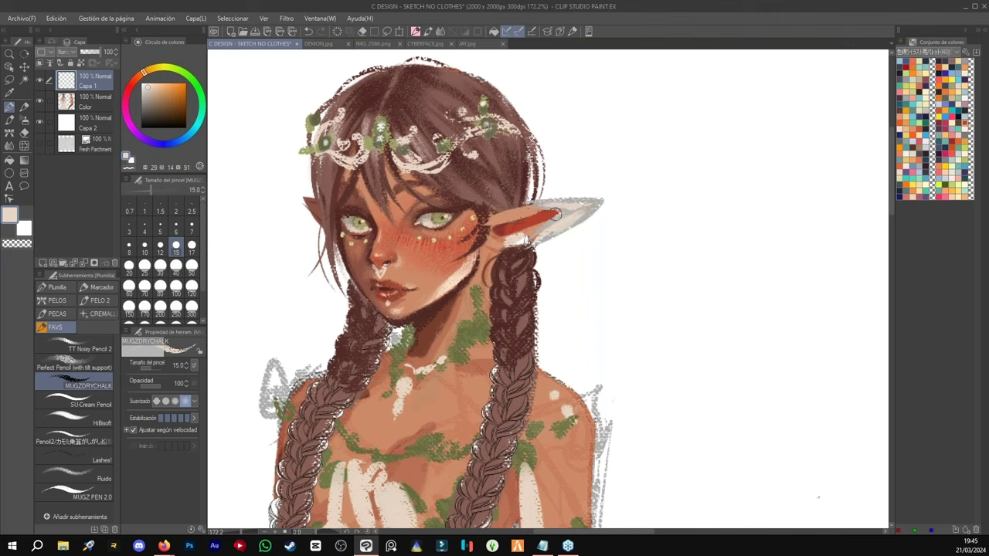
alt+click(533, 213)
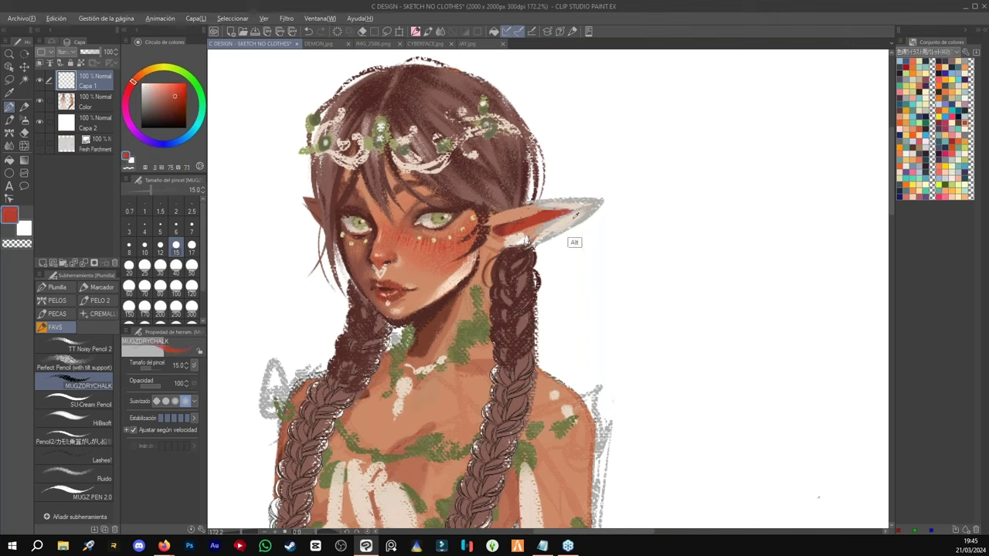
alt+click(555, 242)
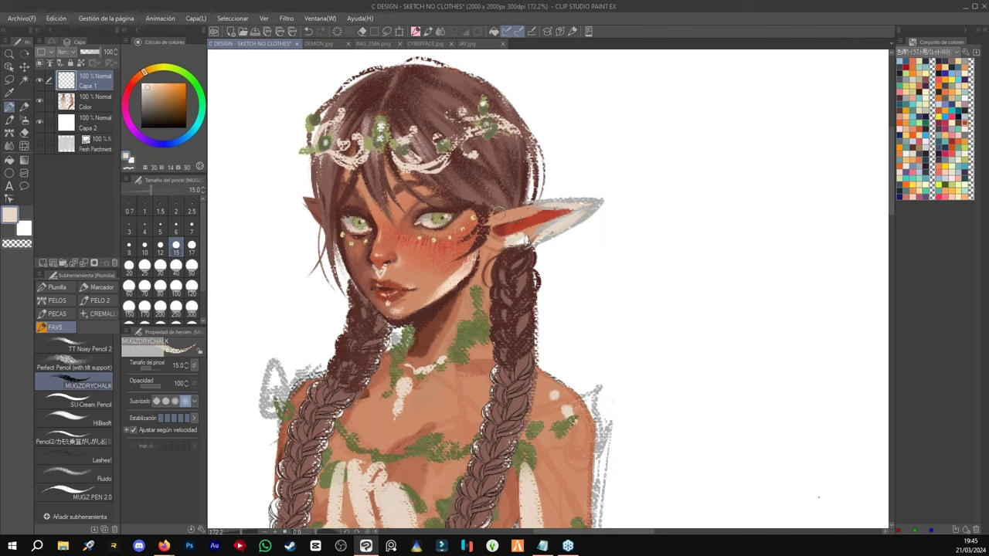
alt+click(302, 155)
alt+click(527, 237)
drag(530, 238, 590, 207)
drag(530, 207, 596, 201)
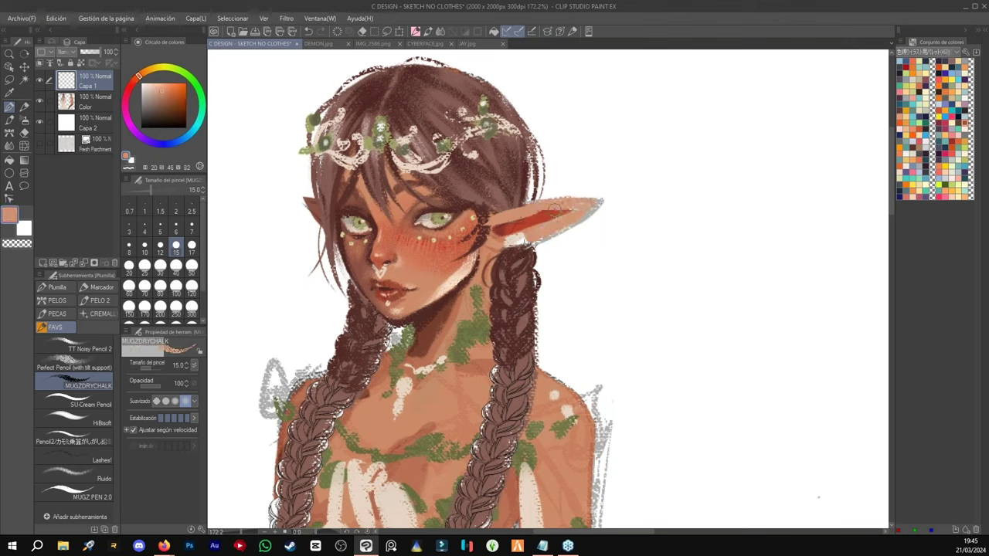
- Sample the cream below the ear and dab cream dots on the ear's tip, inner edge and lobe
alt+click(515, 246)
mouse_move(576, 201)
mouse_down()
mouse_move(569, 219)
mouse_move(570, 198)
mouse_move(530, 213)
mouse_move(592, 202)
mouse_move(577, 219)
mouse_move(539, 231)
mouse_up()
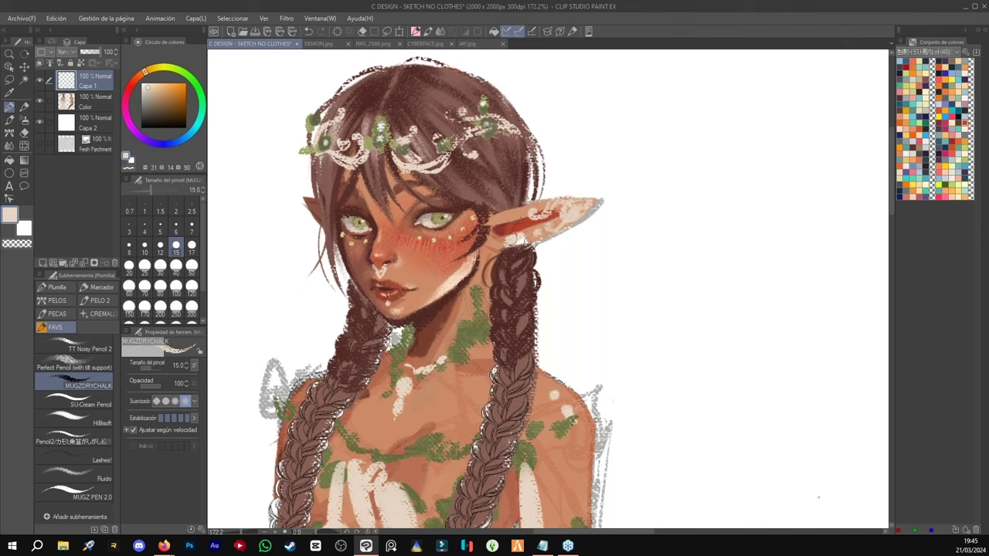
mouse_move(512, 246)
mouse_down()
mouse_move(498, 267)
mouse_move(522, 259)
mouse_move(519, 239)
mouse_move(504, 249)
mouse_move(506, 270)
mouse_up()
- Sample green, cream and white to paint a round green earring with a white highlight and cream dots along the ear's lower edge
alt+click(488, 242)
alt+click(473, 354)
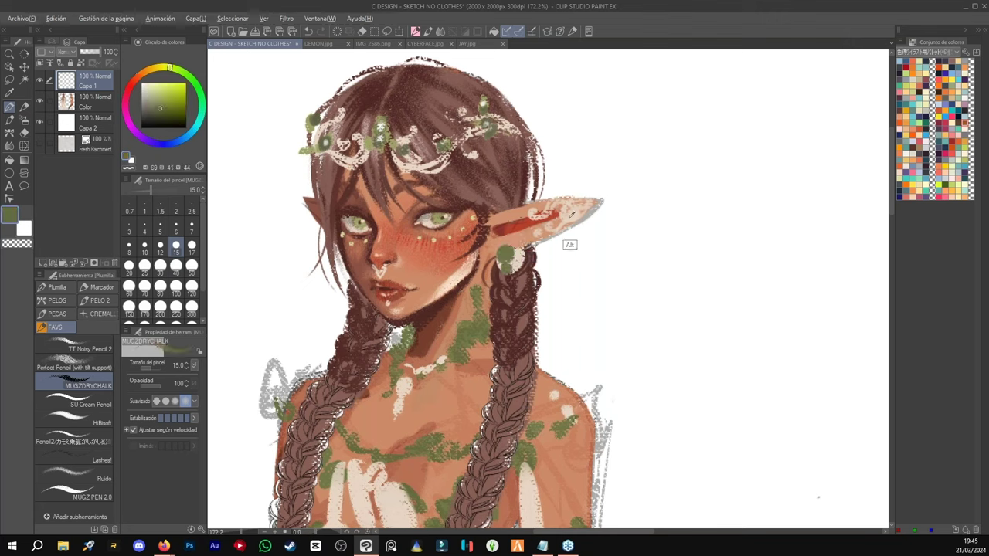
alt+click(525, 260)
drag(528, 259, 553, 230)
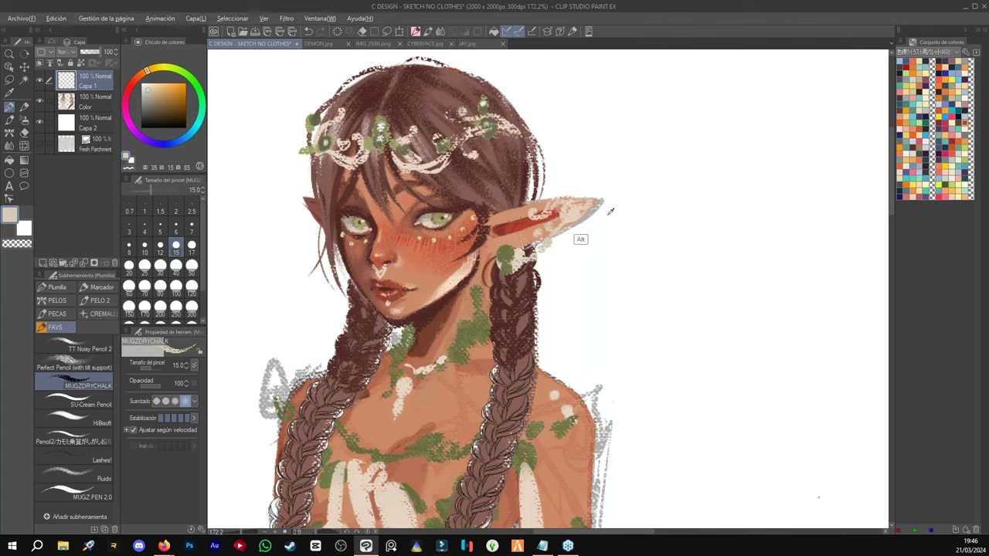
alt+click(644, 235)
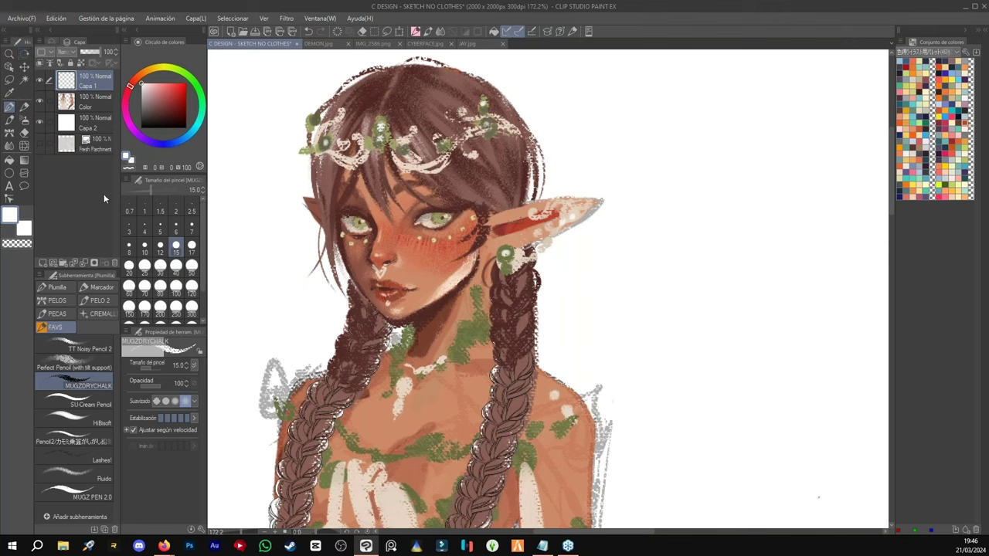
- Choose the green gem drop decoration brush, stamp one drop at size 200 beside the ear and undo it
click(9, 133)
click(9, 107)
click(98, 317)
drag(116, 363, 112, 498)
click(87, 396)
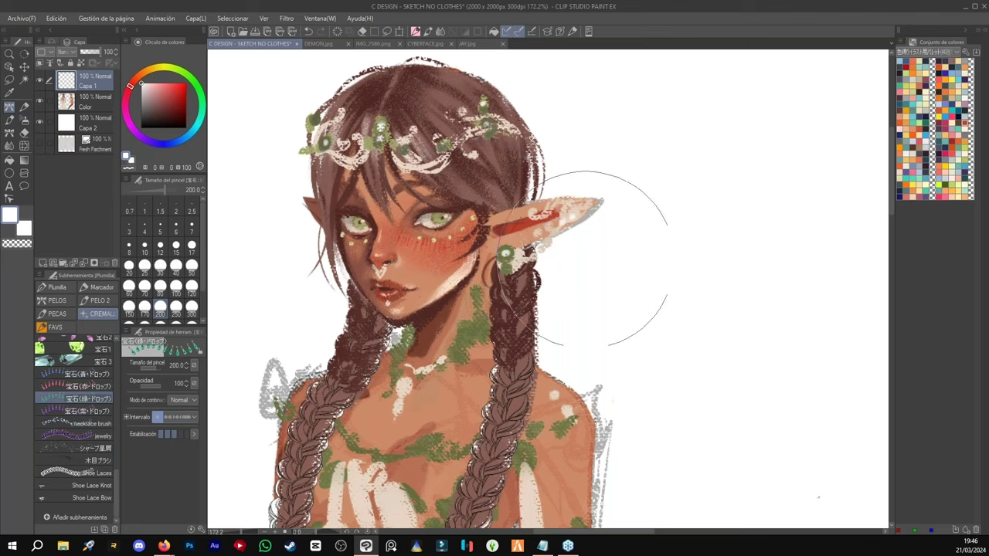
click(637, 282)
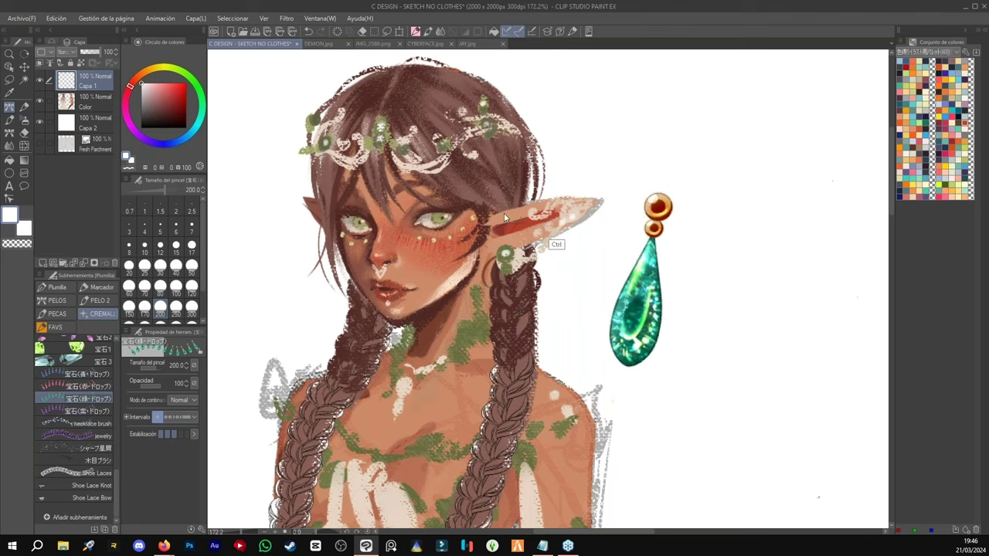
key(ctrl+z)
- Try the green gem drop brush at sizes 30 and 25 and undo the test stamp
click(160, 266)
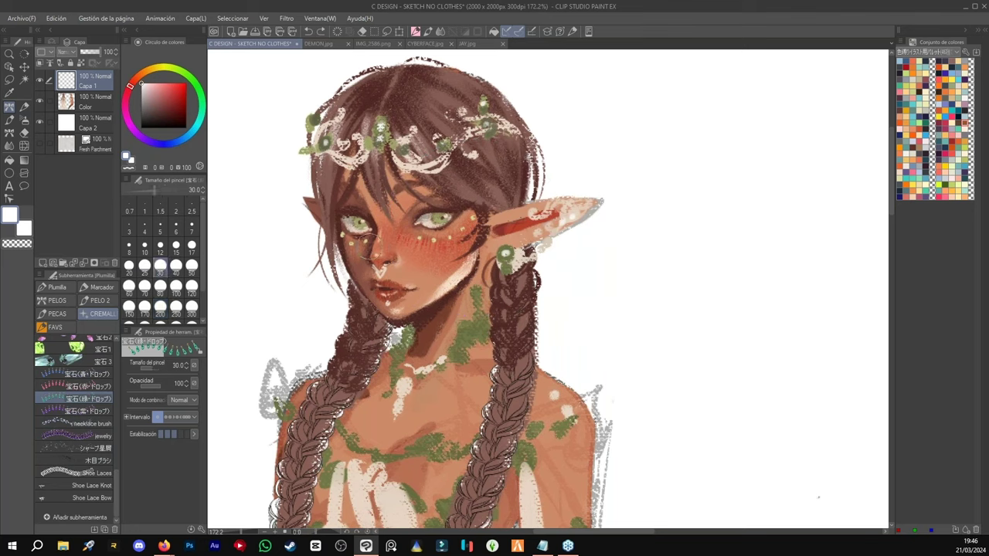
click(144, 266)
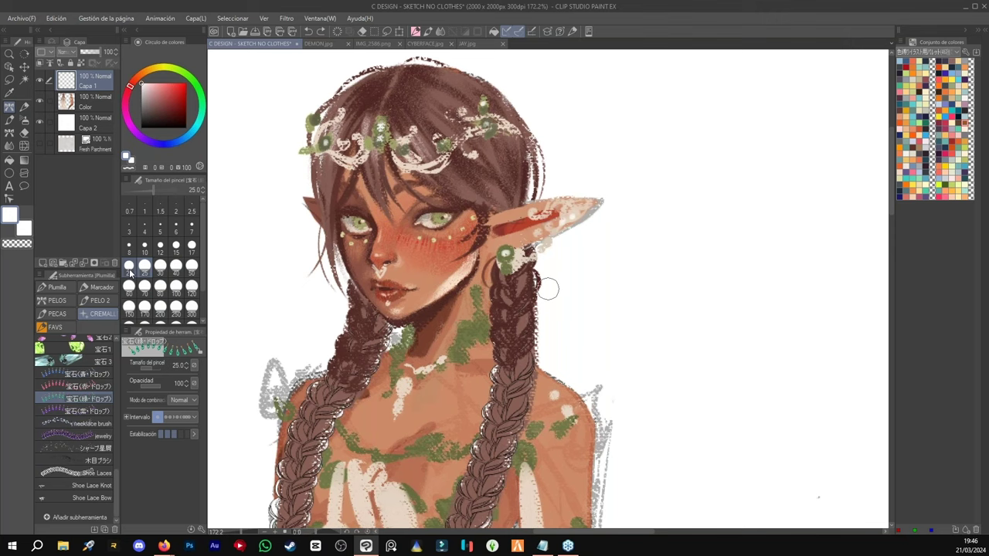
click(253, 301)
key(ctrl+z)
- Set the gem brush size to 40, undo the trial stamps and hang three green drop earrings along the ear's lower edge
click(176, 265)
click(511, 262)
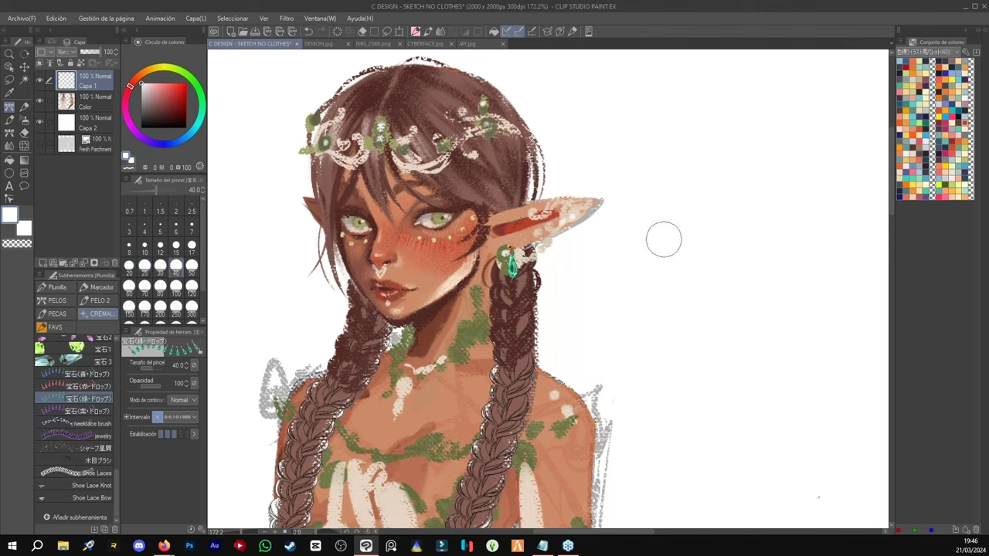
click(536, 255)
key(ctrl+z)
key(ctrl+z)
mouse_move(494, 266)
mouse_down()
mouse_move(551, 252)
mouse_move(506, 263)
mouse_up()
key(ctrl+z)
key(ctrl+z)
click(505, 262)
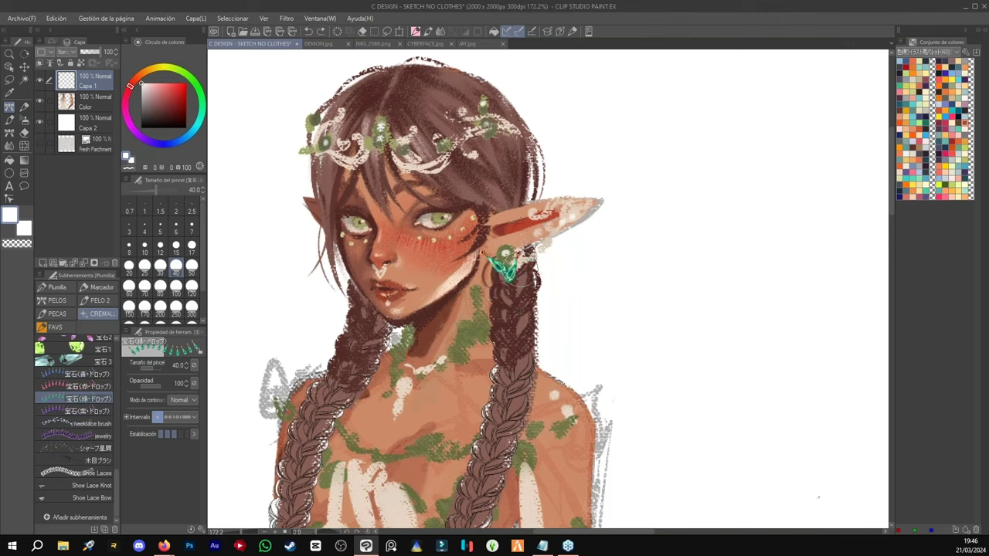
click(526, 264)
click(547, 256)
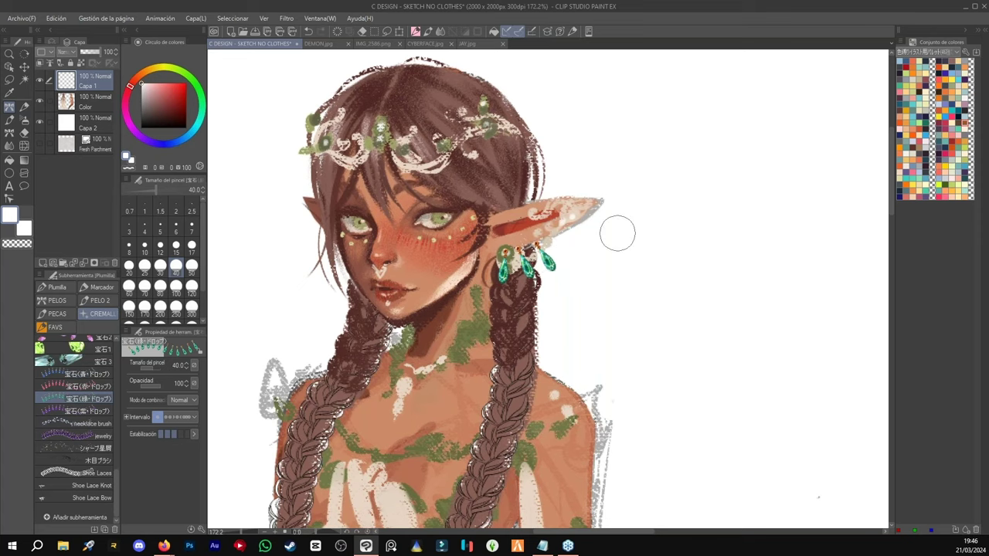
- With MUGZDRYCHALK on layer Capa 1, sample the braid's brown and paint over the green disc and cream behind the drop earrings
key(ctrl+space)
drag(589, 242, 490, 238)
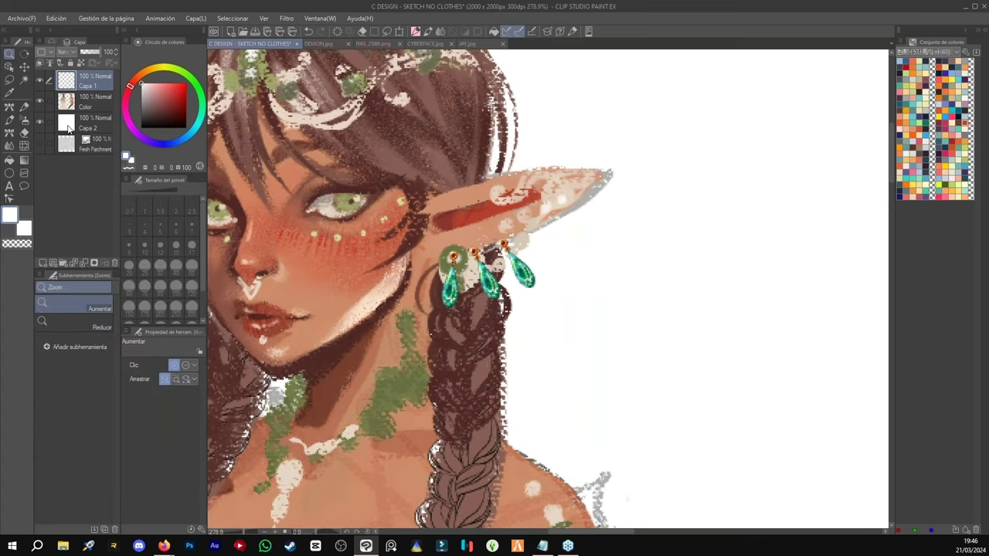
click(98, 103)
key(p)
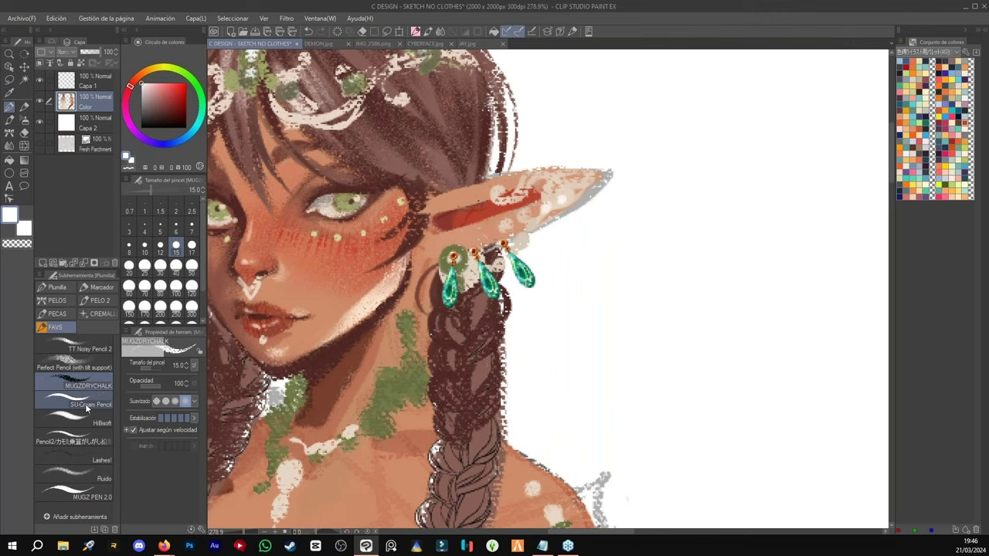
alt+click(470, 299)
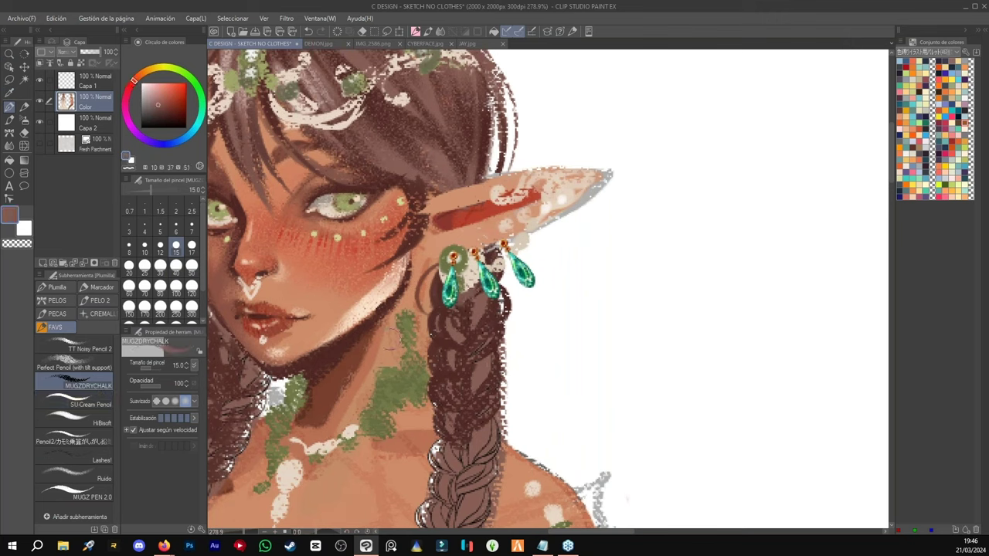
key(alt+])
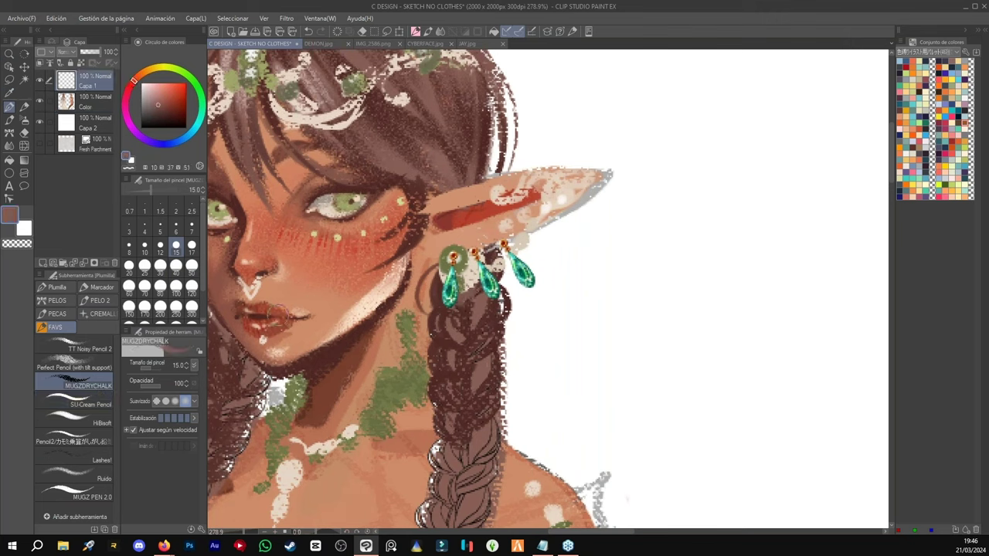
alt+click(470, 279)
mouse_move(466, 263)
mouse_down()
mouse_move(454, 256)
mouse_move(437, 287)
mouse_up()
- Sample the ear's skin tone and clean up its lower edge around the earring hooks, undoing the stray strokes
alt+click(439, 275)
mouse_move(496, 253)
mouse_down()
mouse_move(498, 272)
mouse_move(489, 252)
mouse_move(441, 254)
mouse_up()
key(ctrl+z)
key(ctrl+z)
alt+click(477, 240)
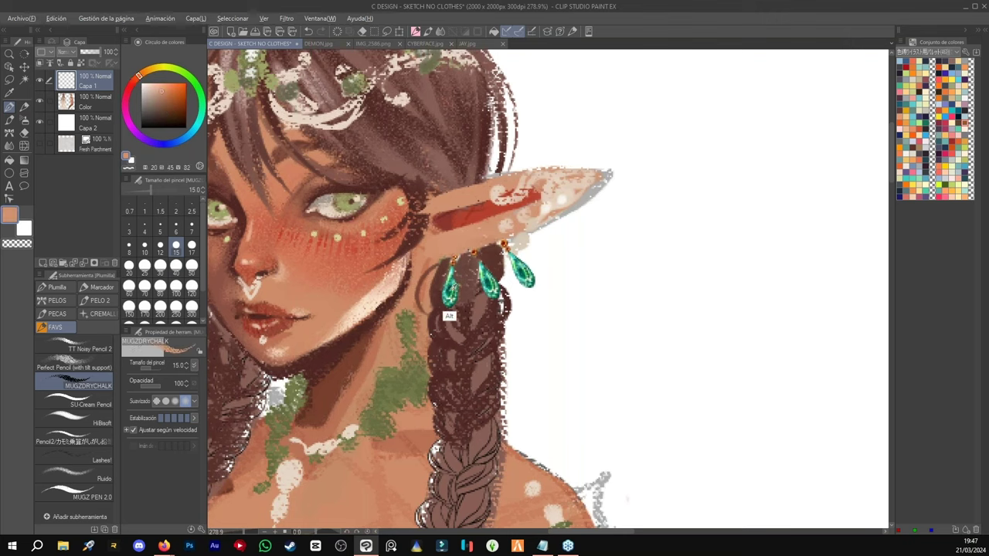
- Sample a peach highlight and a paler cream and cover the three orange earring studs with pearl-like dots
alt+click(448, 307)
alt+click(378, 317)
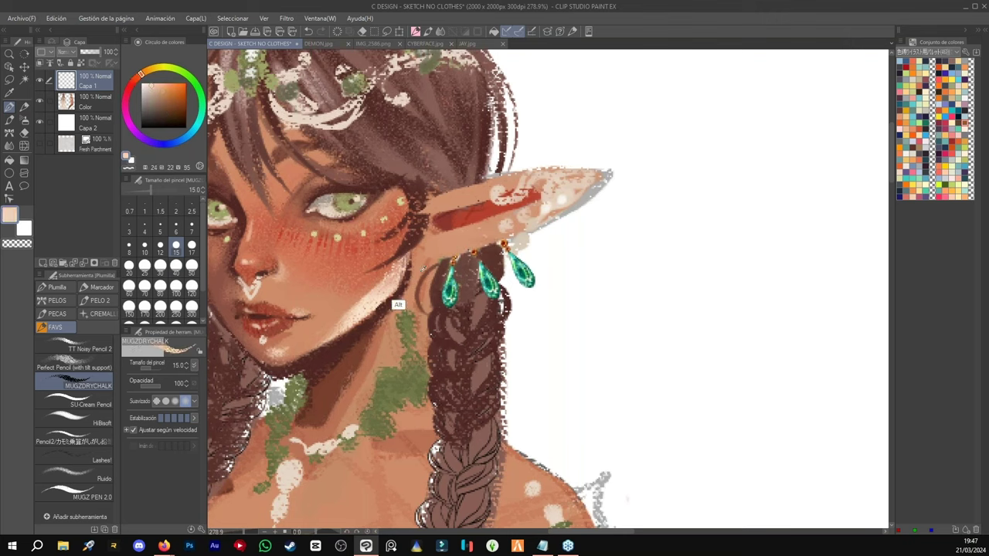
click(454, 258)
click(474, 251)
click(504, 241)
alt+click(575, 251)
click(502, 241)
click(472, 251)
click(454, 257)
- Sample dark green to simplify the three gem drops, and add small cream dots at their lower tips
alt+click(445, 315)
alt+click(447, 294)
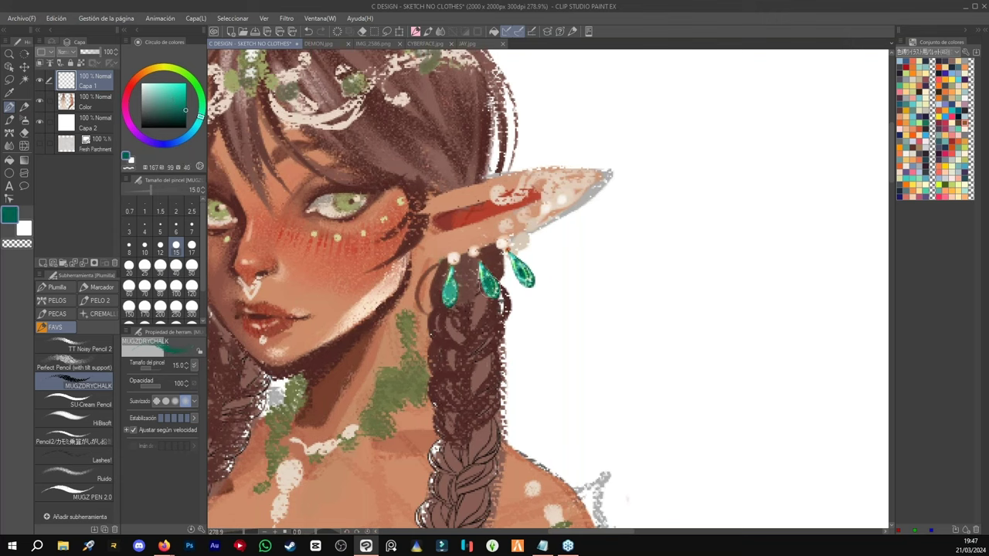
alt+click(455, 256)
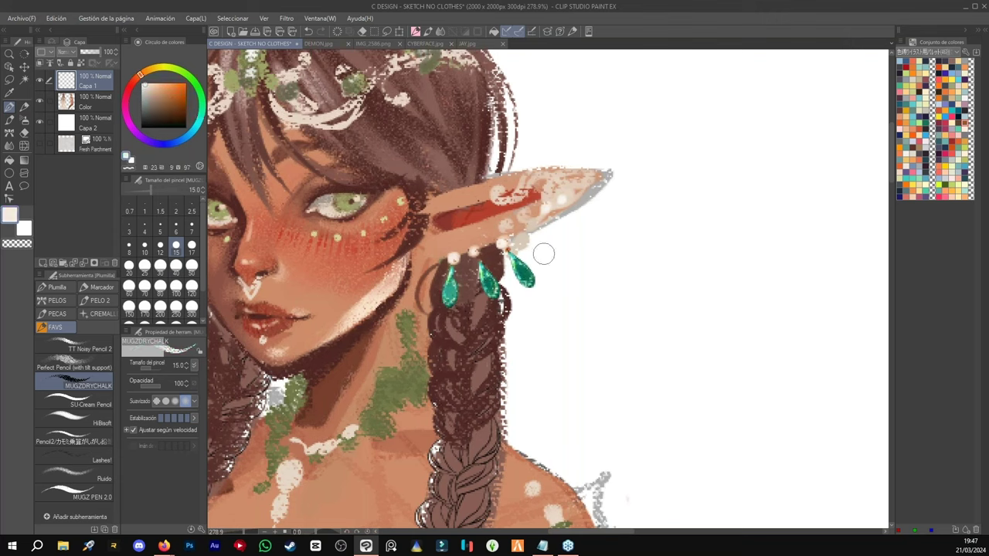
click(447, 307)
click(495, 302)
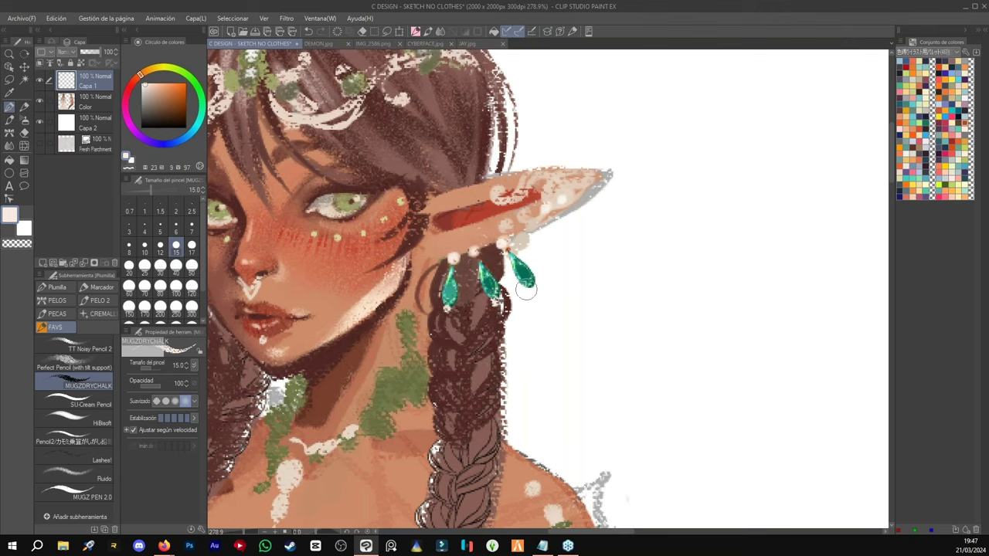
alt+click(565, 223)
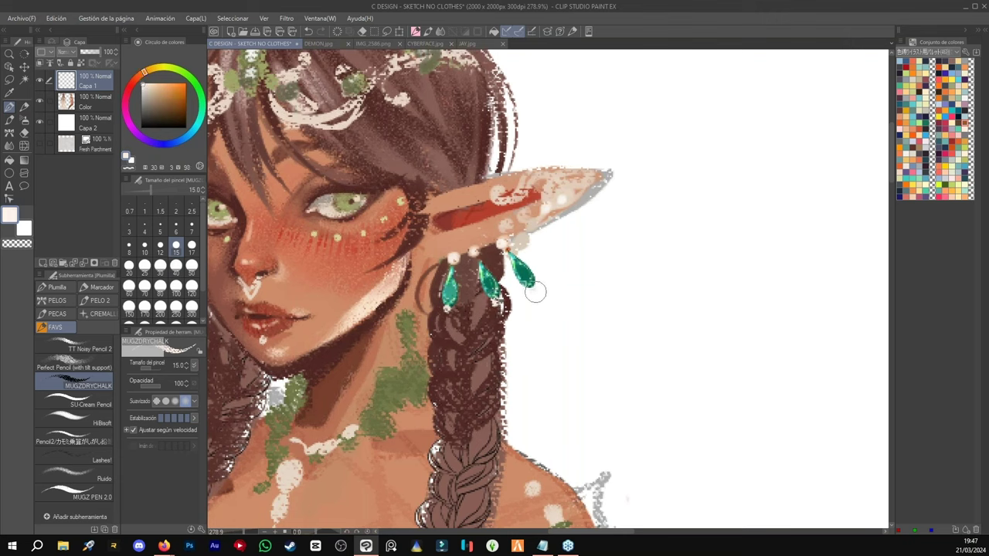
alt+click(563, 214)
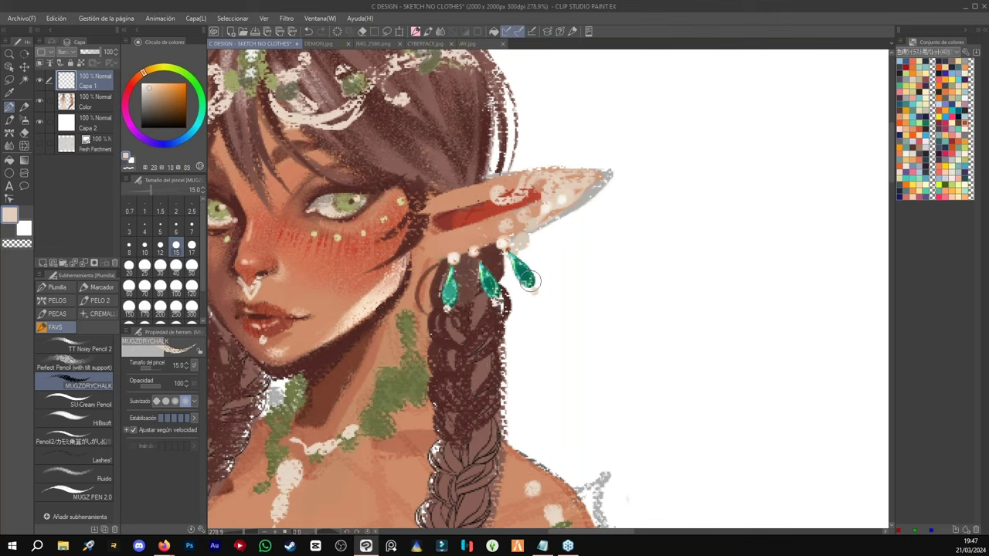
- Select the hydragea decoration brush and try a stroke across the canvas, undoing it
click(60, 302)
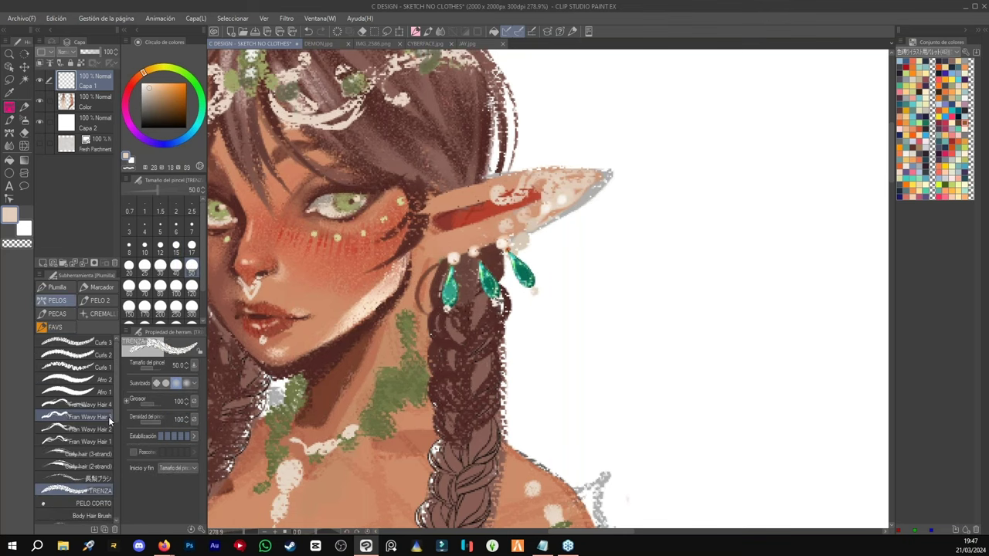
drag(116, 411, 115, 471)
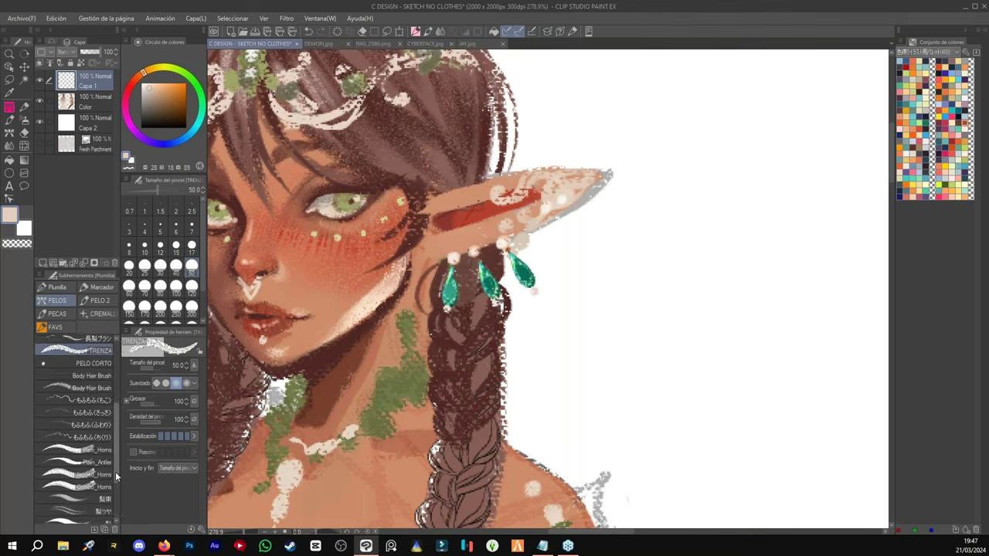
click(101, 314)
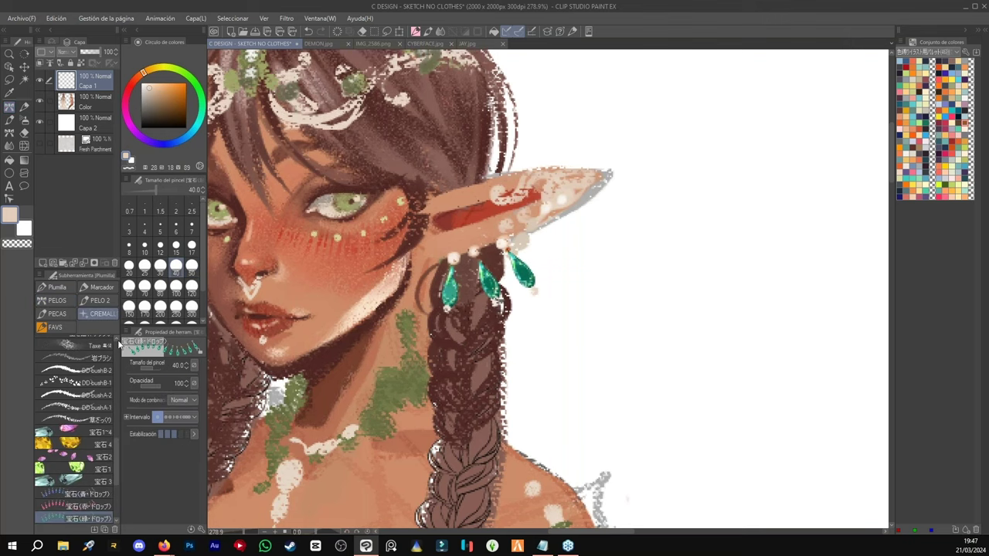
drag(119, 462, 133, 378)
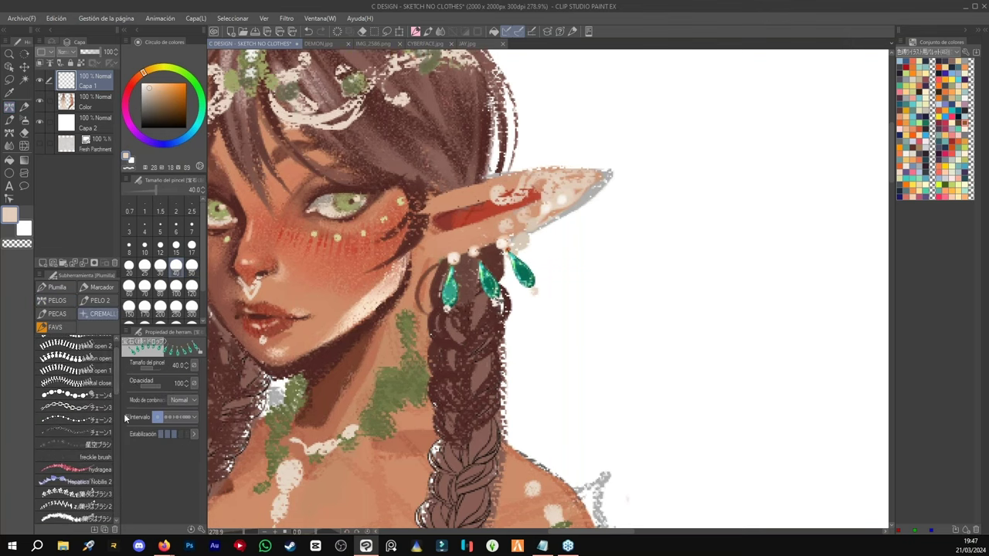
click(110, 466)
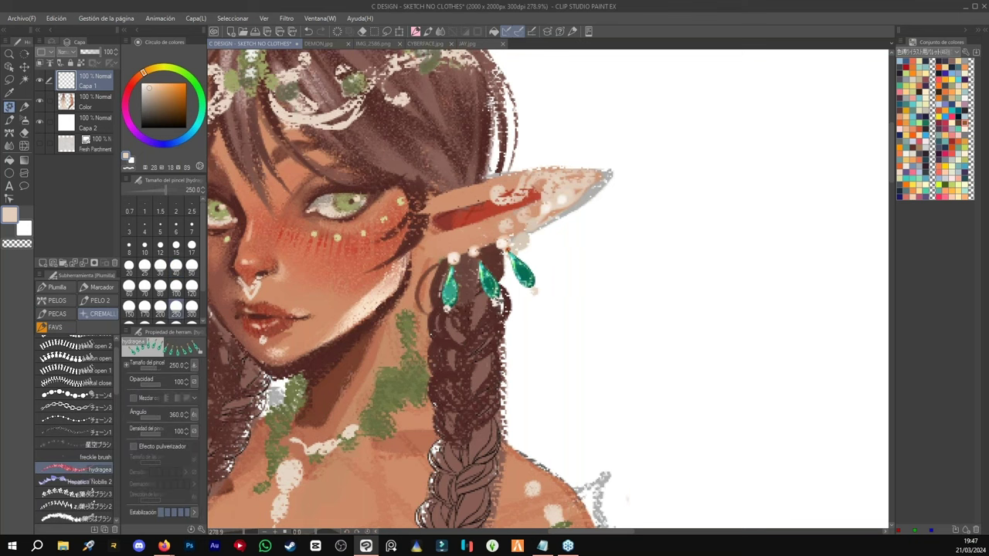
key(ctrl+space)
scroll(616, 294, down, 5)
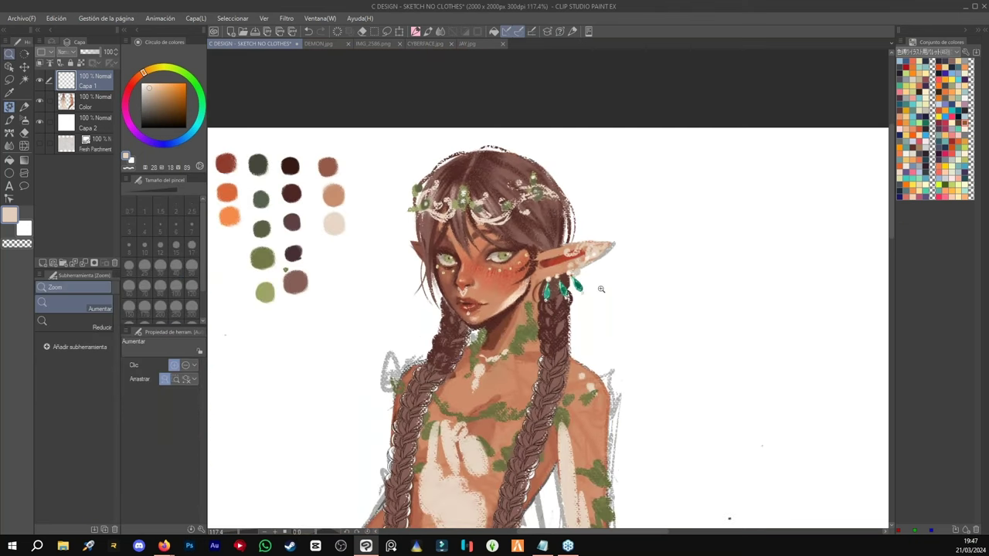
mouse_move(780, 237)
mouse_down()
mouse_move(722, 262)
mouse_move(645, 353)
mouse_move(598, 385)
mouse_move(554, 389)
mouse_move(467, 370)
mouse_up()
key(ctrl+z)
- Add a new layer above Capa 1, set the brush size to 50 and paint flower clusters along both sides of the circlet, undoing stray strokes
click(160, 287)
click(145, 295)
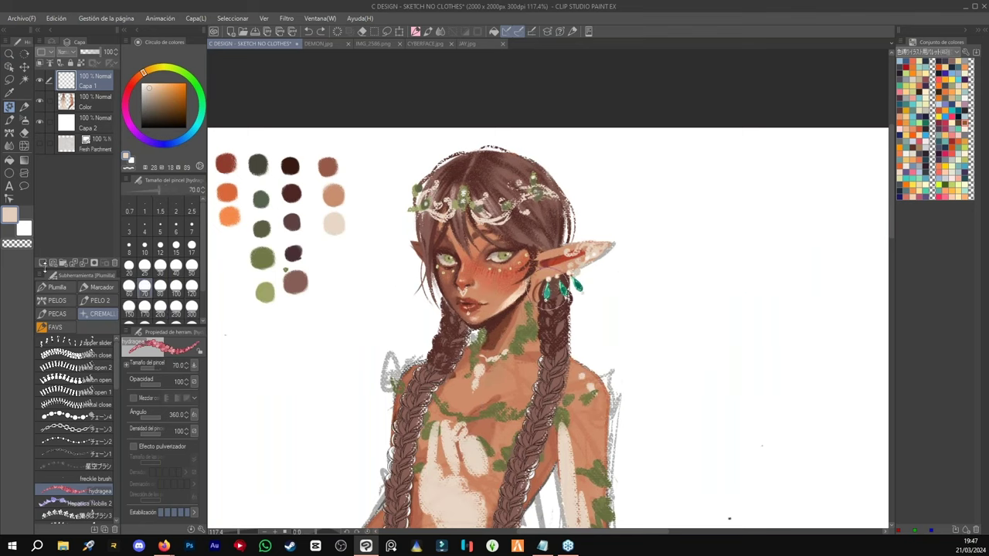
click(42, 262)
click(191, 244)
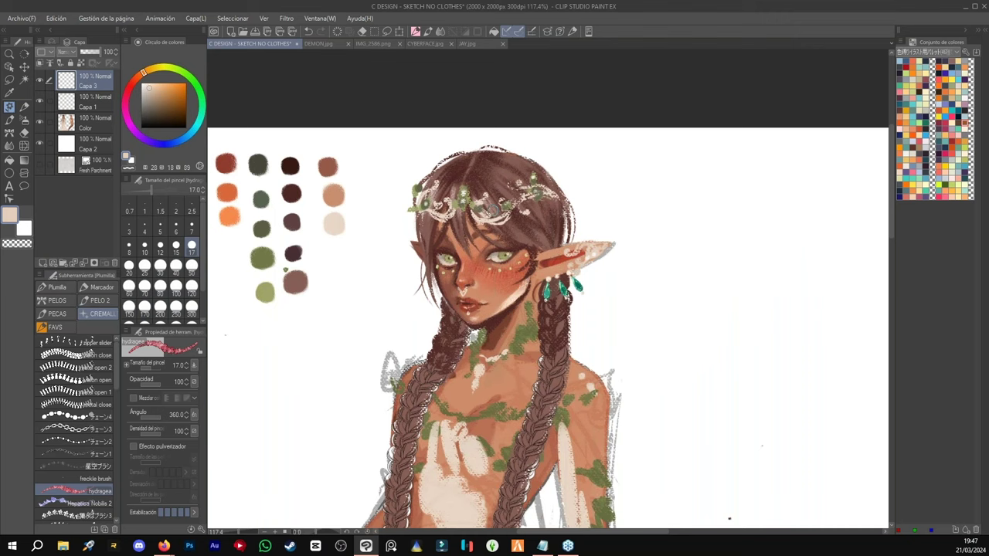
click(191, 265)
mouse_move(557, 248)
mouse_down()
mouse_move(525, 229)
mouse_move(518, 197)
mouse_move(558, 212)
mouse_move(539, 191)
mouse_move(473, 212)
mouse_move(403, 205)
mouse_up()
key(ctrl+z)
key(ctrl+z)
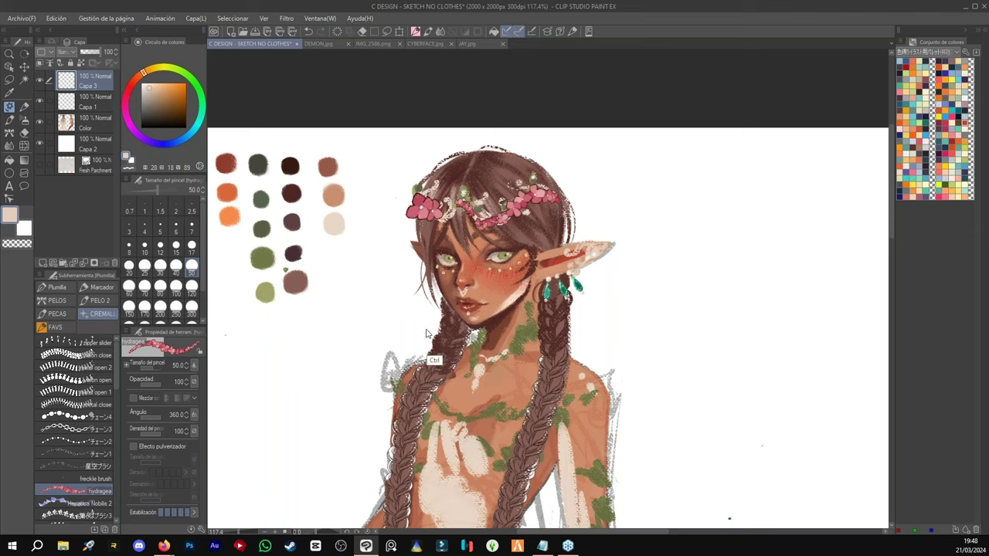
- Recolour the pink flowers to gold by shifting their hue to 41
key(ctrl+u)
click(627, 190)
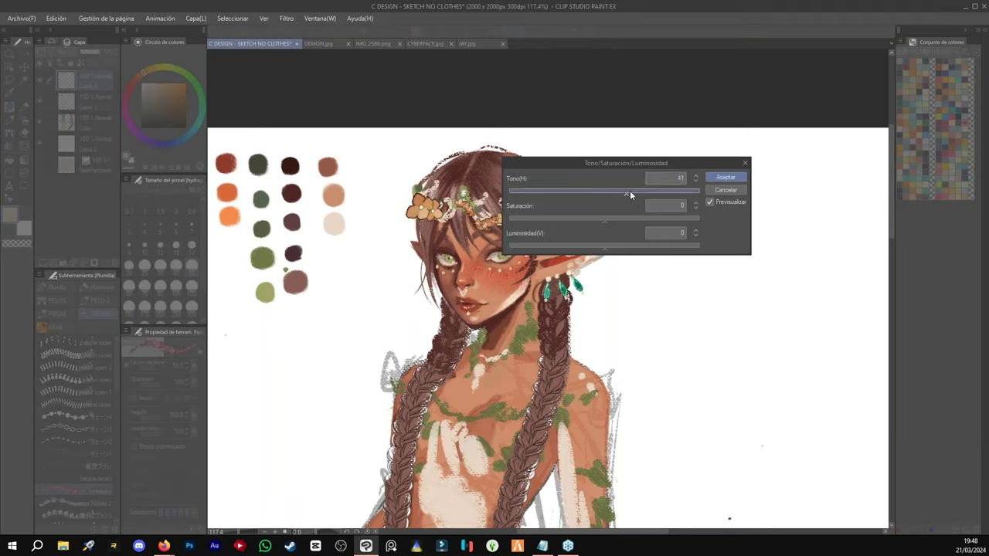
drag(655, 160, 713, 160)
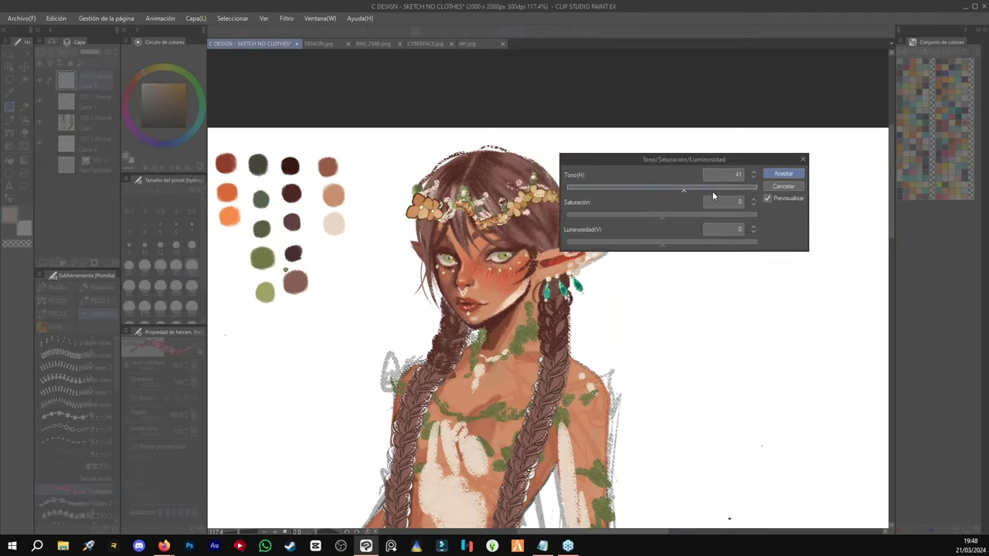
click(784, 176)
- With MUGZDRYCHALK at size 12, sample dark and mid browns from the flowers and shade the petals of the circlet's left cluster
key(ctrl+space)
drag(475, 241, 525, 241)
key(e)
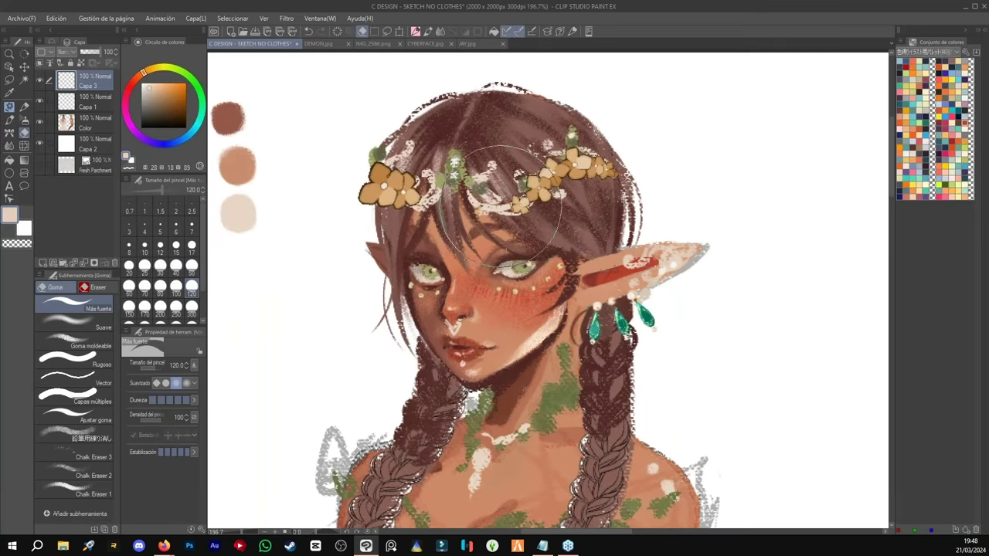
key(p)
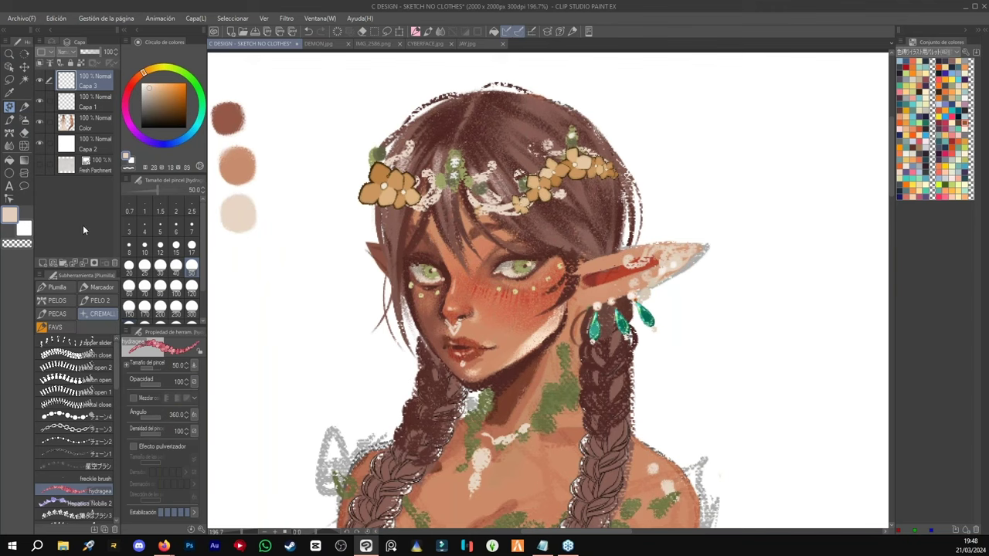
click(71, 325)
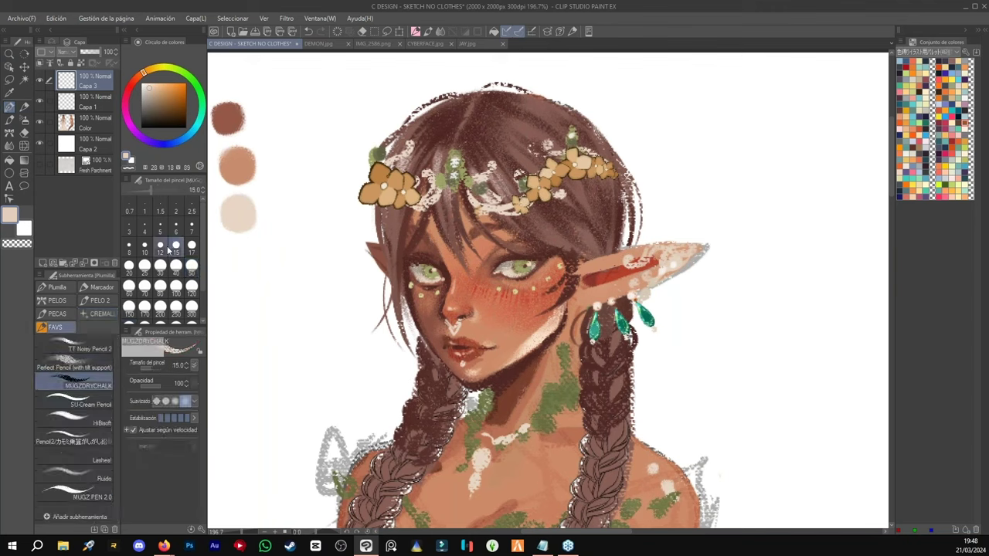
click(160, 246)
alt+click(380, 191)
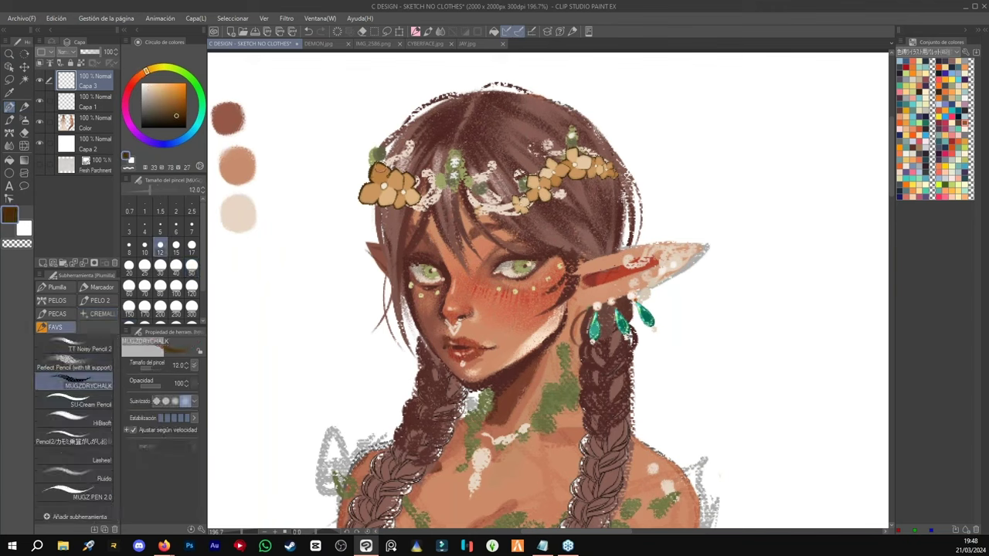
mouse_move(376, 162)
mouse_down()
mouse_move(370, 187)
mouse_move(379, 185)
mouse_move(357, 196)
mouse_move(377, 207)
mouse_up()
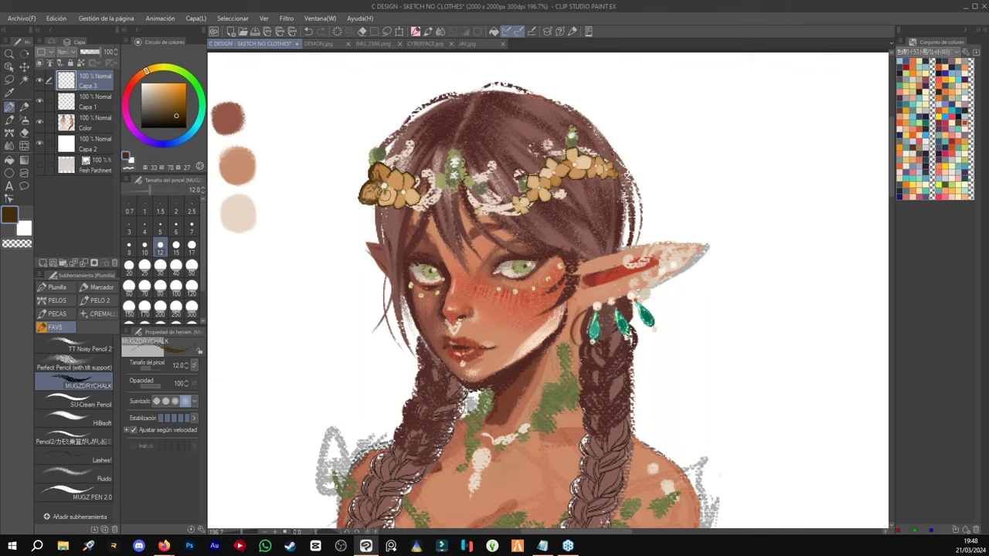
drag(396, 176, 399, 193)
alt+click(374, 198)
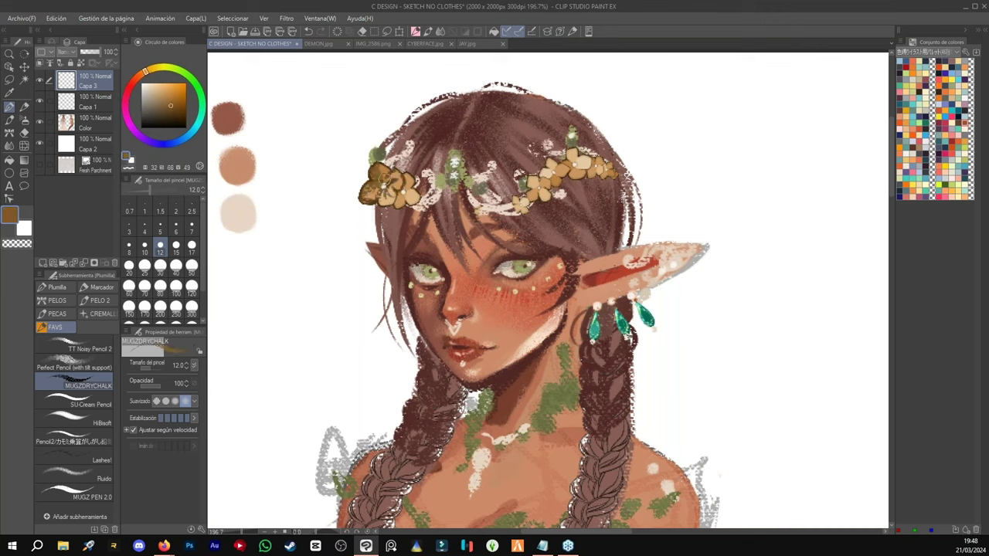
mouse_move(392, 196)
mouse_down()
mouse_move(404, 204)
mouse_move(410, 185)
mouse_move(397, 200)
mouse_up()
alt+click(404, 203)
alt+click(406, 186)
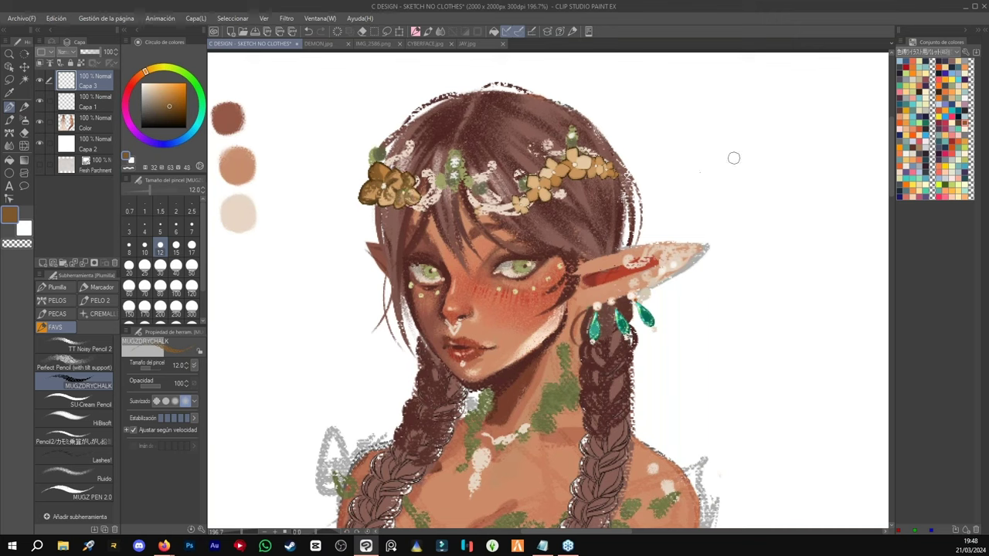
- Sample the background white and trim the outer edge of the circlet's left flower cluster
alt+click(365, 171)
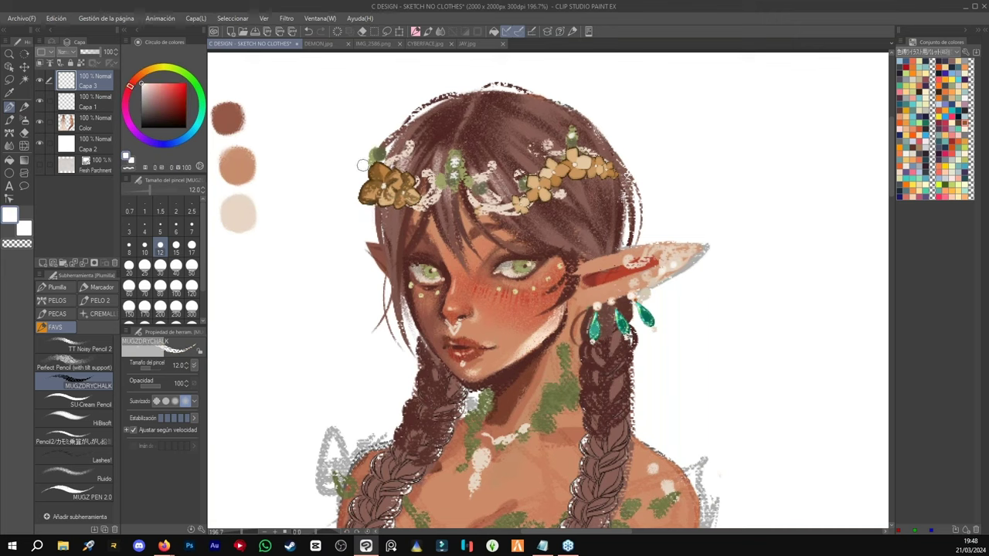
mouse_move(368, 176)
mouse_down()
mouse_move(350, 211)
mouse_move(372, 205)
mouse_up()
alt+click(411, 160)
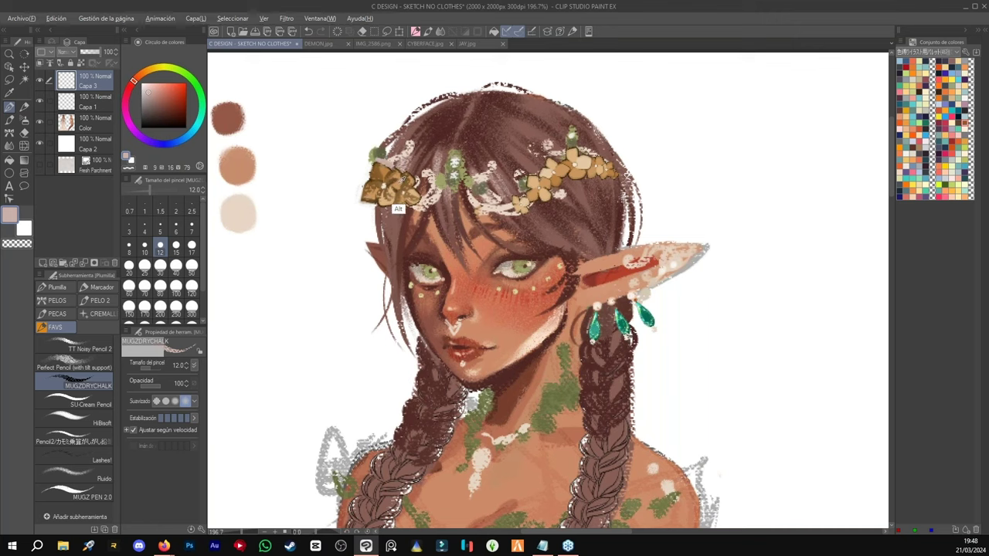
- Sample light gold and reddish hair browns to refine the petals and lower edge of the left flower cluster
alt+click(398, 207)
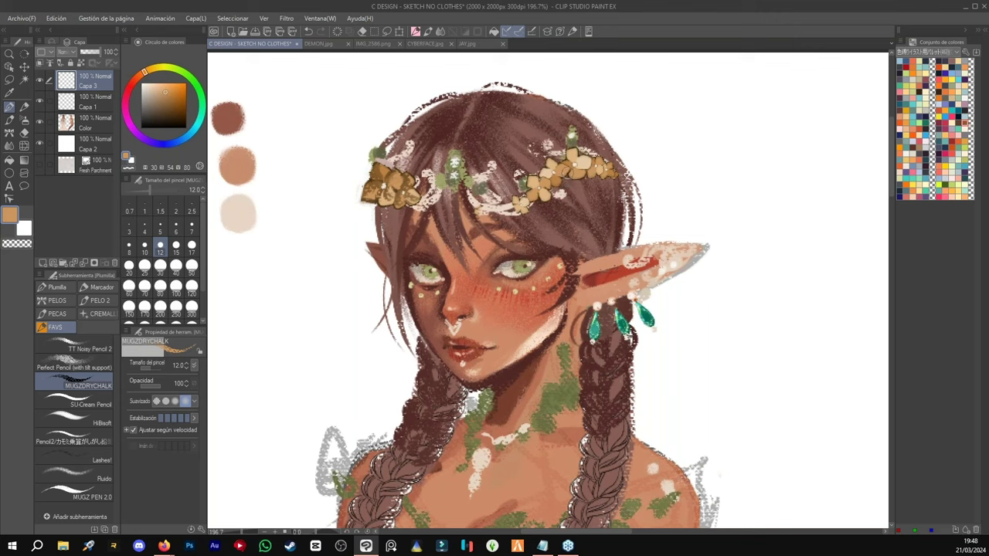
key(alt)
key(alt)
alt+click(422, 194)
alt+click(409, 202)
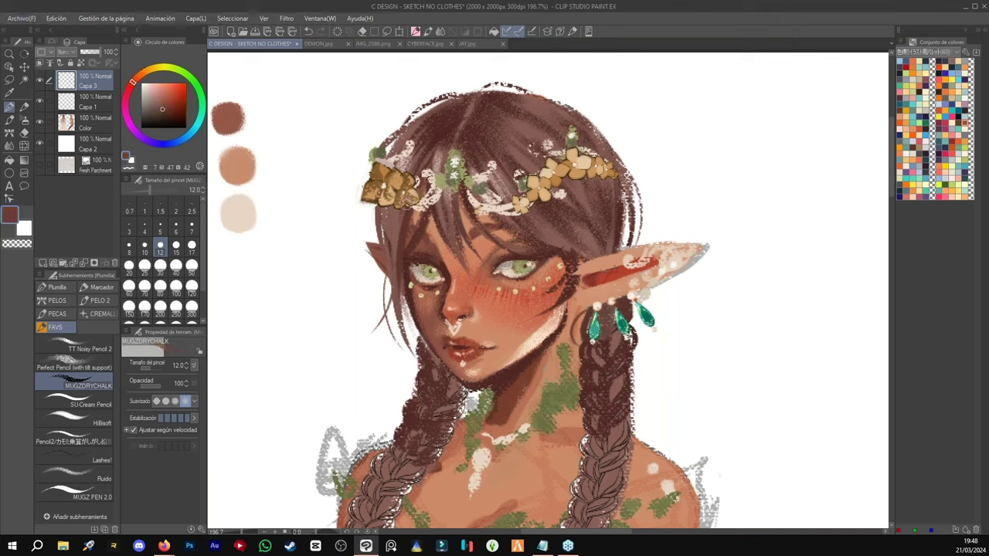
alt+click(395, 210)
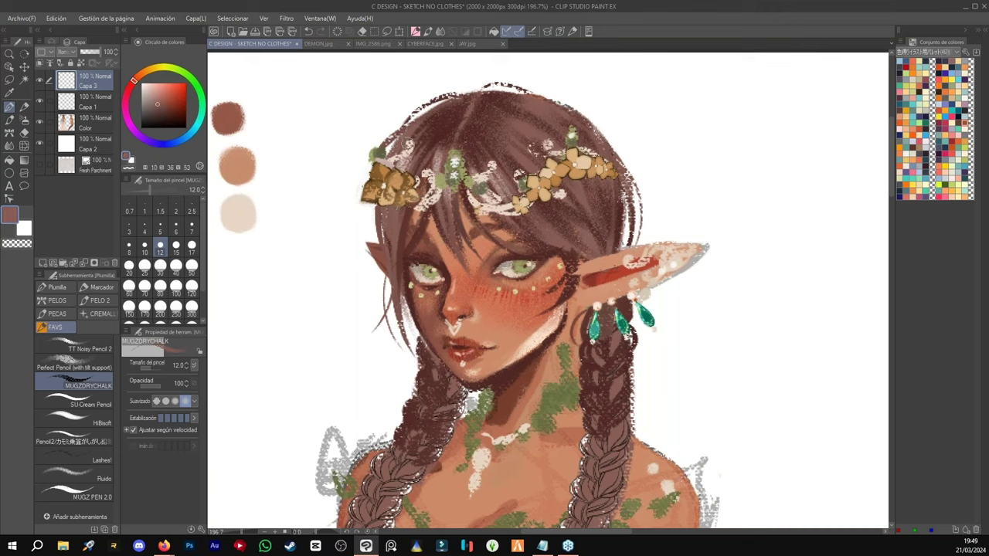
- Sample golds and dark browns to repaint and shade the petals of the circlet's right flower cluster
alt+click(580, 168)
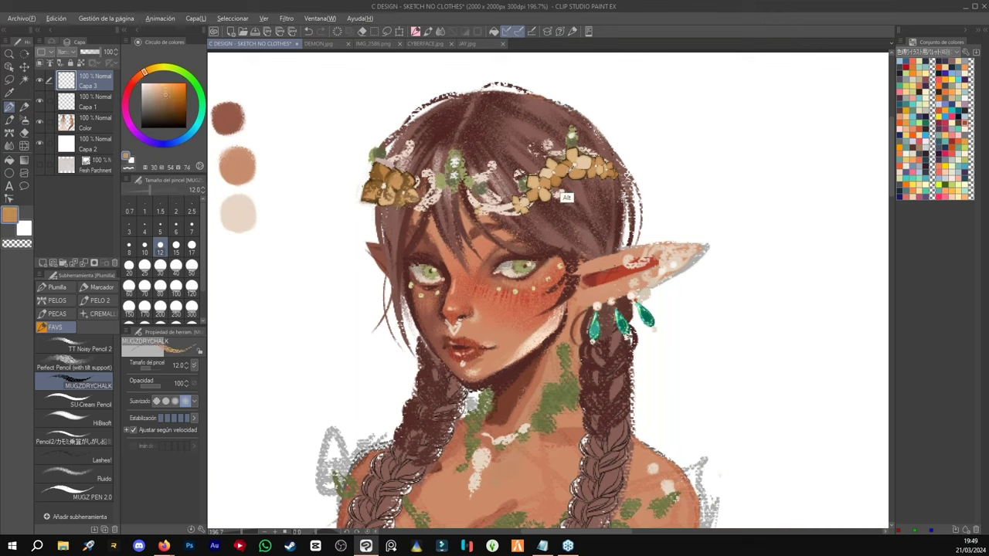
alt+click(570, 168)
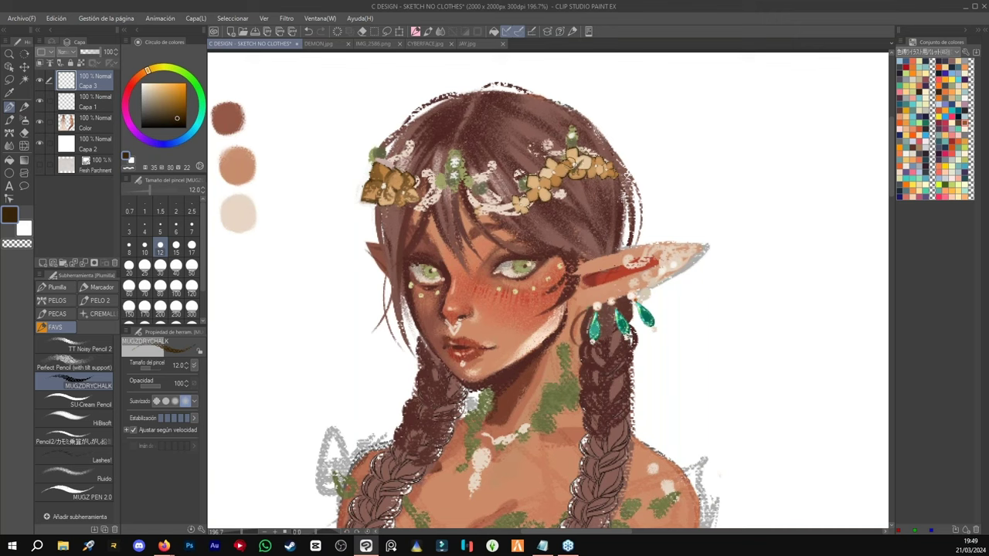
alt+click(570, 191)
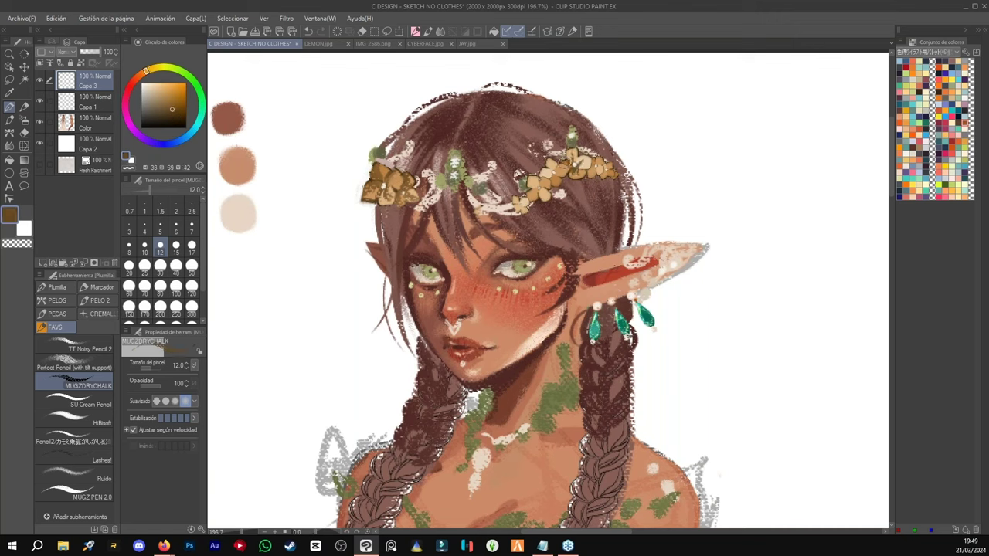
alt+click(581, 161)
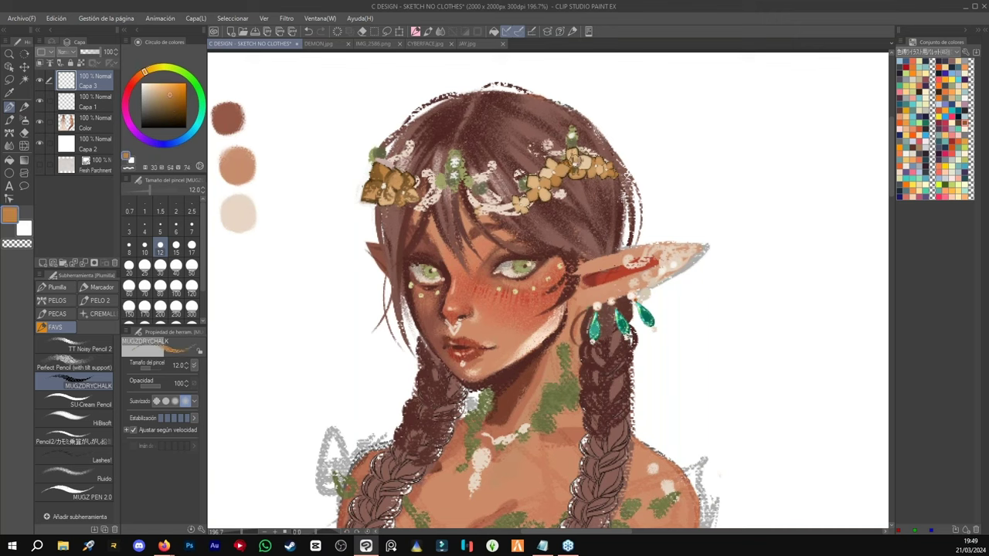
alt+click(571, 193)
drag(574, 179, 580, 163)
alt+click(577, 185)
alt+click(579, 163)
alt+click(571, 200)
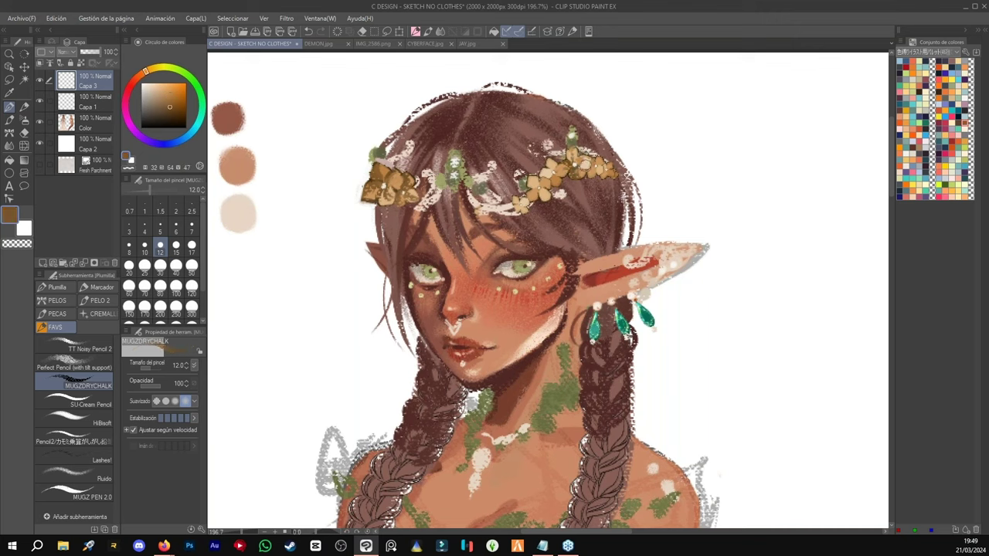
alt+click(577, 179)
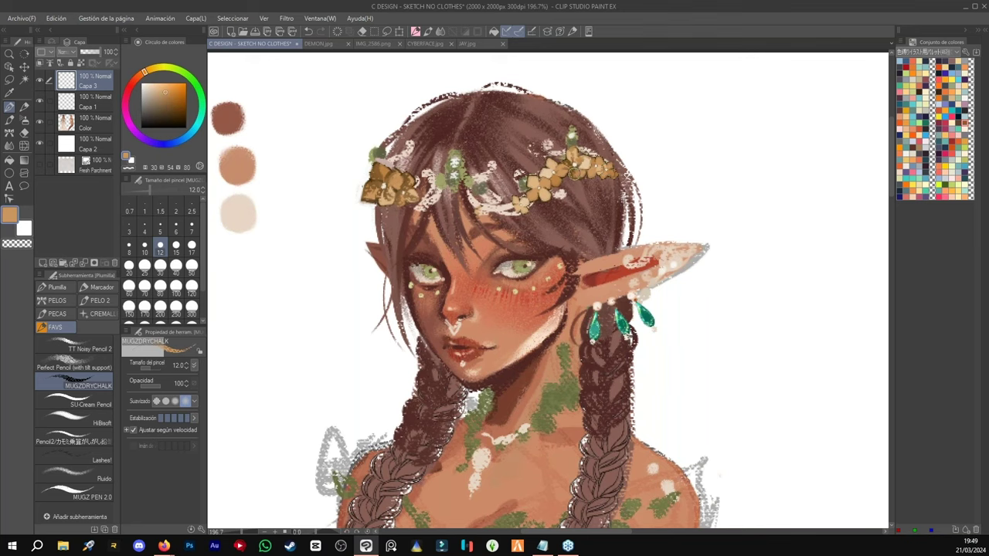
- Merge the flower layer Capa 3 and Capa 1 down into the Color layer
key(ctrl+space)
drag(689, 172, 782, 127)
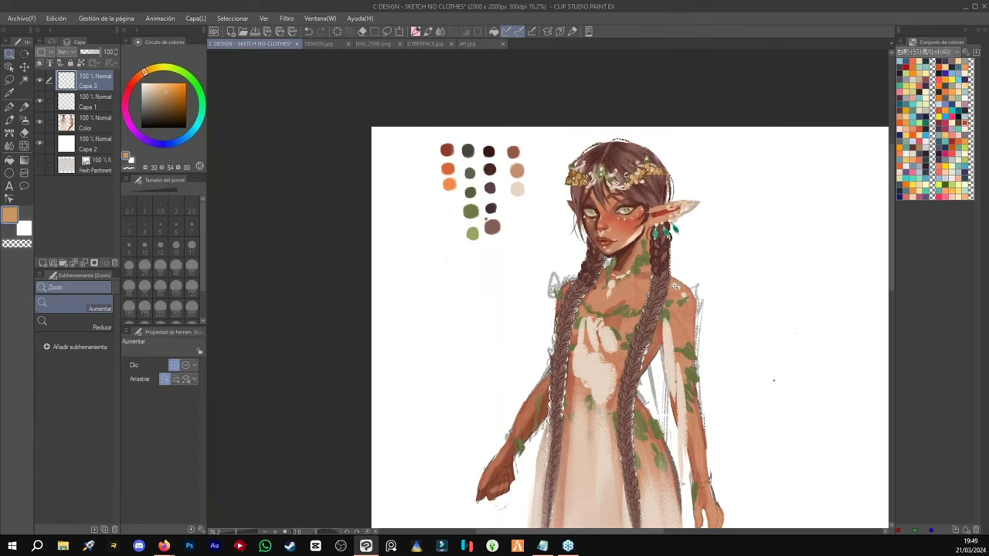
drag(716, 262, 605, 258)
drag(523, 235, 507, 302)
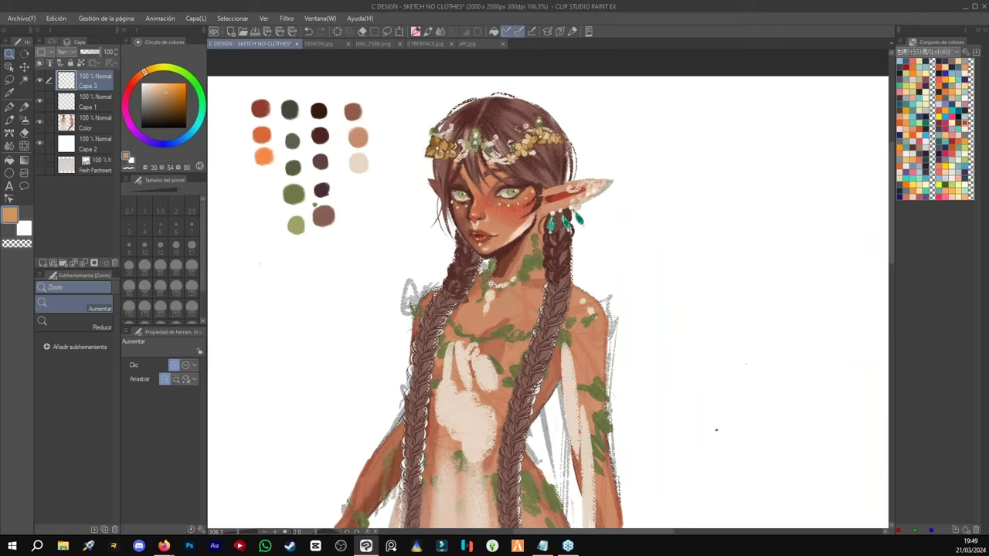
click(82, 261)
click(82, 261)
mouse_move(505, 232)
mouse_down()
mouse_move(529, 236)
mouse_move(500, 241)
mouse_up()
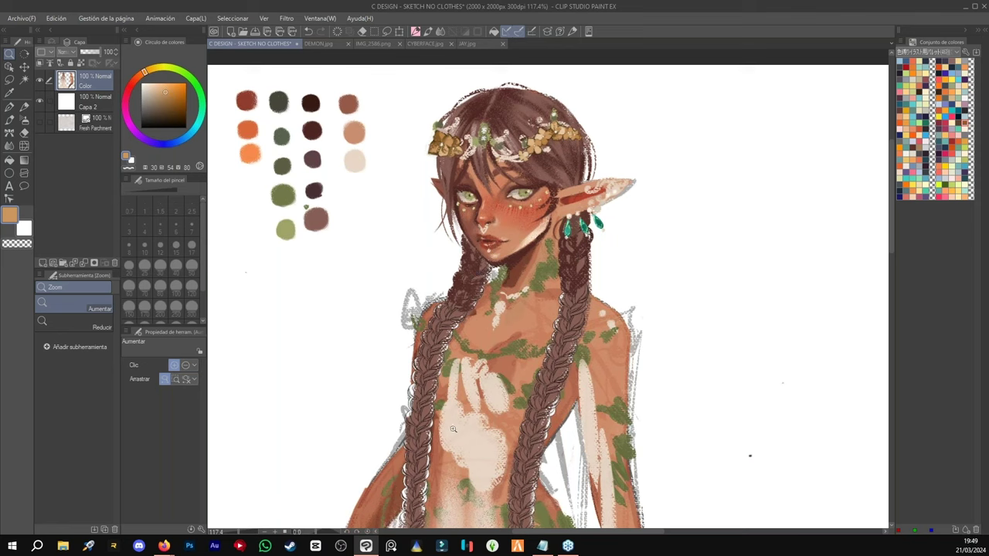
- Duplicate the whole Color layer by copying and pasting it, and clear the selection
key(ctrl+a)
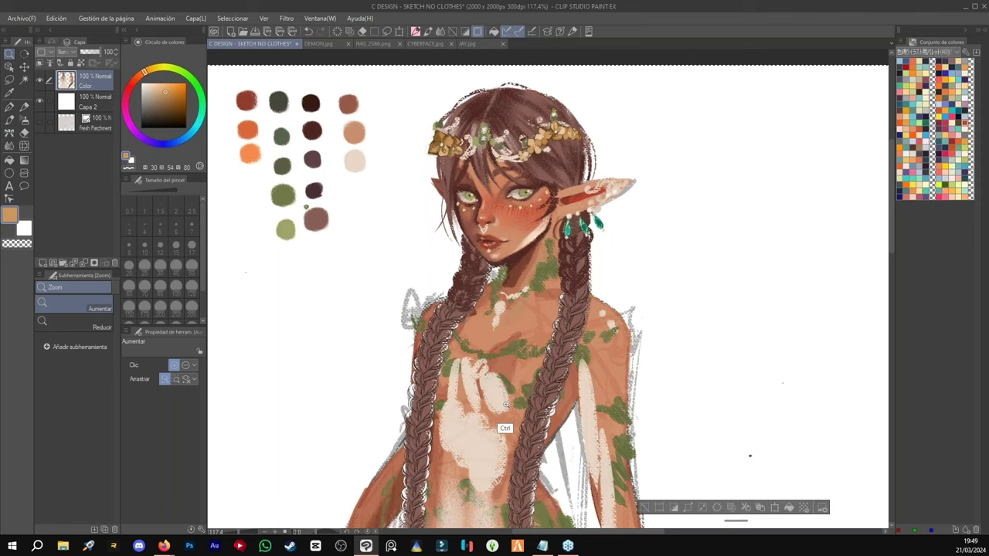
key(ctrl+c)
key(ctrl+v)
key(ctrl+d)
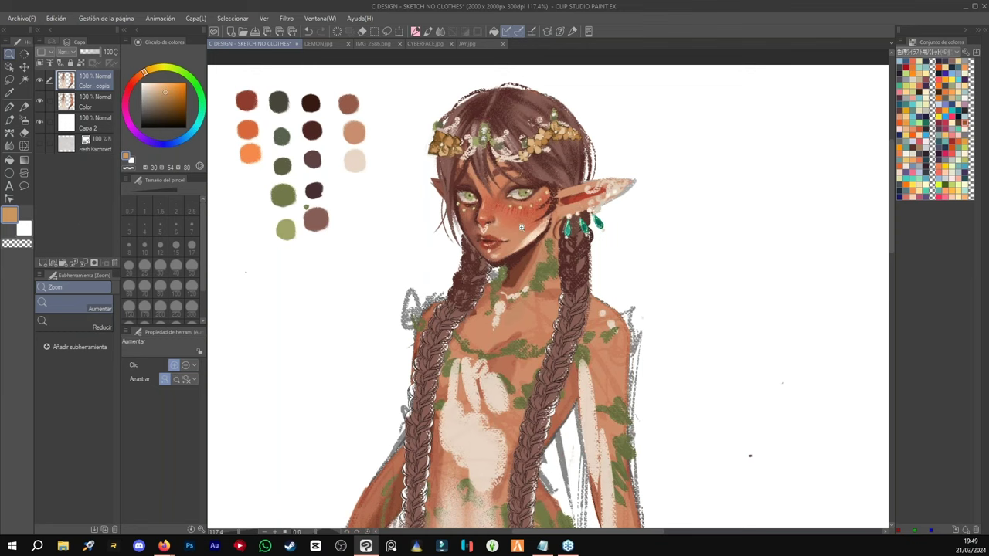
- Try lassoing the mouth and transforming it to shift it slightly downward
scroll(512, 234, up, 3)
key(m)
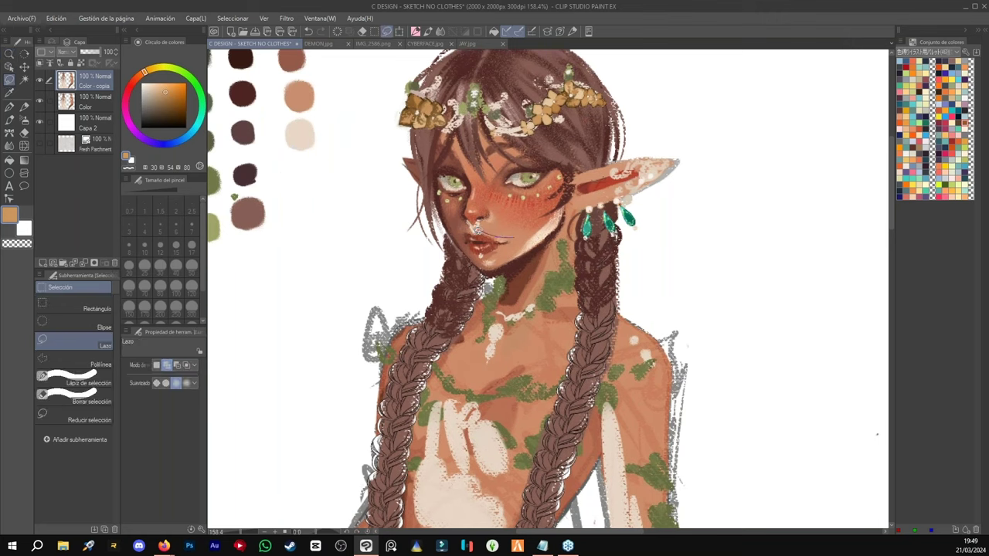
mouse_move(468, 229)
mouse_down()
mouse_move(485, 261)
mouse_move(521, 234)
mouse_move(488, 250)
mouse_up()
key(ctrl+t)
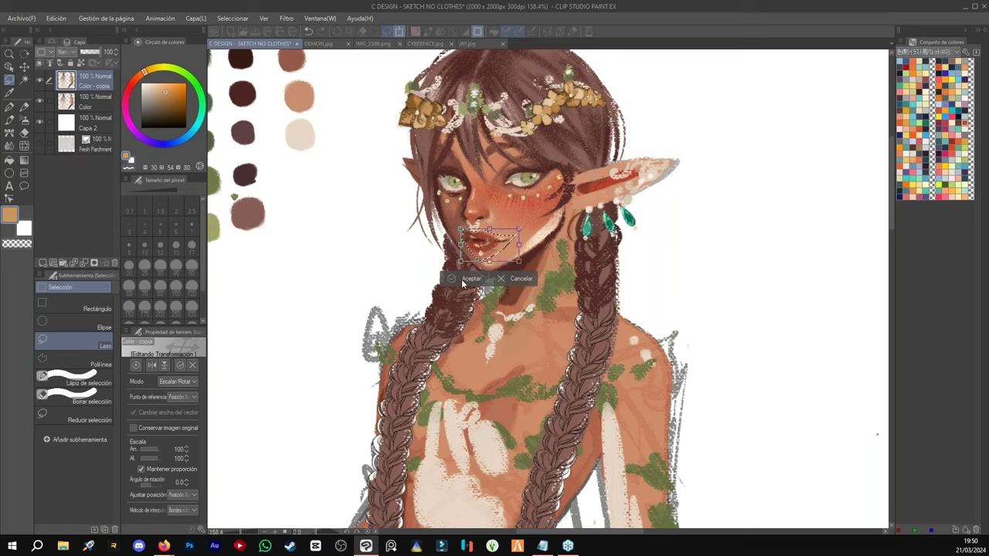
click(464, 281)
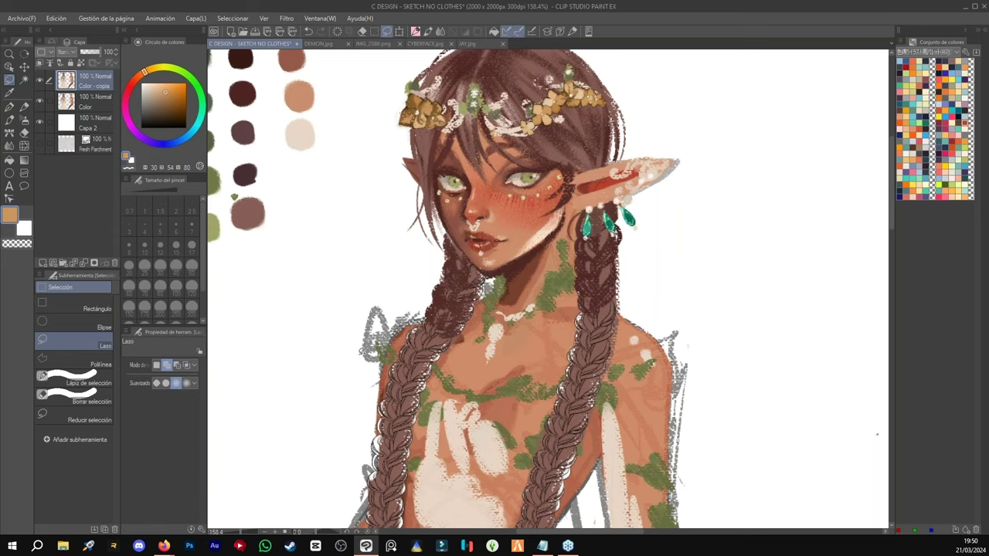
drag(464, 228, 505, 253)
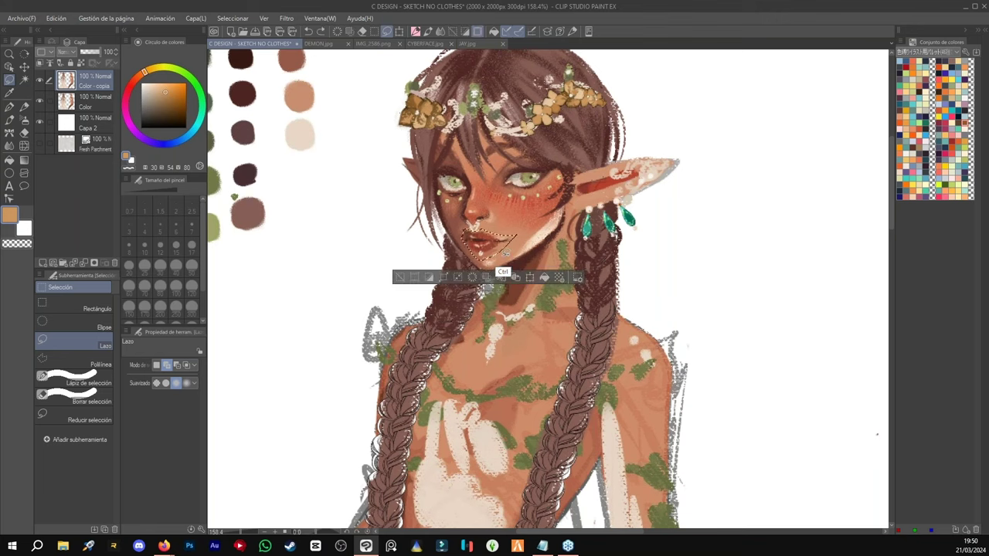
key(ctrl+t)
drag(496, 245, 495, 248)
click(467, 276)
- Try blending the skin around the shifted lips with sampled skin tones, using the TT Noisy Pencil 2 brush at size 10
key(p)
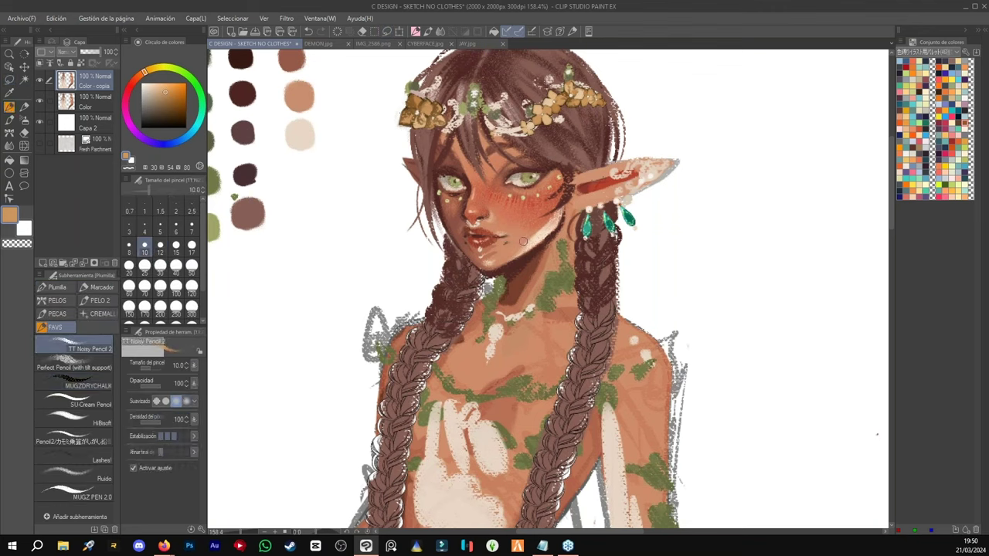
alt+click(513, 272)
alt+click(488, 248)
alt+click(478, 260)
alt+click(502, 255)
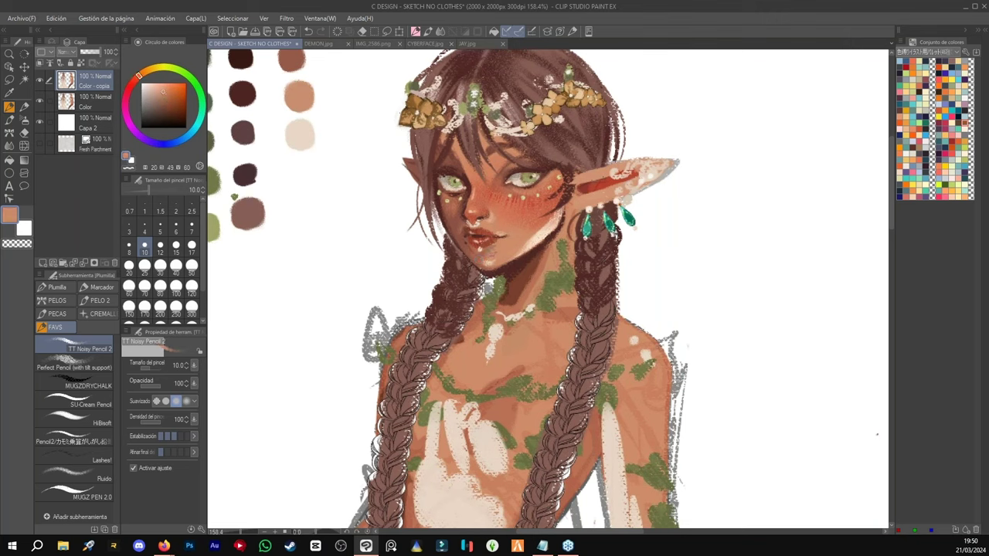
alt+click(471, 281)
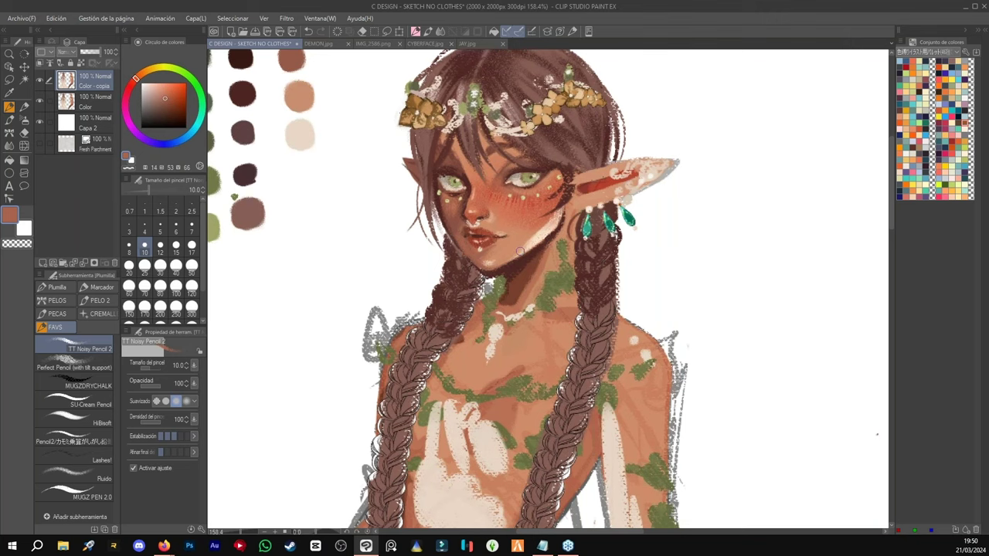
- Undo the blending around the lips and the repositioning of the mouth
key(ctrl+z)
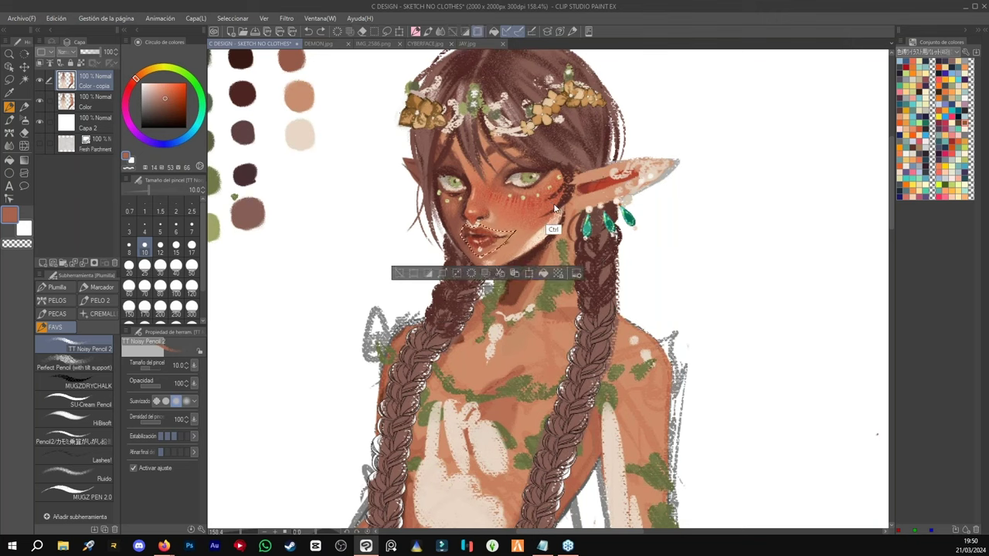
key(ctrl+z)
key(ctrl+z)
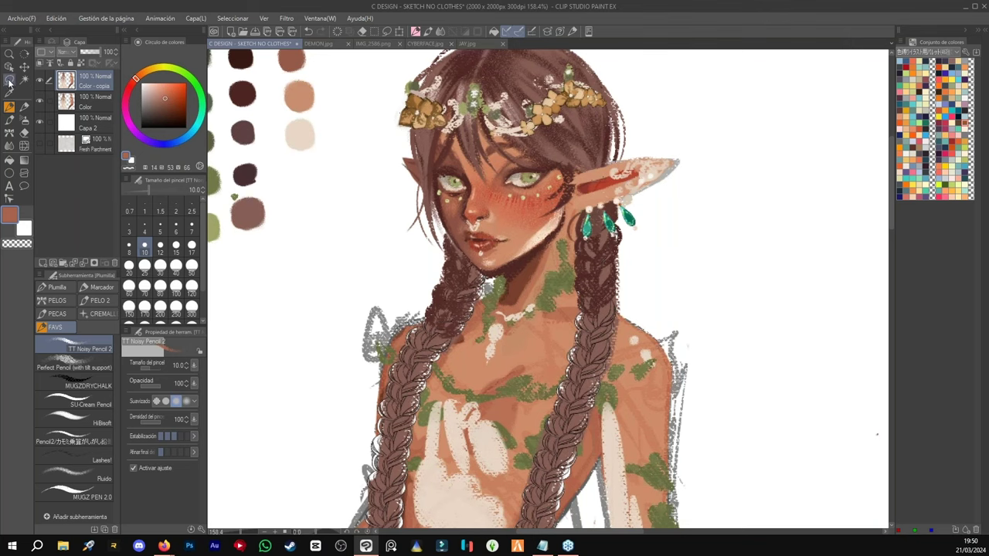
- Lasso the eye nearest the large pointed ear, shift it slightly toward the nose, and clear the selection
click(9, 80)
mouse_move(560, 165)
mouse_down()
mouse_move(509, 159)
mouse_move(492, 186)
mouse_move(511, 196)
mouse_move(551, 192)
mouse_move(561, 165)
mouse_move(527, 190)
mouse_up()
click(532, 217)
click(499, 223)
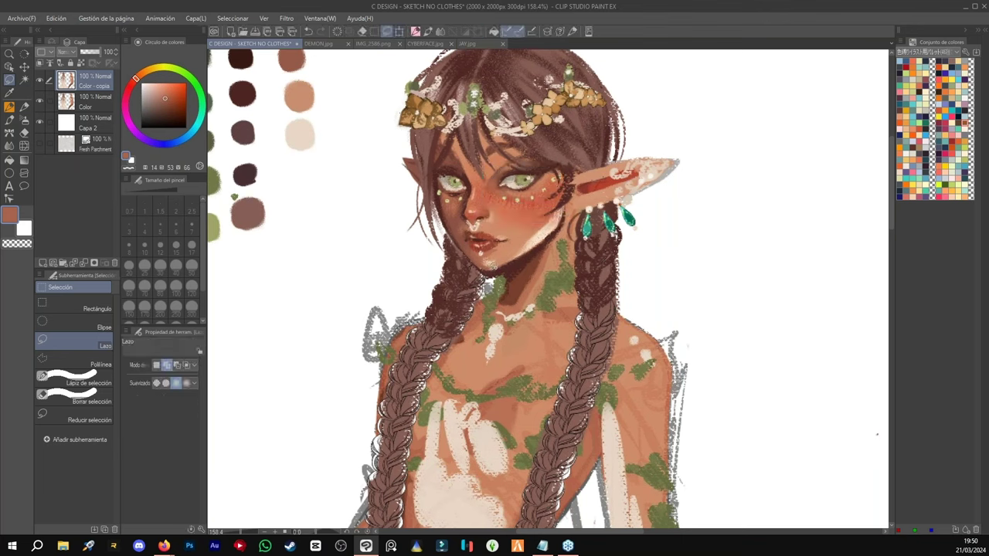
- Blend sampled skin and reddish blush tones around the moved eye and nose bridge with a size 15 brush
key(p)
click(176, 247)
alt+click(495, 224)
alt+click(502, 193)
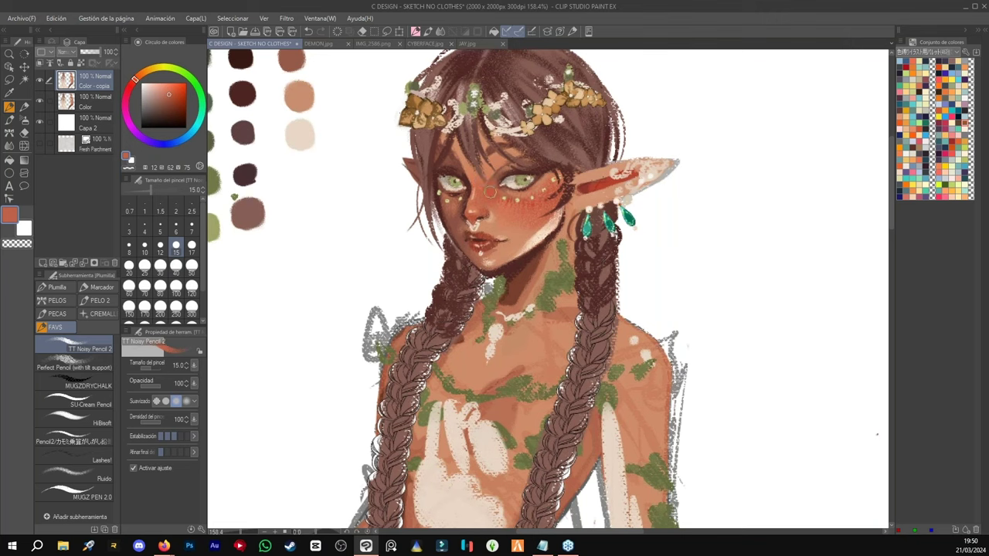
alt+click(488, 199)
alt+click(454, 191)
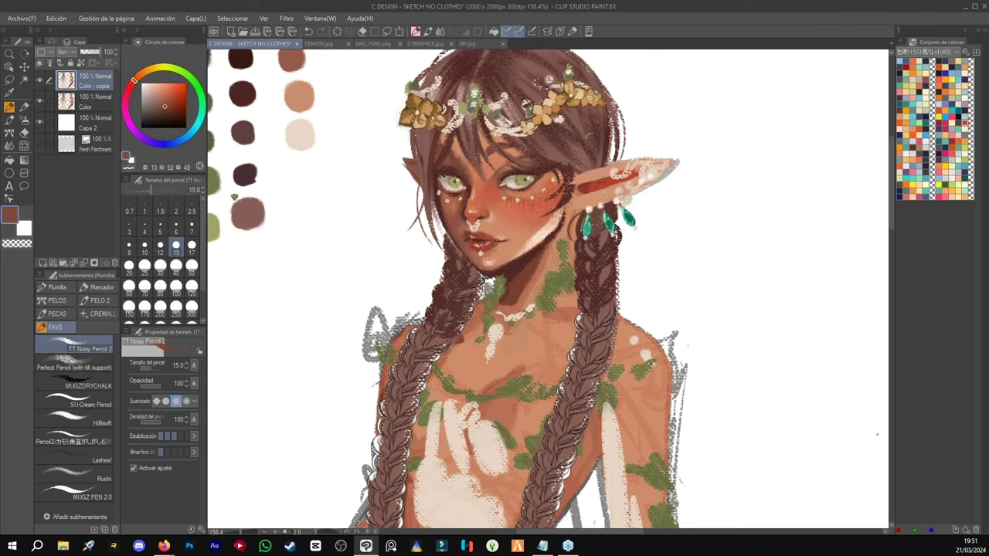
- Sample dark brown, red and terracotta skin tones to soften the shadow under the jaw and along the neck
alt+click(548, 281)
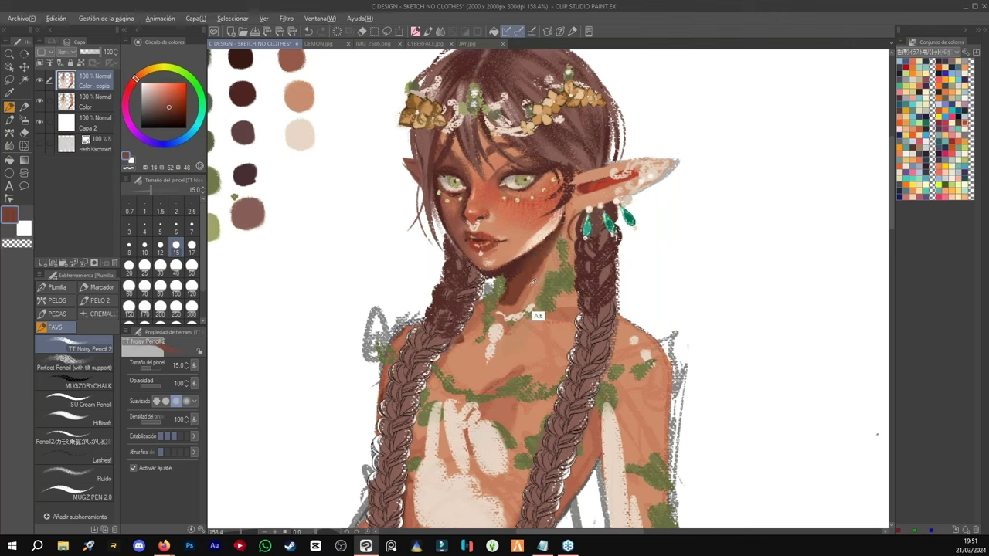
alt+click(598, 202)
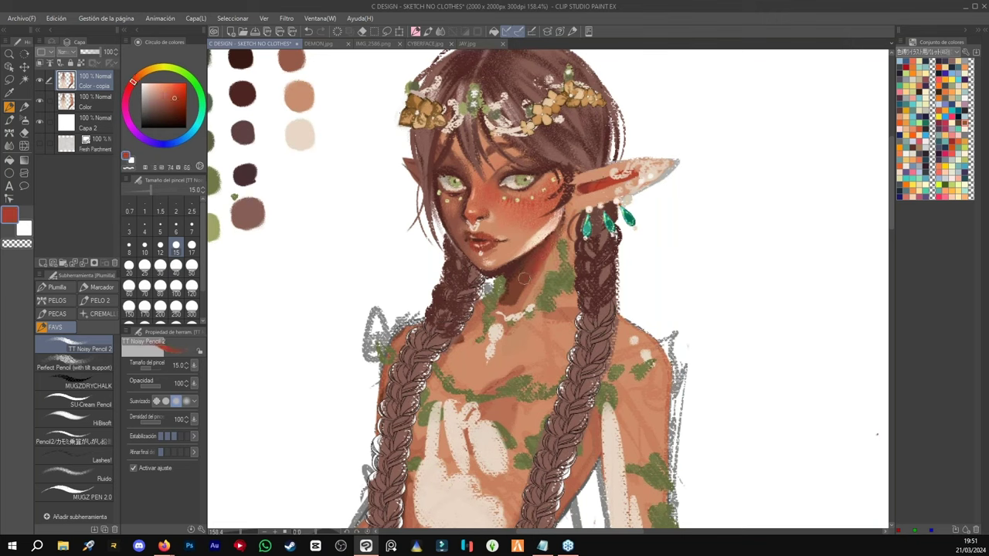
alt+click(532, 329)
drag(526, 285, 508, 301)
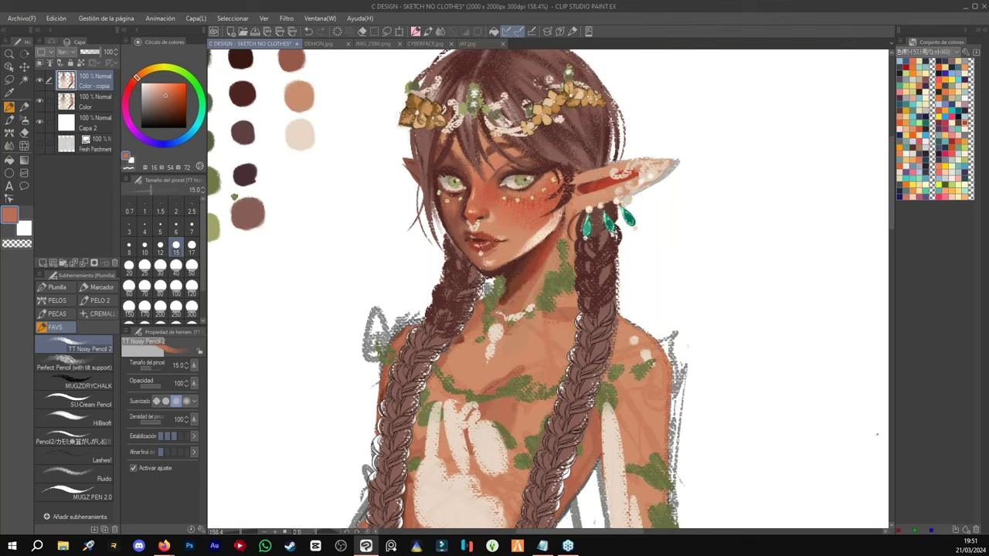
- Sample mid skin tones and dark reddish browns to refine the shading of the nose, cheek and jawline
alt+click(483, 234)
drag(474, 199, 490, 194)
alt+click(456, 253)
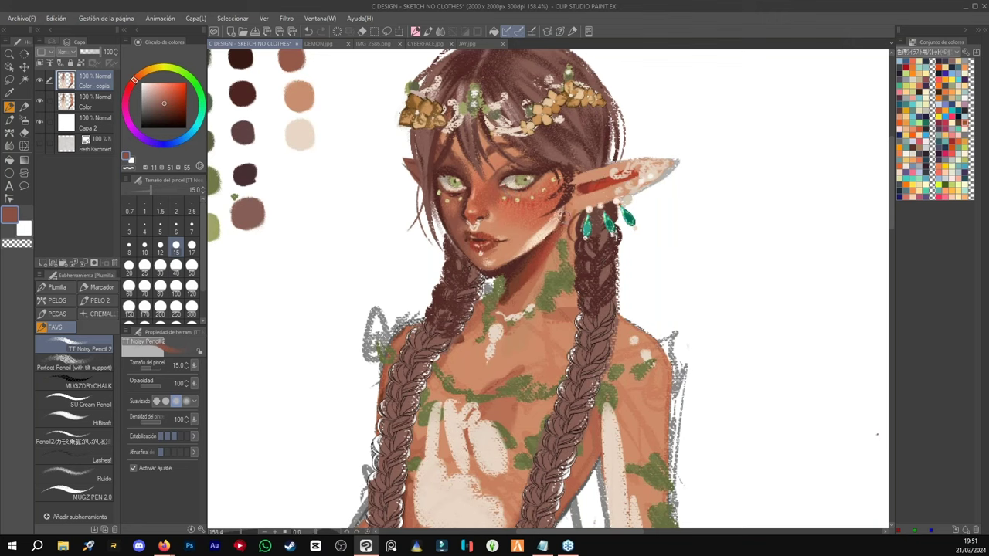
alt+click(520, 288)
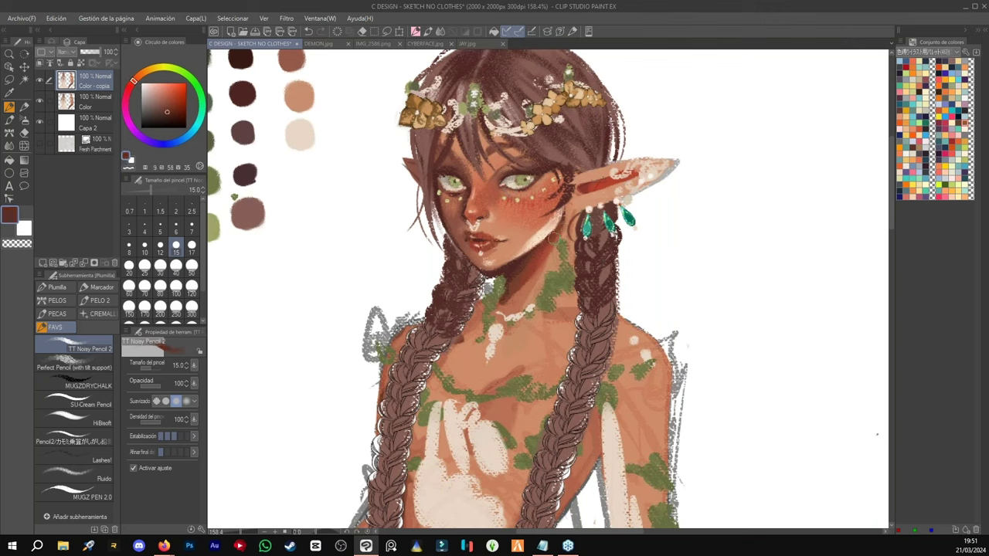
alt+click(602, 208)
alt+click(451, 228)
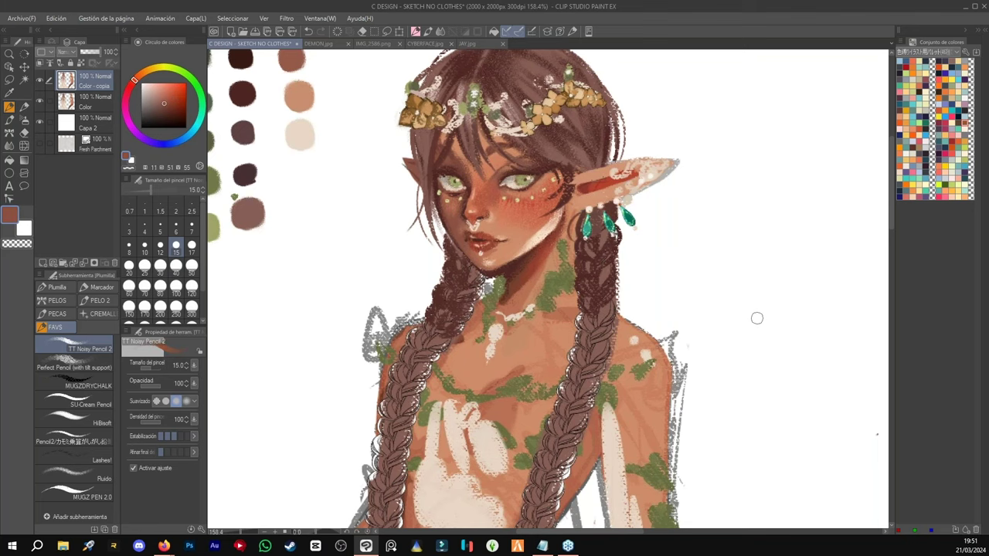
- Sample the cream dress colour and paint the bodice solid between the braids with a size 50 brush
key(ctrl+space)
drag(743, 372, 607, 225)
drag(753, 356, 567, 216)
key(ctrl+space)
drag(649, 340, 519, 200)
drag(606, 284, 576, 282)
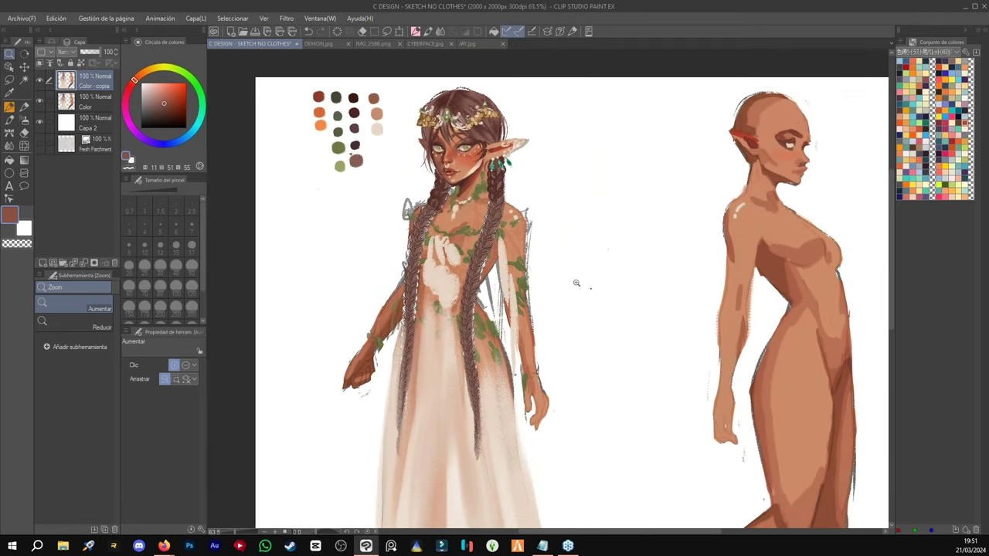
key(p)
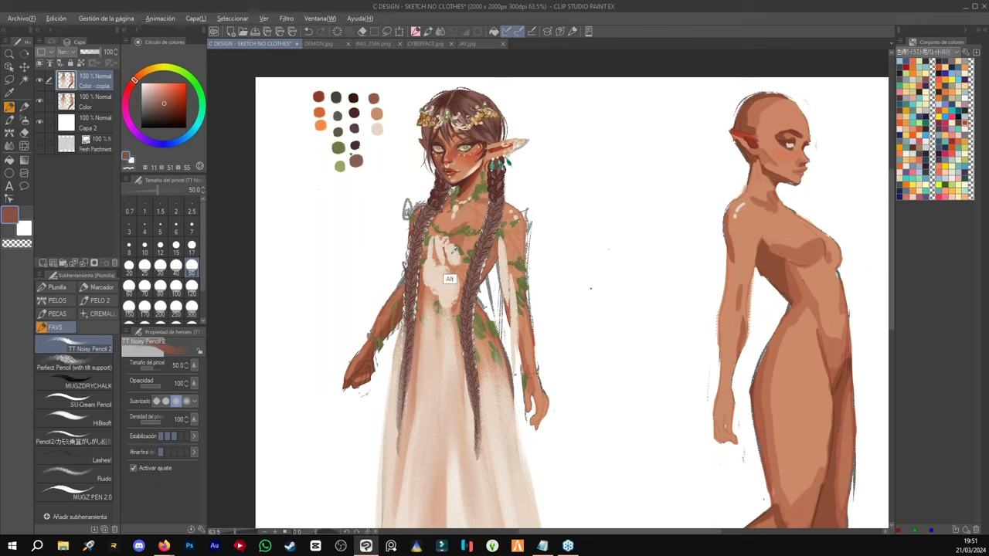
alt+click(450, 279)
mouse_move(434, 241)
mouse_down()
mouse_move(462, 241)
mouse_move(441, 278)
mouse_move(450, 291)
mouse_move(456, 262)
mouse_move(448, 317)
mouse_move(435, 273)
mouse_move(430, 333)
mouse_move(429, 260)
mouse_move(454, 289)
mouse_move(455, 325)
mouse_up()
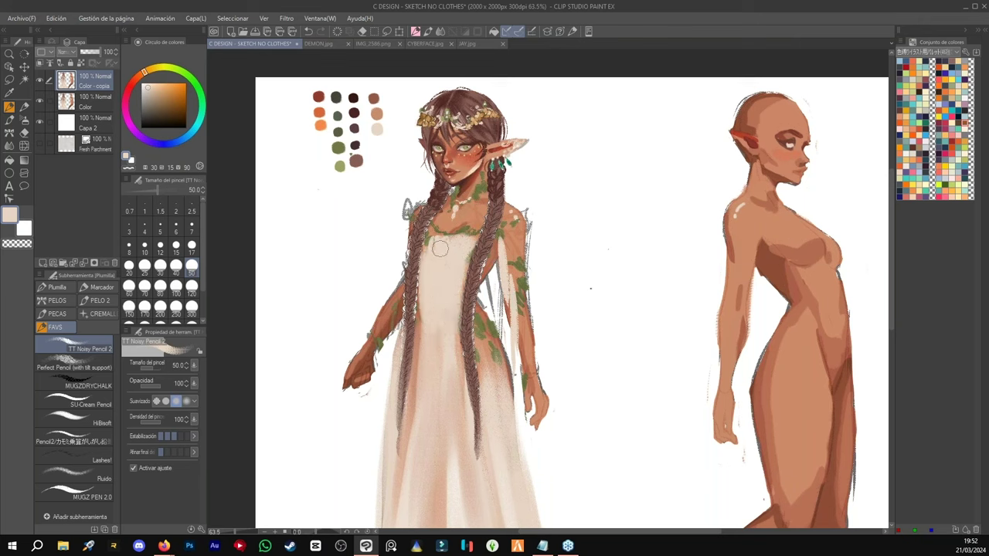
- Cover the green vine along the dress neckline with skin tone and shade the chest with sampled reds at brush size 30
alt+click(444, 224)
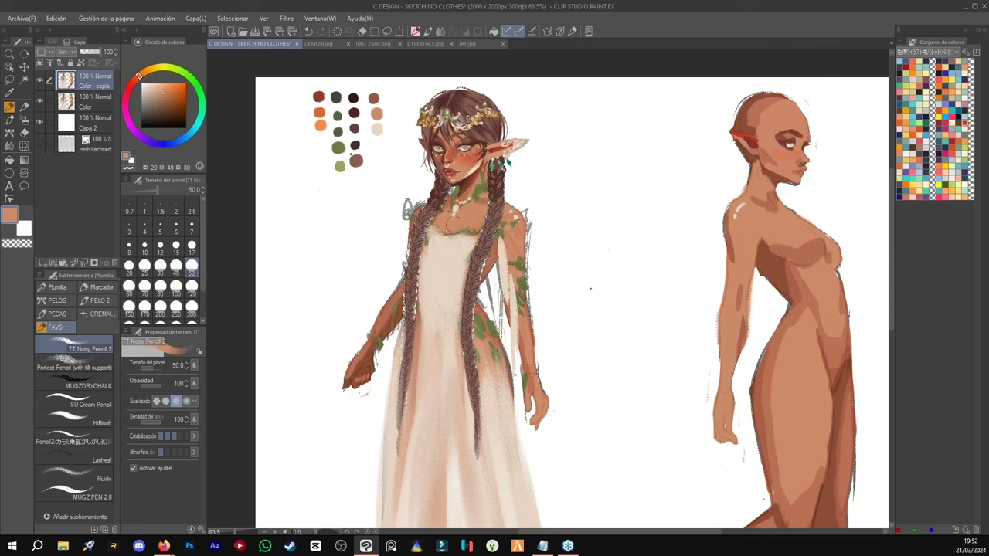
key(ctrl+space)
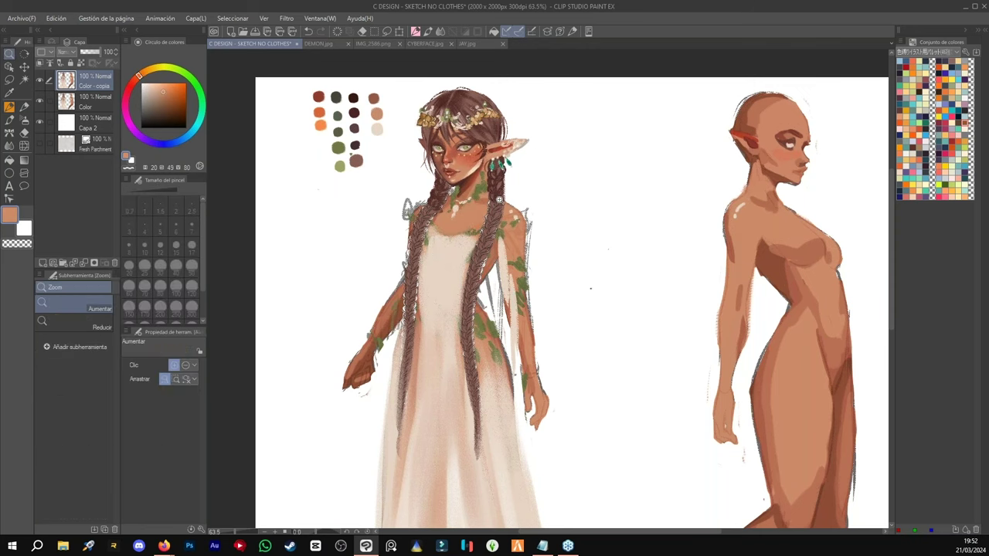
click(499, 200)
click(165, 271)
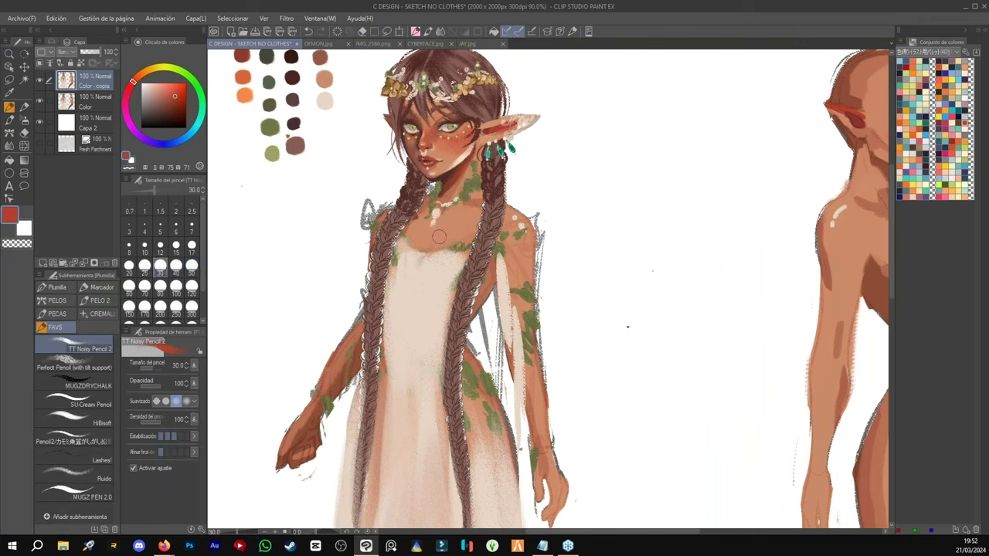
key(alt)
alt+click(441, 242)
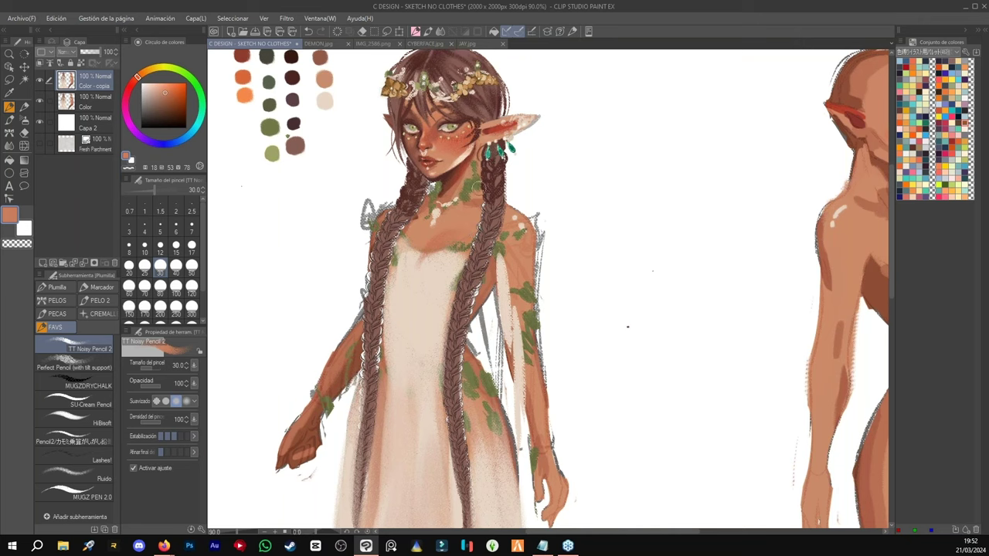
alt+click(499, 130)
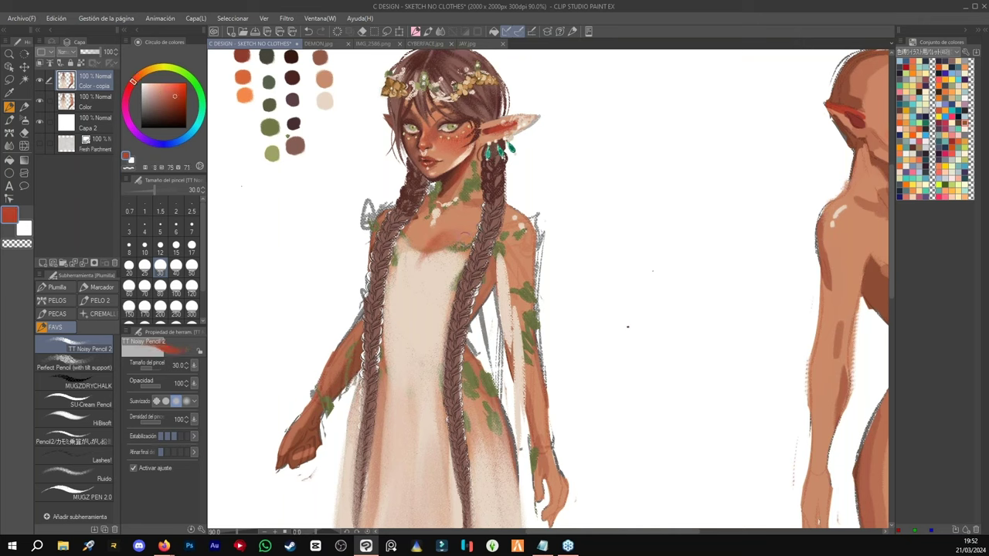
alt+click(441, 268)
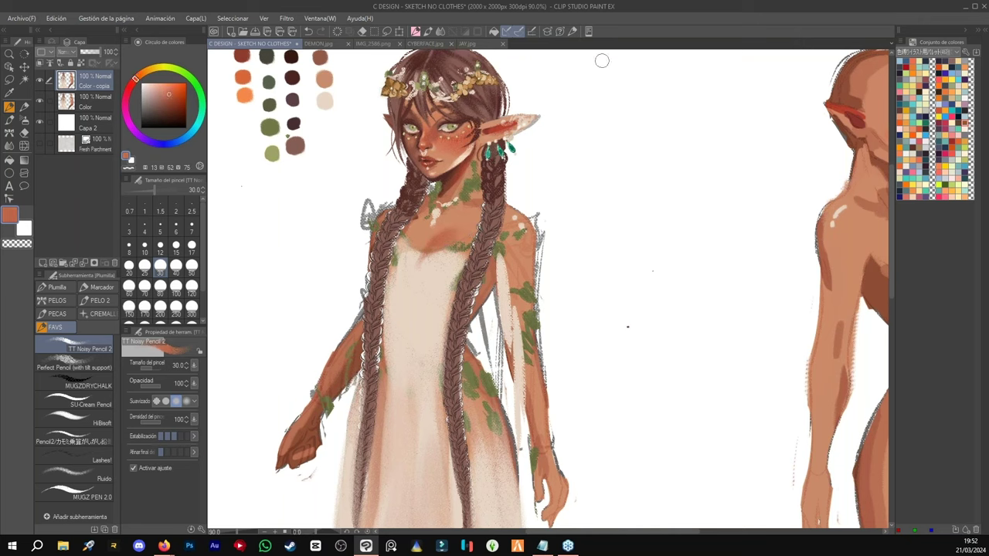
- Add sampled reddish shading at the centre of the neckline and blend it into the chest skin tone
alt+click(454, 223)
alt+click(499, 126)
mouse_move(409, 249)
mouse_down()
mouse_move(419, 256)
mouse_move(413, 249)
mouse_up()
alt+click(417, 260)
alt+click(420, 243)
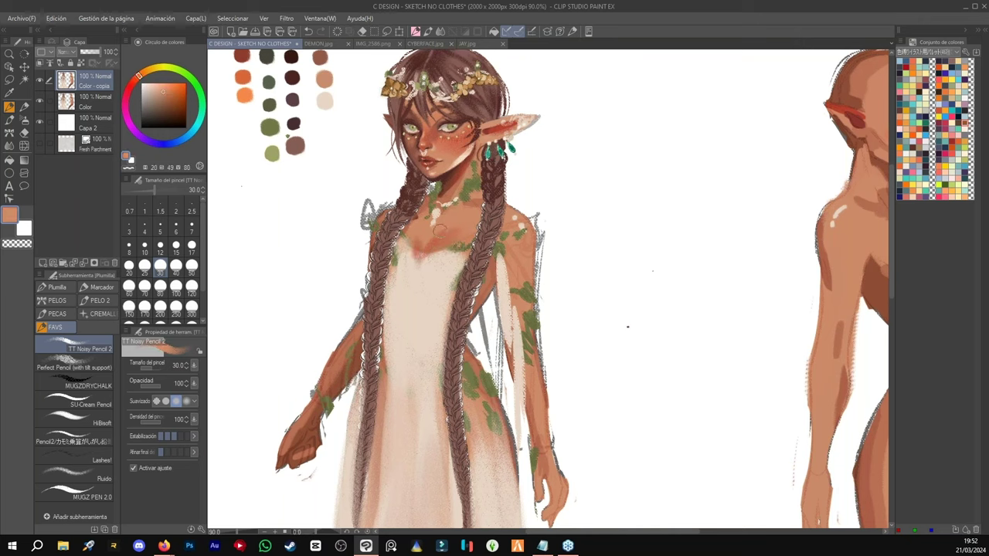
- Deepen and blend the chest shadow with a size 20 brush, and redefine the dress neckline in cream
click(129, 265)
alt+click(455, 200)
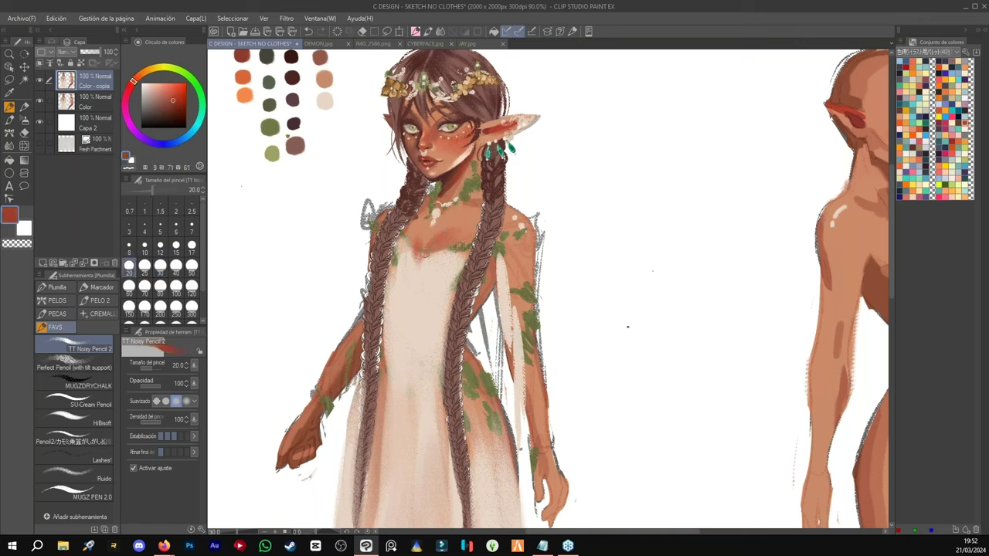
alt+click(454, 221)
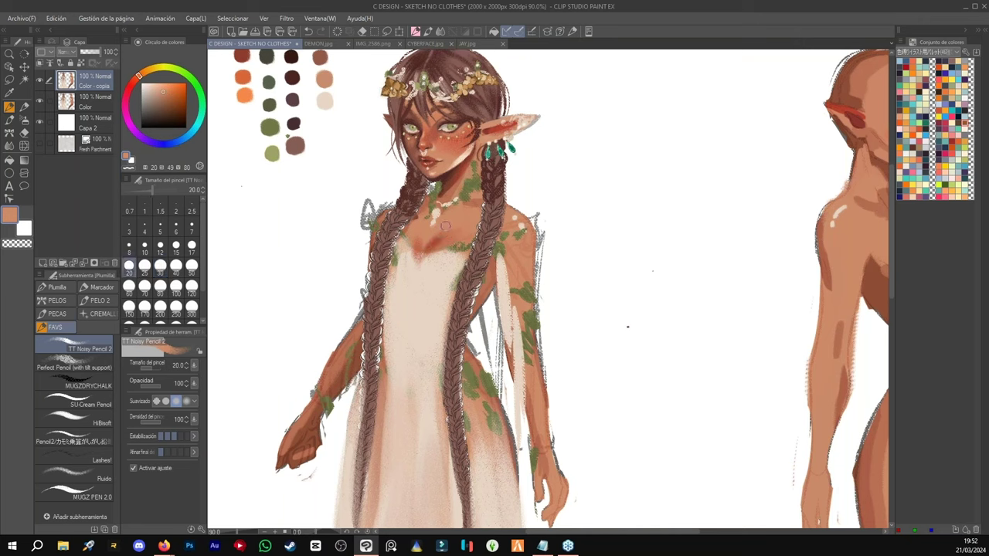
alt+click(440, 238)
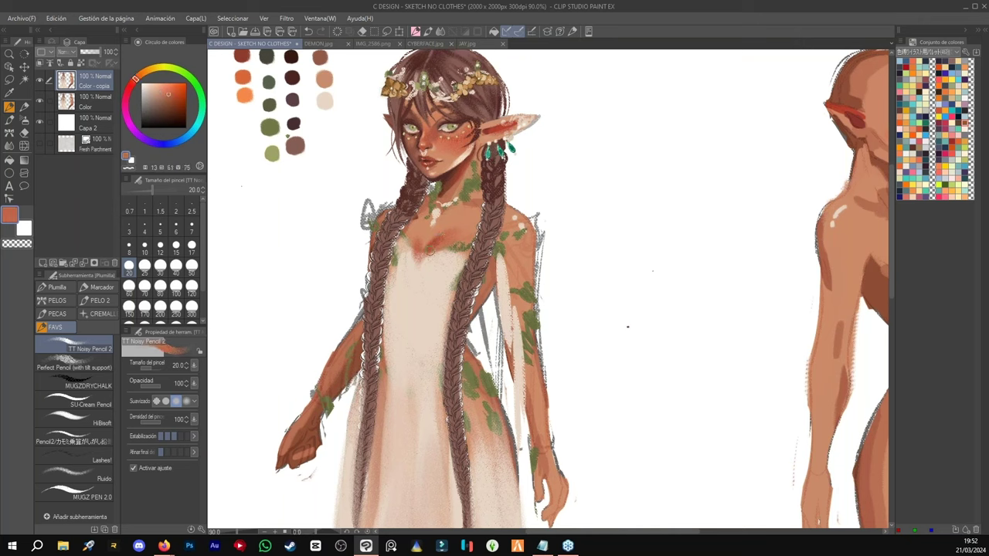
alt+click(421, 260)
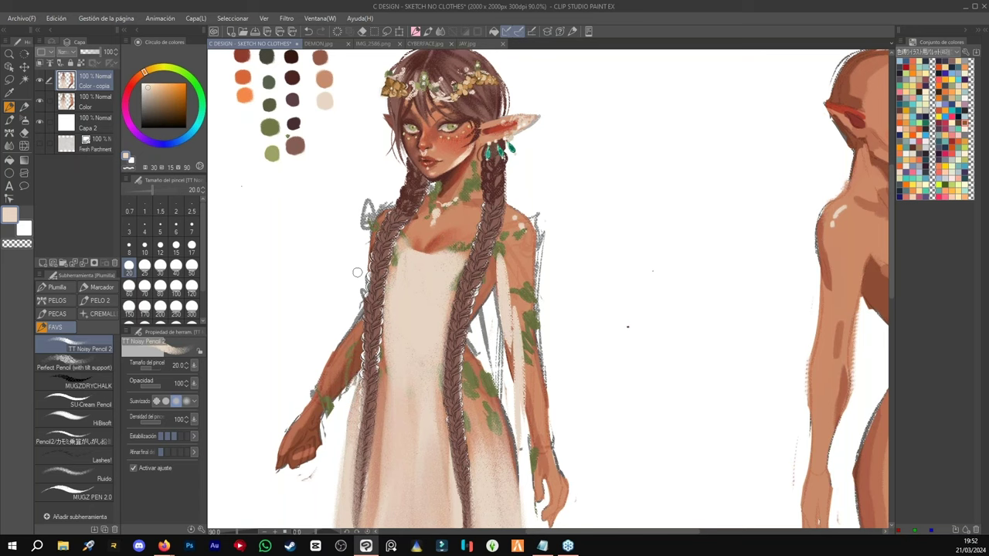
- Refine the chest shading above the dress neckline with sampled skin and reddish tones, using TT Noisy Pencil 2 at size 25
key(slash)
alt+click(594, 227)
drag(625, 255, 599, 216)
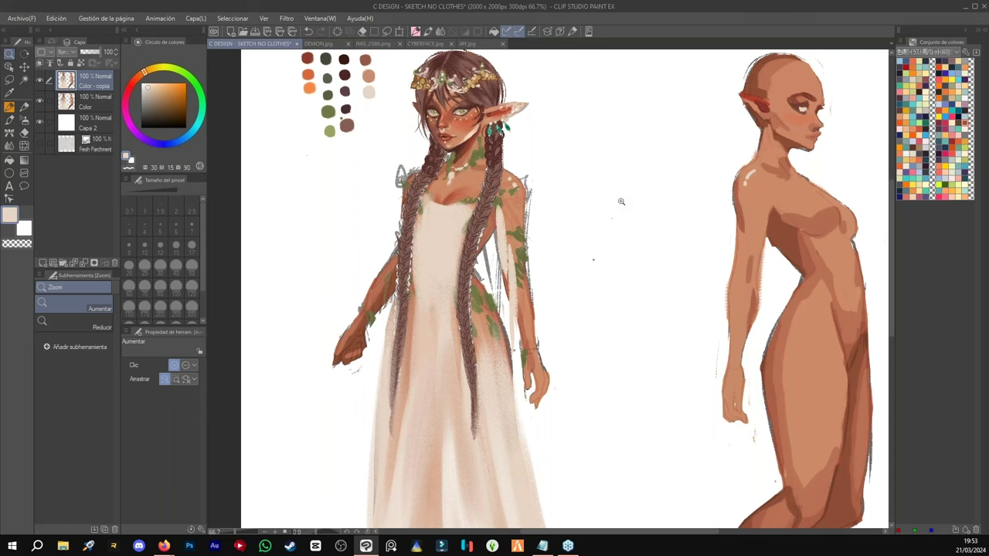
drag(474, 170, 488, 176)
drag(441, 233, 401, 312)
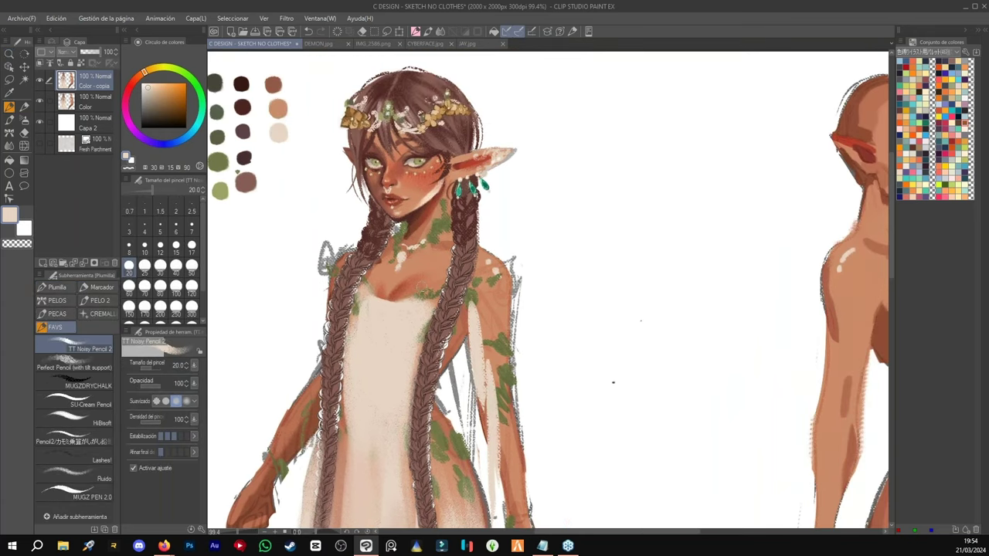
alt+click(414, 307)
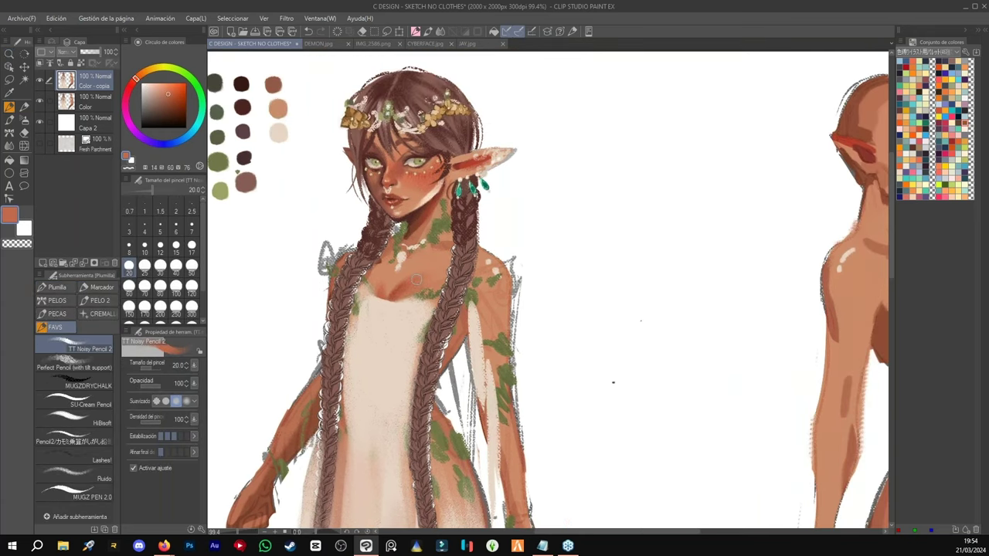
alt+click(382, 289)
mouse_move(379, 283)
mouse_down()
mouse_move(376, 296)
mouse_move(369, 291)
mouse_up()
alt+click(385, 264)
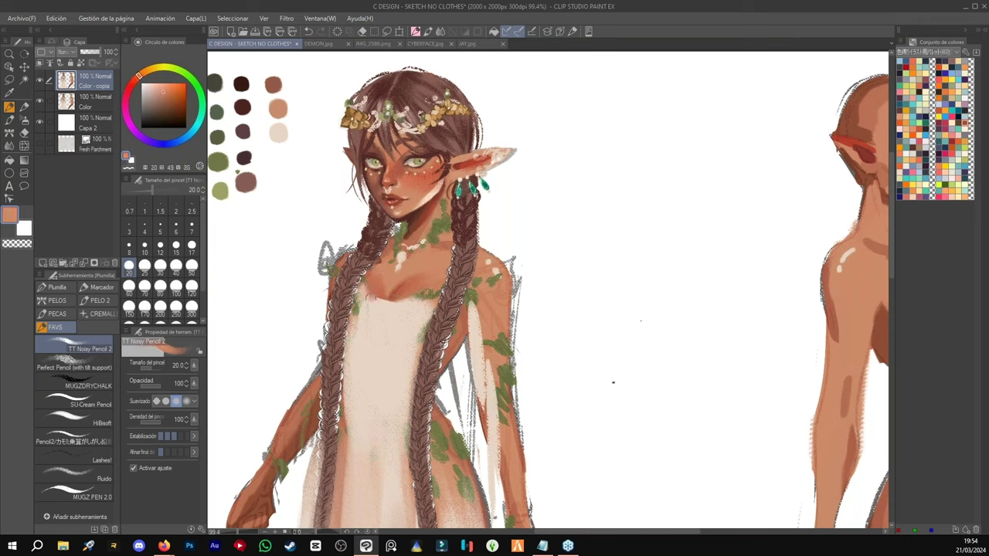
click(144, 265)
alt+click(418, 259)
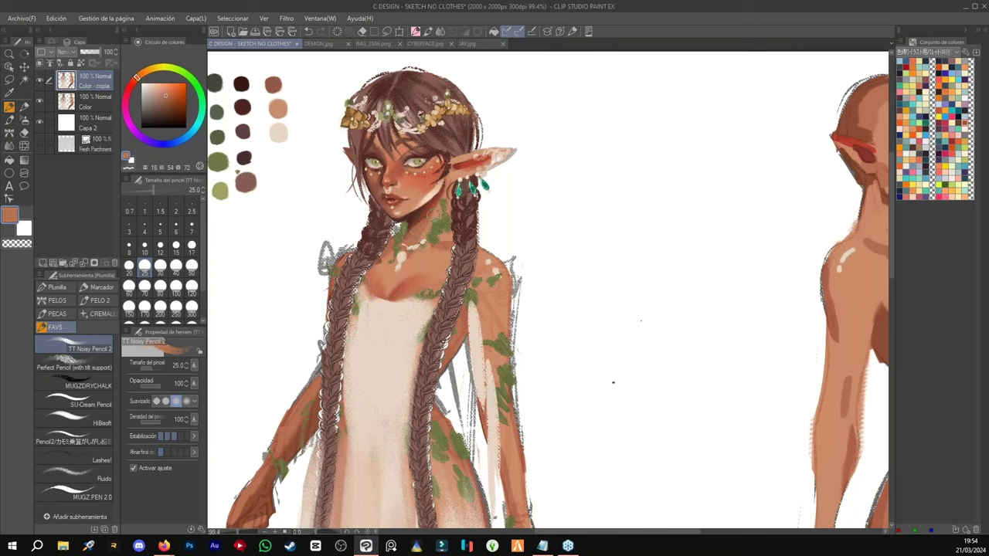
alt+click(431, 237)
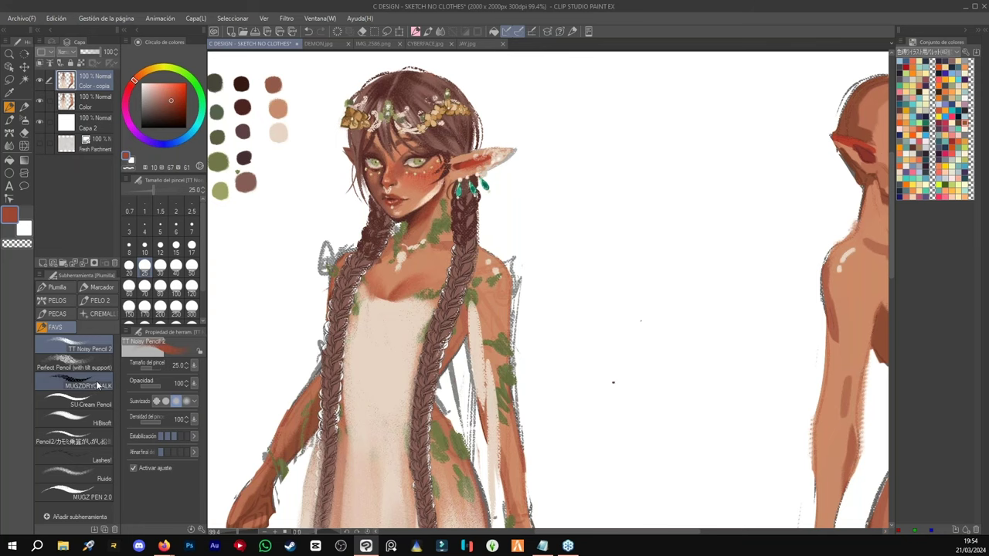
- Darken the eye outlines and the hair strands framing the face in near-black with the MUGZDRYCHALK brush at size 10
key(/)
click(455, 153)
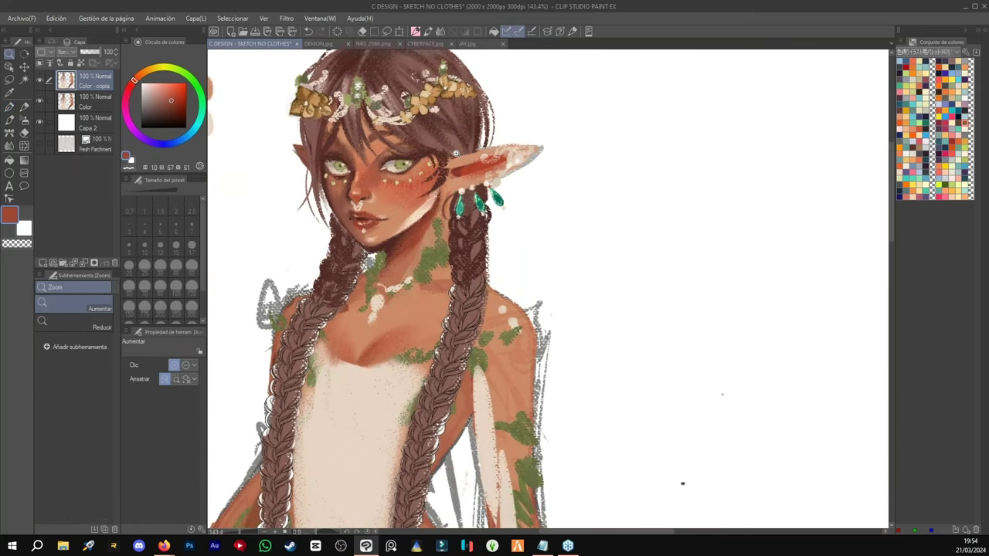
key(p)
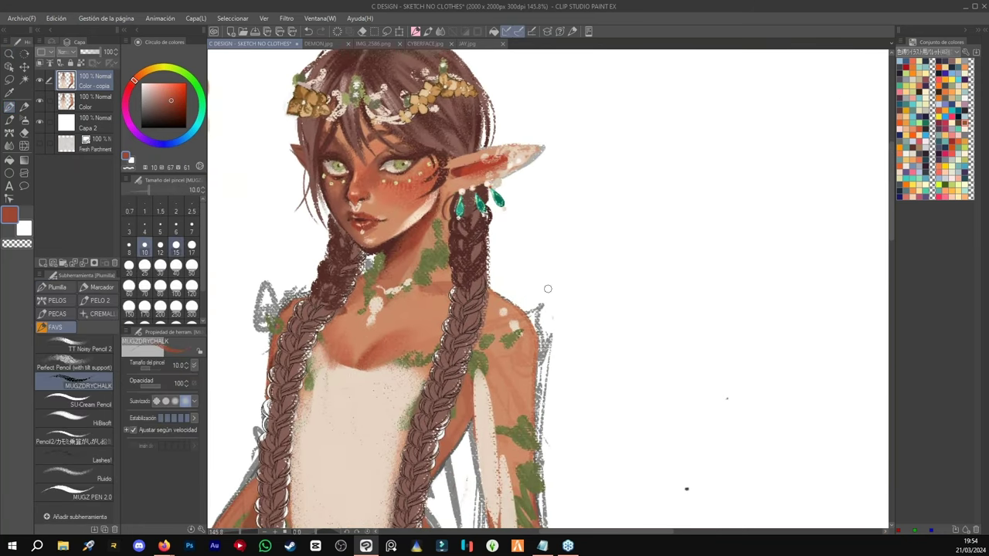
drag(528, 214, 591, 243)
key(/)
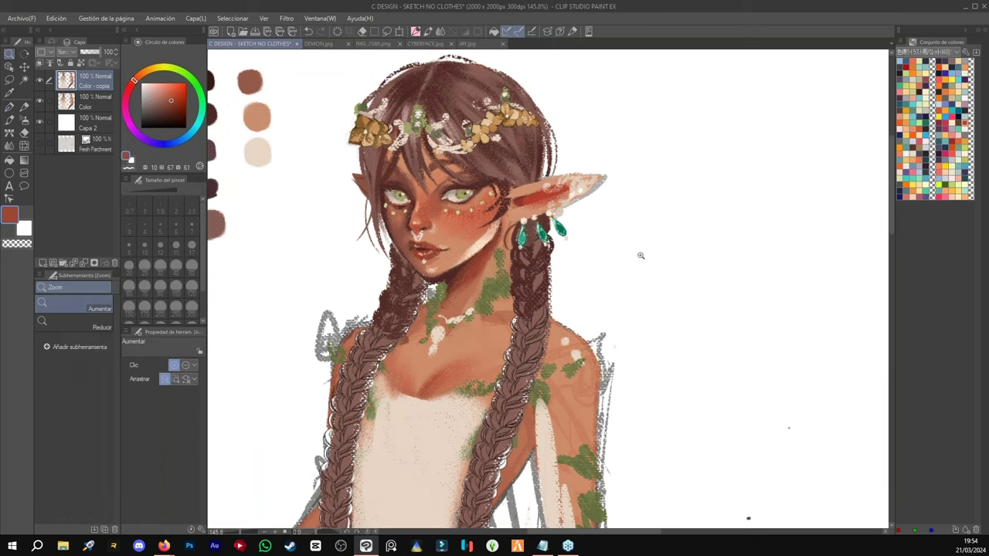
alt+click(638, 252)
click(552, 260)
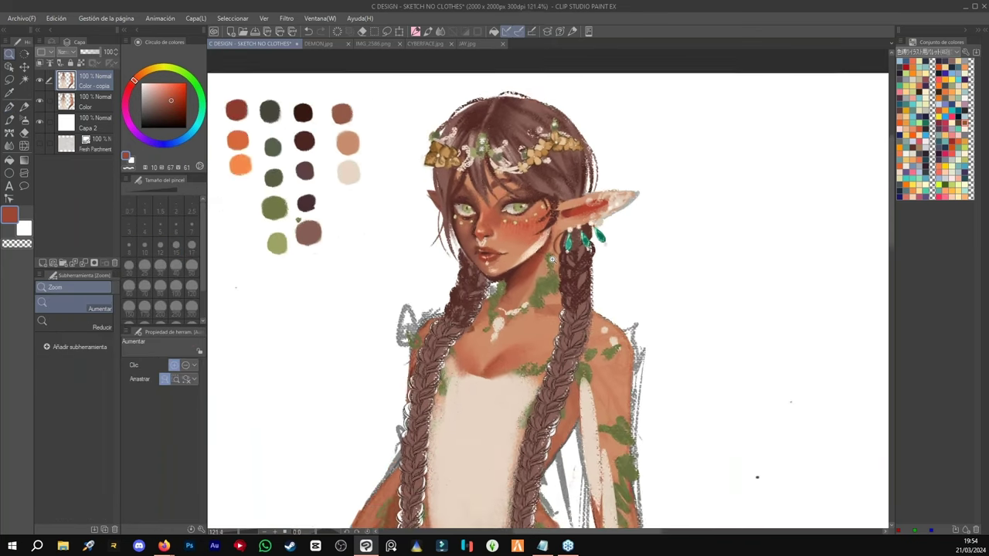
key(p)
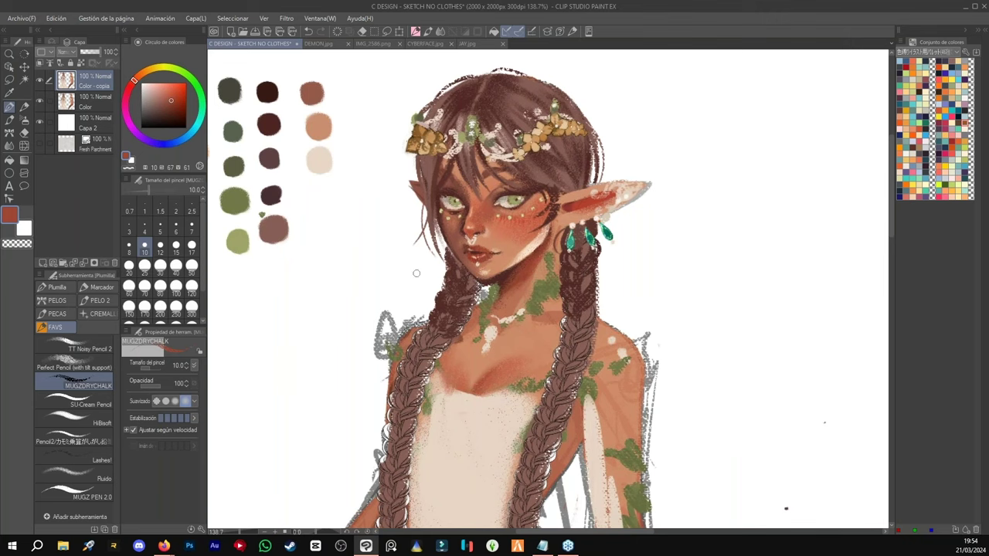
alt+click(273, 194)
click(158, 119)
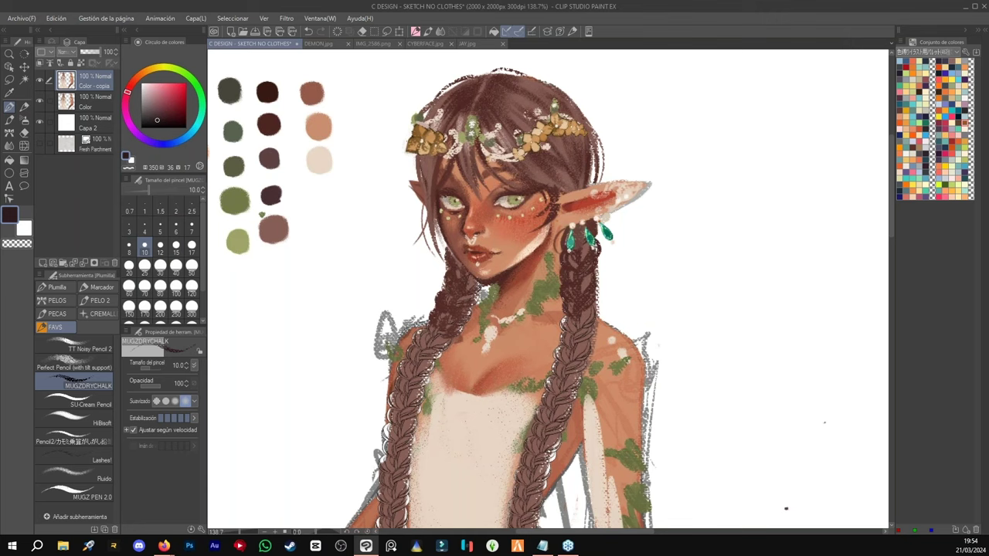
click(157, 123)
click(158, 125)
mouse_move(435, 188)
mouse_down()
mouse_move(439, 221)
mouse_move(477, 283)
mouse_move(548, 236)
mouse_up()
drag(528, 189, 509, 193)
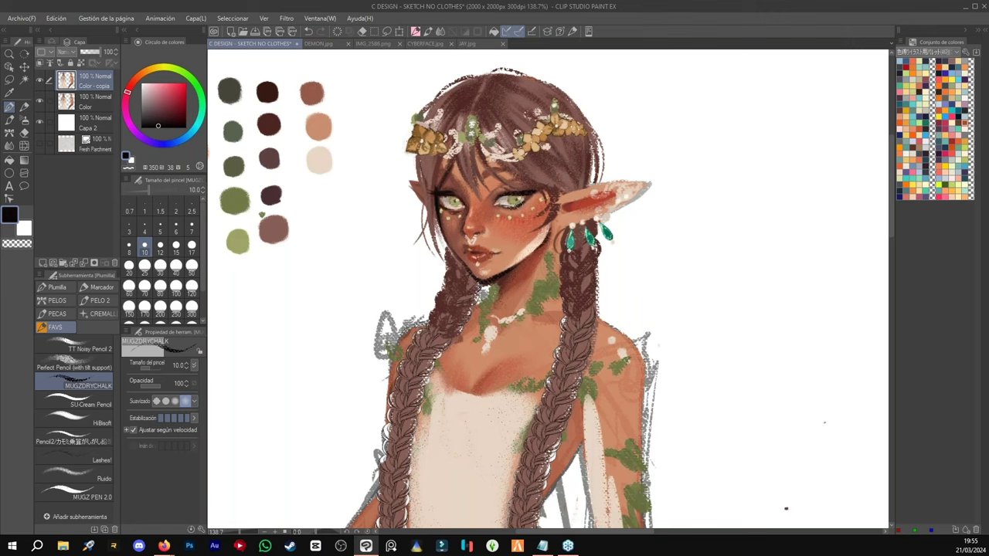
drag(522, 197, 541, 187)
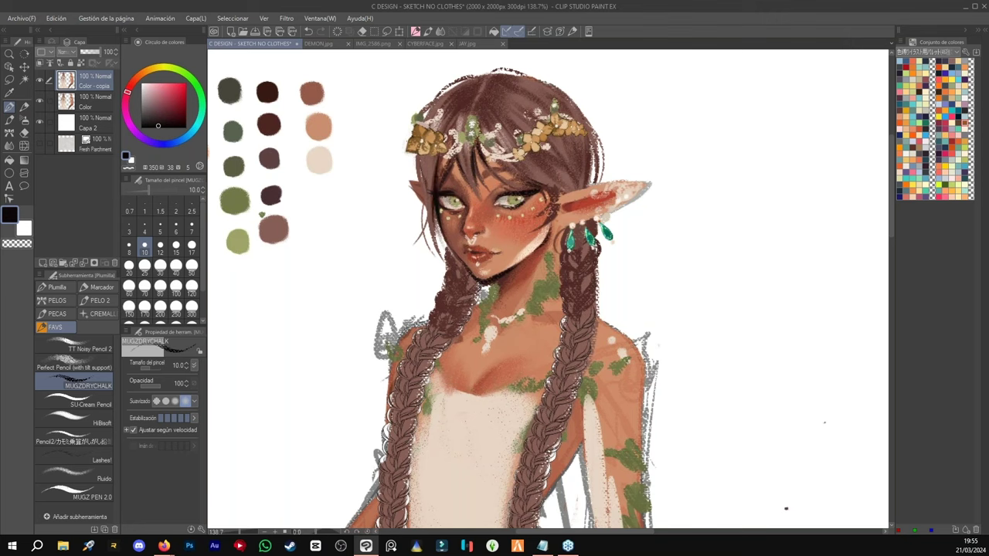
mouse_move(524, 185)
mouse_down()
mouse_move(551, 193)
mouse_move(555, 217)
mouse_up()
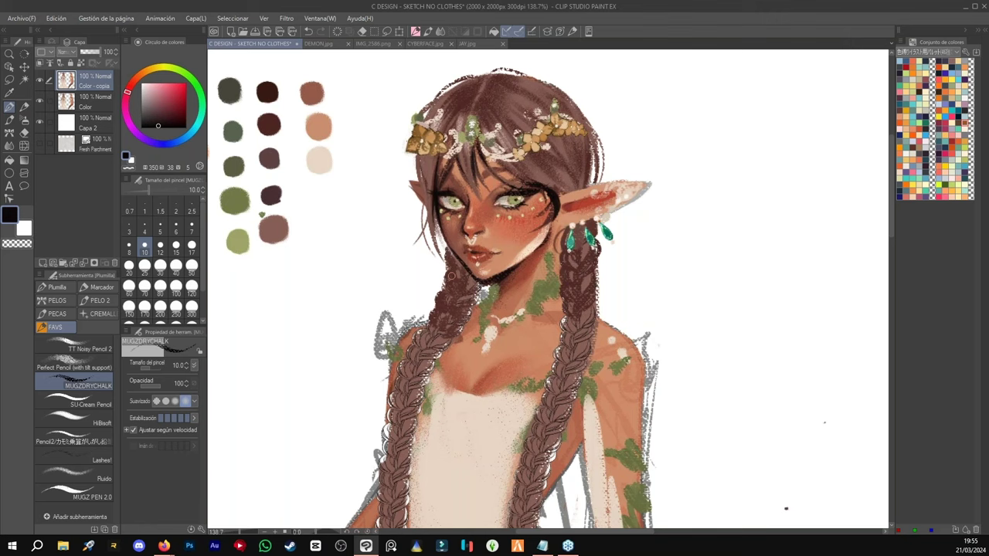
- Define the nose and mouth details in sampled dark brown with TT Noisy Pencil 2 at size 10
click(77, 345)
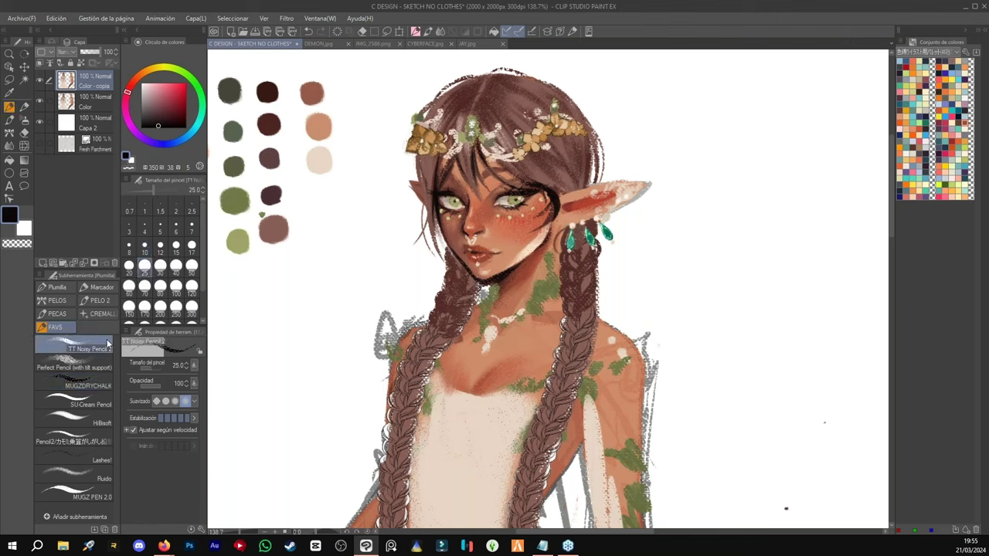
click(129, 265)
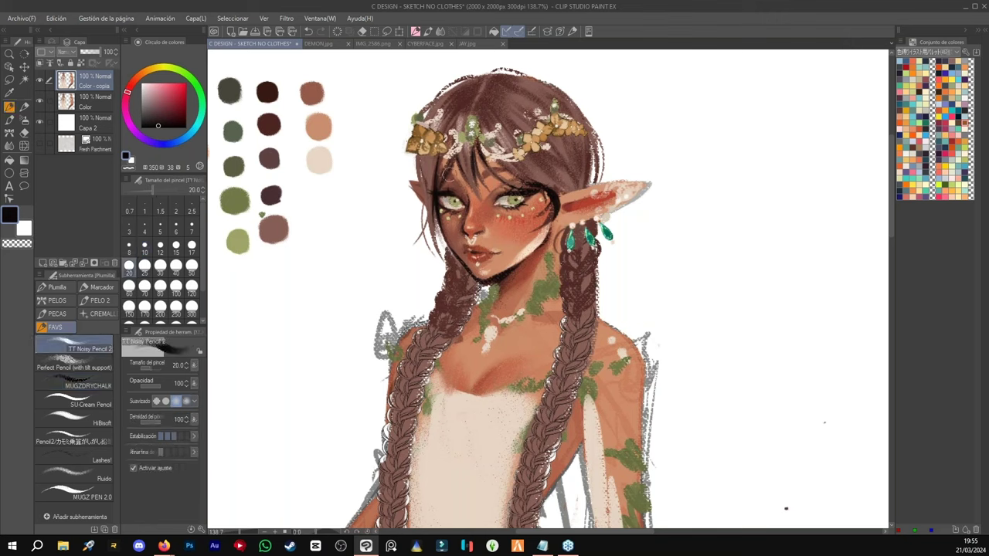
alt+click(430, 226)
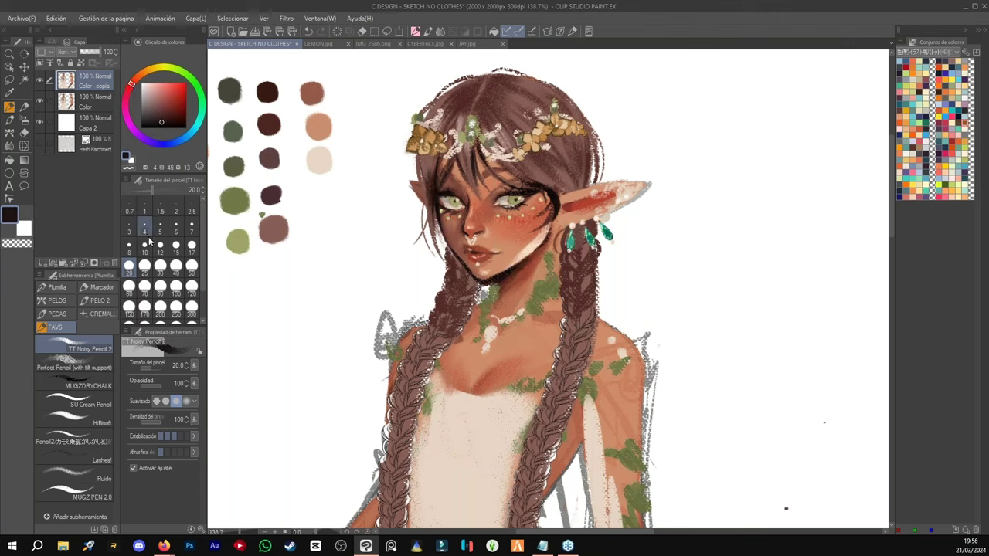
click(144, 245)
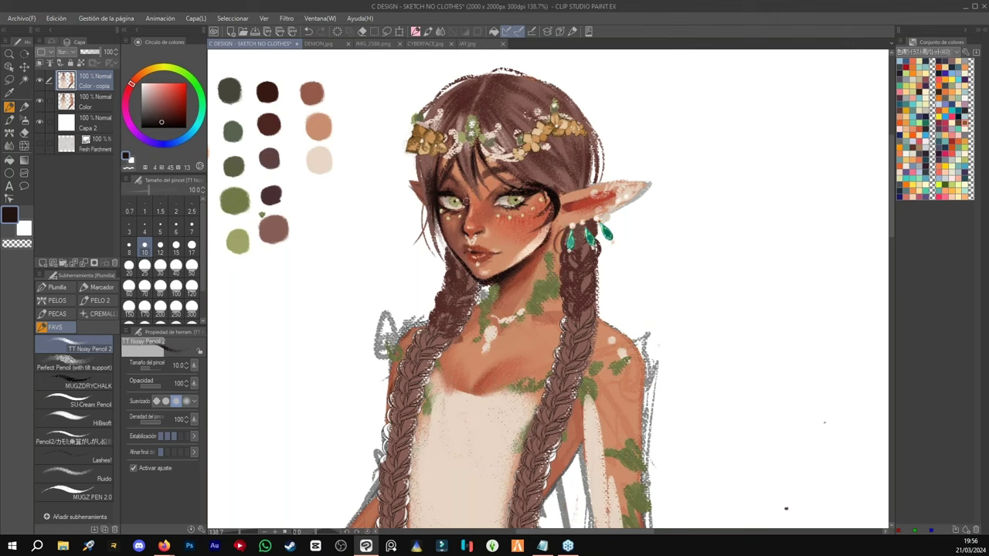
drag(477, 233, 482, 236)
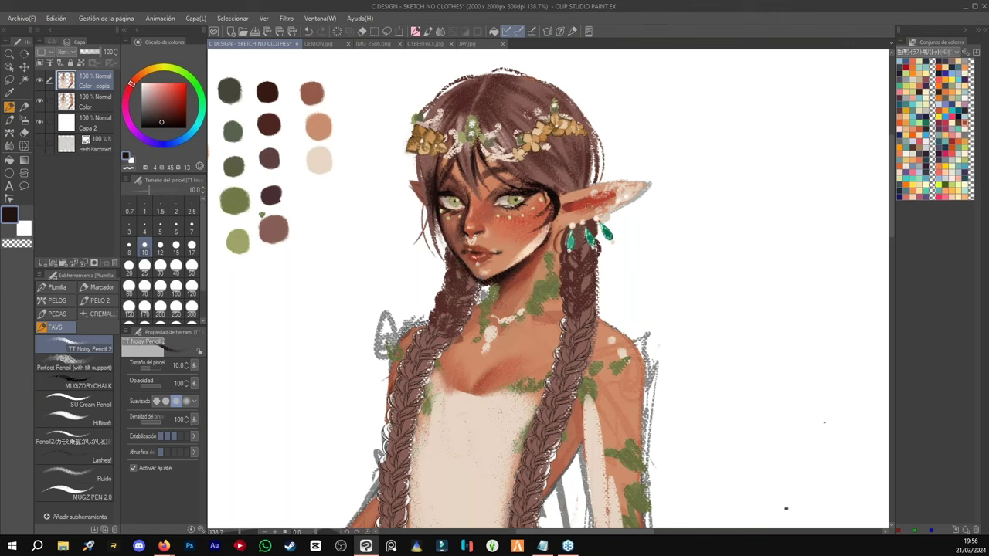
- Deepen the inner ear shading with dark brown and blend it with sampled reds at brush size 12
drag(615, 195, 599, 200)
click(160, 246)
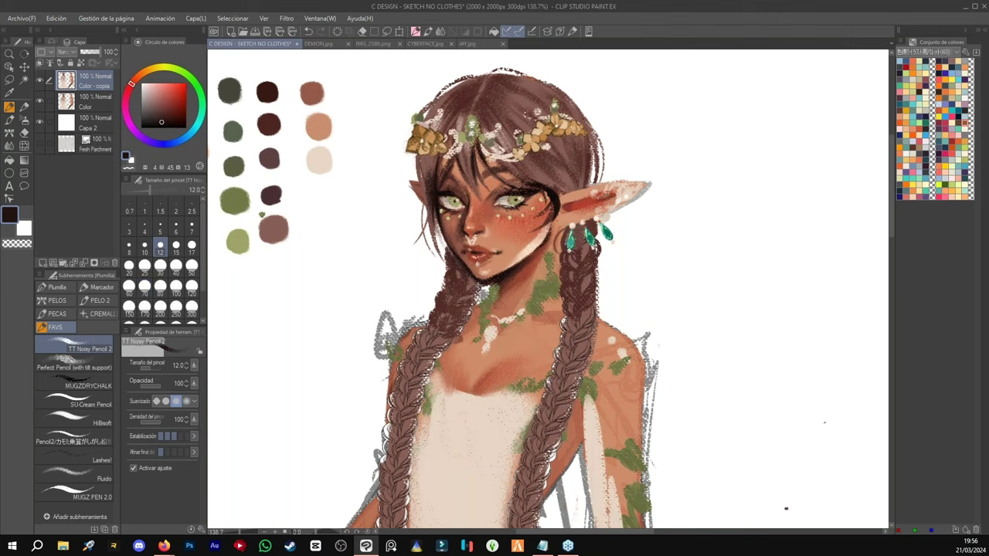
drag(579, 200, 621, 191)
alt+click(572, 206)
alt+click(580, 202)
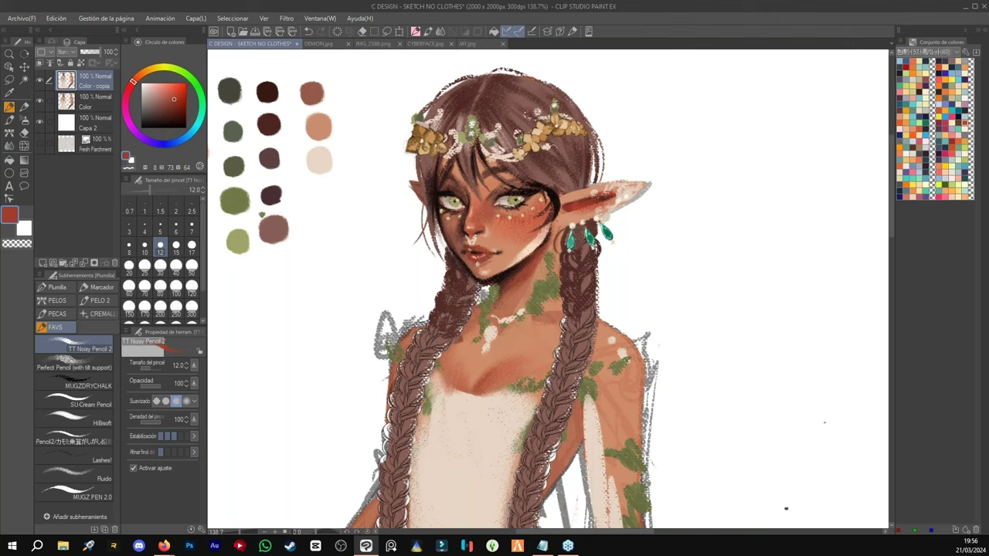
alt+click(552, 209)
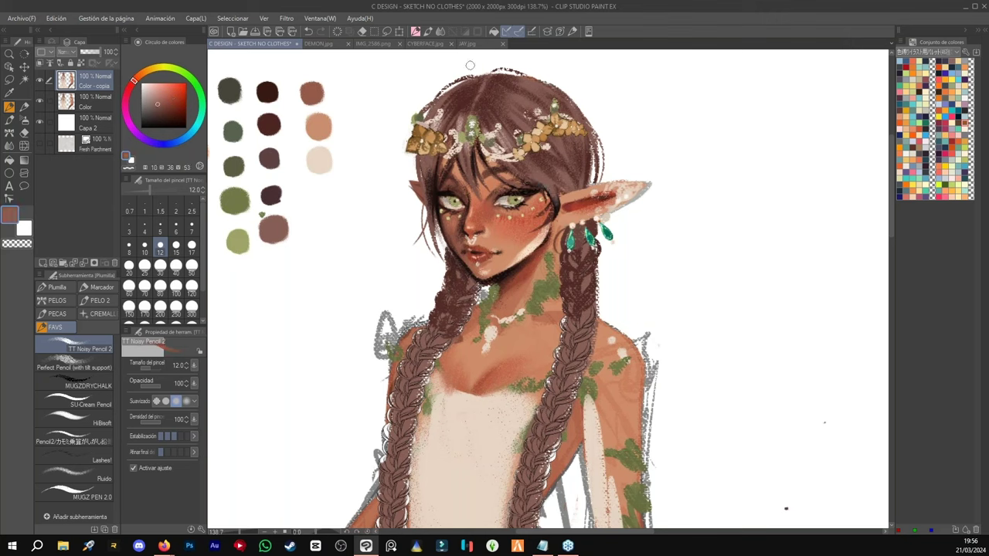
- Darken the hair parting at the crown and touch up the upper eyelid with sampled dark browns at brush size 12
alt+click(445, 191)
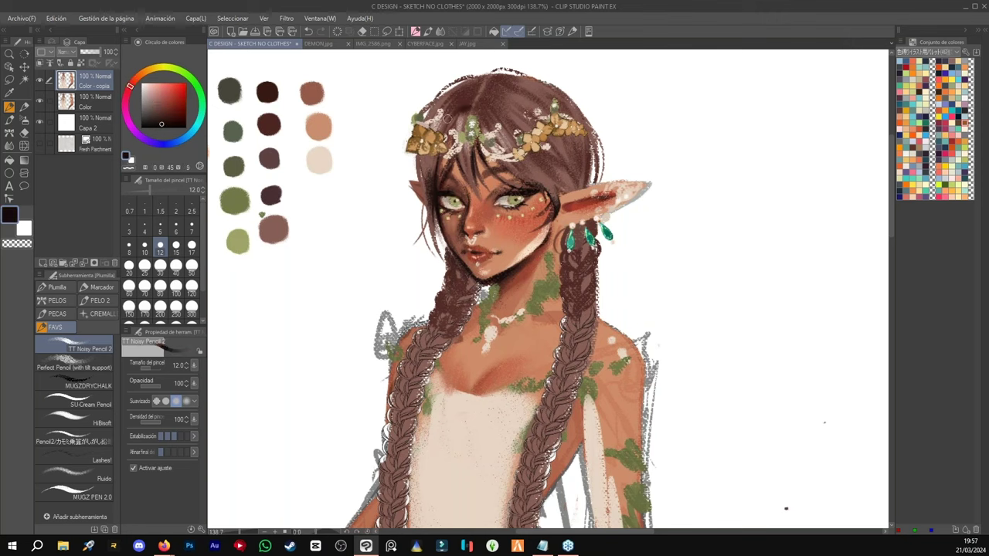
drag(486, 77, 443, 92)
alt+click(519, 213)
drag(510, 189, 499, 191)
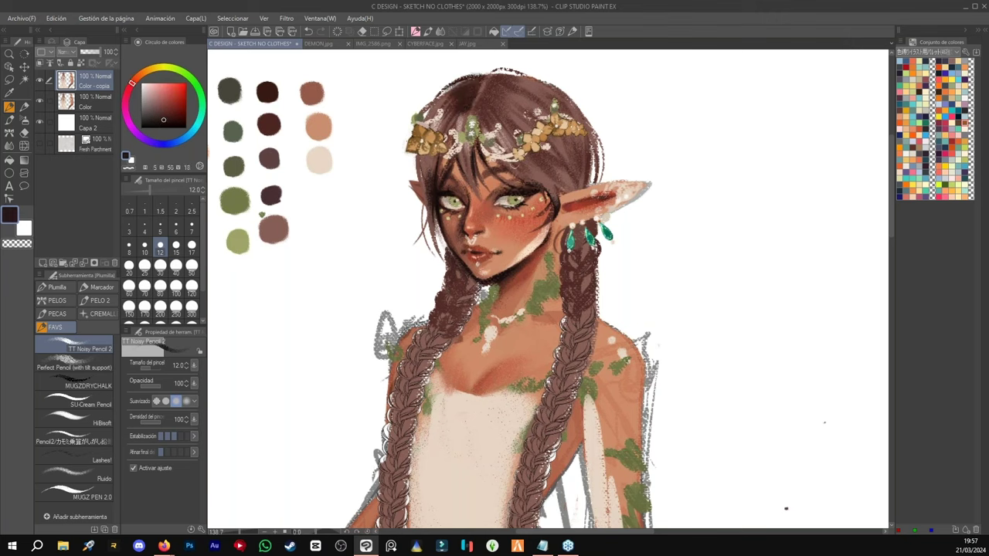
drag(483, 90, 491, 82)
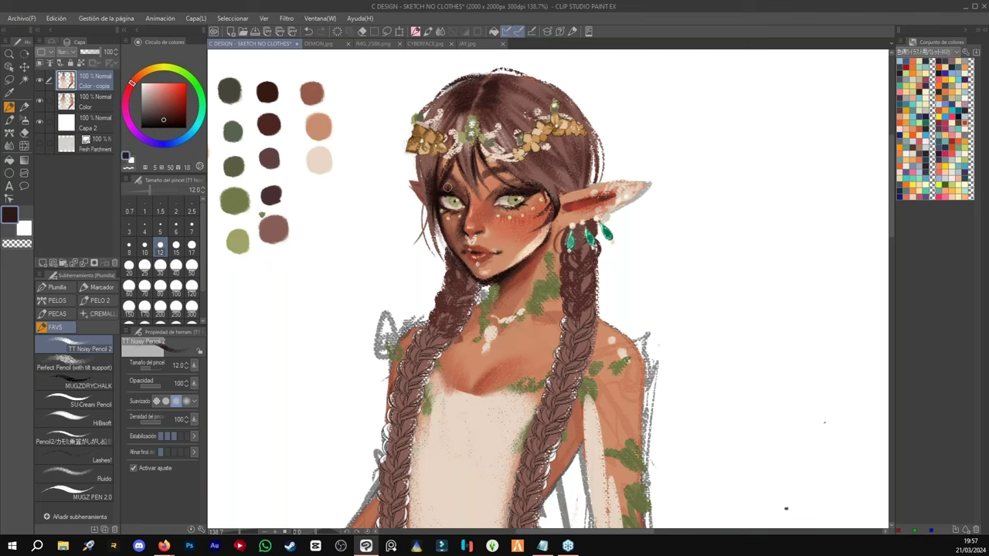
- Review the whole figure against the open illustrations JAY.jpg, CYBERFACE.jpg, IMG_2586.png and DEMON.jpg, returning to the character sketch
key(ctrl+space)
drag(699, 327, 698, 380)
drag(625, 387, 508, 264)
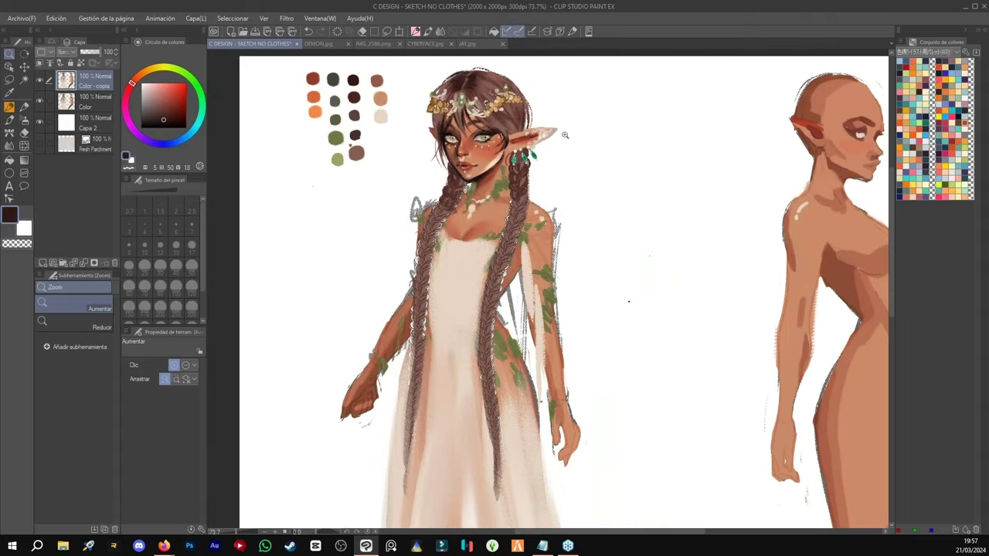
scroll(590, 168, down, 2)
click(480, 48)
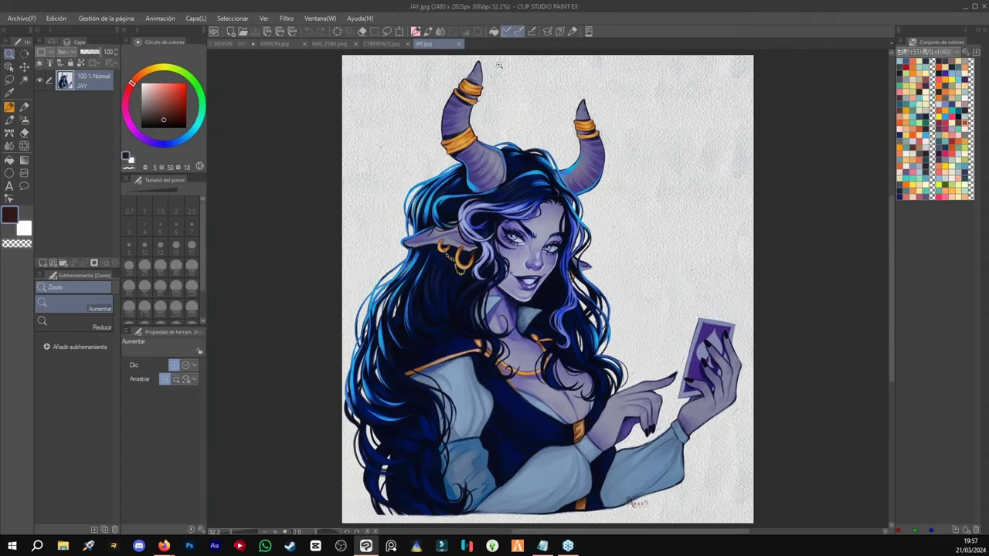
click(391, 45)
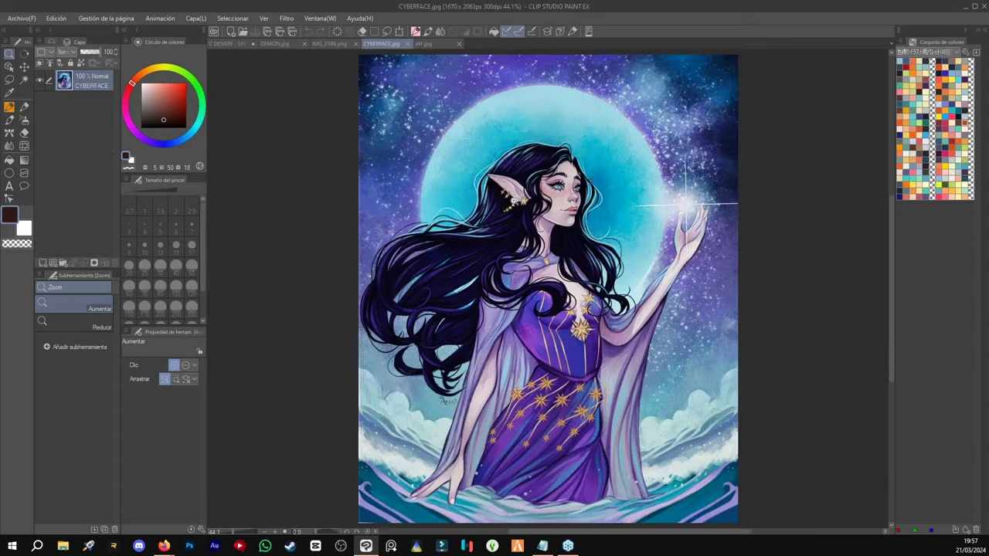
click(329, 43)
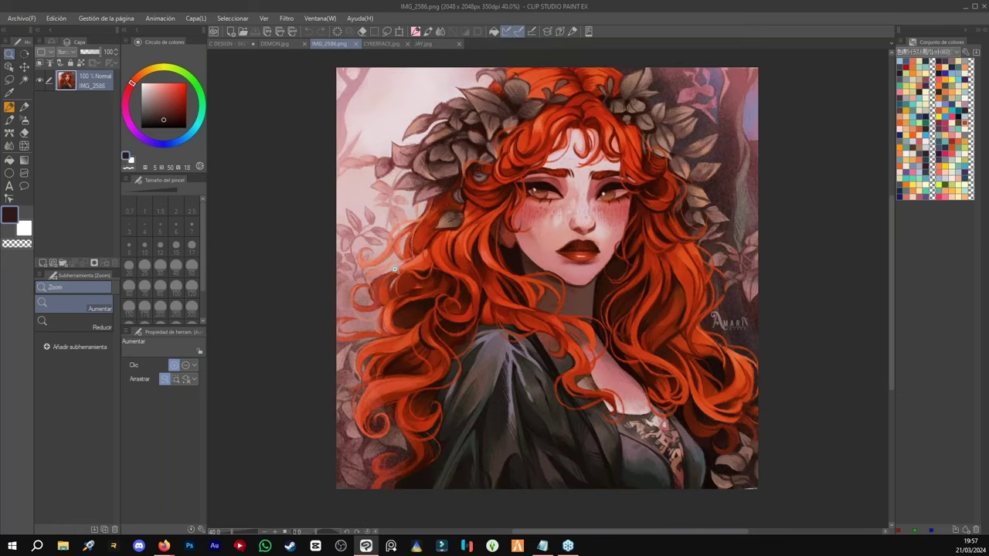
click(271, 45)
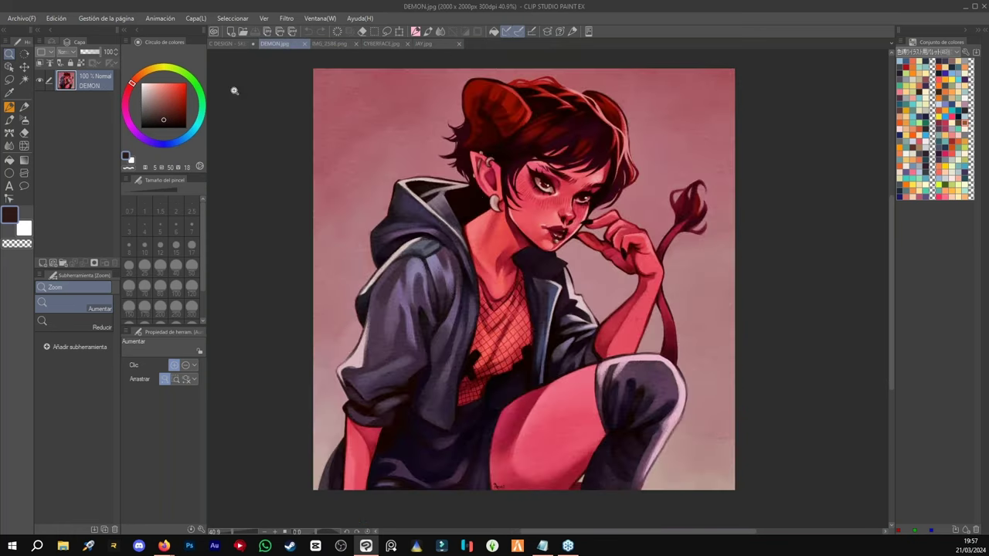
click(226, 44)
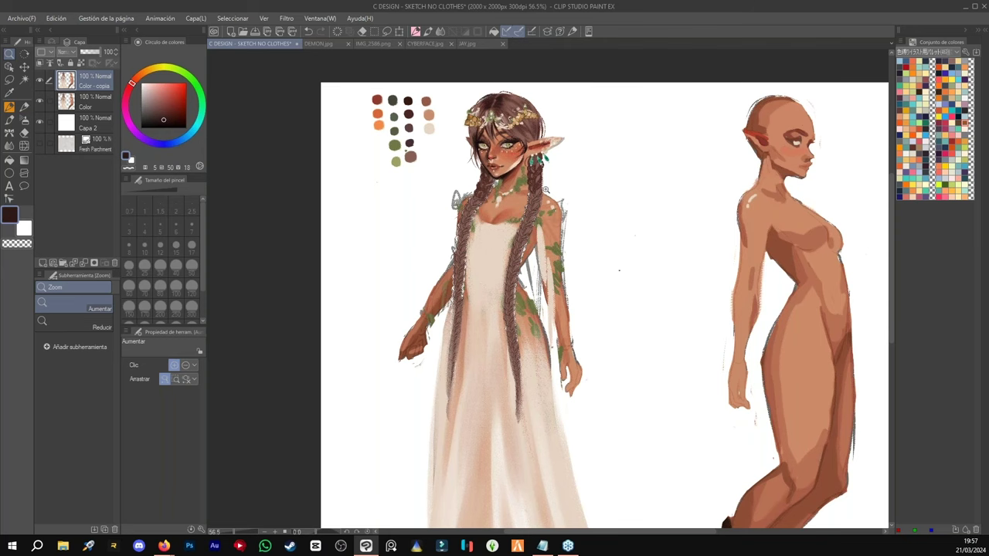
- Sample the inner ear's red and the near-black of the dark hair strands for TT Noisy Pencil 2 at size 12
click(519, 180)
click(519, 181)
key(p)
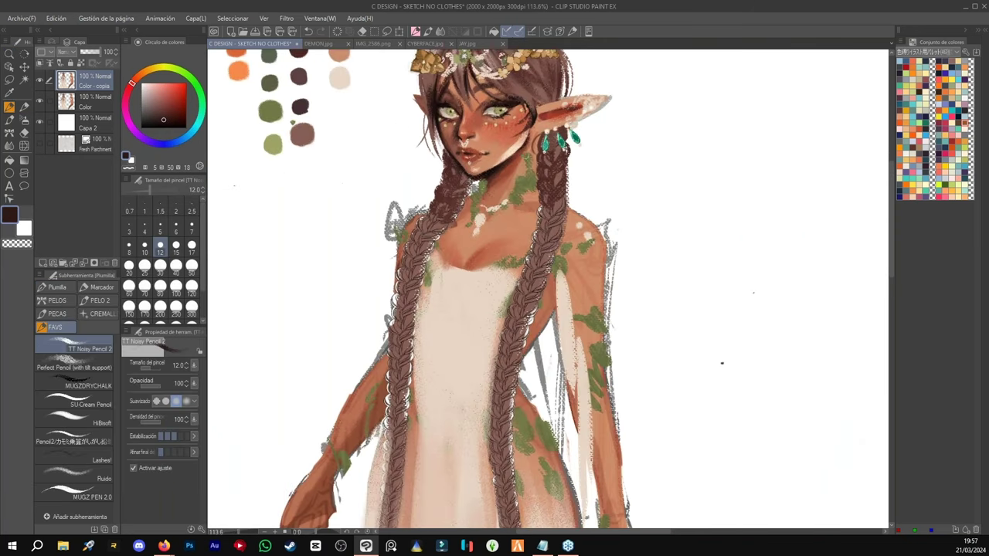
drag(526, 198, 482, 251)
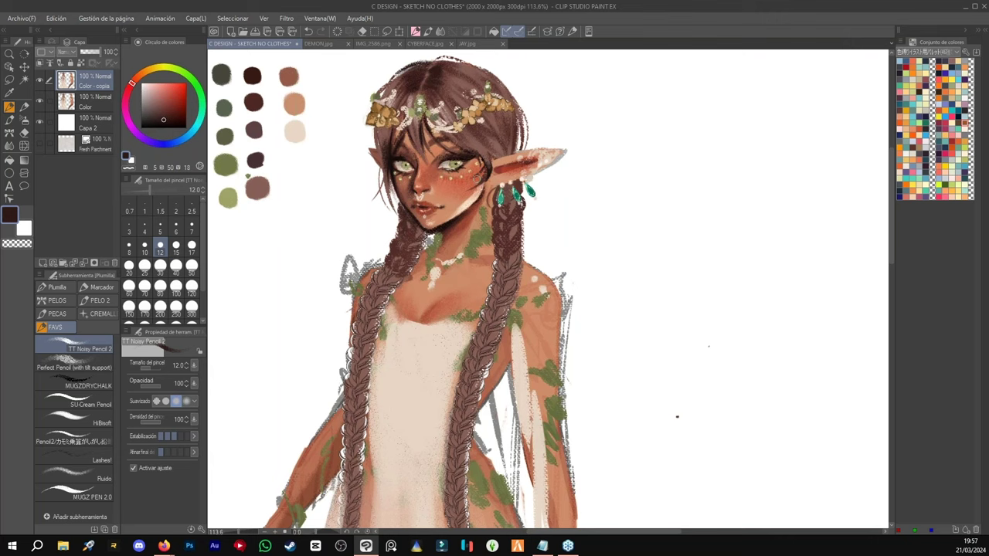
key(alt)
alt+click(501, 193)
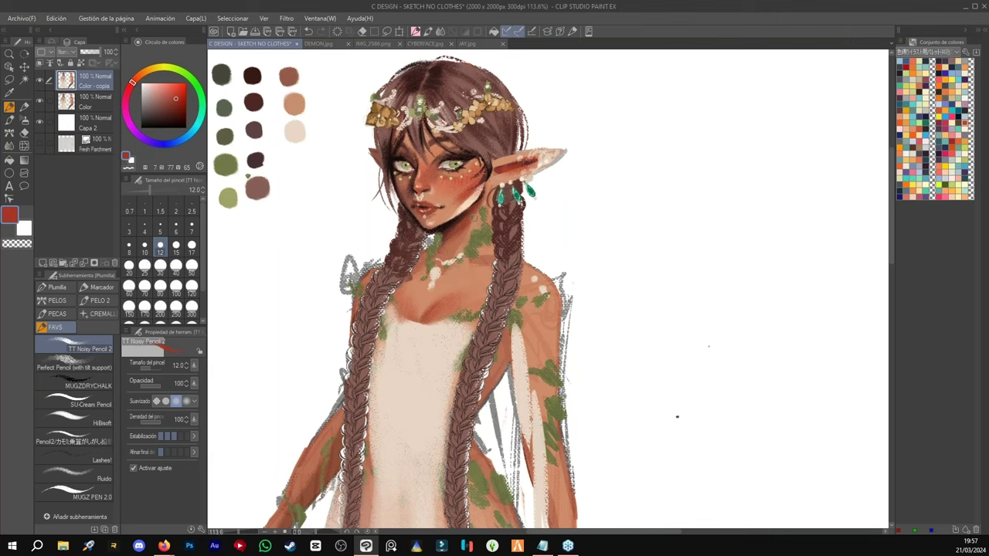
key(alt)
alt+click(464, 155)
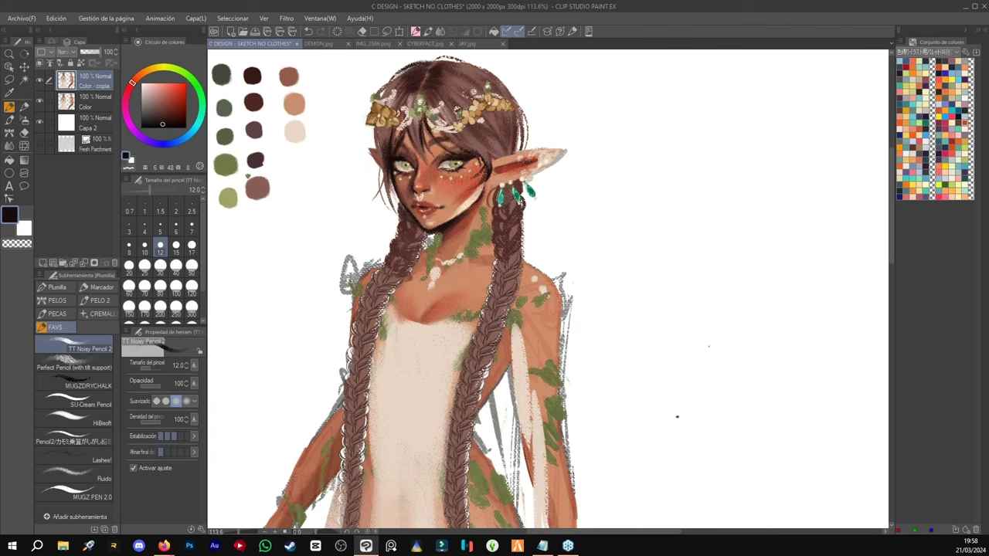
- Switch to Firefox and browse the new, top free and top paid materials on the Clip Studio Assets home page
key(alt+Tab)
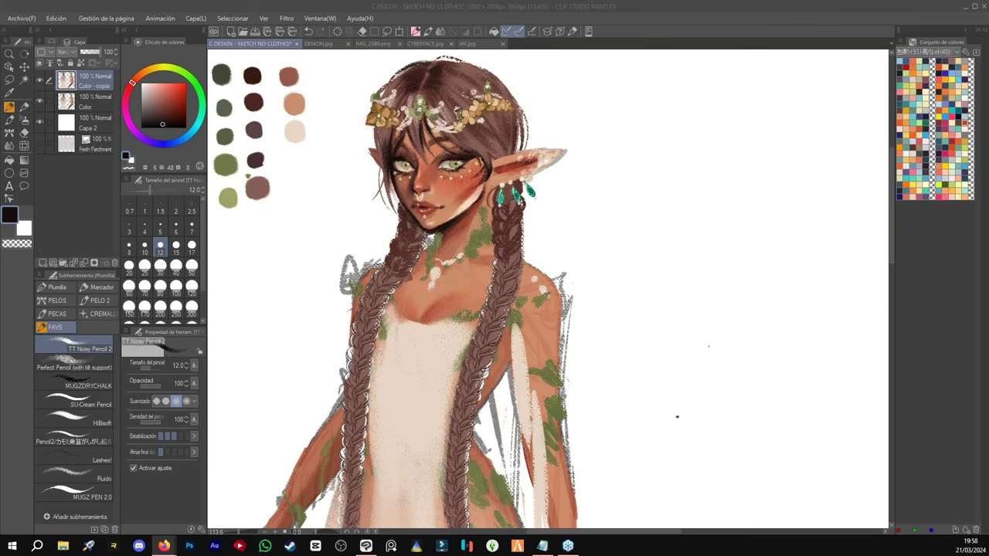
drag(13, 287, 262, 107)
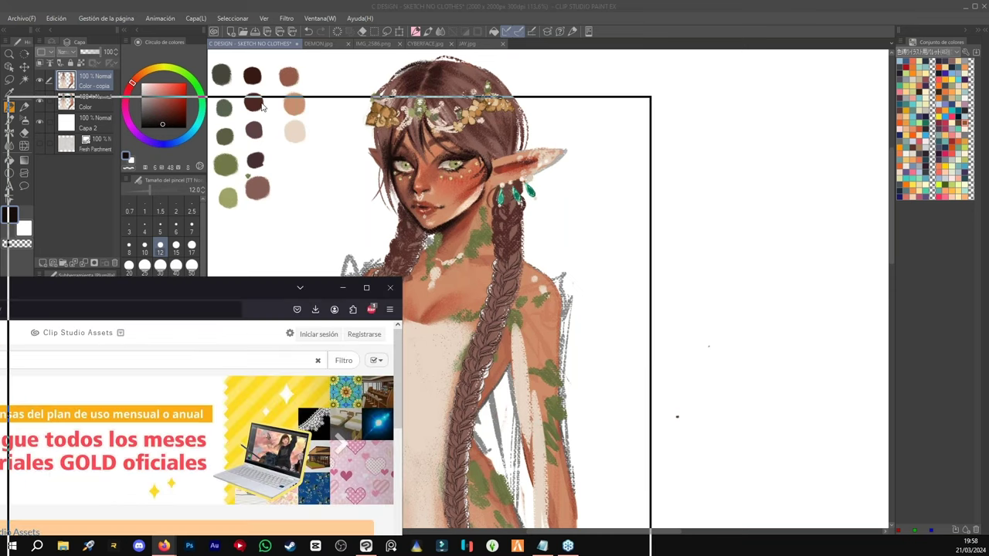
double_click(300, 102)
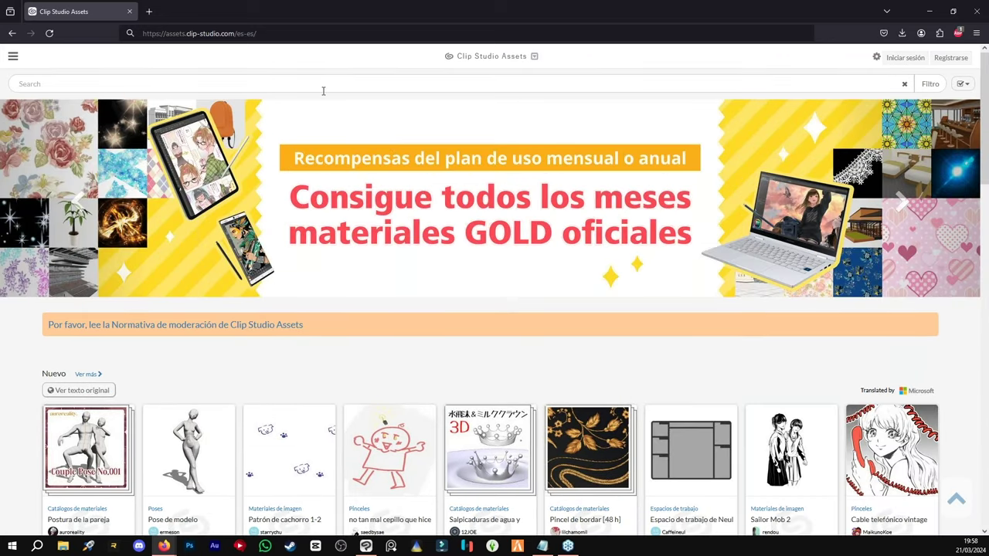
scroll(325, 96, down, 3)
scroll(326, 97, down, 5)
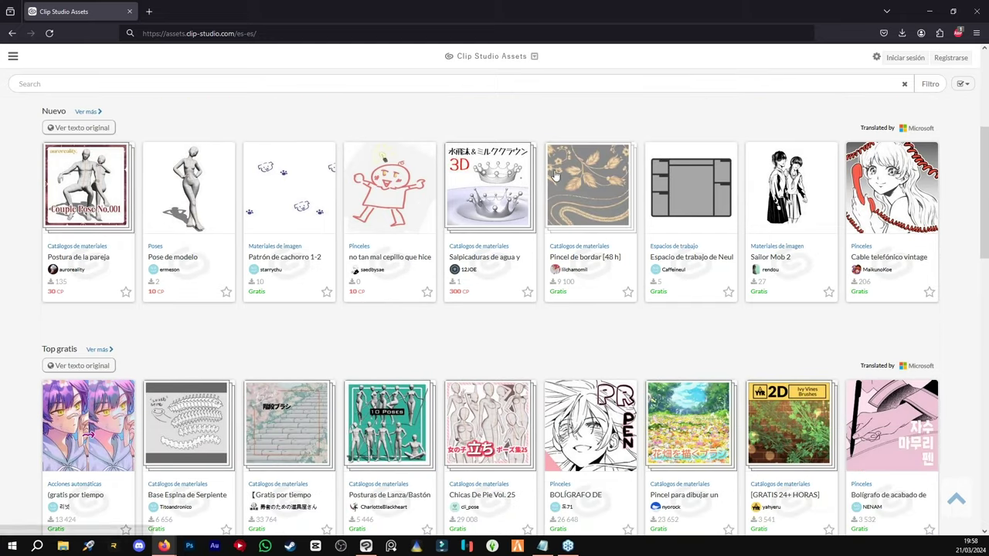
scroll(550, 171, down, 2)
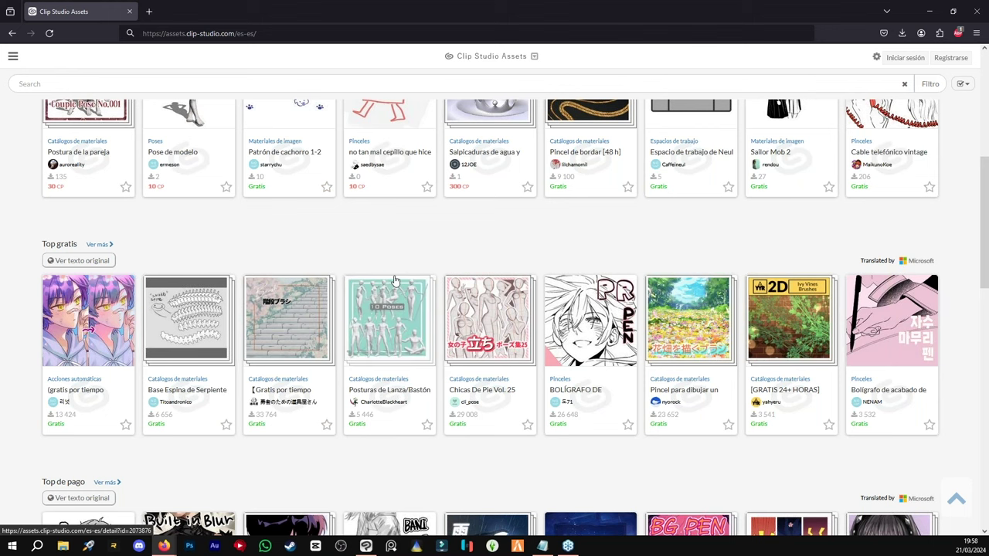
scroll(394, 283, down, 3)
scroll(238, 305, down, 2)
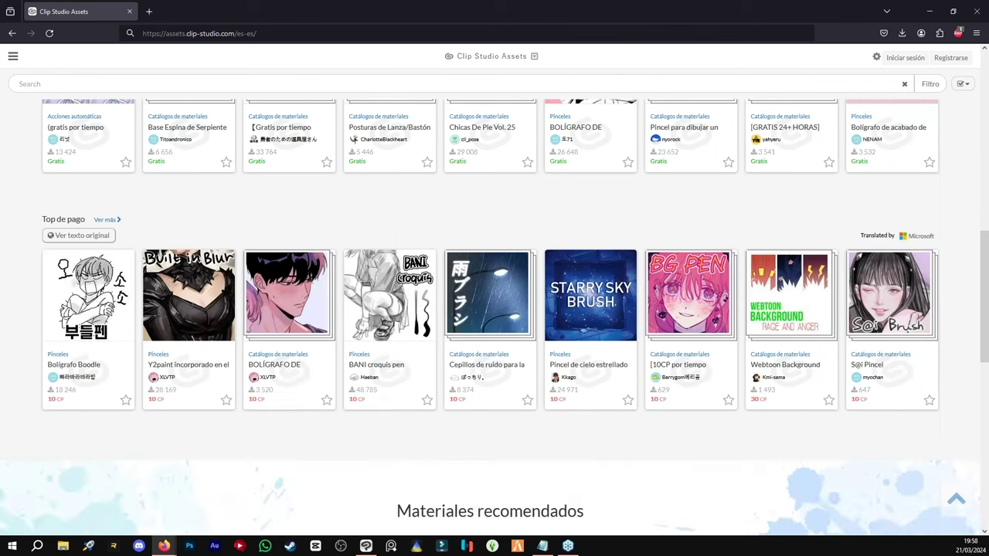
scroll(229, 303, up, 1)
scroll(342, 260, up, 10)
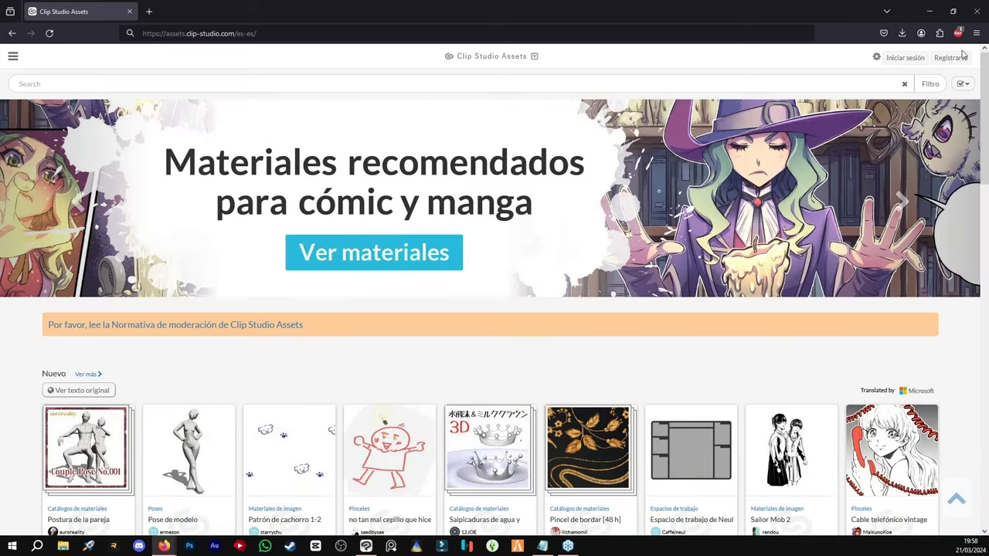
- Search Clip Studio Assets for "pincel" and "pelo", sort the results by Popular and look through them
click(570, 84)
text(pincel)
key(Return)
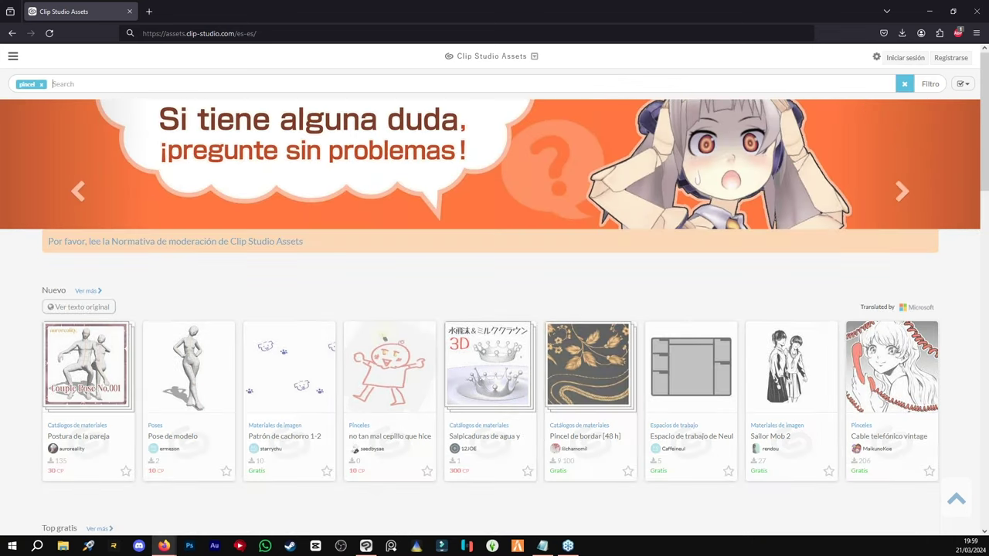
text(pelo)
key(Return)
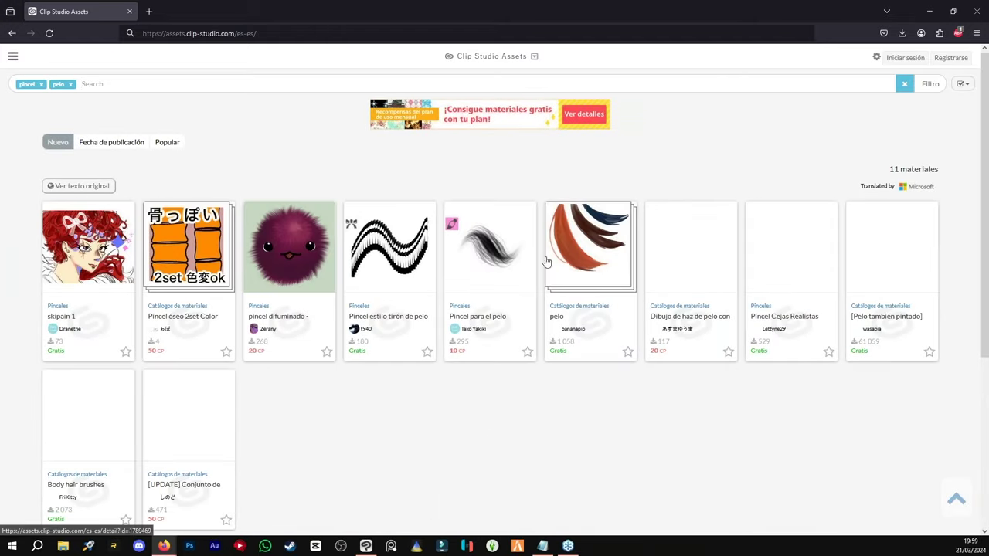
click(167, 143)
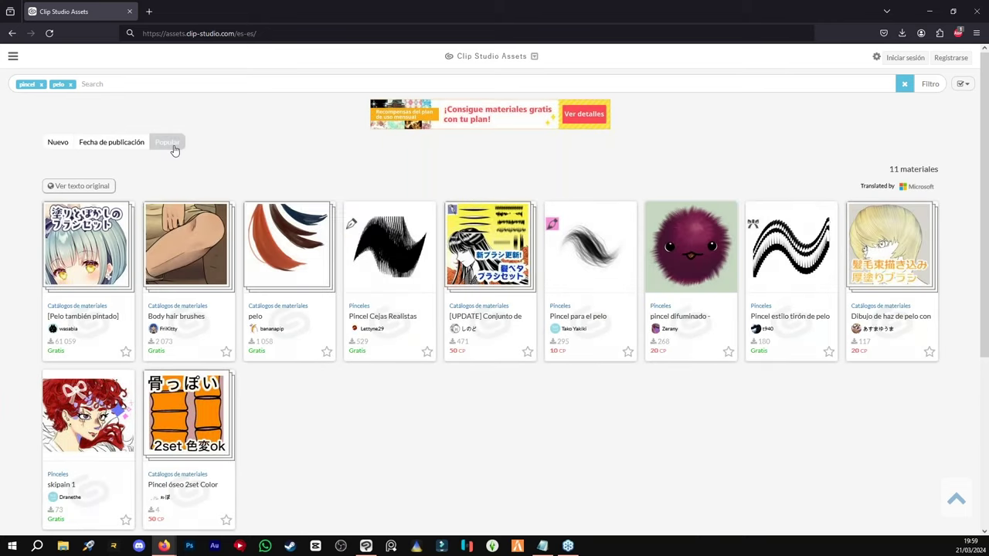
scroll(154, 201, down, 2)
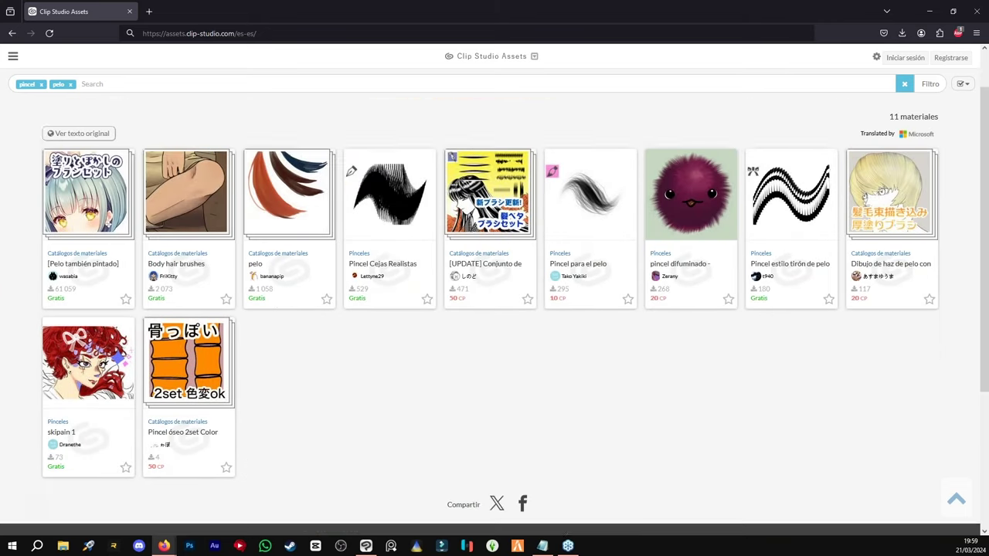
scroll(185, 309, up, 2)
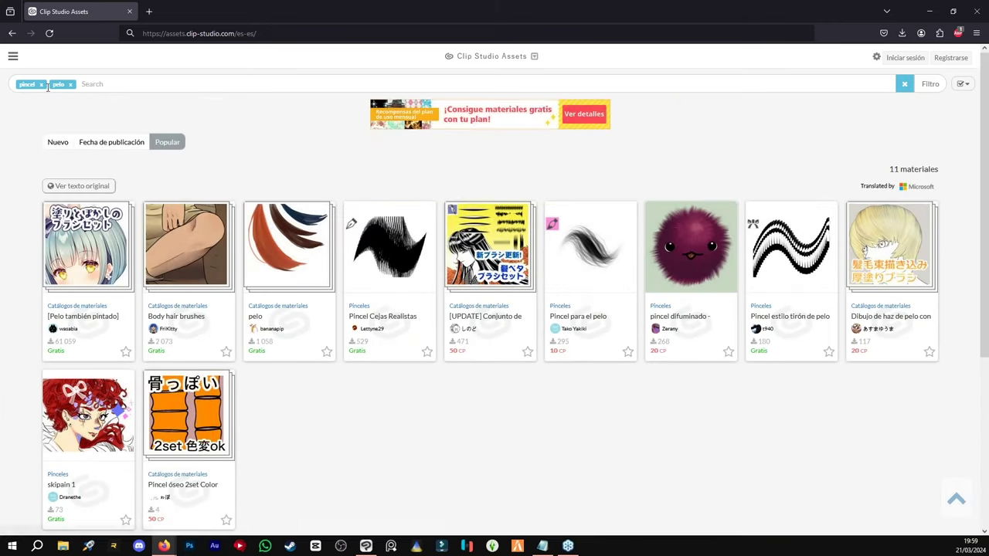
- Replace the asset search terms with "brush" and "hair" and look over the hair brushes
click(41, 84)
click(37, 84)
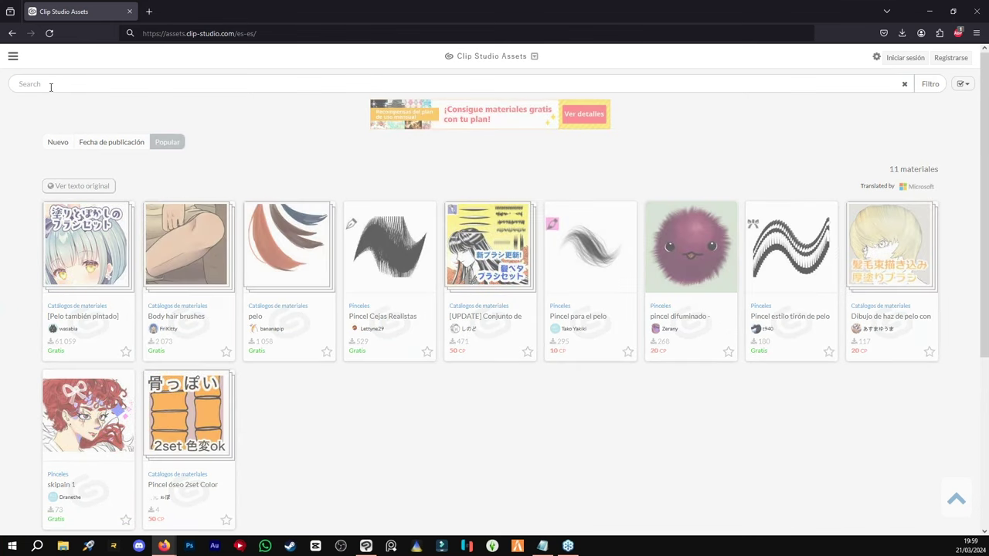
text(brush)
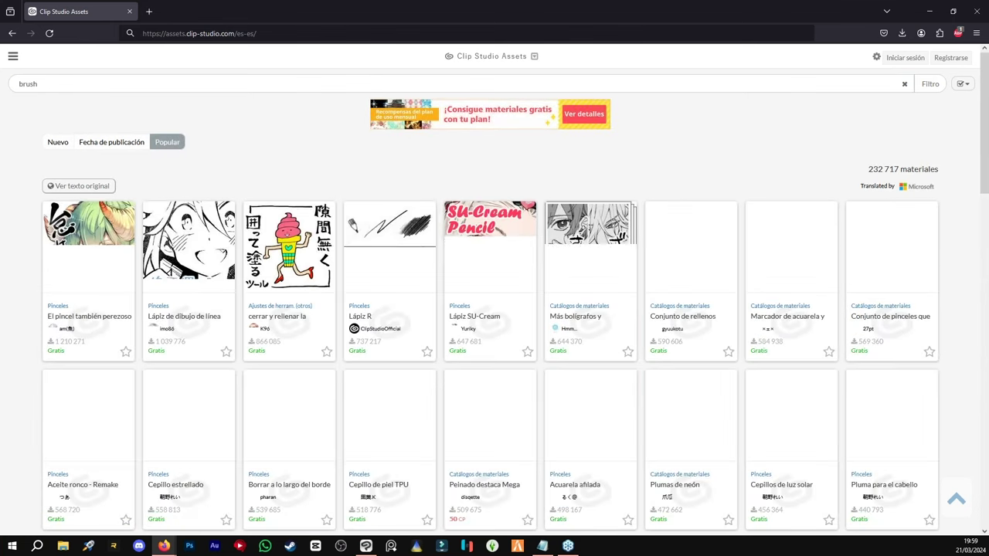
key(Return)
text(hair)
key(Return)
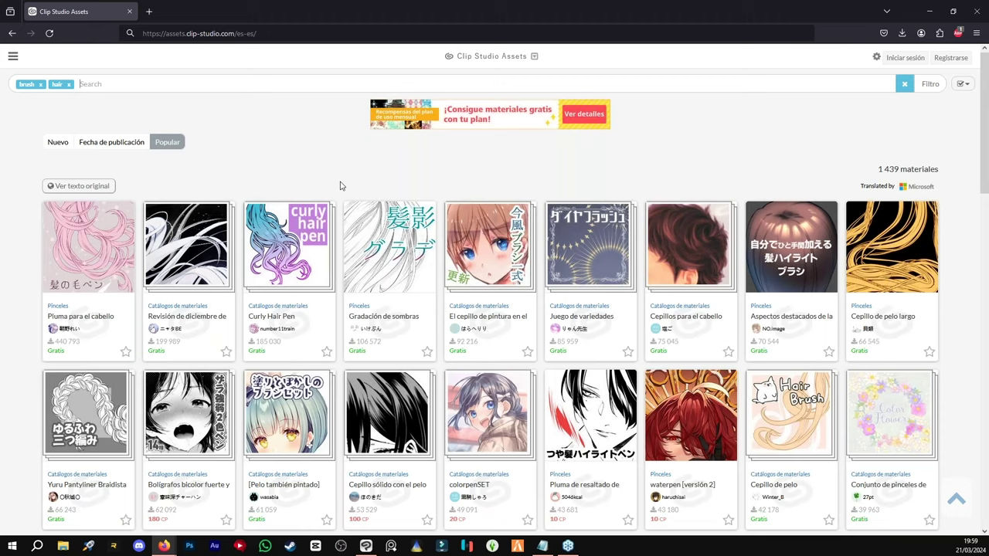
scroll(340, 187, down, 1)
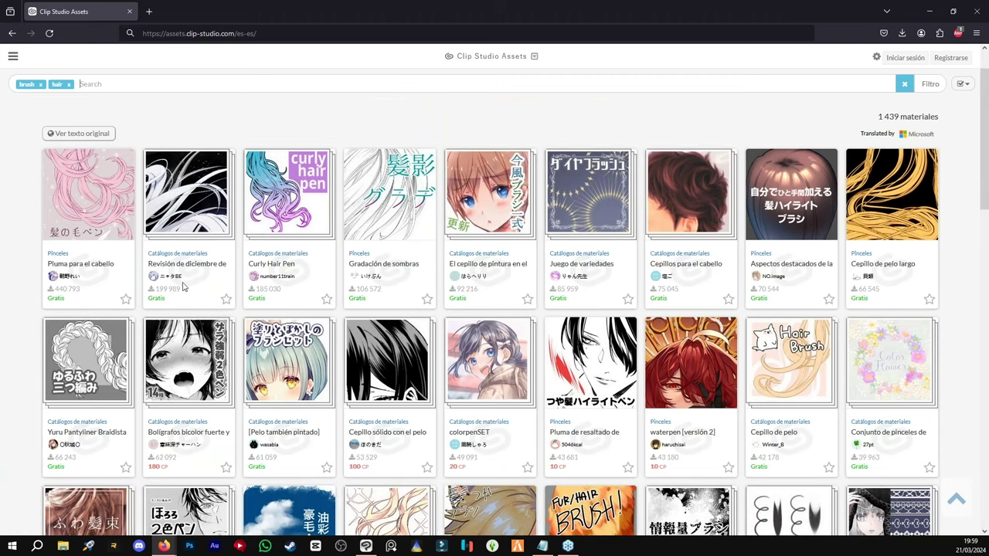
- View the detail page of the hair brush "Pluma para el cabello" and return to Clip Studio Paint
click(96, 215)
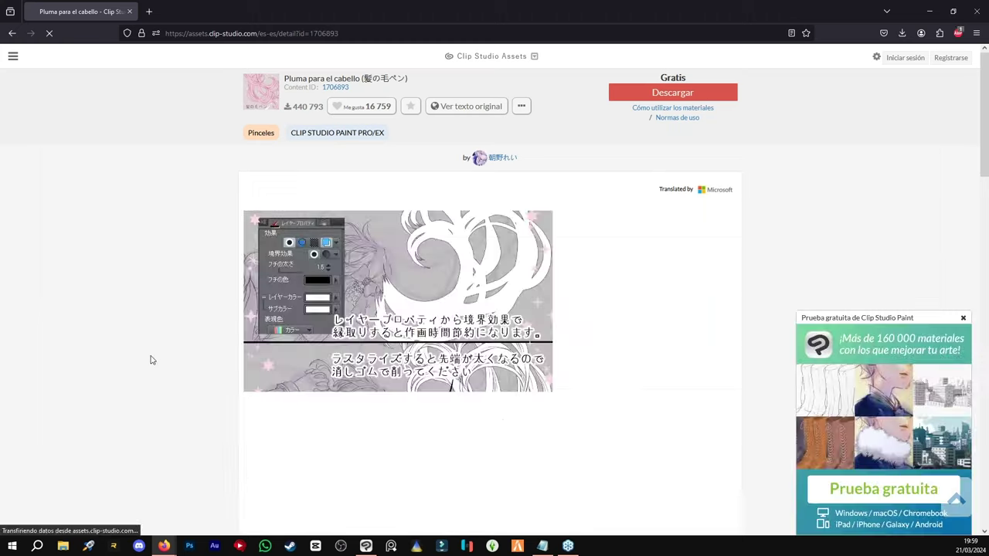
scroll(595, 314, down, 6)
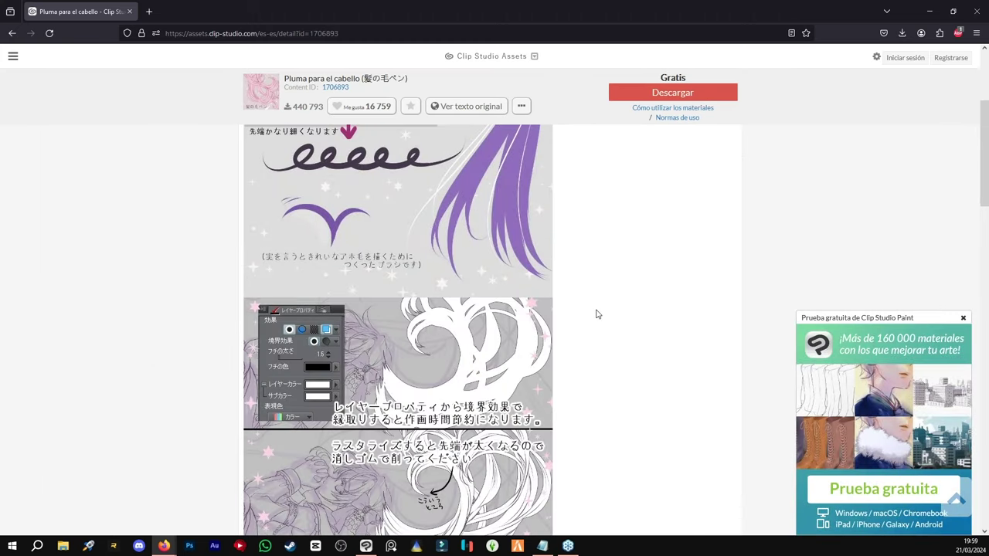
click(367, 546)
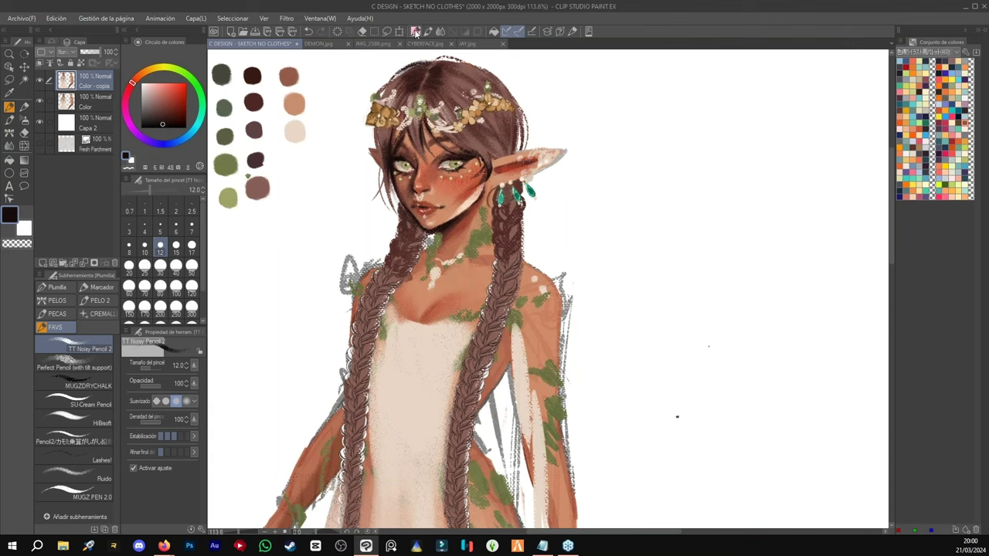
- Inspect the elf's face up close and the whole figure, comparing them with the finished illustrations DEMON.jpg and IMG_2586.png
scroll(454, 223, down, 5)
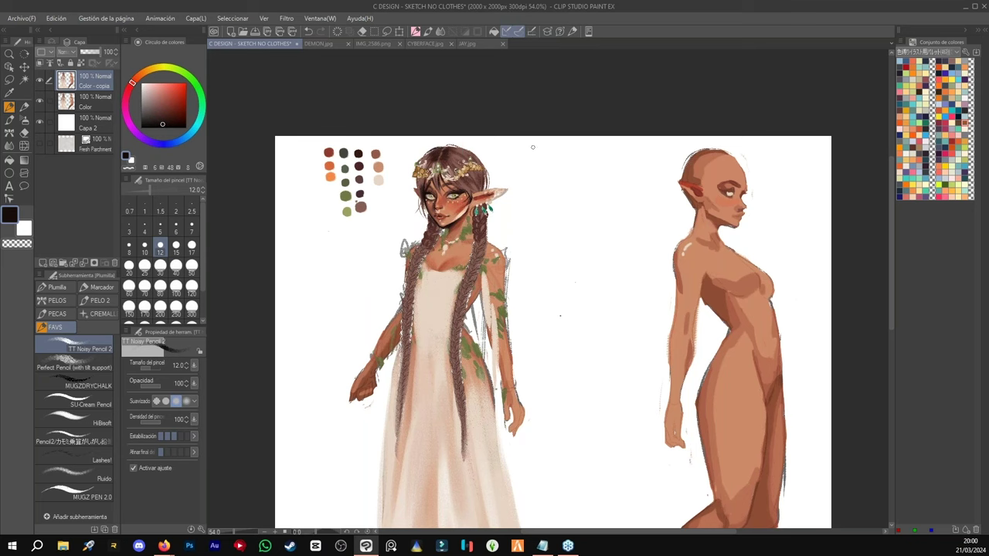
scroll(537, 163, up, 10)
drag(430, 301, 716, 165)
scroll(778, 247, down, 8)
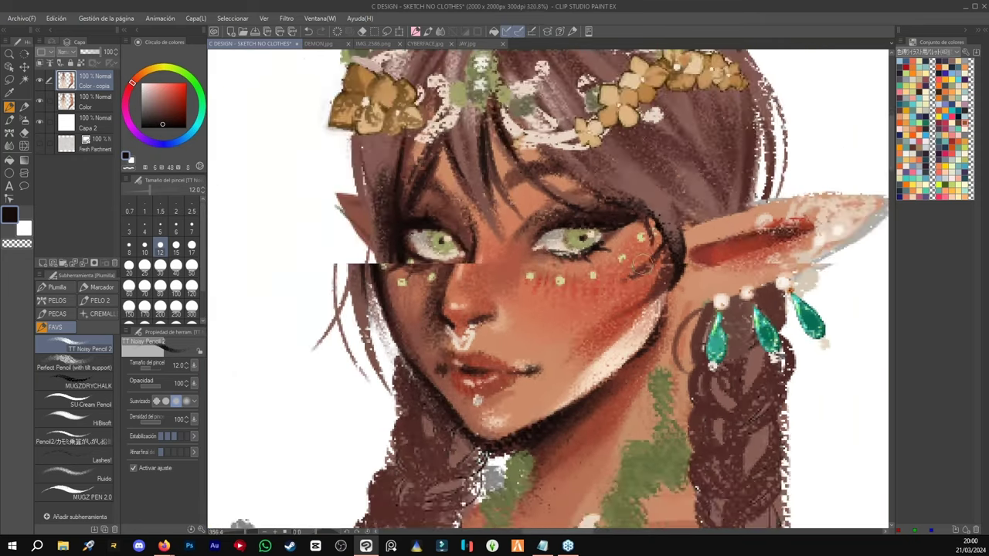
scroll(639, 299, down, 3)
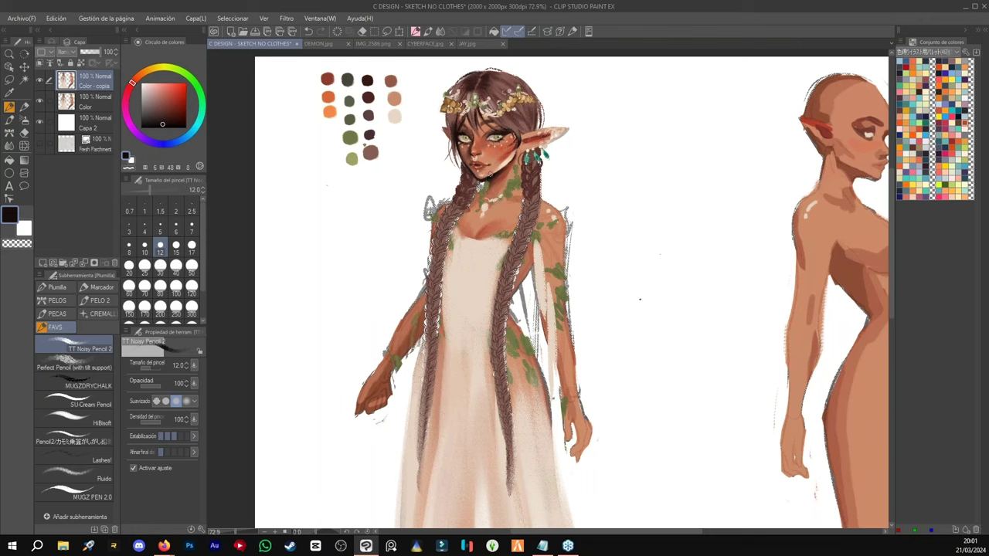
click(326, 43)
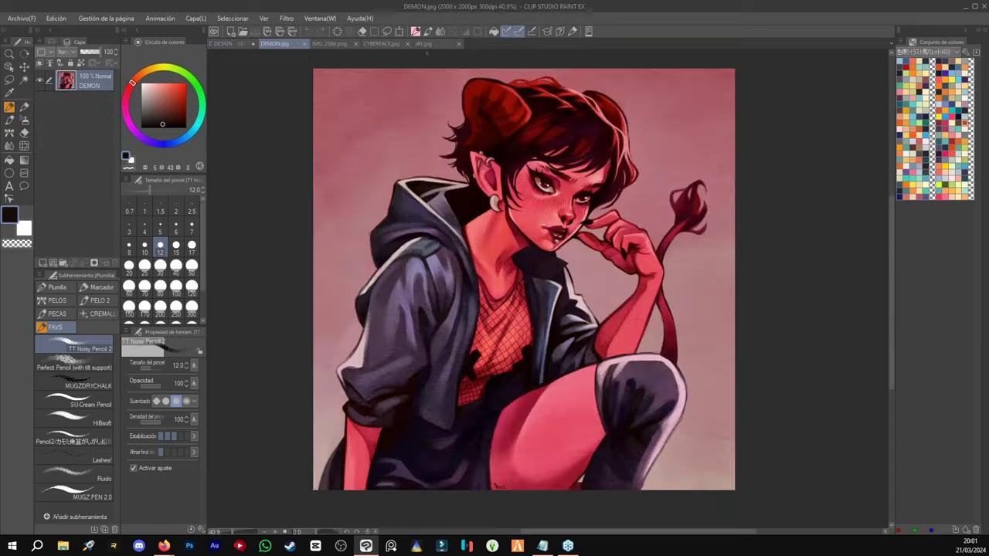
click(434, 42)
click(340, 44)
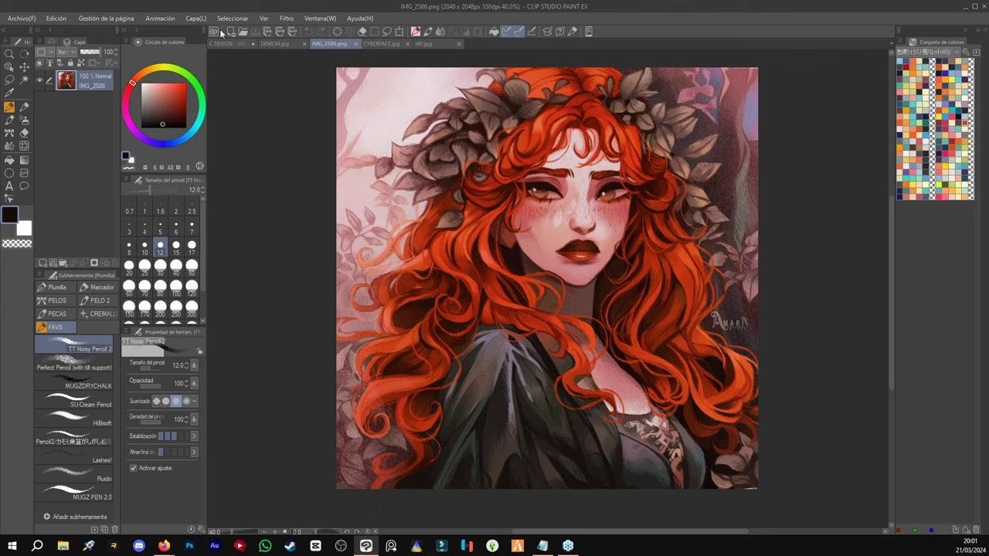
click(275, 45)
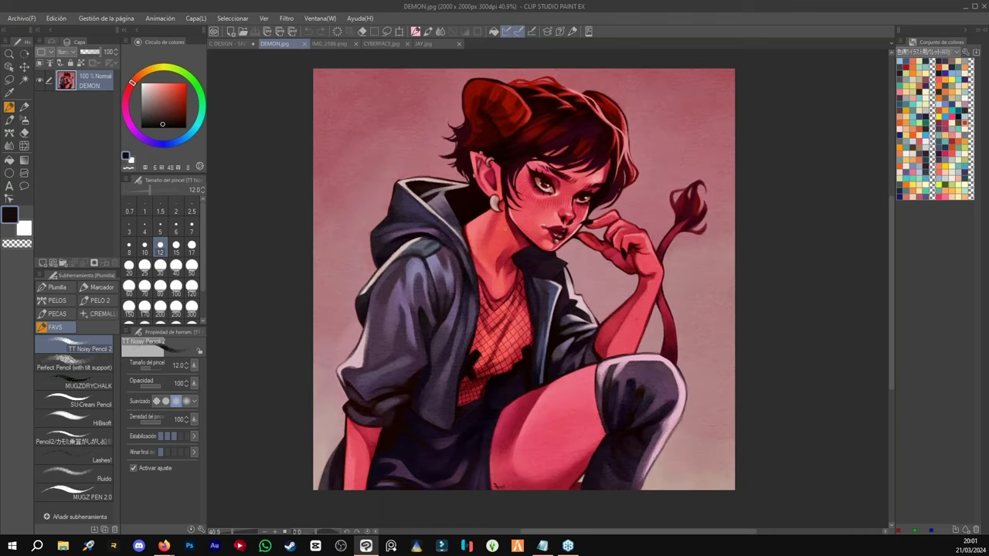
scroll(514, 238, up, 1)
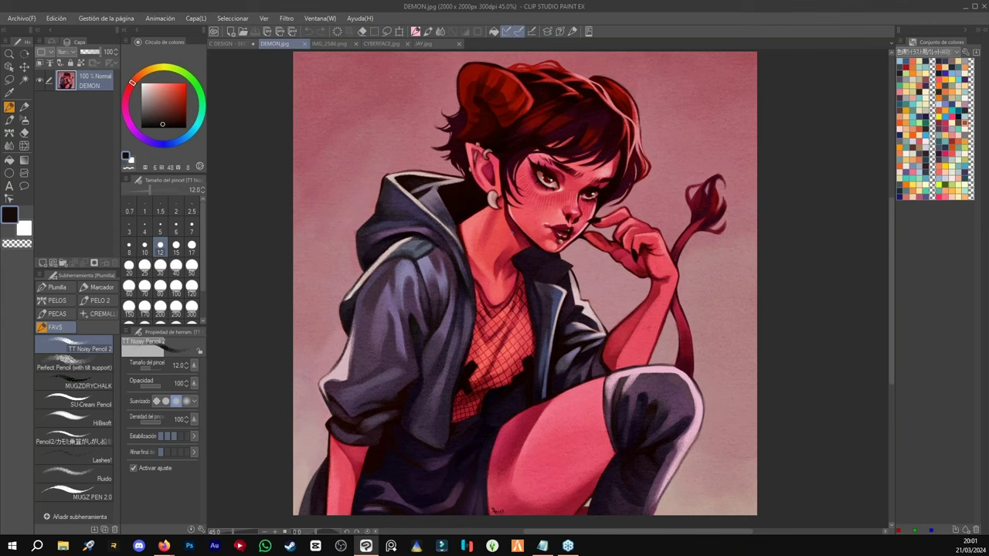